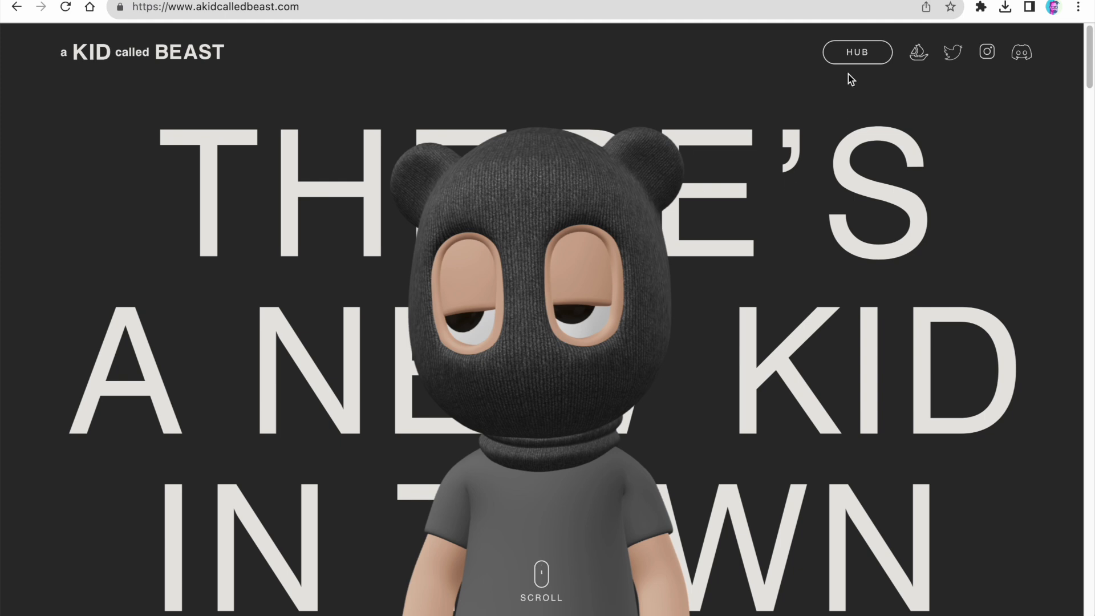
Connect the wallet in the Hub and download the T-Pose BLEND file of Beast #4822
{"action": "left_click", "coordinate": [851, 52]}
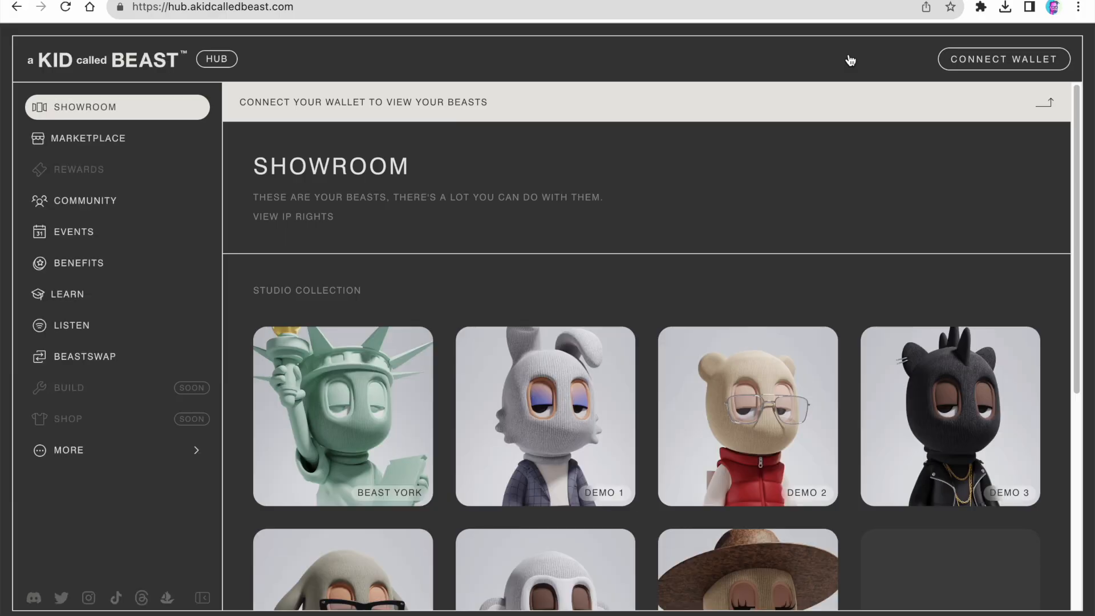
{"action": "left_click", "coordinate": [973, 60]}
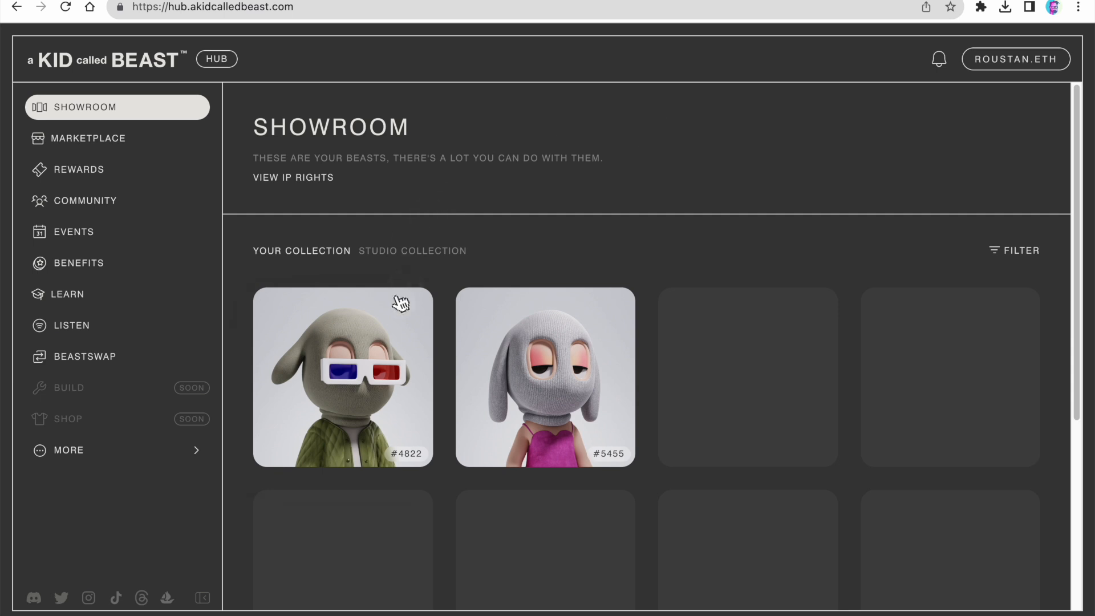
{"action": "left_click", "coordinate": [337, 382]}
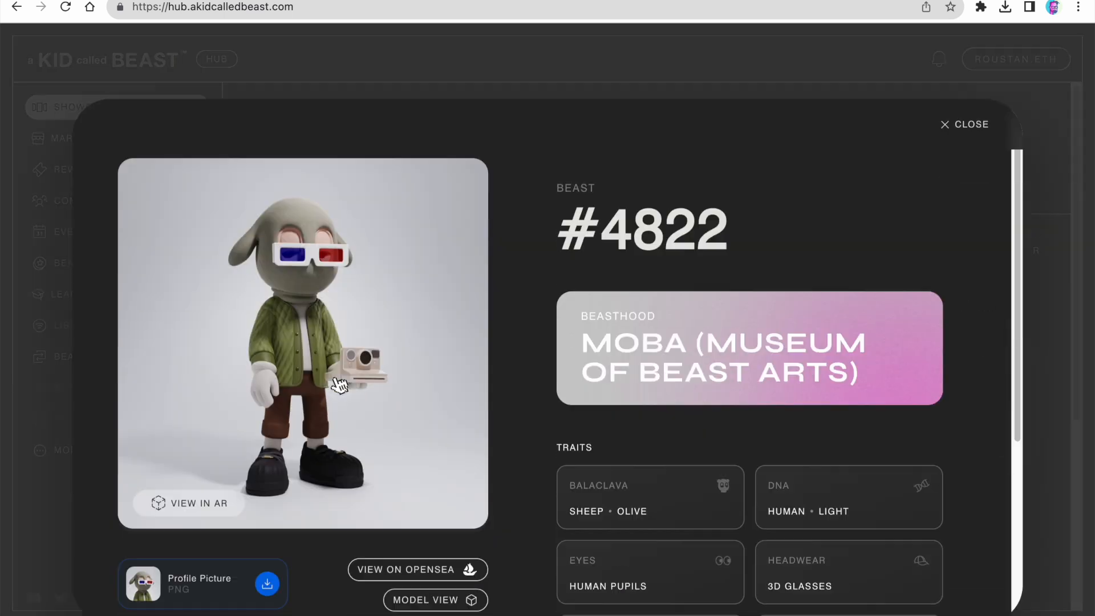
{"action": "scroll", "coordinate": [473, 320], "scroll_direction": "down", "scroll_amount": 5}
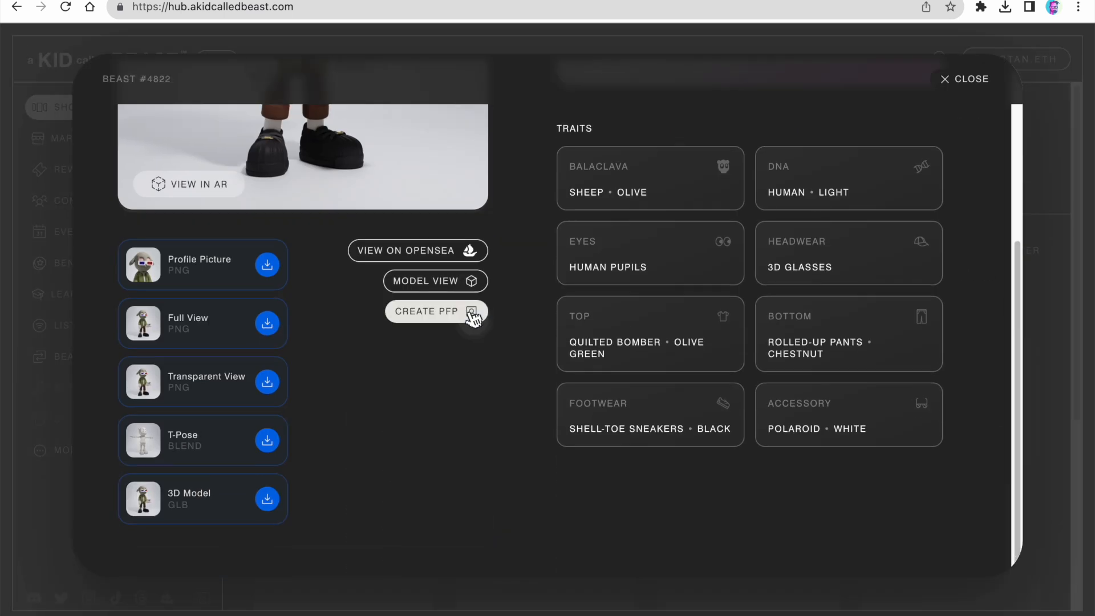
{"action": "left_click", "coordinate": [267, 450]}
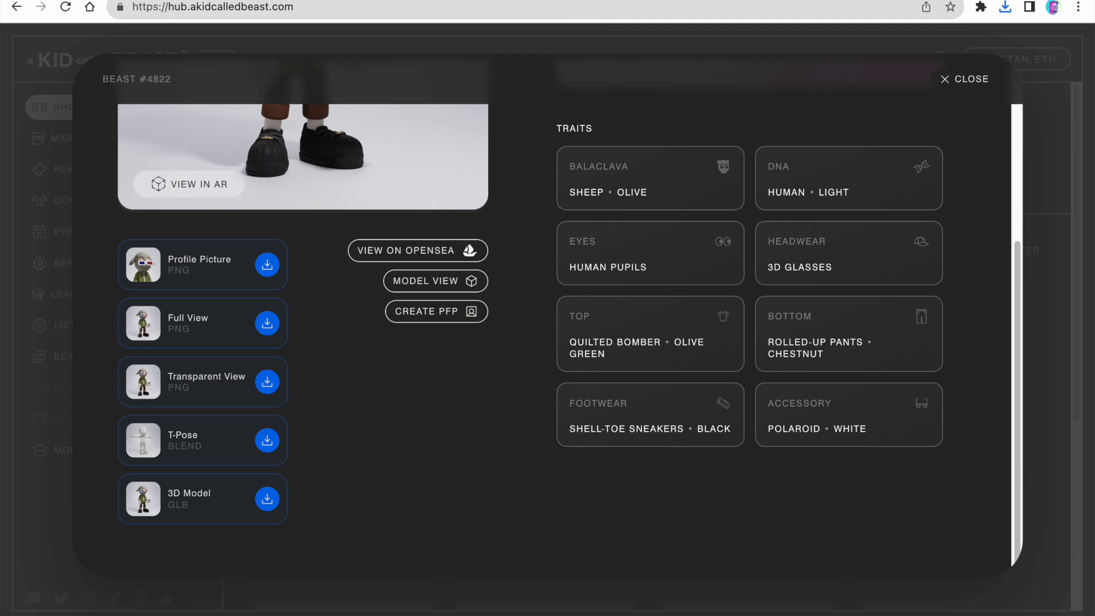
Switch to Blender and open 757.blend from the Desktop, discarding the changes to the untitled scene
{"action": "mouse_move", "coordinate": [693, 614]}
{"action": "left_click", "coordinate": [666, 606]}
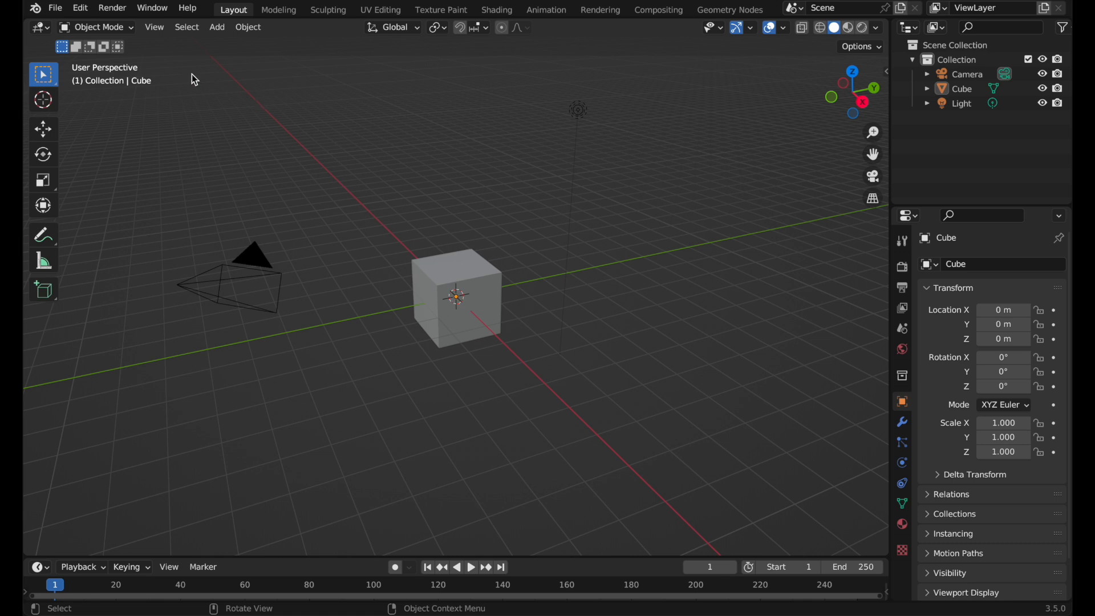
{"action": "left_click", "coordinate": [55, 8]}
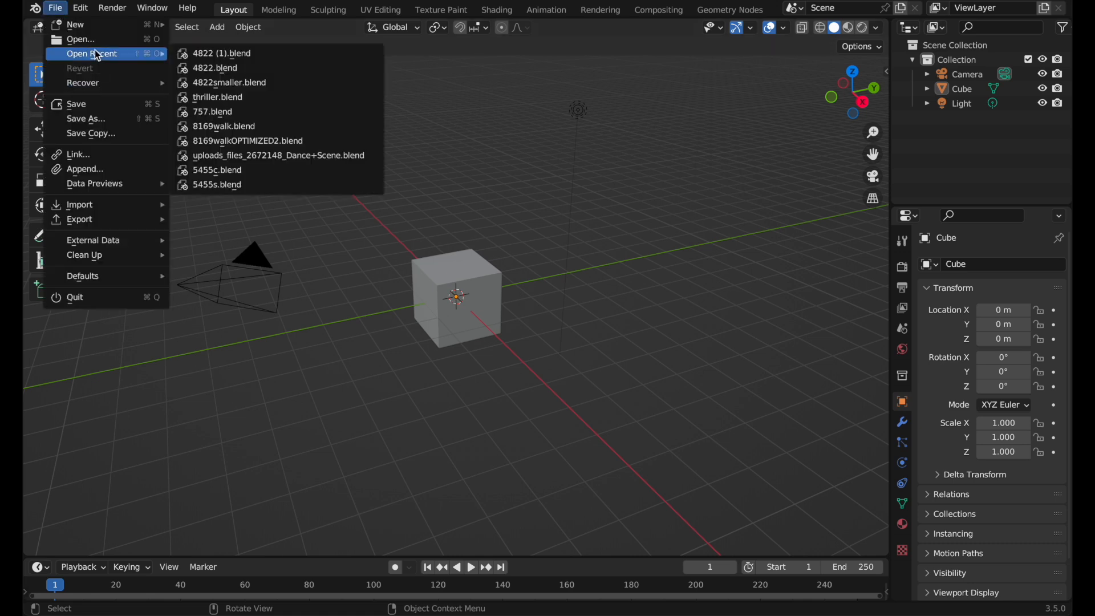
{"action": "left_click", "coordinate": [80, 40]}
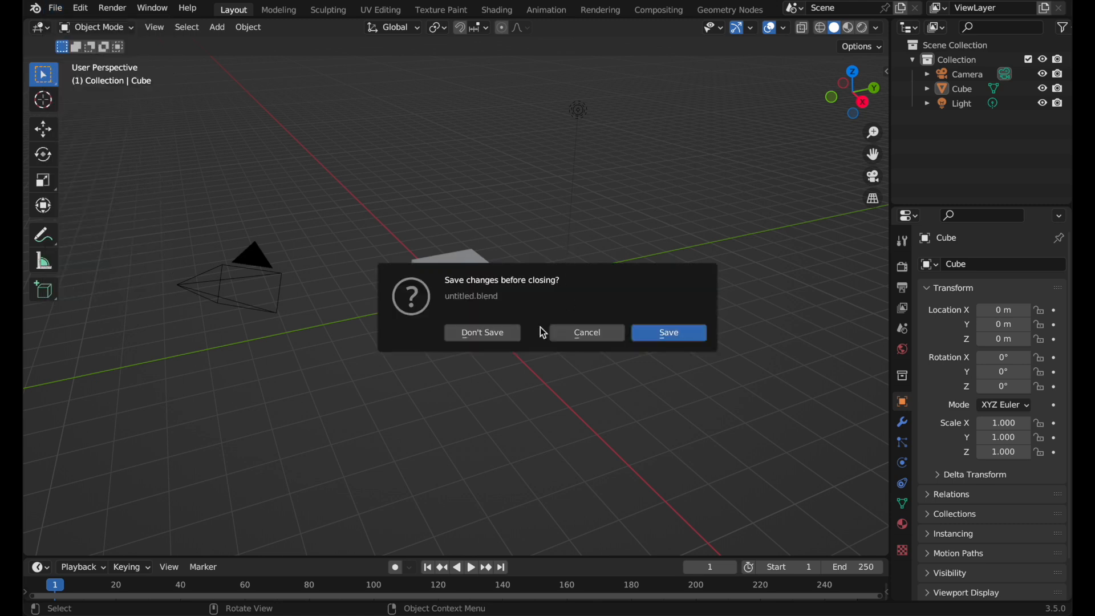
{"action": "left_click", "coordinate": [482, 333]}
{"action": "scroll", "coordinate": [467, 295], "scroll_direction": "down", "scroll_amount": 8}
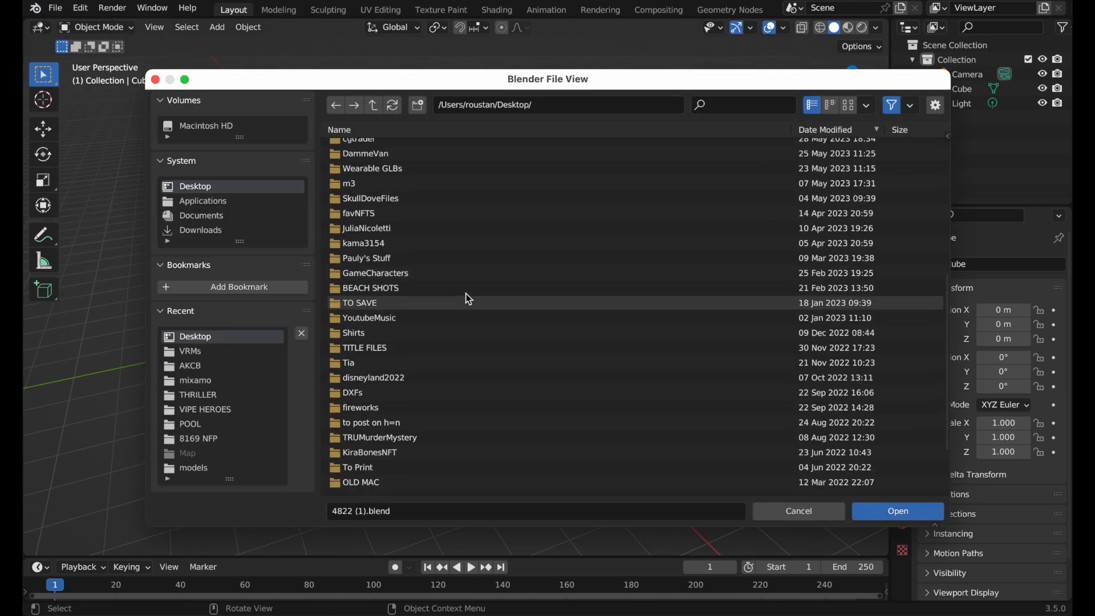
{"action": "scroll", "coordinate": [466, 293], "scroll_direction": "down", "scroll_amount": 3}
{"action": "left_click", "coordinate": [436, 488]}
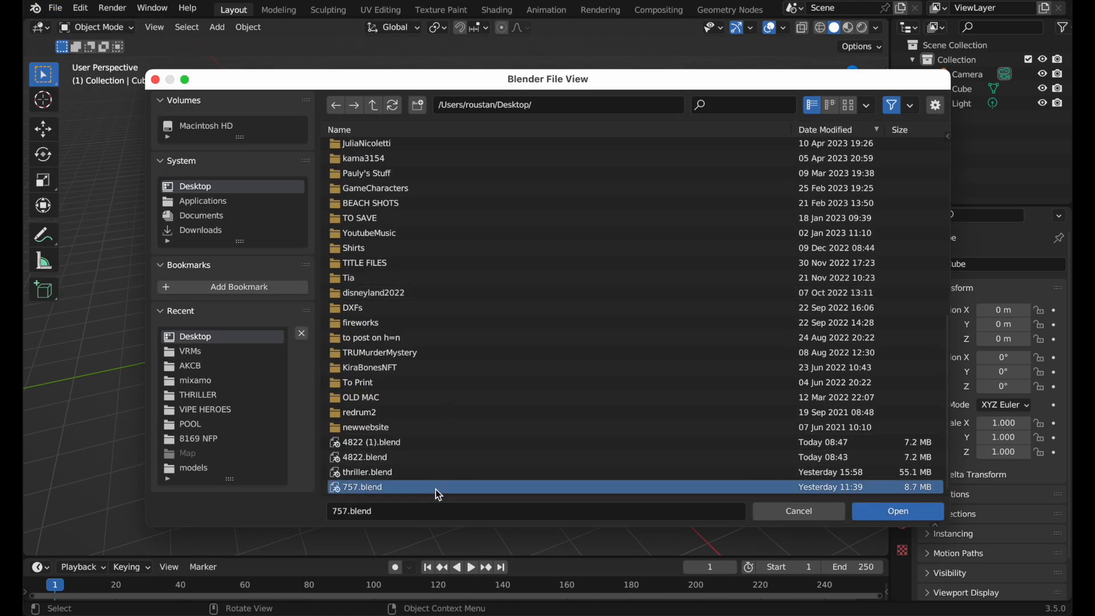
{"action": "left_click", "coordinate": [876, 513]}
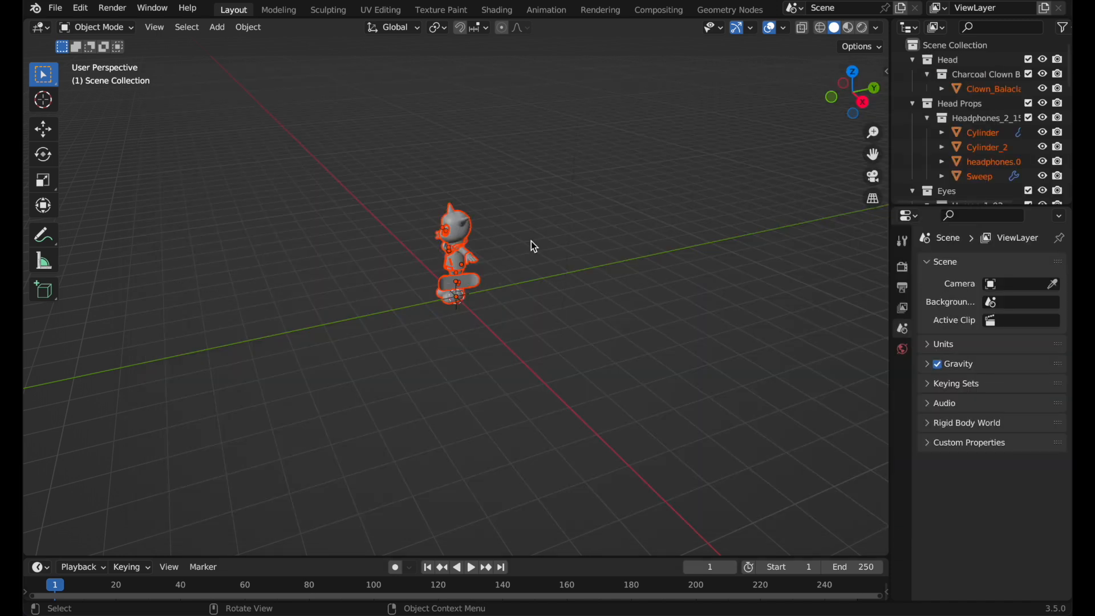
Display the character in Material Preview shading from the front and clear the selection
{"action": "left_click", "coordinate": [849, 28]}
{"action": "scroll", "coordinate": [474, 328], "scroll_direction": "up", "scroll_amount": 7}
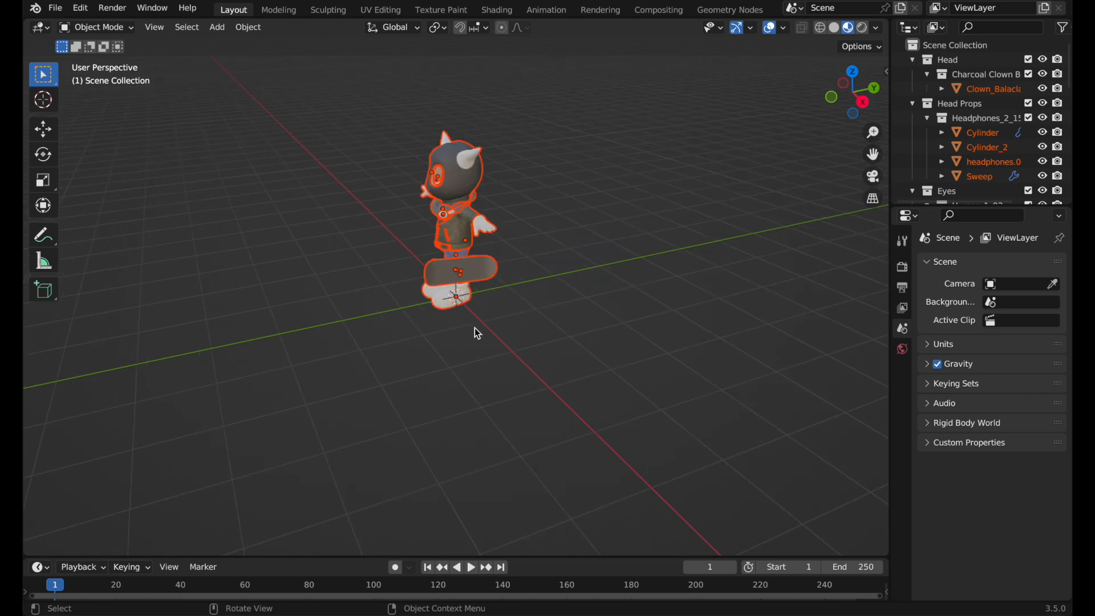
{"action": "scroll", "coordinate": [475, 328], "scroll_direction": "left", "scroll_amount": 5}
{"action": "scroll", "coordinate": [478, 333], "scroll_direction": "up", "scroll_amount": 5}
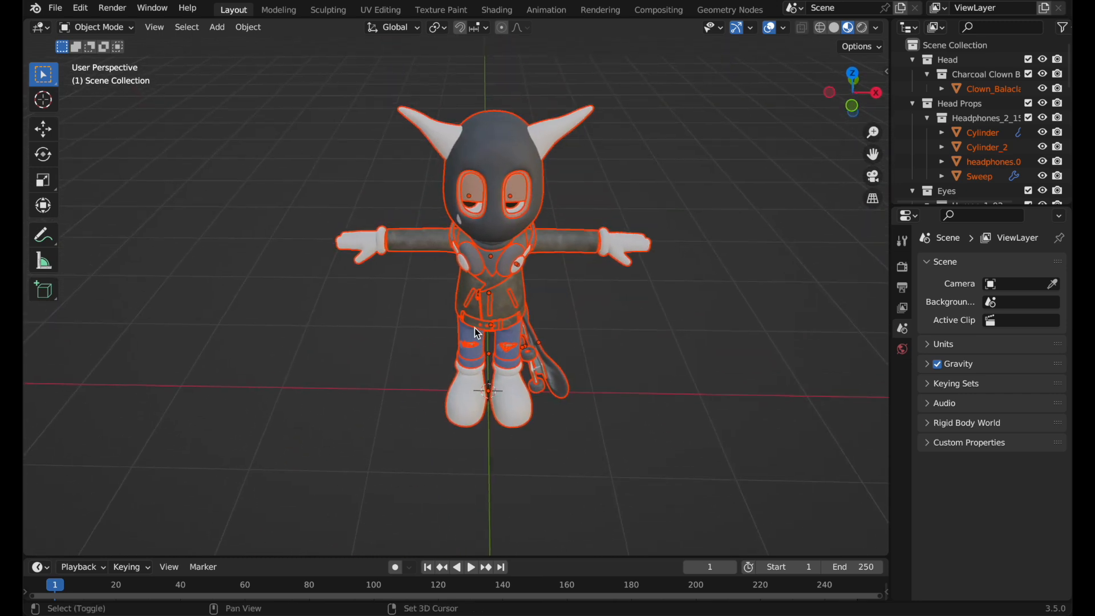
{"action": "scroll", "coordinate": [478, 334], "scroll_direction": "down", "scroll_amount": 5}
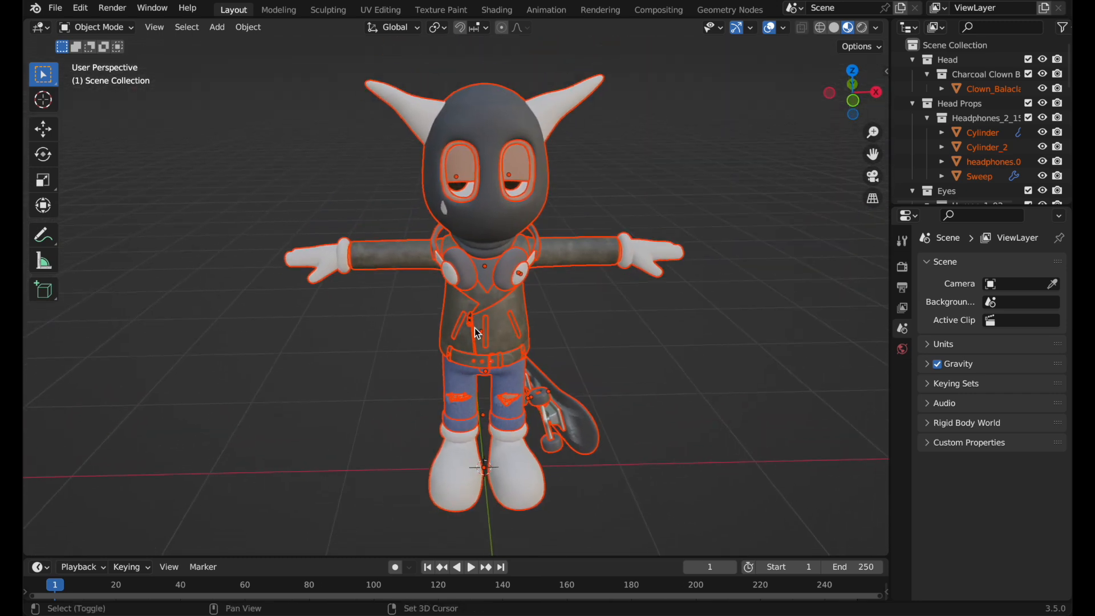
{"action": "left_click", "coordinate": [562, 297]}
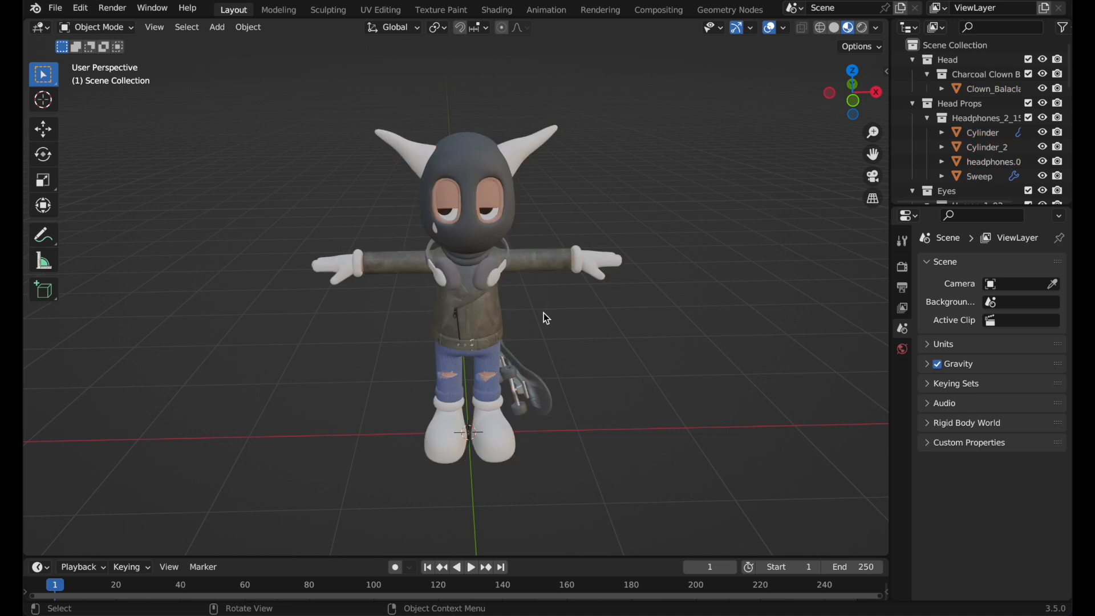
Select every part of the character and export it to the Desktop as 757.fbx
{"action": "key", "text": "a"}
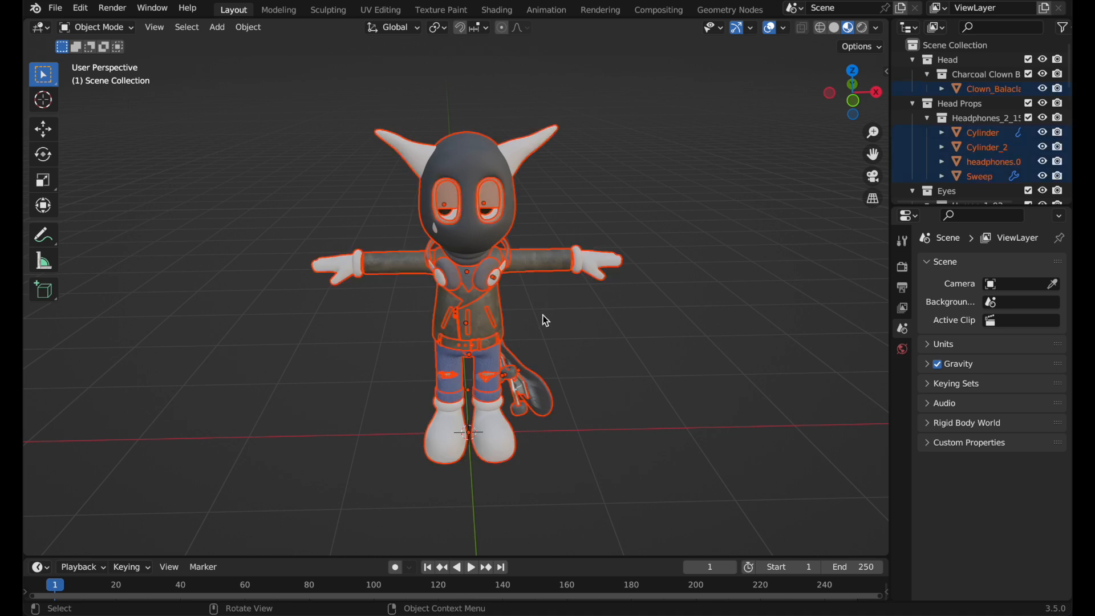
{"action": "left_click", "coordinate": [58, 13]}
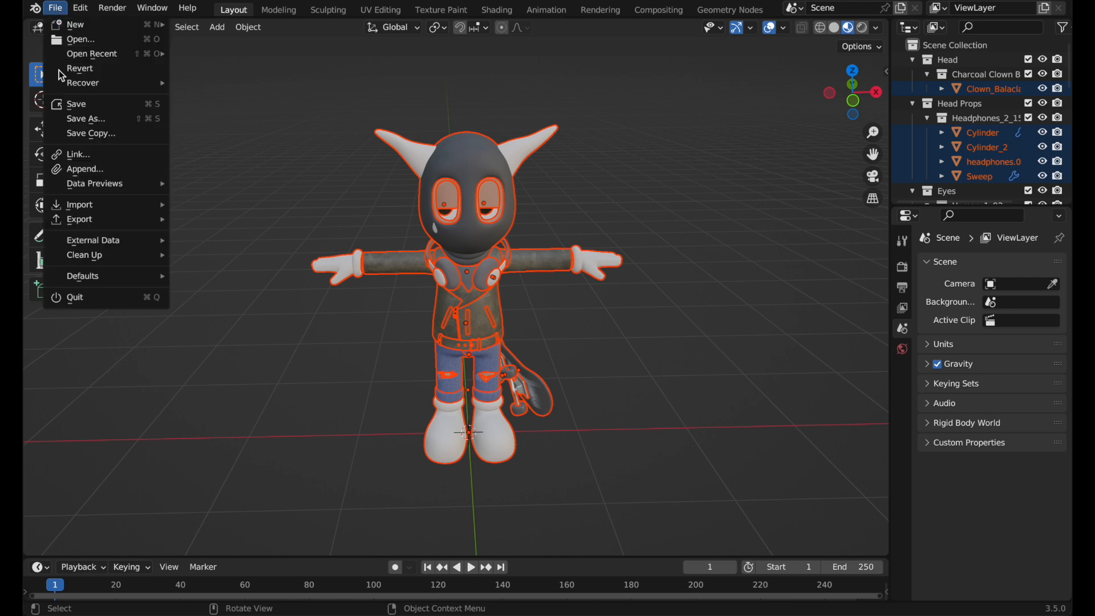
{"action": "mouse_move", "coordinate": [132, 224]}
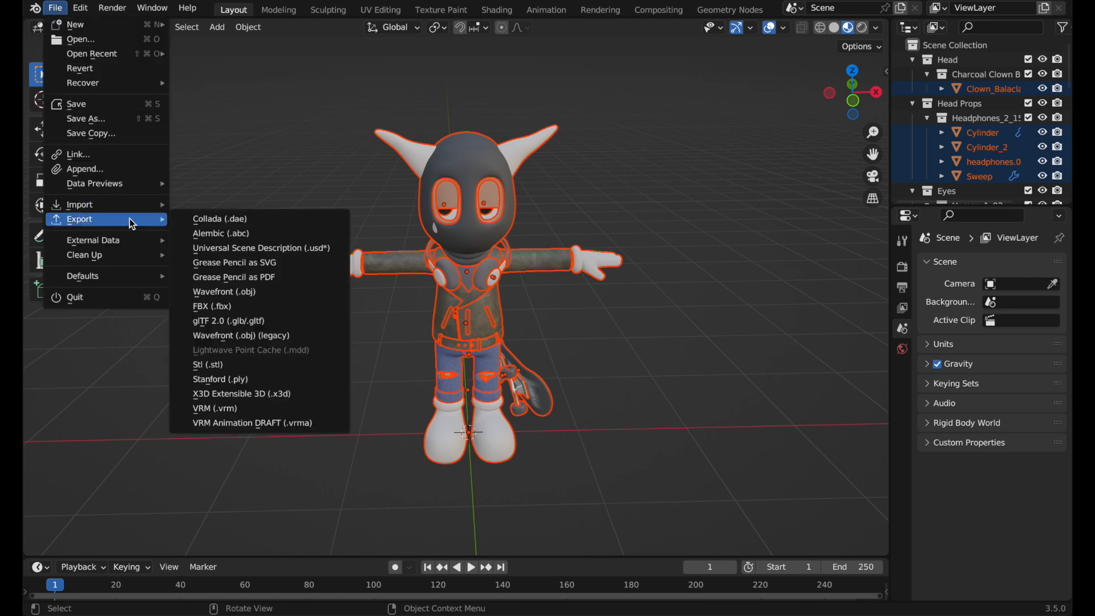
{"action": "left_click", "coordinate": [223, 307]}
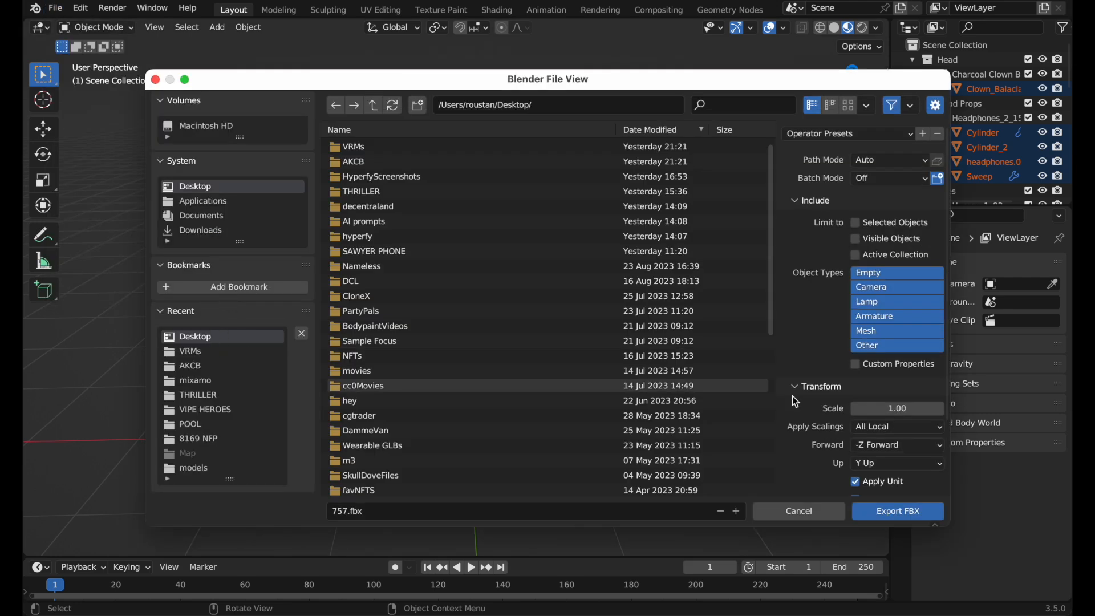
{"action": "left_click", "coordinate": [890, 515]}
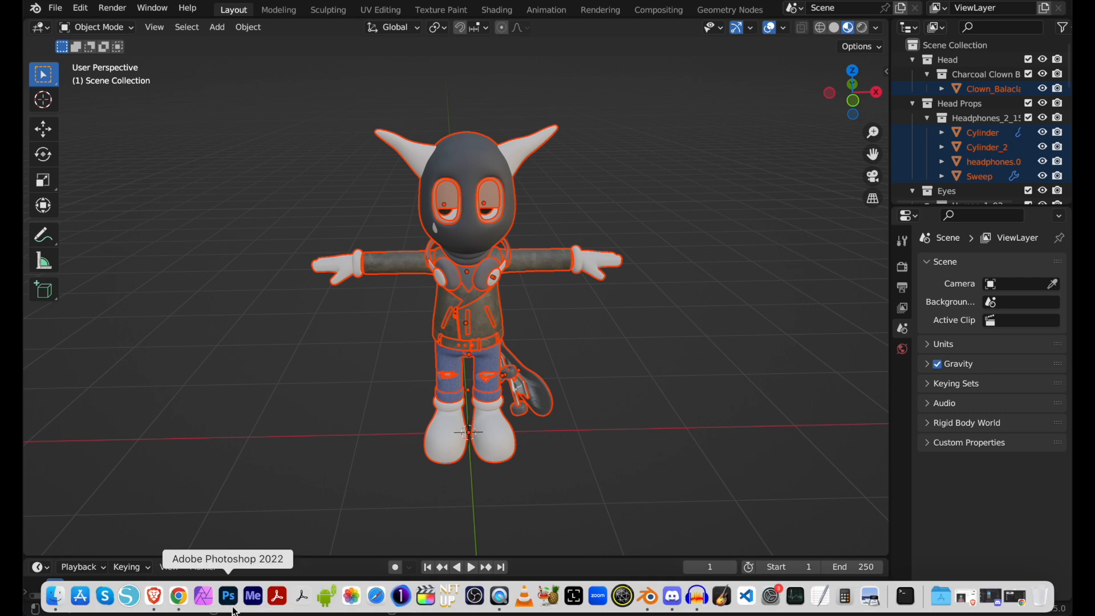
Switch to Mixamo in Chrome and upload 757.fbx from the Desktop as a new character
{"action": "left_click", "coordinate": [186, 601]}
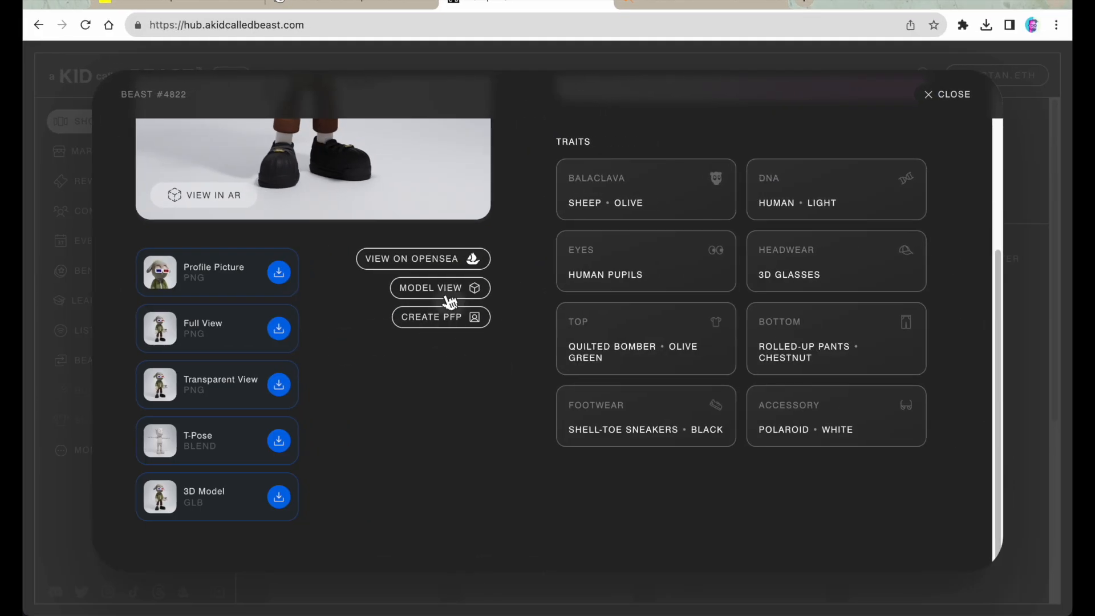
{"action": "left_click", "coordinate": [714, 3]}
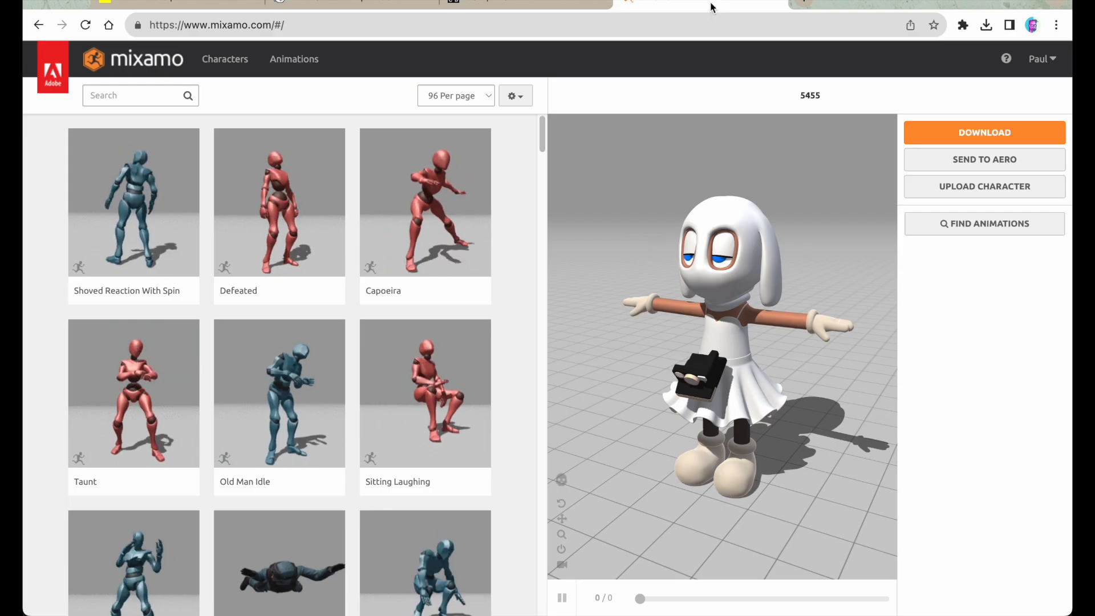
{"action": "left_click", "coordinate": [967, 182]}
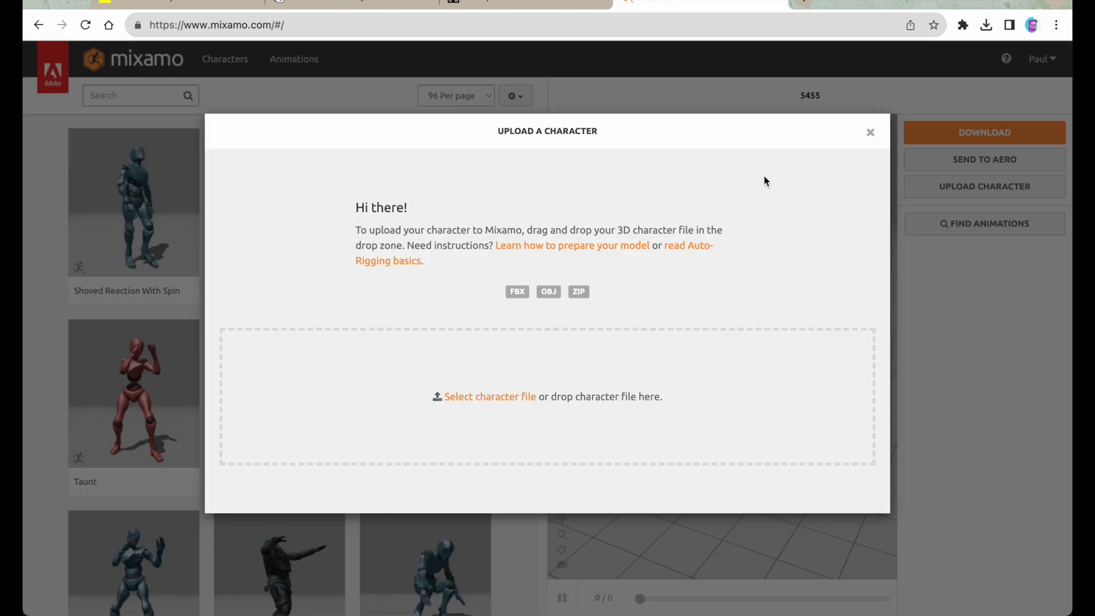
{"action": "left_click", "coordinate": [483, 397]}
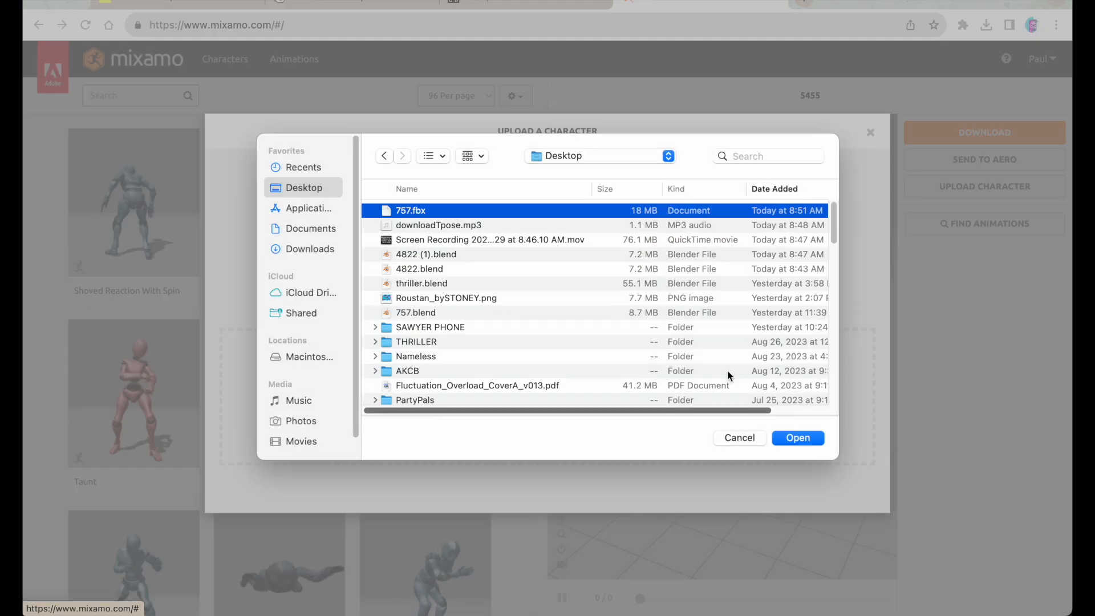
{"action": "left_click", "coordinate": [796, 438]}
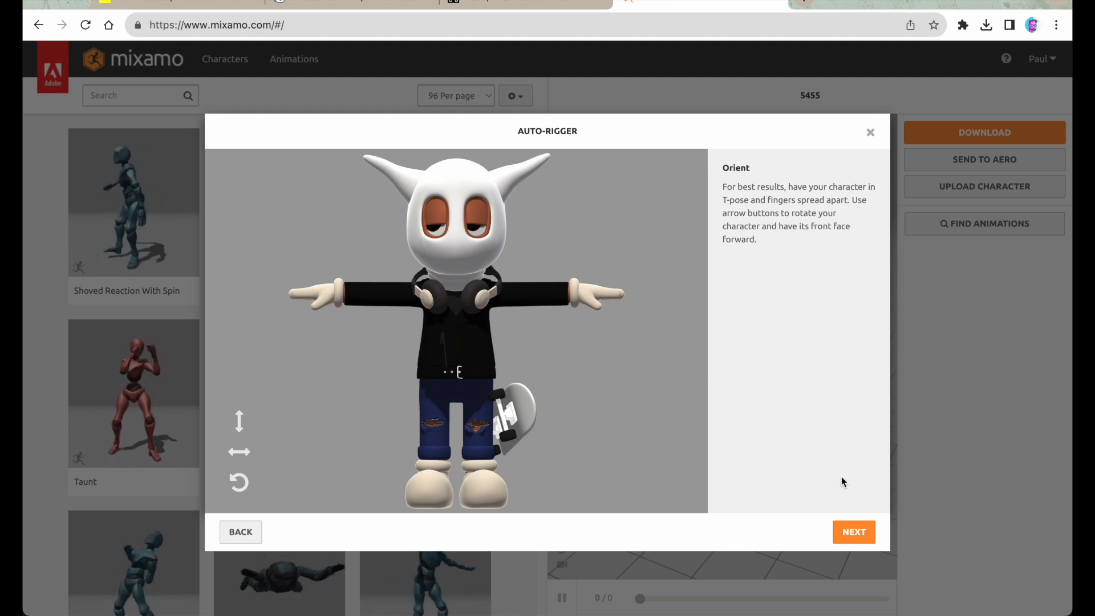
Accept the character's orientation and place the chin, wrist, elbow, knee and groin markers with symmetry on
{"action": "left_click", "coordinate": [854, 532]}
{"action": "left_click_drag", "start_coordinate": [285, 331], "coordinate": [460, 273]}
{"action": "left_click_drag", "start_coordinate": [286, 367], "coordinate": [341, 296]}
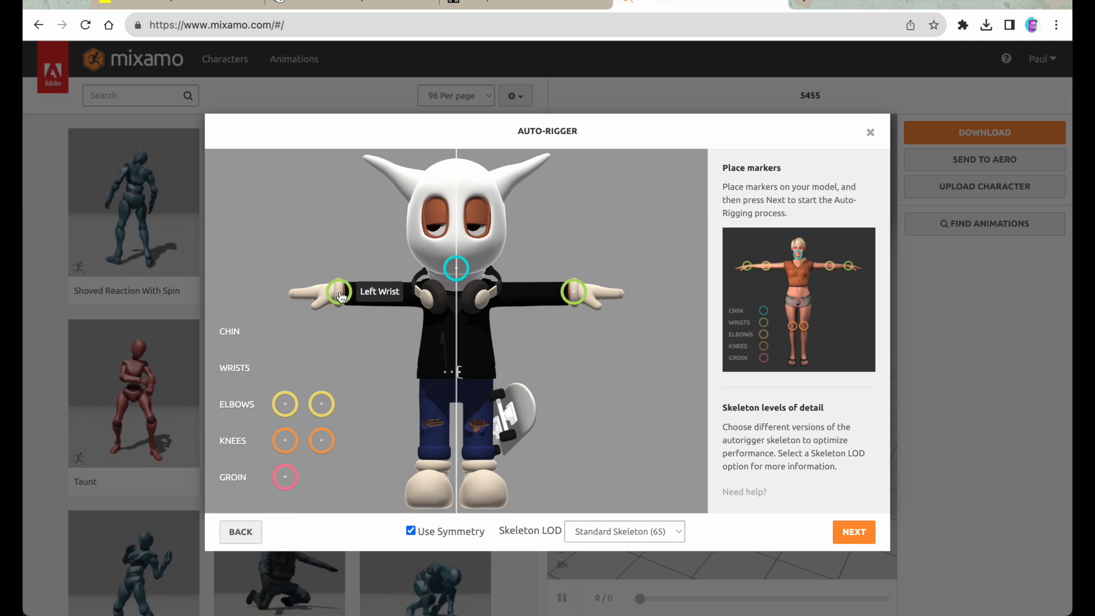
{"action": "mouse_move", "coordinate": [285, 404]}
{"action": "left_mouse_down"}
{"action": "mouse_move", "coordinate": [340, 291]}
{"action": "mouse_move", "coordinate": [378, 295]}
{"action": "left_mouse_up"}
{"action": "mouse_move", "coordinate": [285, 440]}
{"action": "left_mouse_down"}
{"action": "mouse_move", "coordinate": [355, 402]}
{"action": "mouse_move", "coordinate": [430, 395]}
{"action": "mouse_move", "coordinate": [436, 434]}
{"action": "left_mouse_up"}
{"action": "mouse_move", "coordinate": [285, 476]}
{"action": "left_mouse_down"}
{"action": "mouse_move", "coordinate": [294, 454]}
{"action": "mouse_move", "coordinate": [458, 397]}
{"action": "left_mouse_up"}
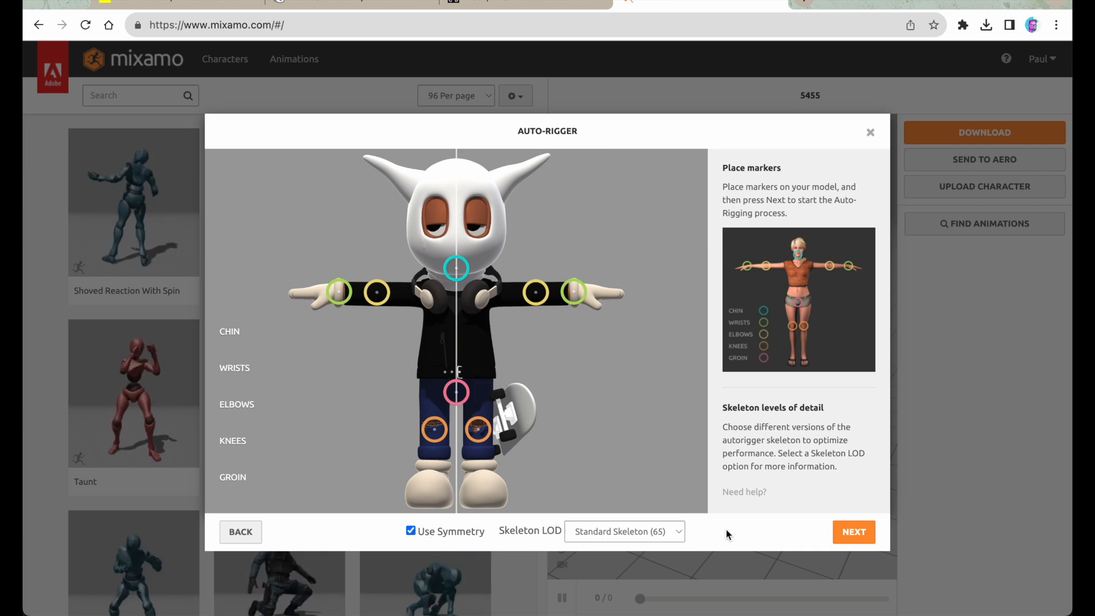
Auto-rig the character with the Standard Skeleton (65) and accept it as the new current character
{"action": "left_click", "coordinate": [859, 533]}
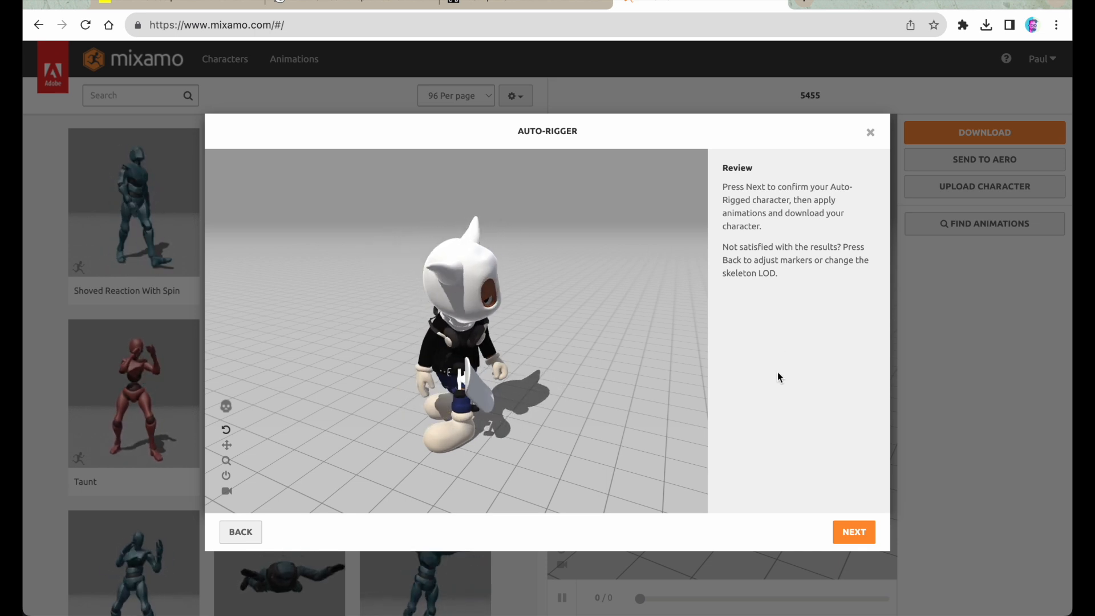
{"action": "left_click", "coordinate": [852, 531]}
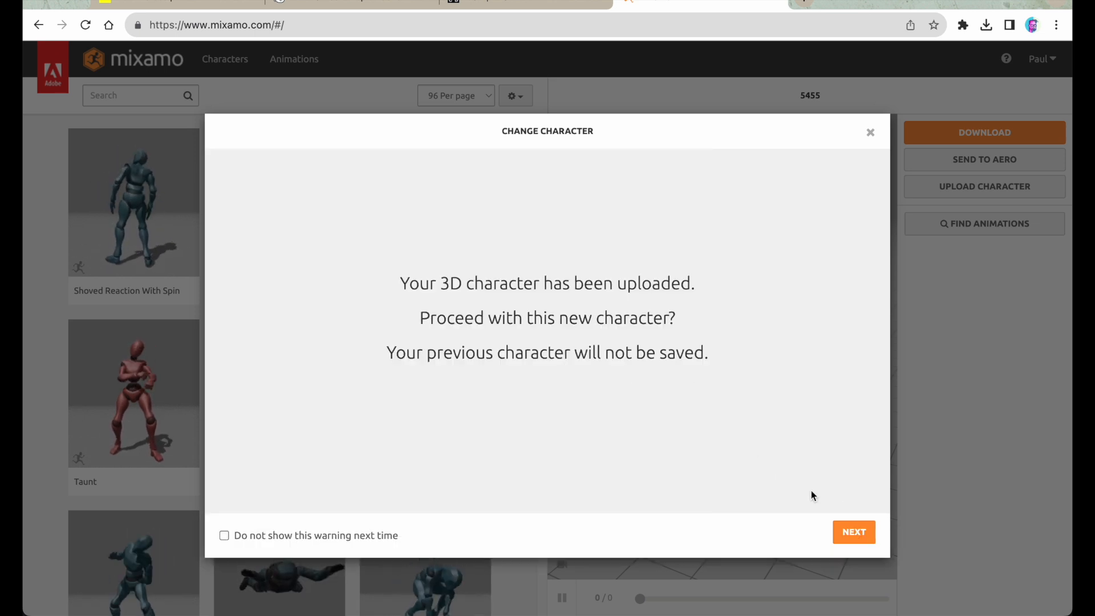
{"action": "left_click", "coordinate": [851, 532]}
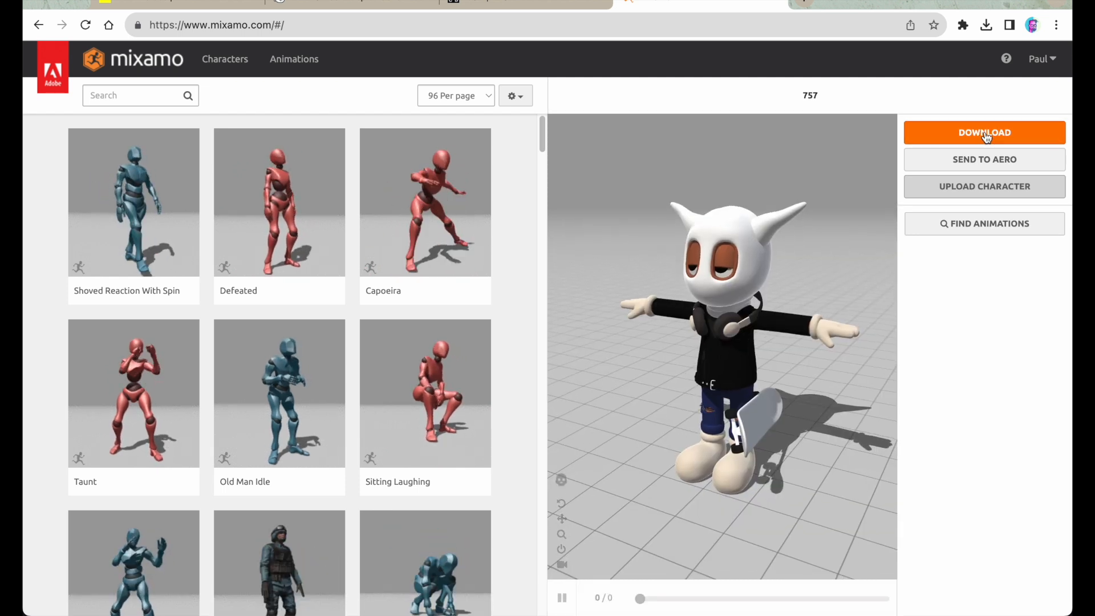
Download the rigged character as FBX Binary(.fbx) in T-pose and close the Mixamo page
{"action": "left_click", "coordinate": [984, 134]}
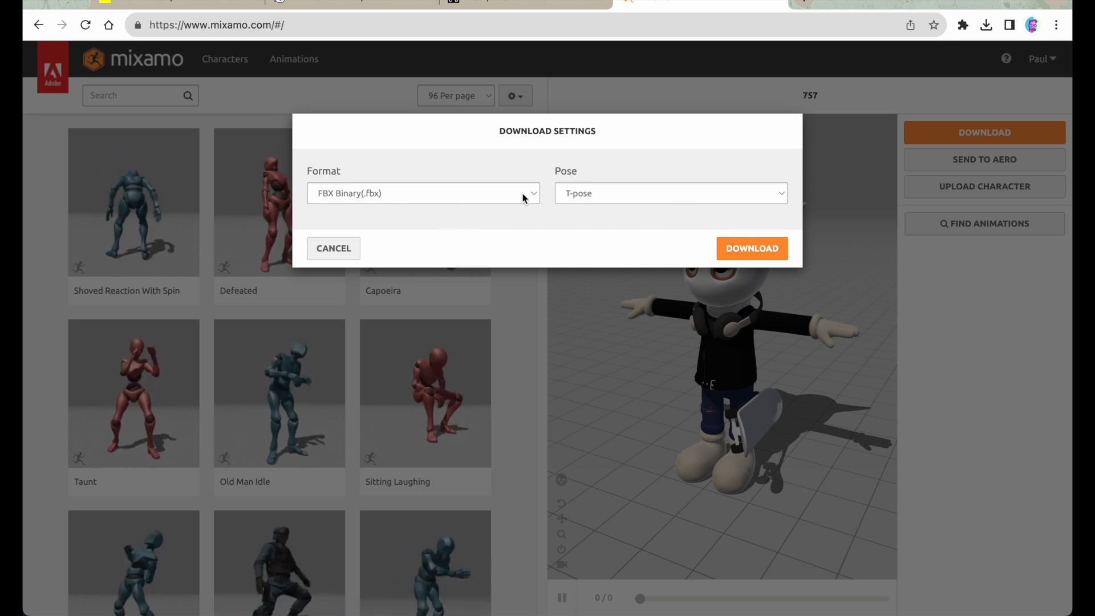
{"action": "left_click", "coordinate": [761, 249]}
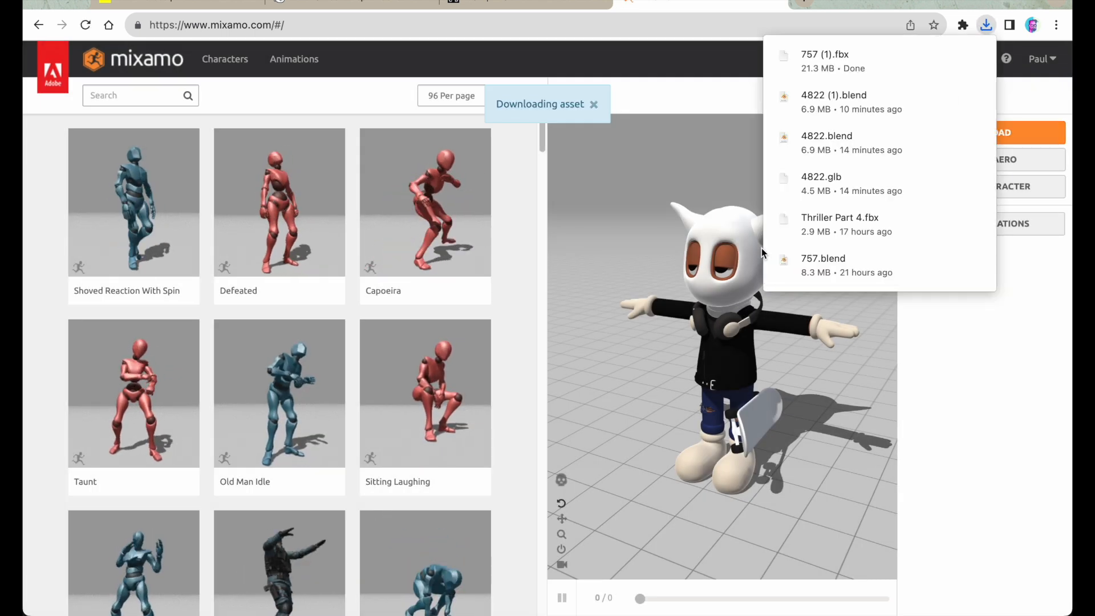
{"action": "left_click", "coordinate": [925, 326]}
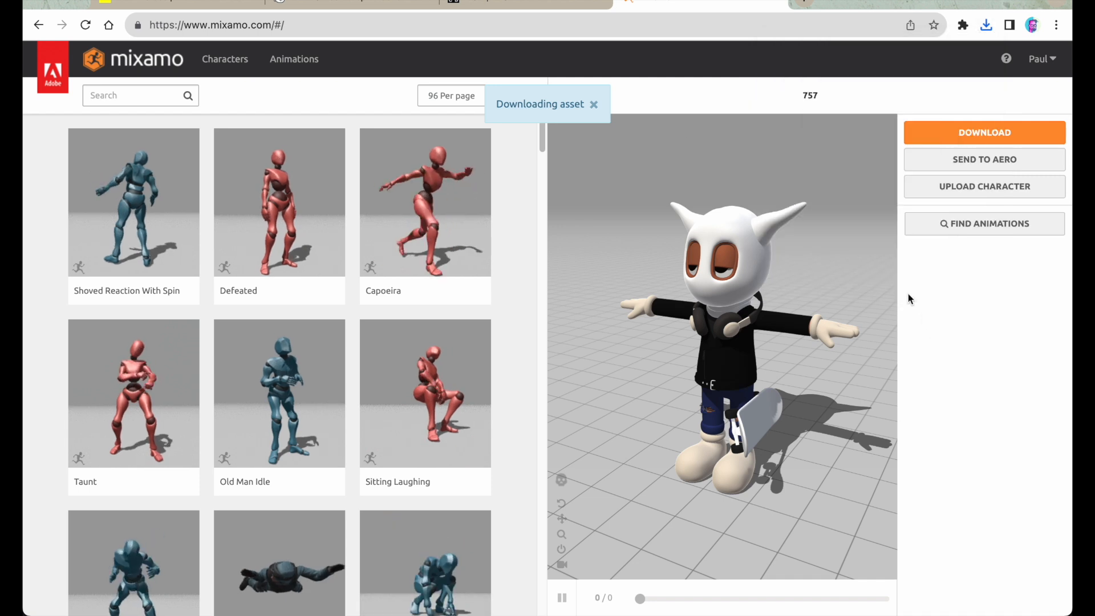
{"action": "left_click", "coordinate": [775, 5]}
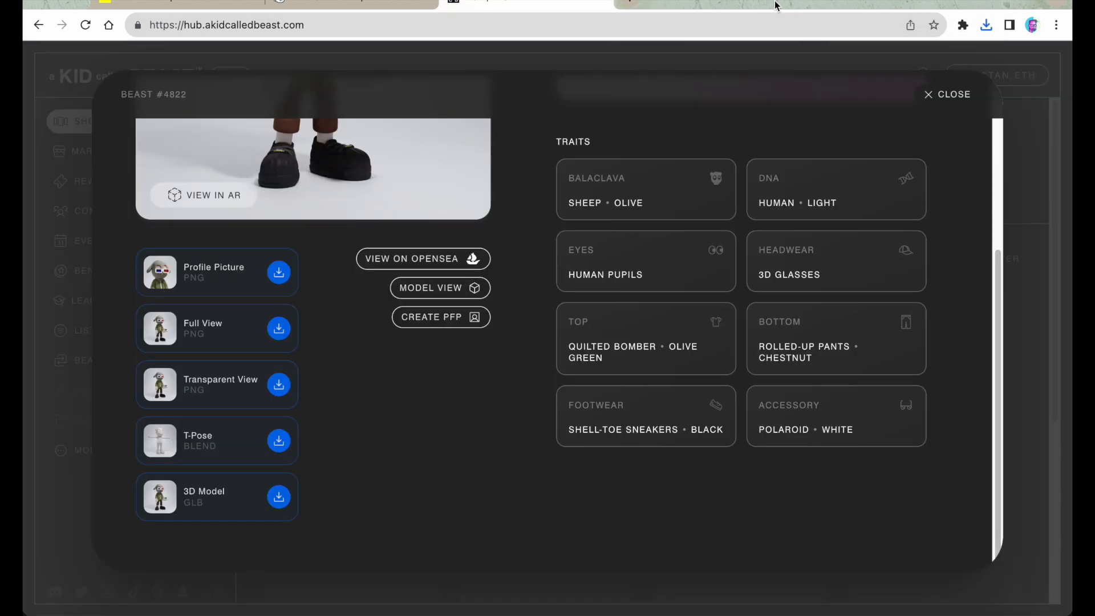
{"action": "mouse_move", "coordinate": [460, 614]}
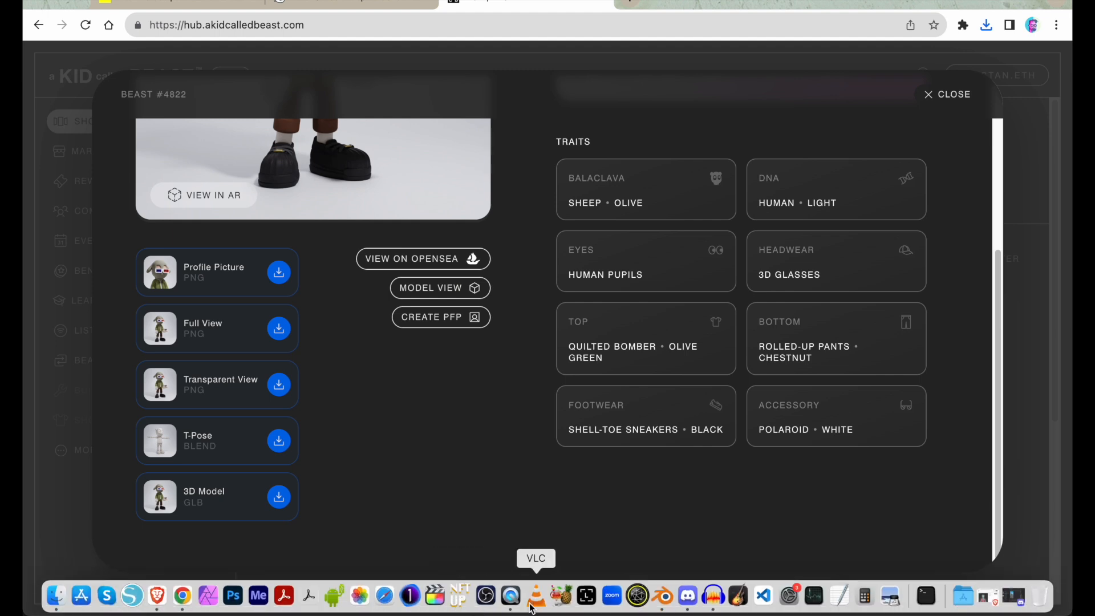
Switch to Blender and delete all meshes of the original unrigged character
{"action": "left_click", "coordinate": [663, 597]}
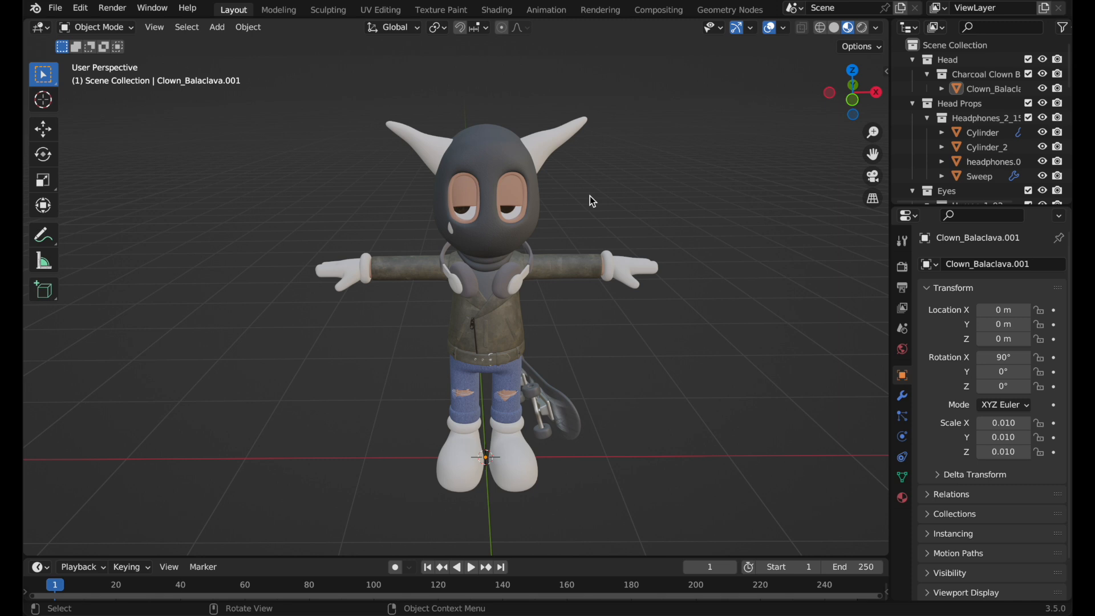
{"action": "left_click", "coordinate": [569, 269]}
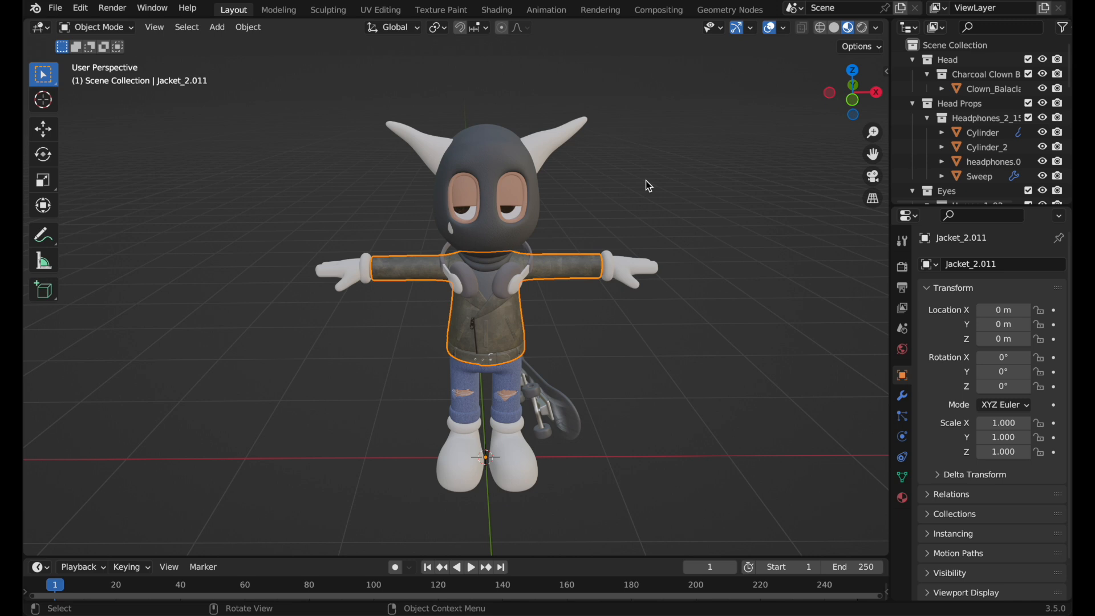
{"action": "key", "text": "a"}
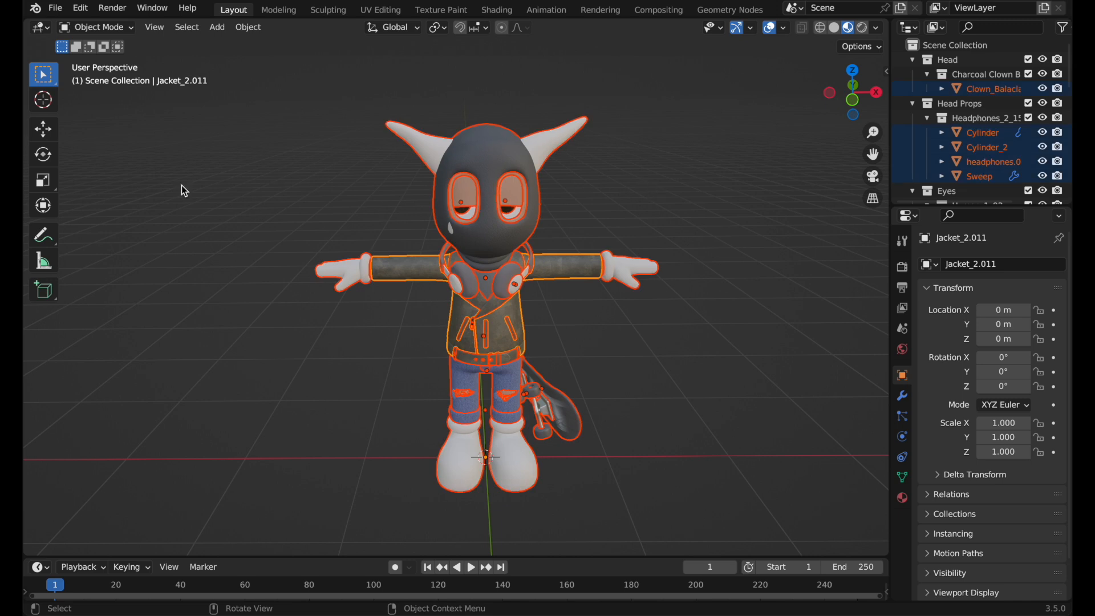
{"action": "left_click", "coordinate": [49, 206]}
{"action": "left_click_drag", "start_coordinate": [582, 422], "coordinate": [279, 418]}
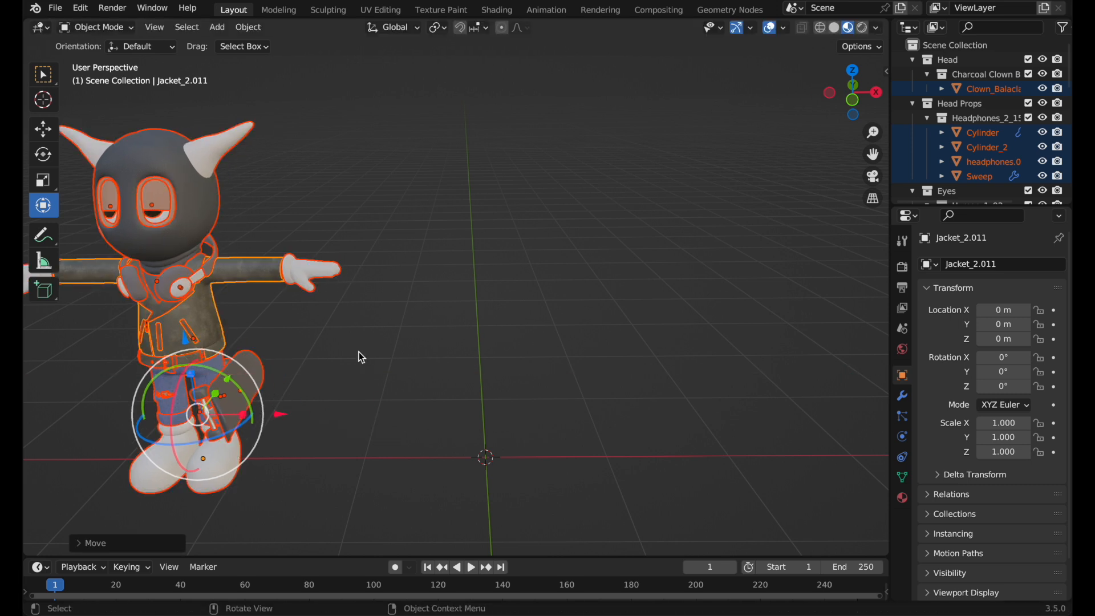
{"action": "key", "text": "x"}
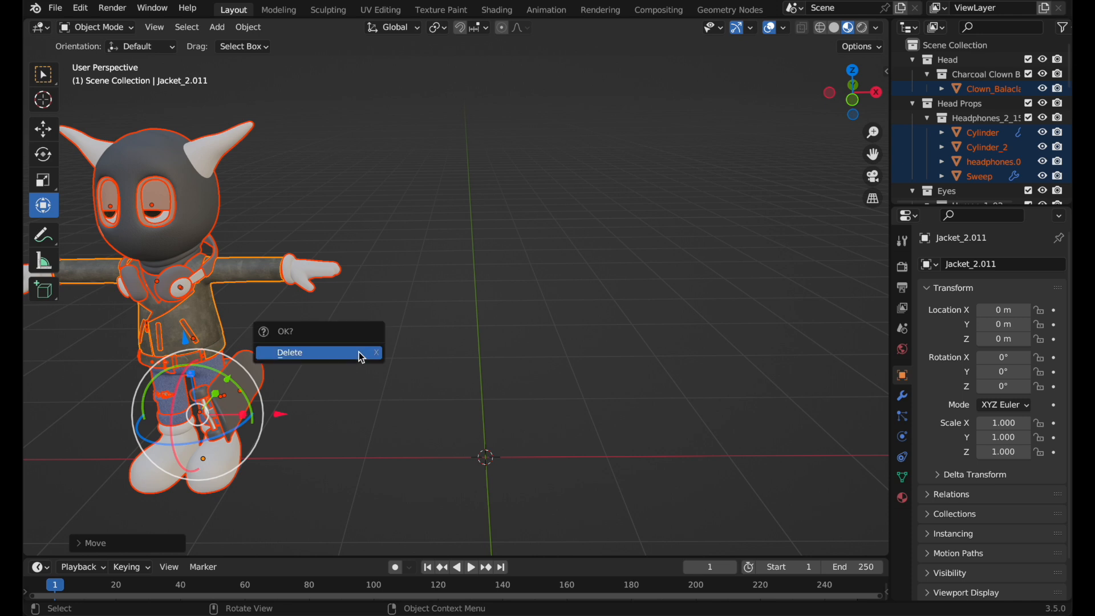
{"action": "left_click", "coordinate": [362, 353]}
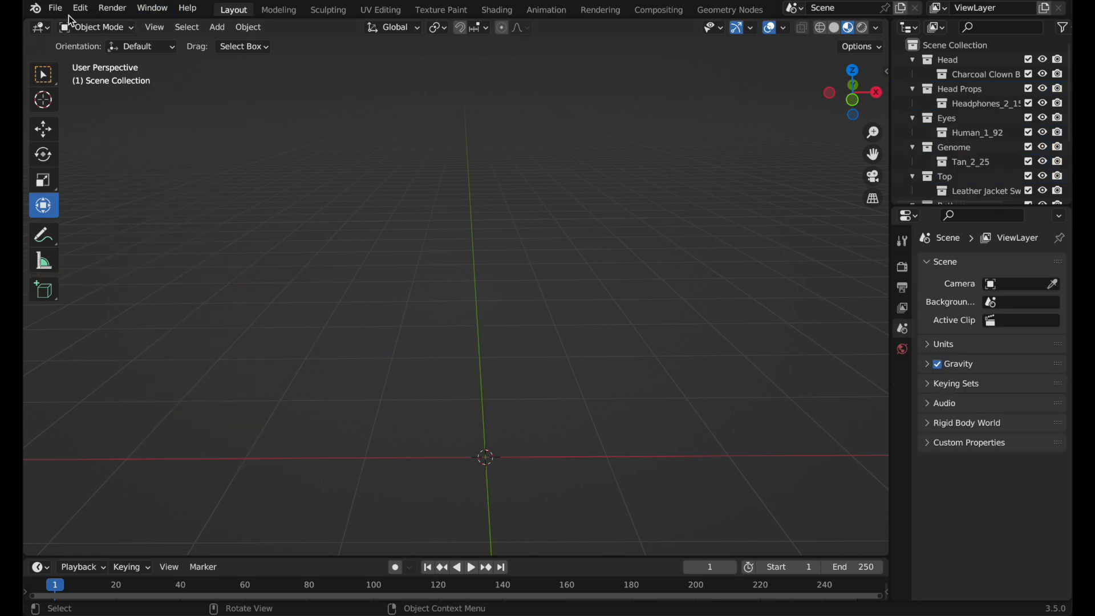
Import the rigged character file 757 (1).fbx from the Desktop as FBX
{"action": "left_click", "coordinate": [56, 8]}
{"action": "mouse_move", "coordinate": [112, 210]}
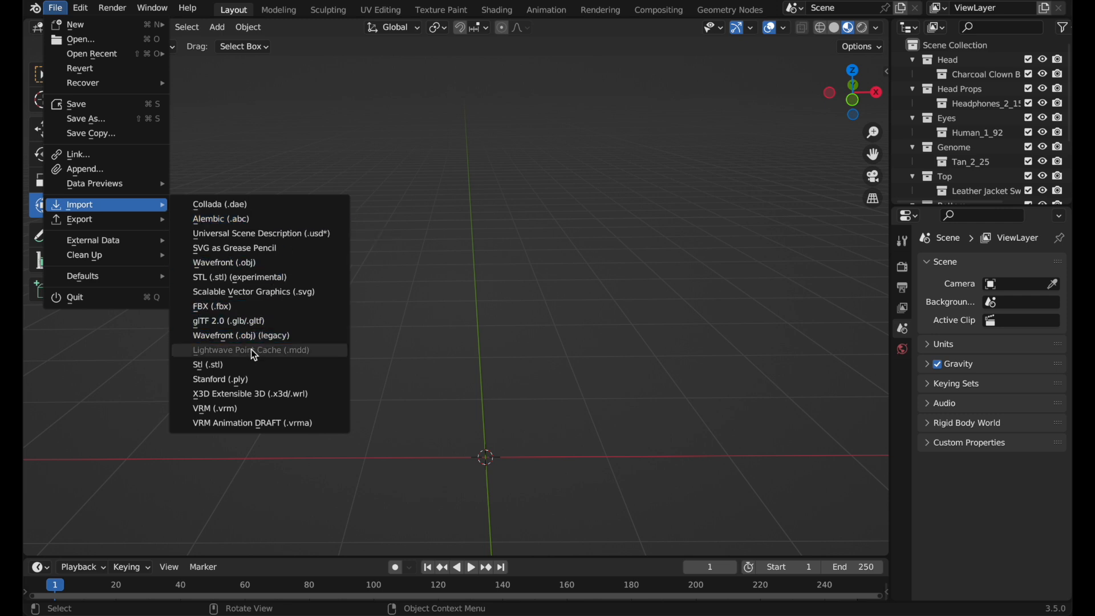
{"action": "left_click", "coordinate": [248, 305]}
{"action": "scroll", "coordinate": [370, 308], "scroll_direction": "down", "scroll_amount": 10}
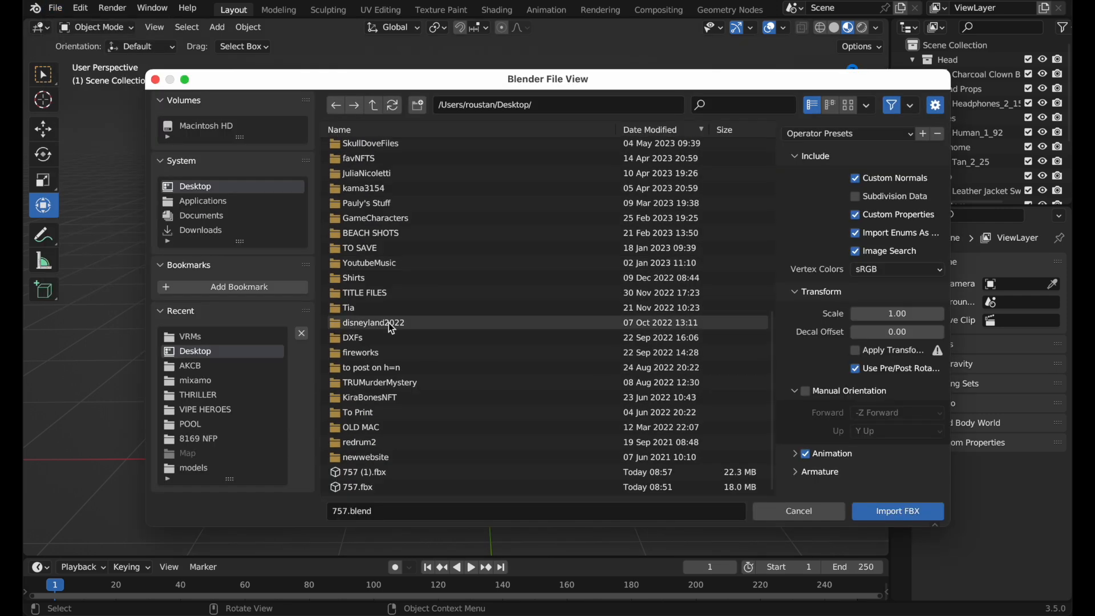
{"action": "double_click", "coordinate": [399, 472]}
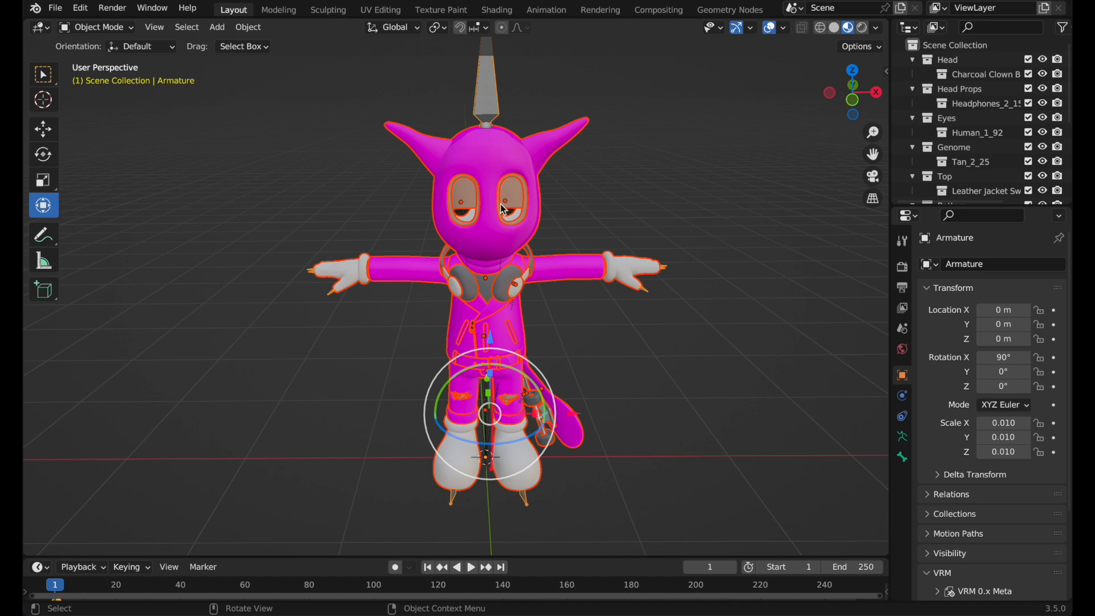
Relink the jacket material's base color texture to the image leather 6.jpg.001
{"action": "left_click", "coordinate": [601, 337]}
{"action": "scroll", "coordinate": [601, 337], "scroll_direction": "up", "scroll_amount": 5}
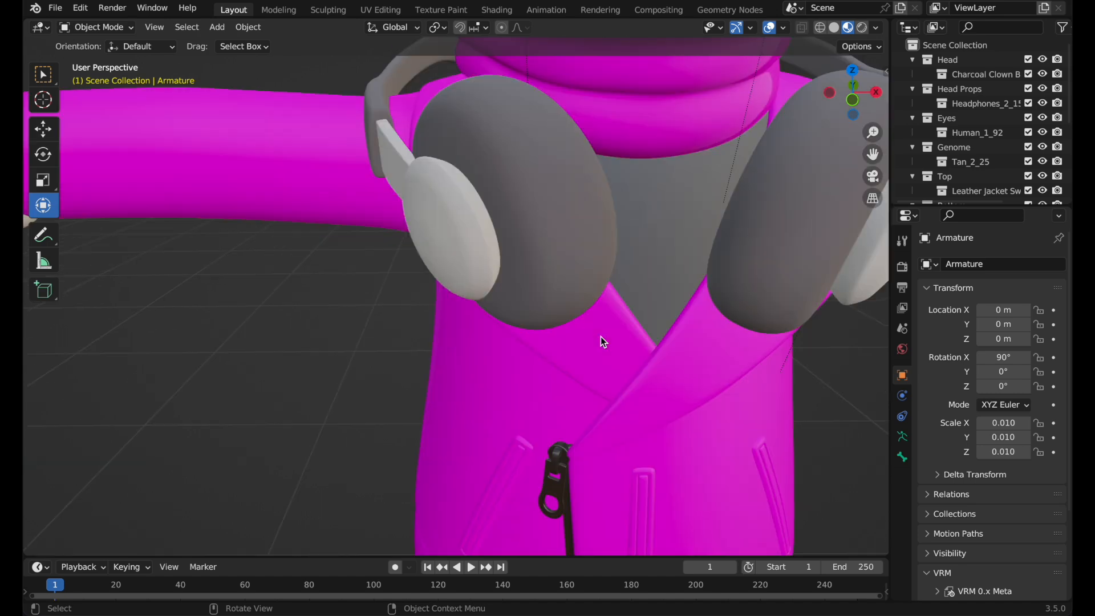
{"action": "scroll", "coordinate": [601, 337], "scroll_direction": "down", "scroll_amount": 2}
{"action": "scroll", "coordinate": [600, 336], "scroll_direction": "down", "scroll_amount": 3}
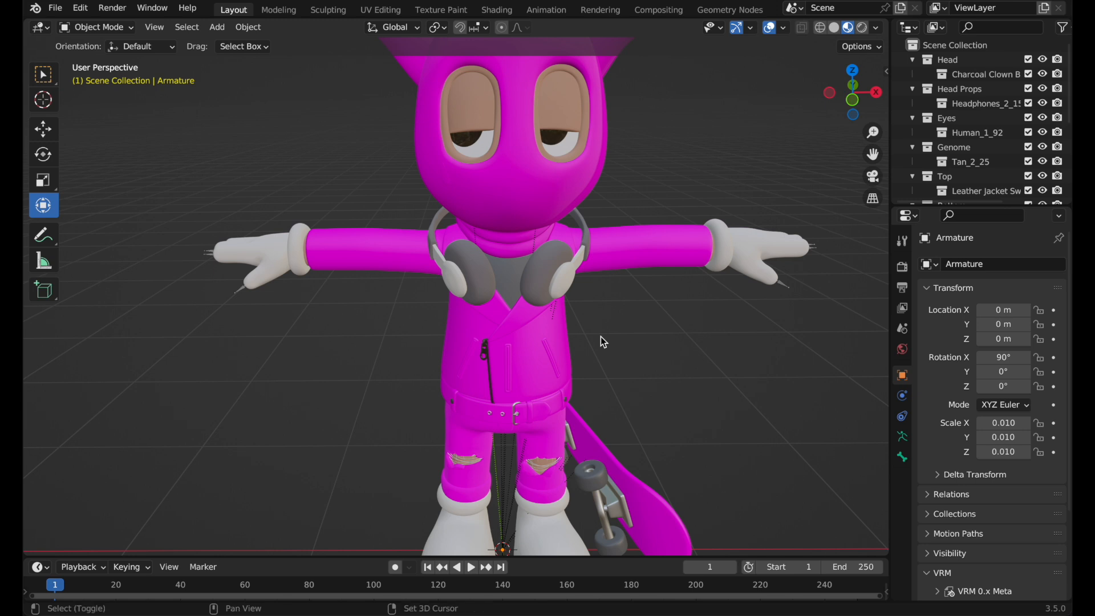
{"action": "scroll", "coordinate": [600, 341], "scroll_direction": "down", "scroll_amount": 3}
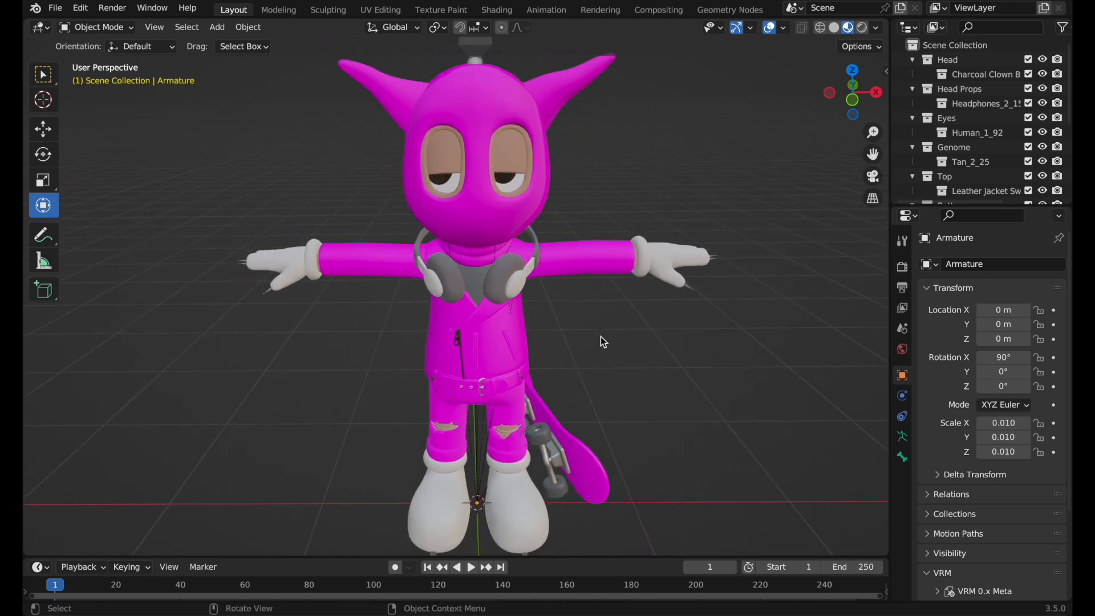
{"action": "left_click", "coordinate": [580, 264]}
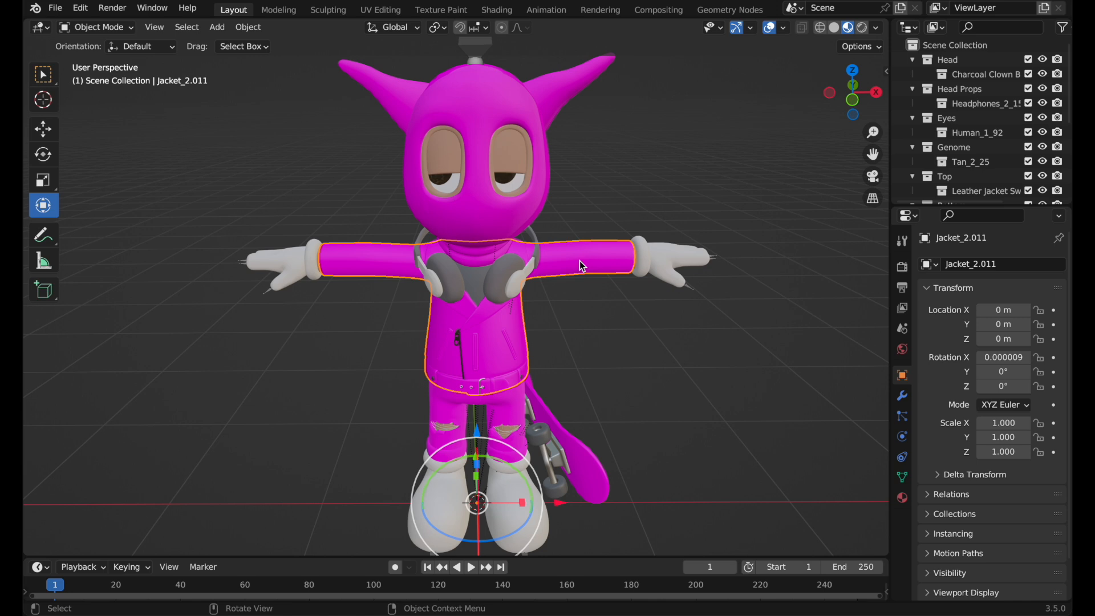
{"action": "left_click_drag", "start_coordinate": [893, 454], "coordinate": [780, 451]}
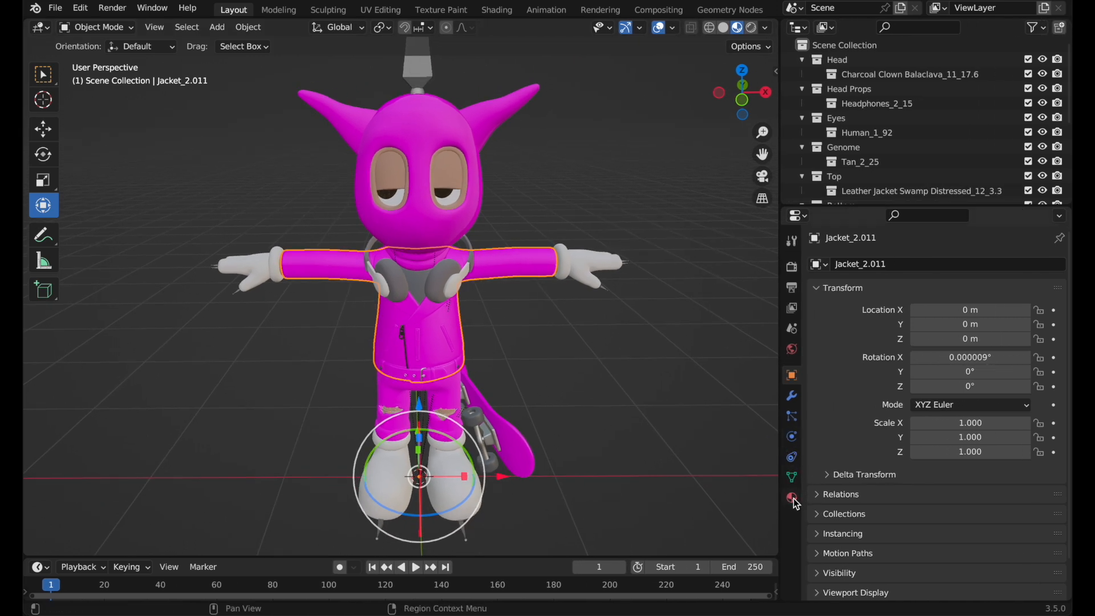
{"action": "left_click", "coordinate": [793, 501]}
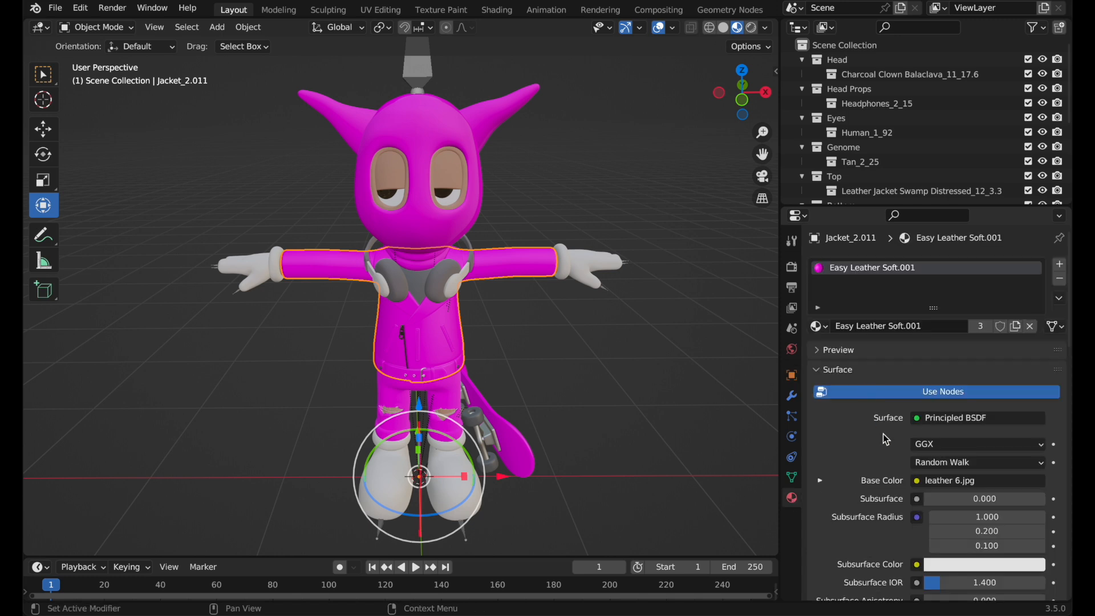
{"action": "left_click", "coordinate": [820, 480]}
{"action": "scroll", "coordinate": [887, 463], "scroll_direction": "down", "scroll_amount": 2}
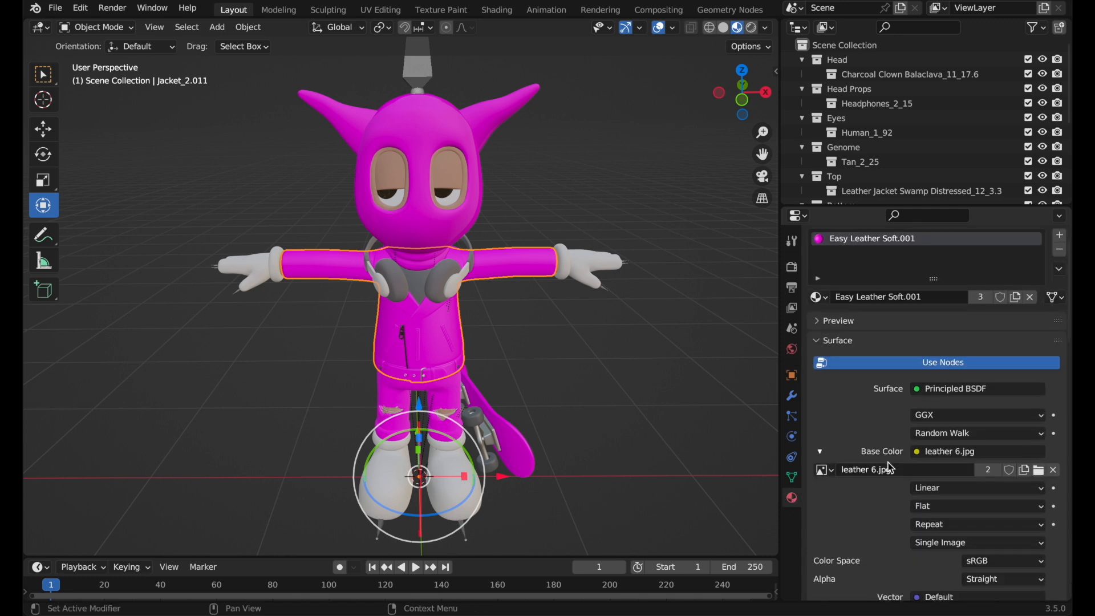
{"action": "left_click", "coordinate": [825, 457]}
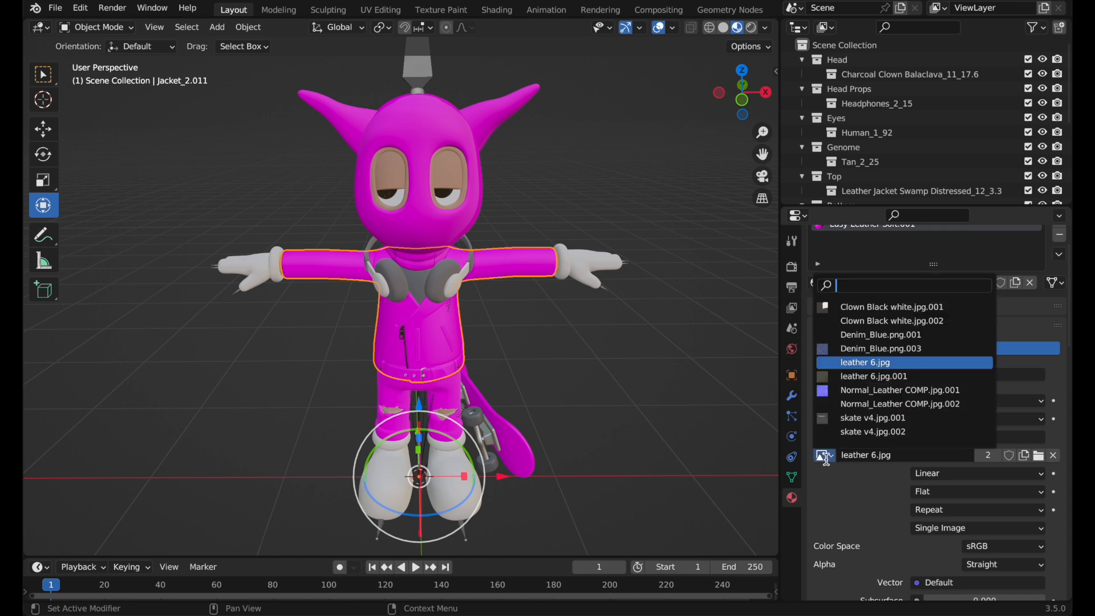
{"action": "left_click", "coordinate": [852, 377]}
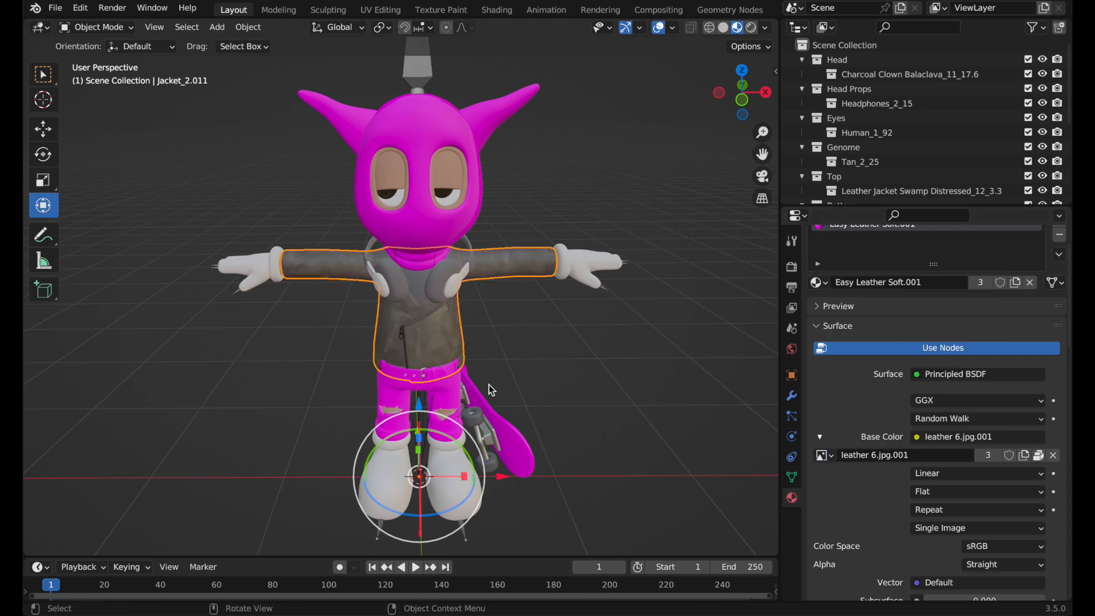
Relink the belt material's base color texture to leather 6.jpg.001
{"action": "left_click", "coordinate": [440, 373]}
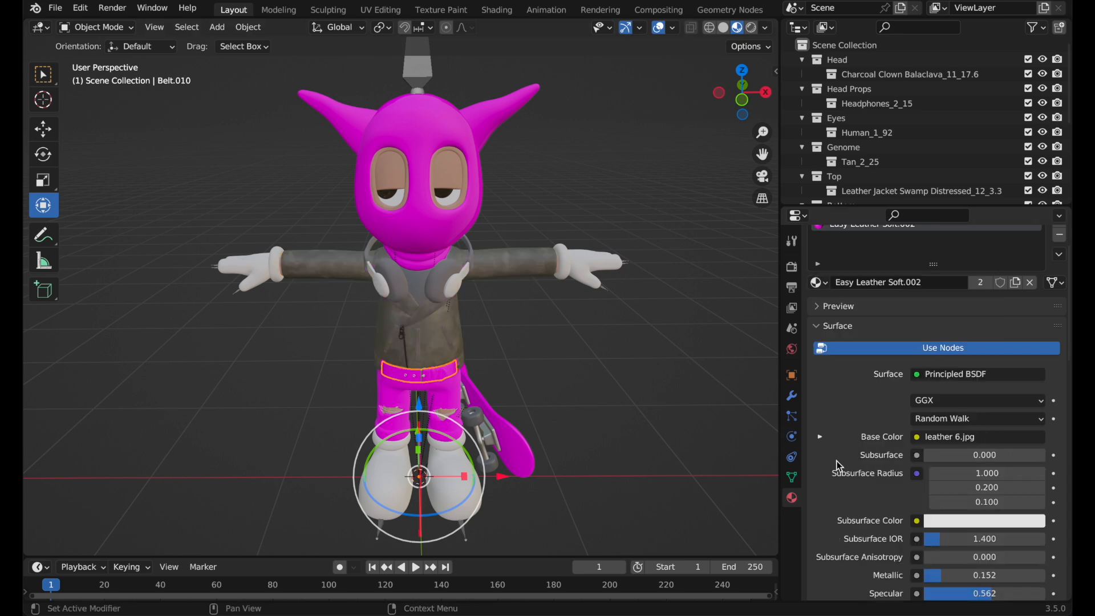
{"action": "left_click", "coordinate": [819, 438]}
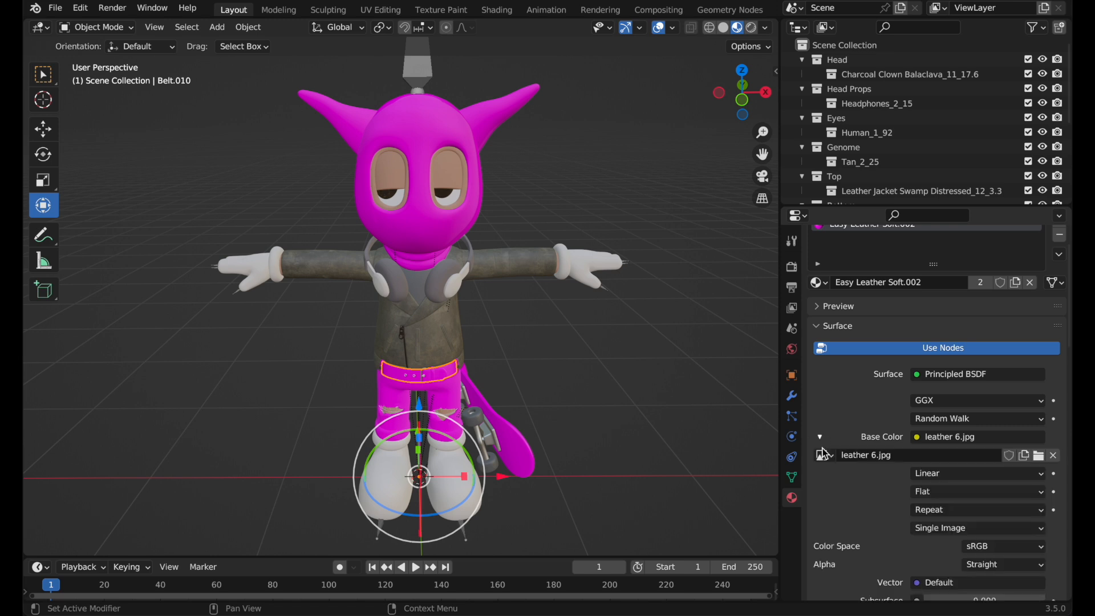
{"action": "left_click", "coordinate": [825, 455]}
{"action": "left_click", "coordinate": [861, 387]}
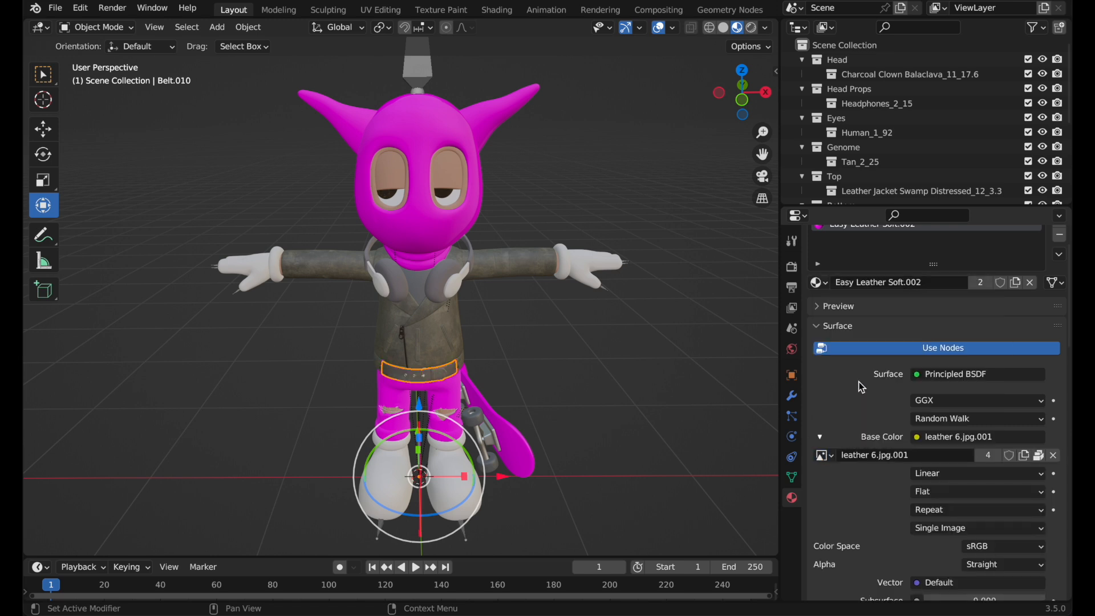
Set the base color image of the ripped jeans' material to Denim_Blue.png.003
{"action": "left_click", "coordinate": [446, 395]}
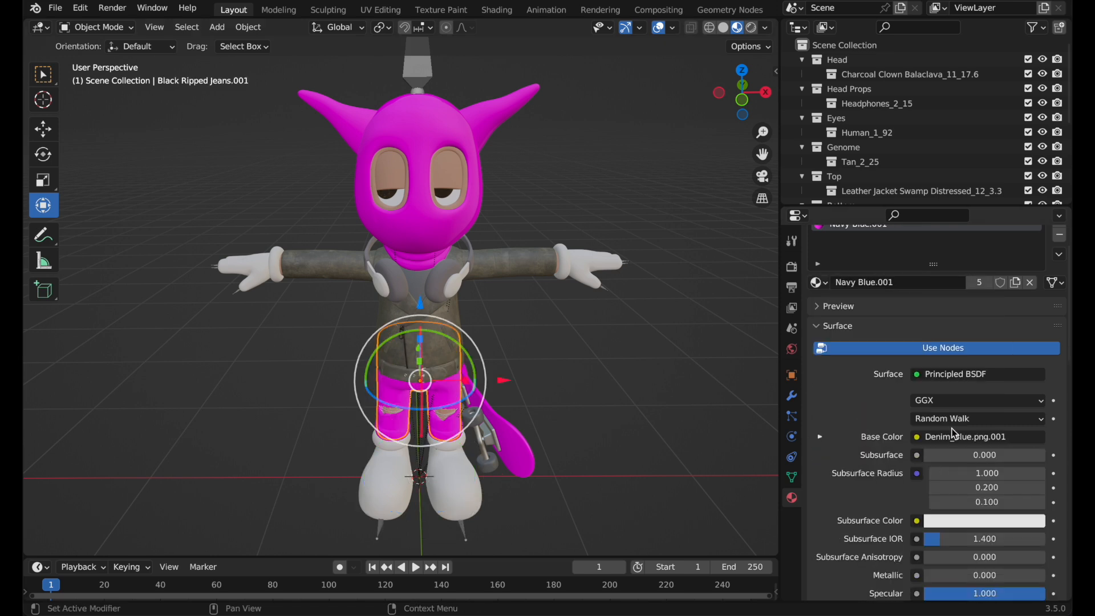
{"action": "left_click", "coordinate": [819, 437]}
{"action": "left_click", "coordinate": [825, 456]}
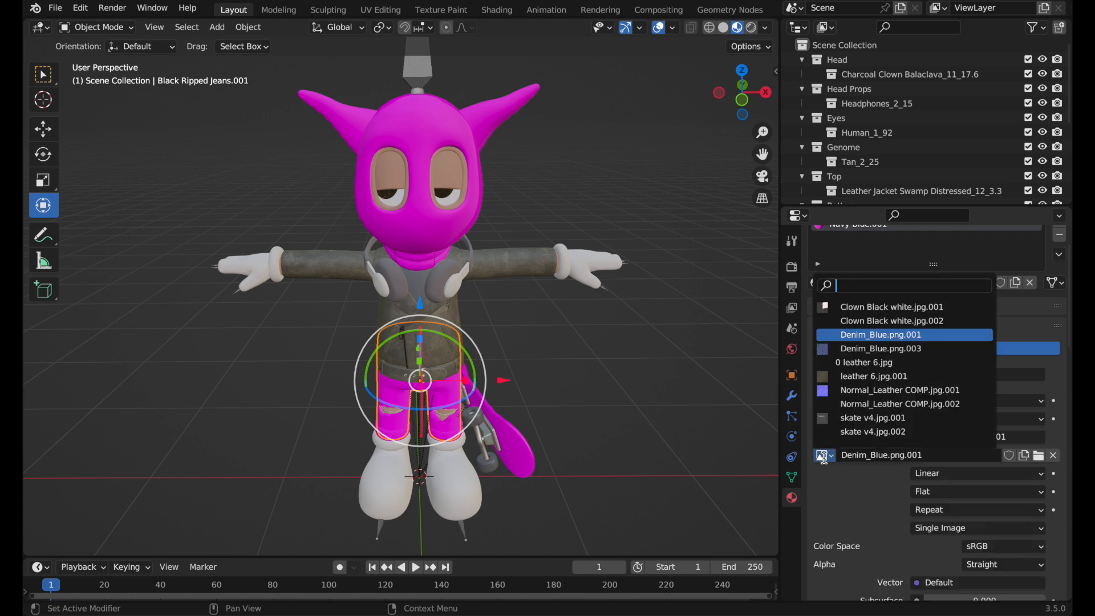
{"action": "left_click", "coordinate": [862, 349]}
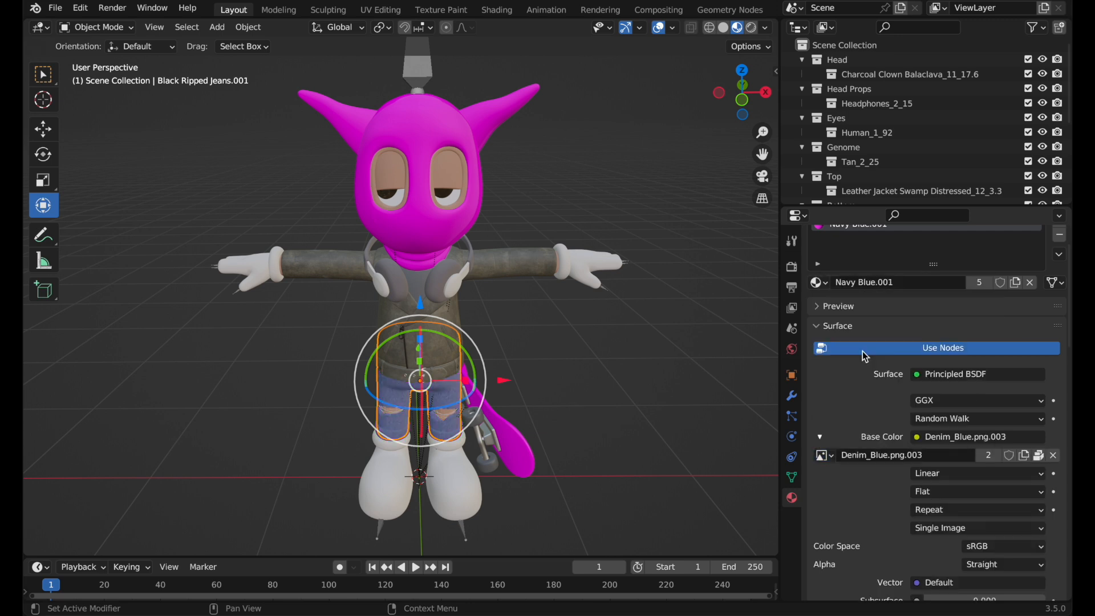
Set the base color image of the skateboard deck's material to skate v4.jpg.001
{"action": "left_click", "coordinate": [524, 444]}
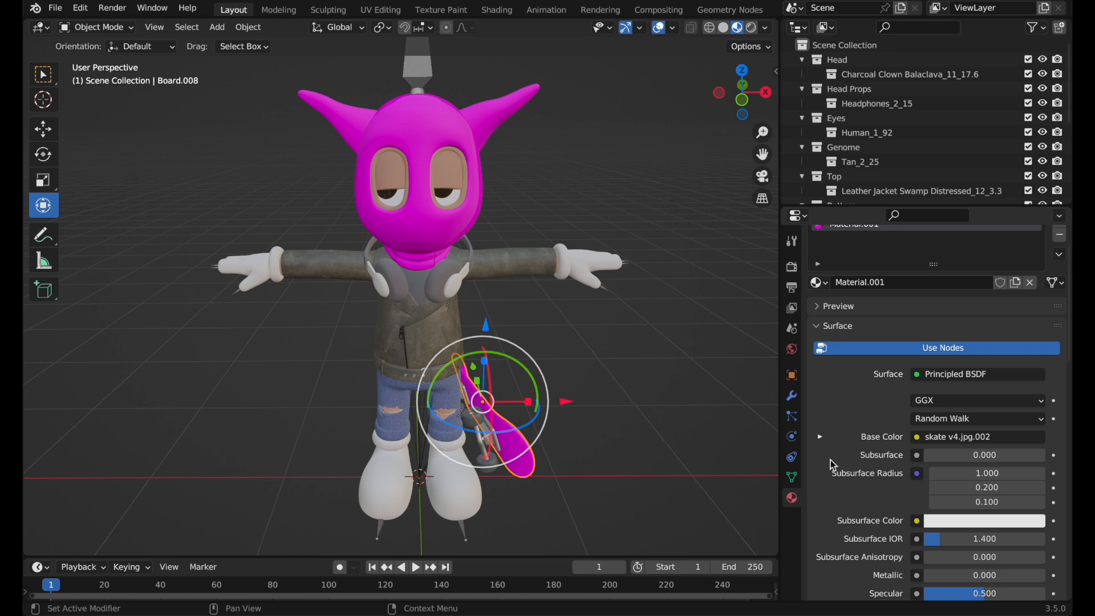
{"action": "left_click", "coordinate": [820, 438]}
{"action": "left_click", "coordinate": [826, 457]}
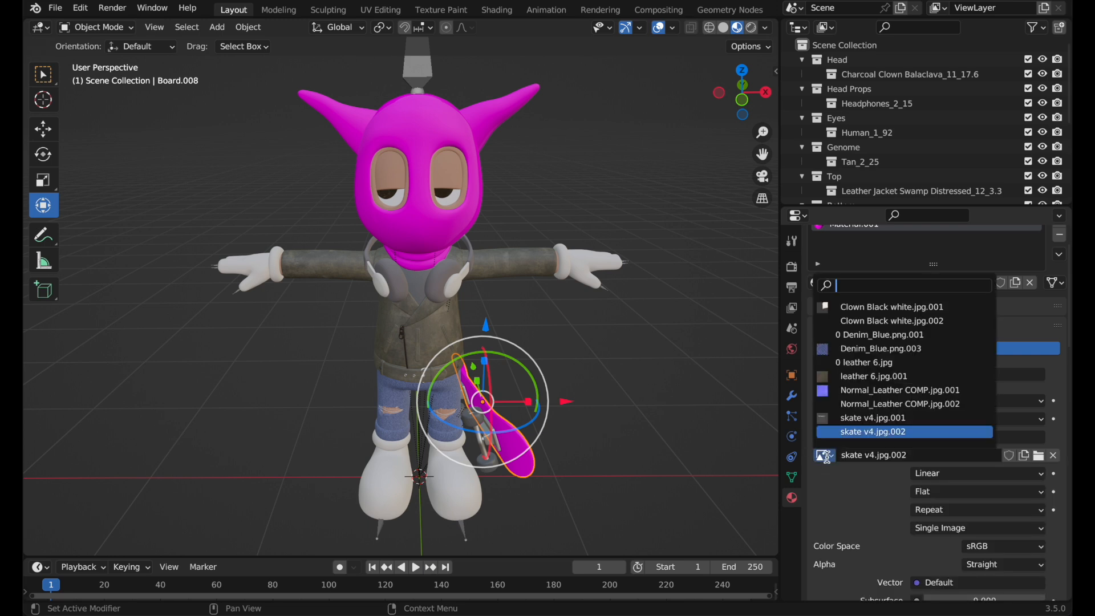
{"action": "left_click", "coordinate": [861, 419]}
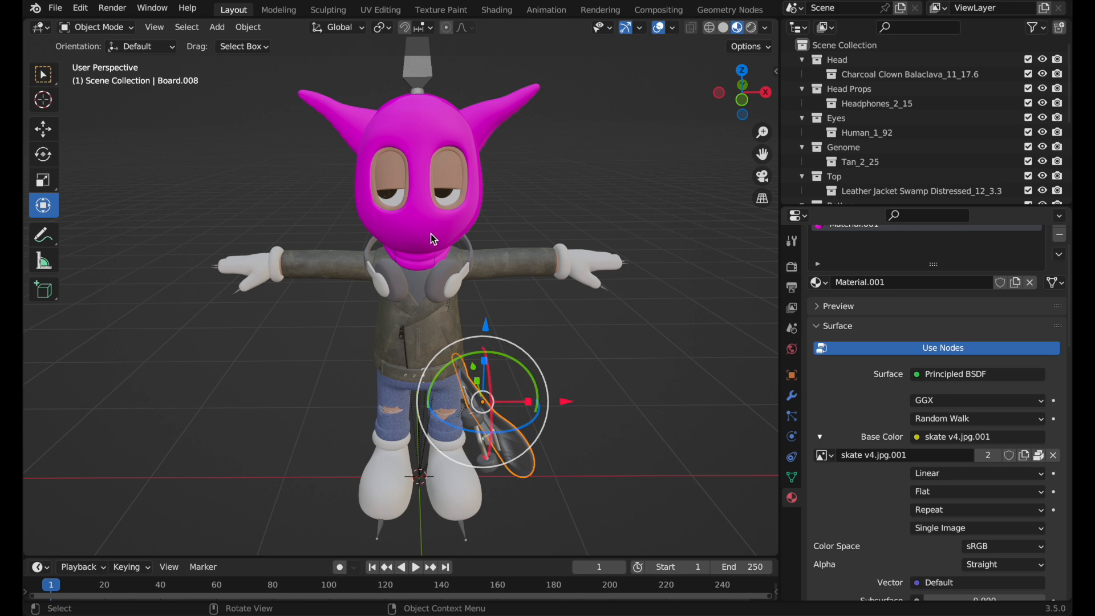
Set the balaclava material's base color image to Clown Black white.jpg.001 and deselect the mesh
{"action": "left_click", "coordinate": [434, 231]}
{"action": "left_click", "coordinate": [821, 438]}
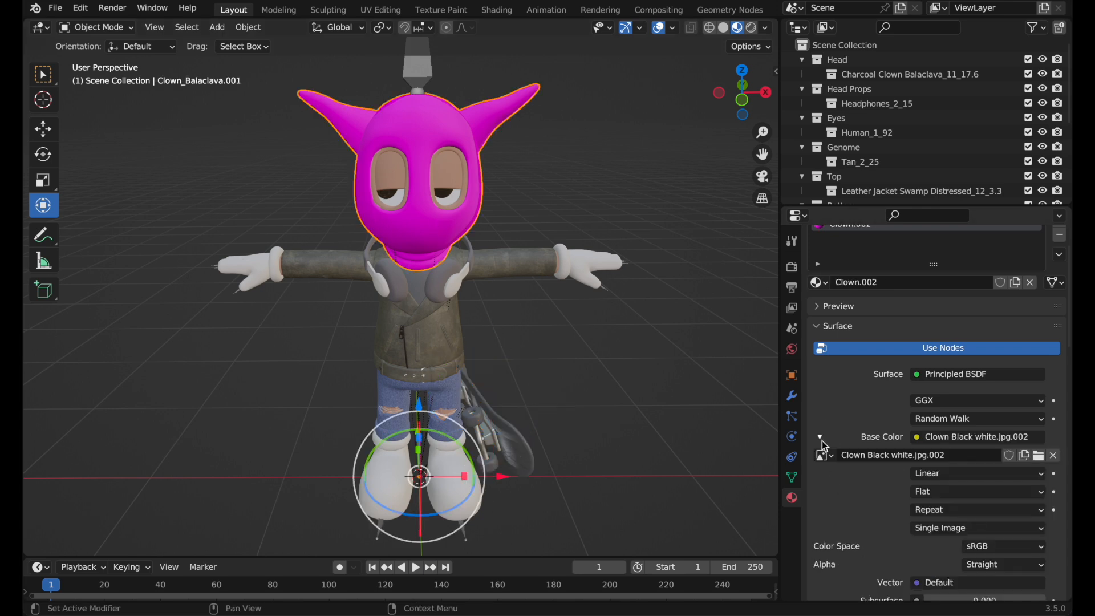
{"action": "left_click", "coordinate": [823, 456]}
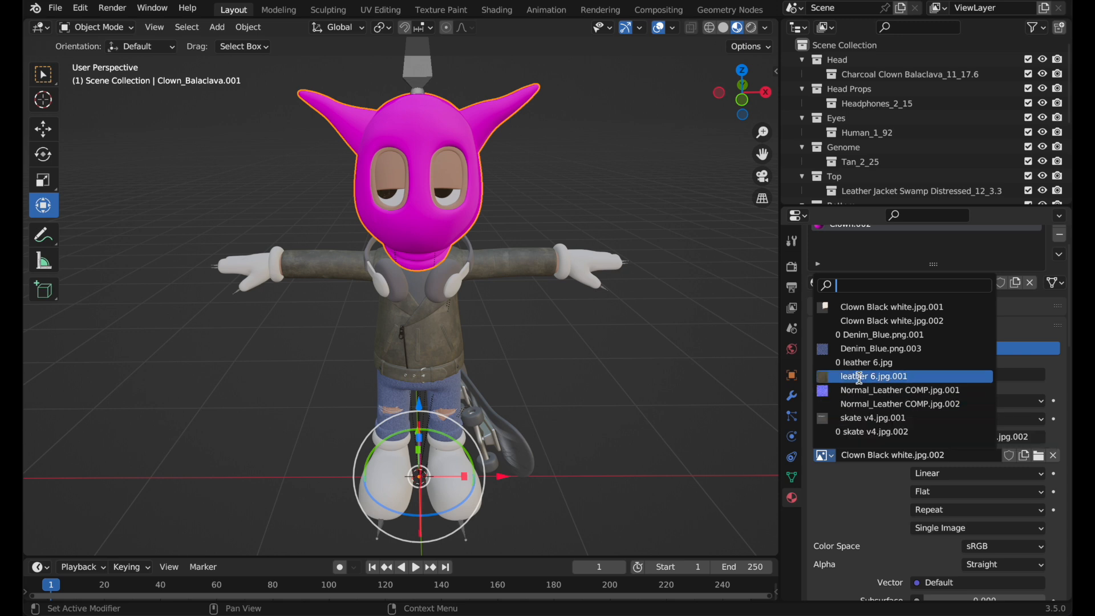
{"action": "left_click", "coordinate": [857, 308]}
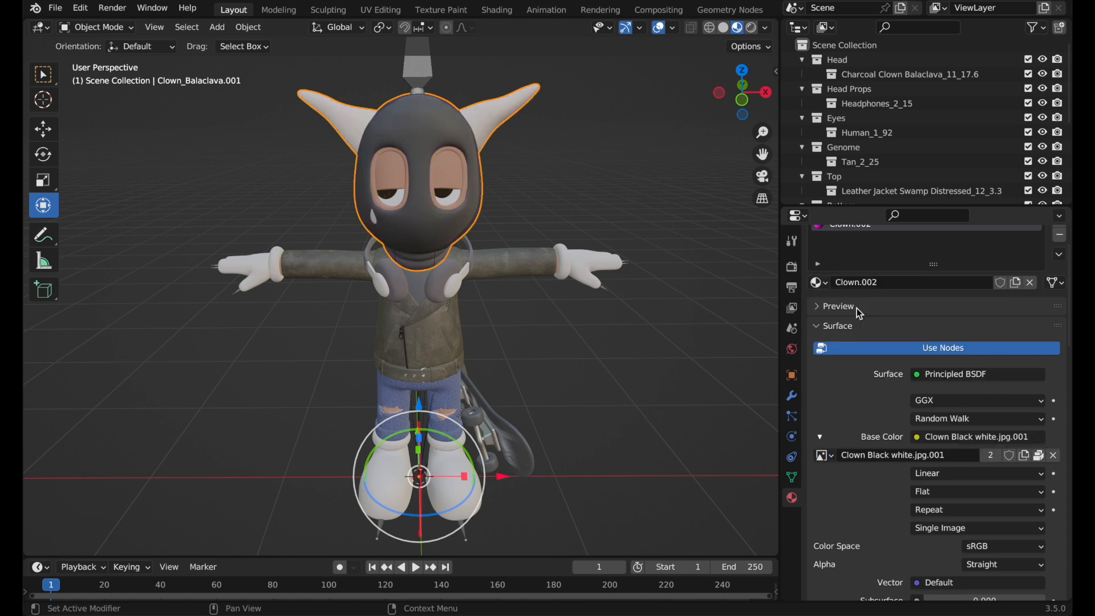
{"action": "left_click", "coordinate": [514, 311]}
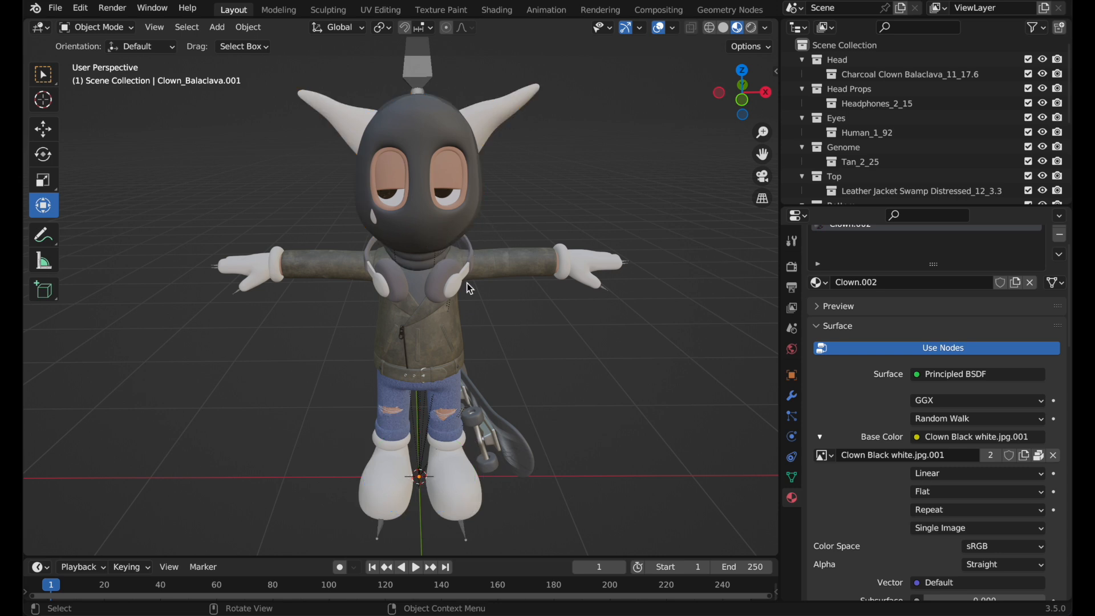
Examine the retextured character's head up close and the whole rigged body from the front
{"action": "scroll", "coordinate": [466, 282], "scroll_direction": "up", "scroll_amount": 4}
{"action": "scroll", "coordinate": [467, 282], "scroll_direction": "up", "scroll_amount": 5, "text": "shift"}
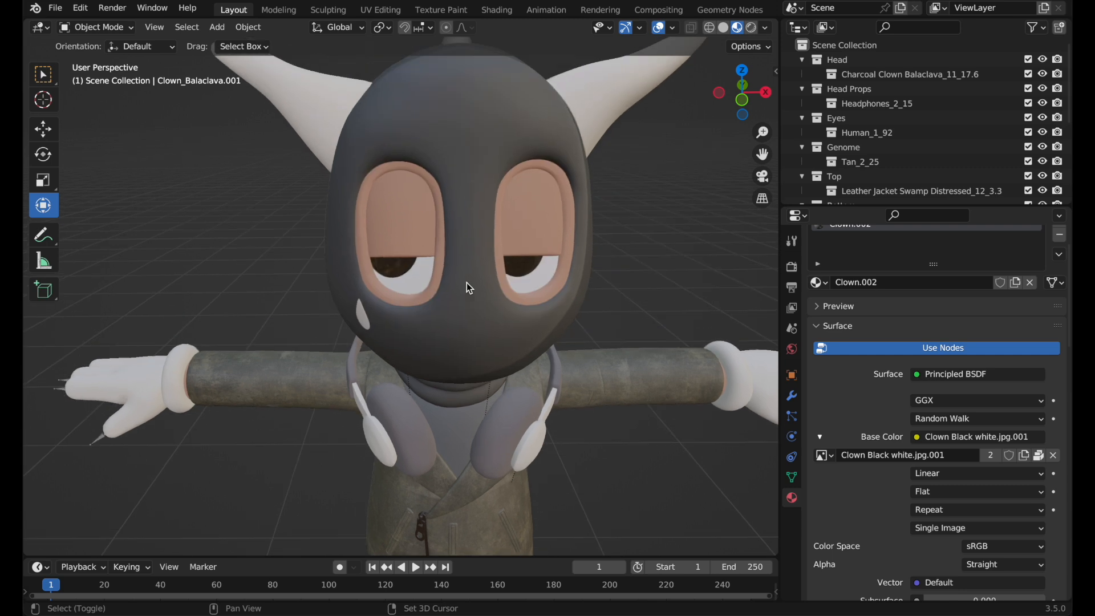
{"action": "scroll", "coordinate": [467, 282], "scroll_direction": "right", "scroll_amount": 5}
{"action": "scroll", "coordinate": [474, 321], "scroll_direction": "left", "scroll_amount": 6}
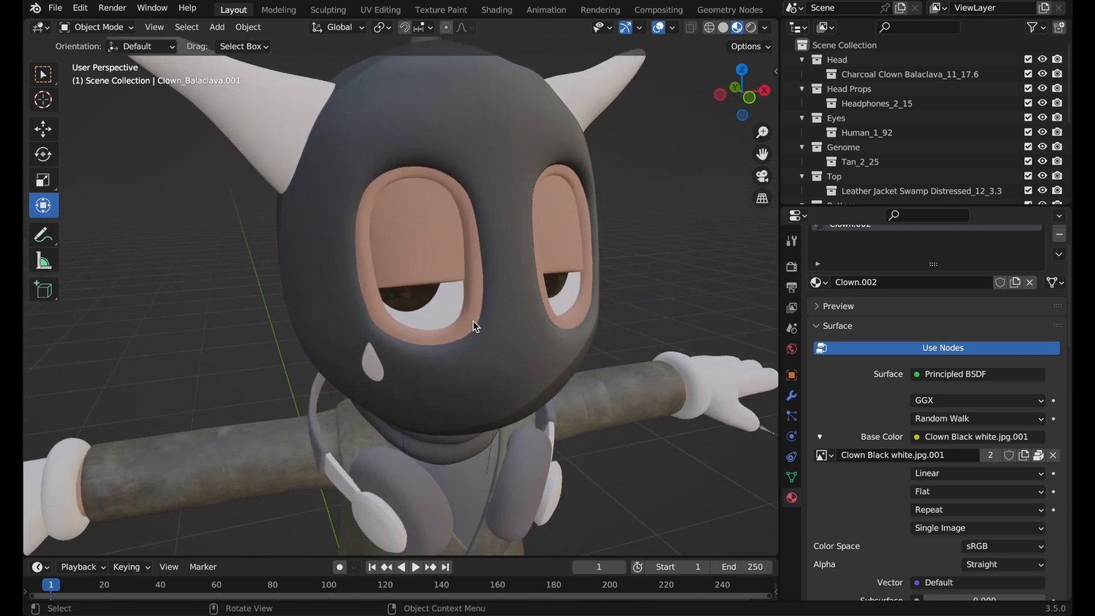
{"action": "scroll", "coordinate": [473, 320], "scroll_direction": "down", "scroll_amount": 6}
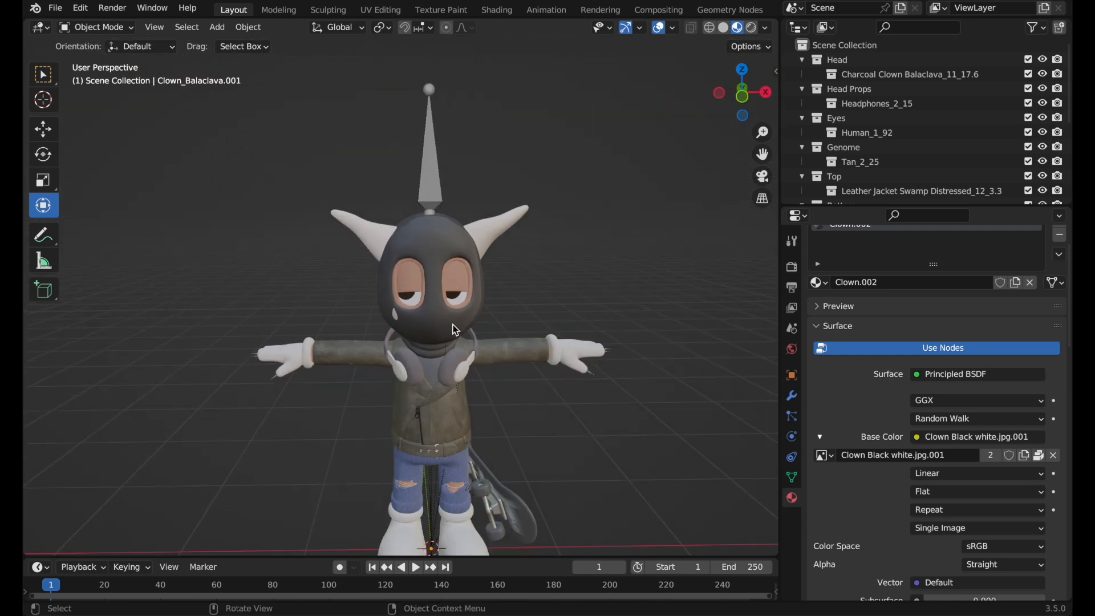
{"action": "scroll", "coordinate": [455, 329], "scroll_direction": "up", "scroll_amount": 5}
{"action": "scroll", "coordinate": [455, 329], "scroll_direction": "down", "scroll_amount": 6}
{"action": "scroll", "coordinate": [451, 324], "scroll_direction": "down", "scroll_amount": 2}
{"action": "scroll", "coordinate": [450, 324], "scroll_direction": "down", "scroll_amount": 4, "text": "shift"}
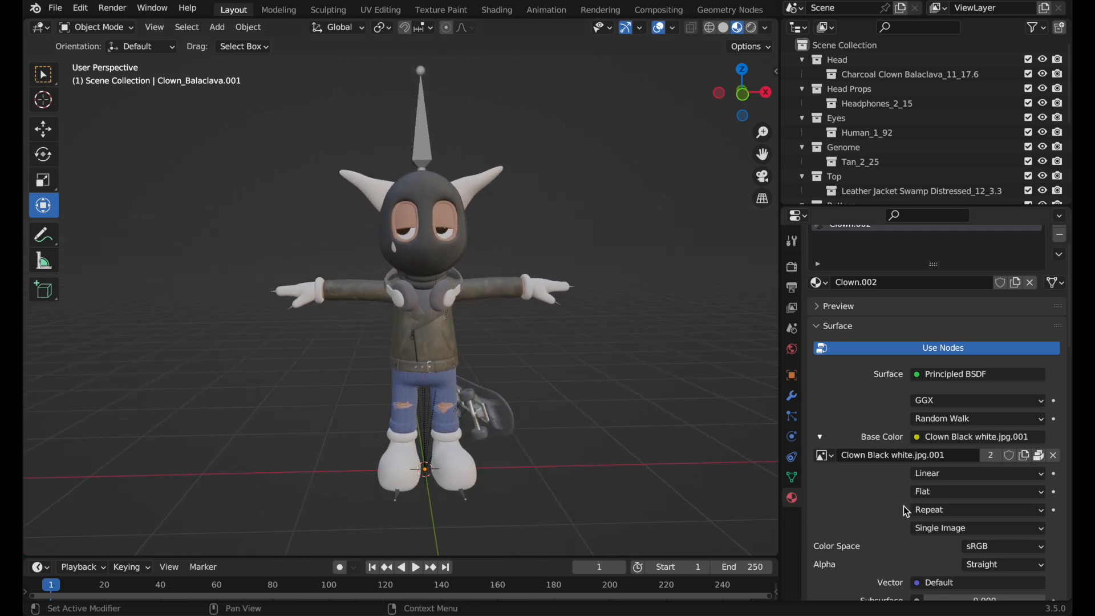
Set the normal map's color image of the balaclava's Clown.002 material to Normal_Leather COMP.jpg.001
{"action": "scroll", "coordinate": [898, 507], "scroll_direction": "down", "scroll_amount": 15}
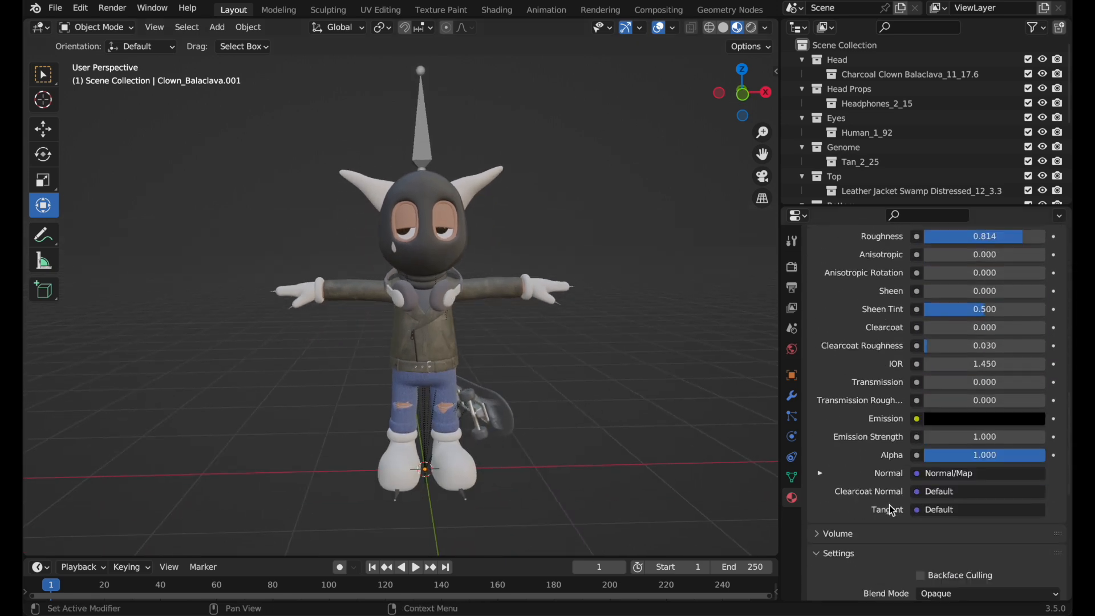
{"action": "scroll", "coordinate": [890, 505], "scroll_direction": "down", "scroll_amount": 2}
{"action": "left_click", "coordinate": [819, 429]}
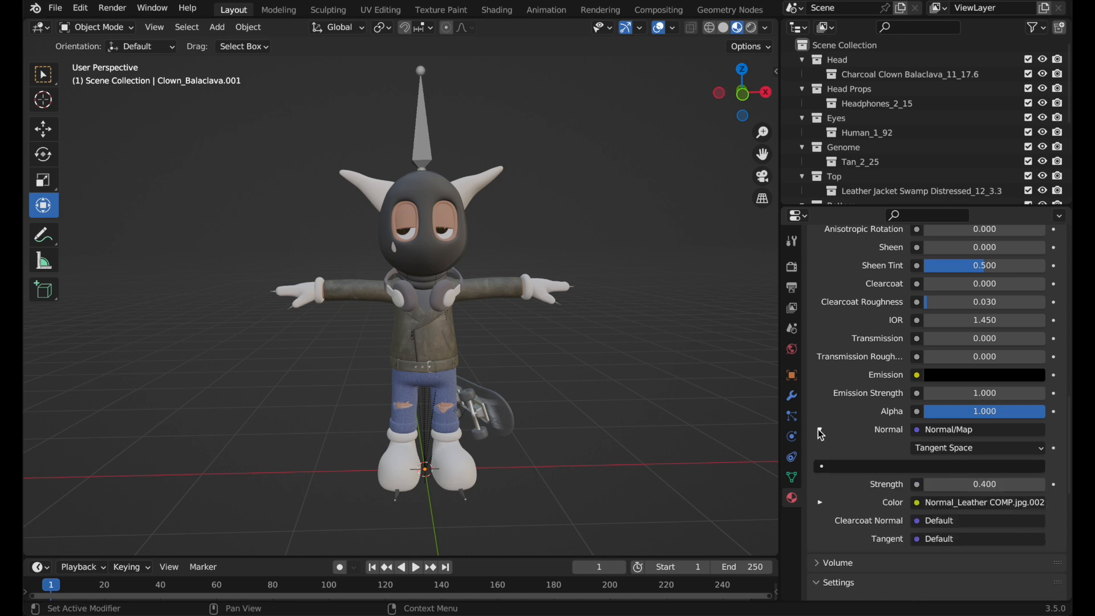
{"action": "left_click", "coordinate": [818, 502]}
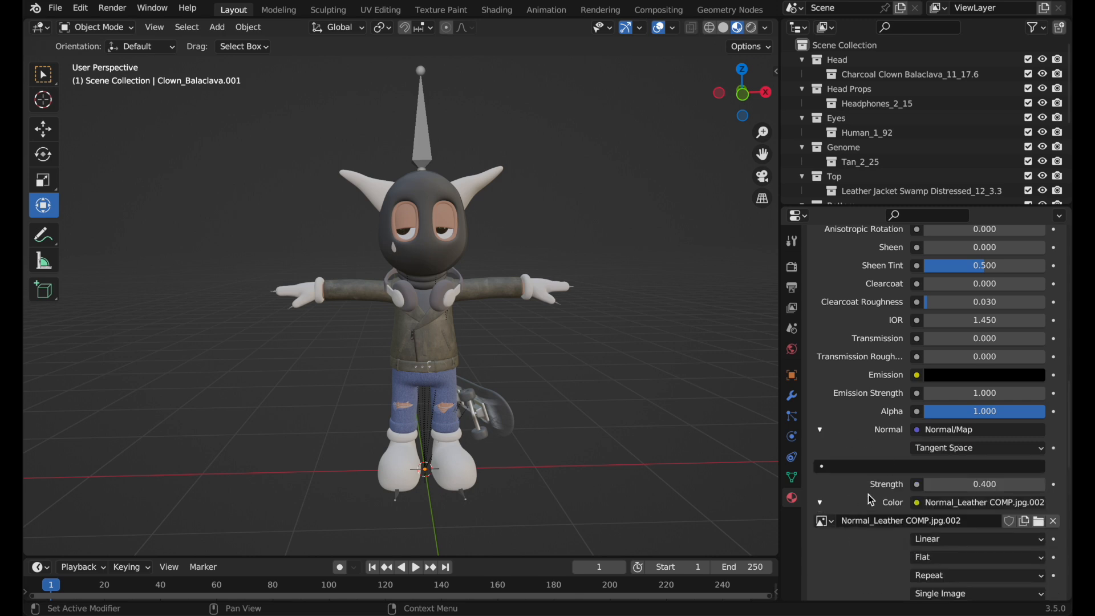
{"action": "scroll", "coordinate": [865, 492], "scroll_direction": "down", "scroll_amount": 2}
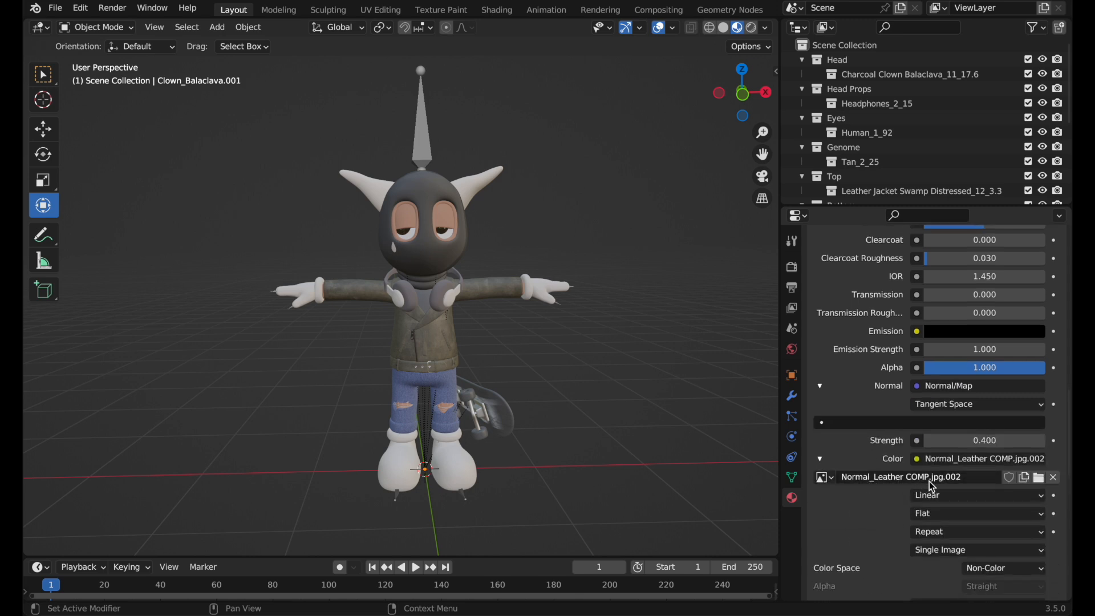
{"action": "left_click", "coordinate": [825, 477]}
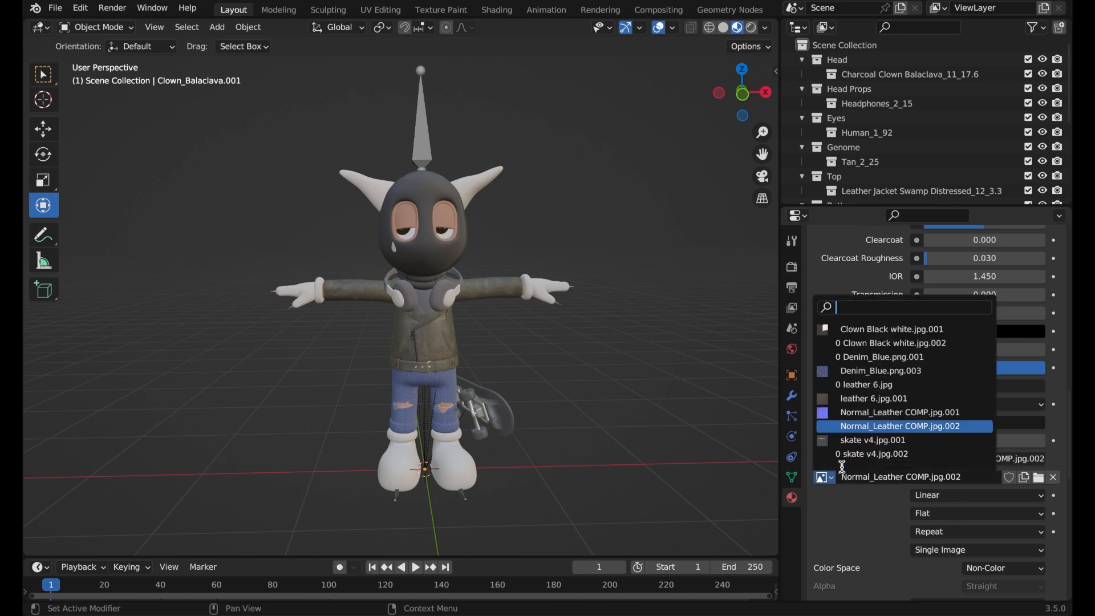
{"action": "left_click", "coordinate": [882, 414]}
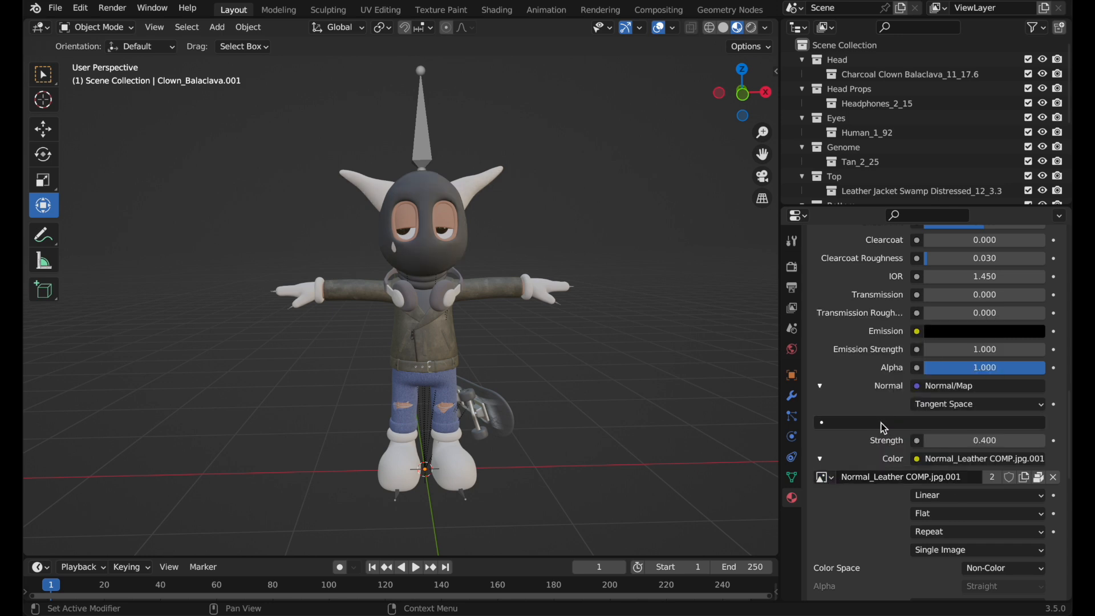
Examine the leather surface of the balaclava up close and the whole character from the front
{"action": "scroll", "coordinate": [480, 276], "scroll_direction": "up", "scroll_amount": 6}
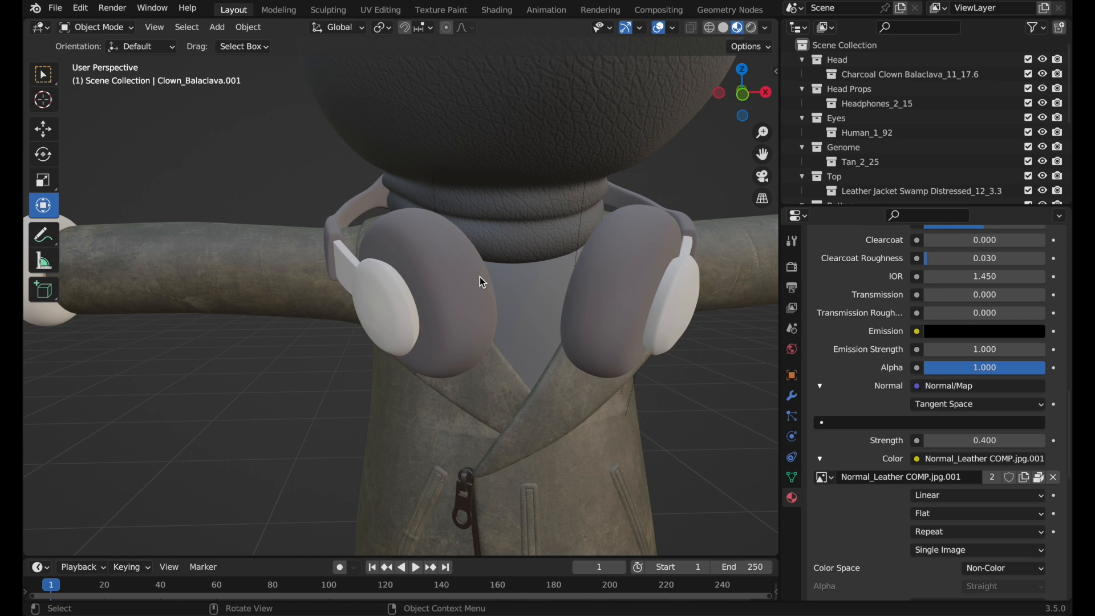
{"action": "scroll", "coordinate": [480, 276], "scroll_direction": "up", "scroll_amount": 10, "text": "shift"}
{"action": "scroll", "coordinate": [480, 276], "scroll_direction": "right", "scroll_amount": 8}
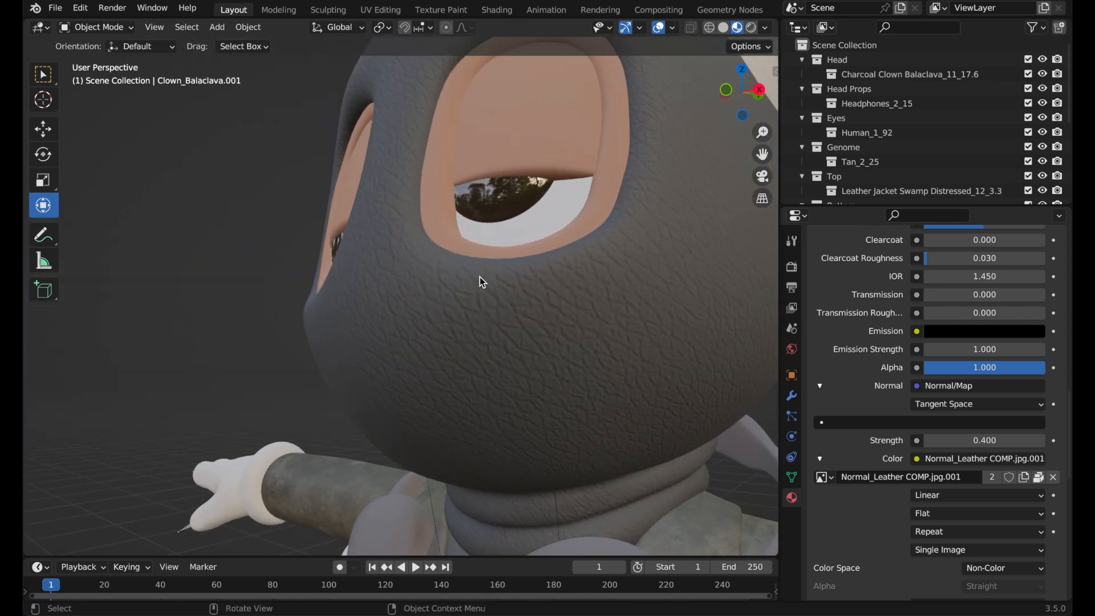
{"action": "scroll", "coordinate": [480, 276], "scroll_direction": "down", "scroll_amount": 8}
{"action": "left_click", "coordinate": [828, 476]}
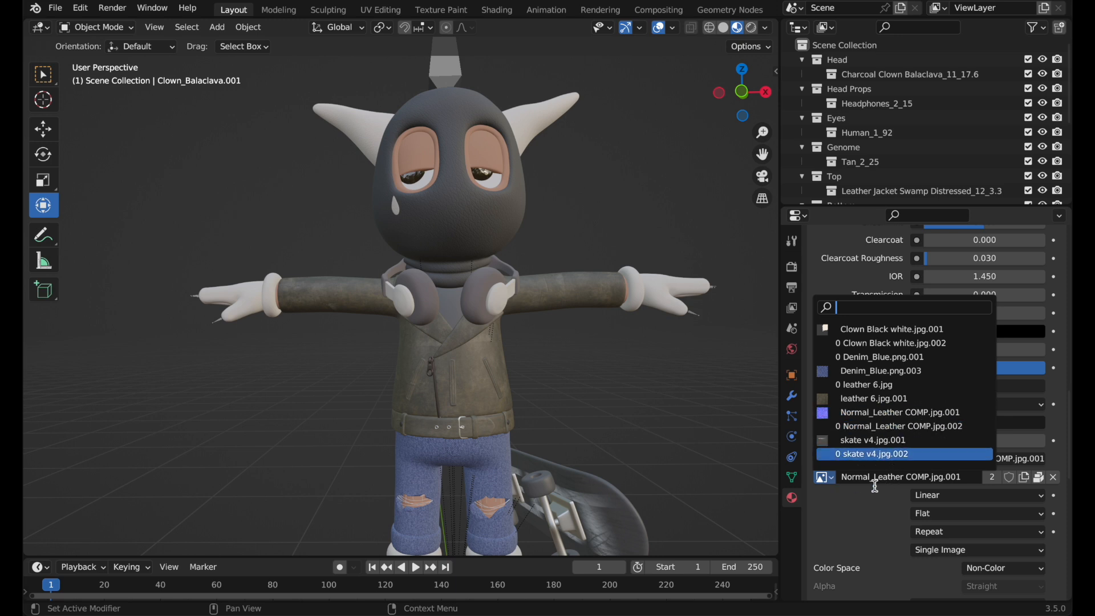
{"action": "scroll", "coordinate": [646, 402], "scroll_direction": "down", "scroll_amount": 3}
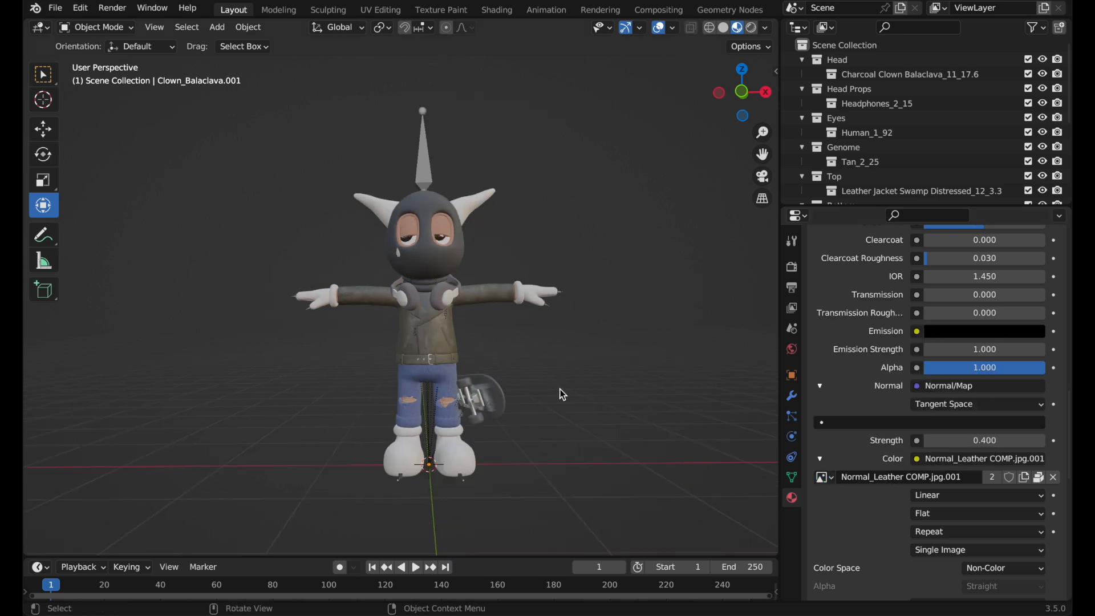
{"action": "scroll", "coordinate": [559, 394], "scroll_direction": "up", "scroll_amount": 3}
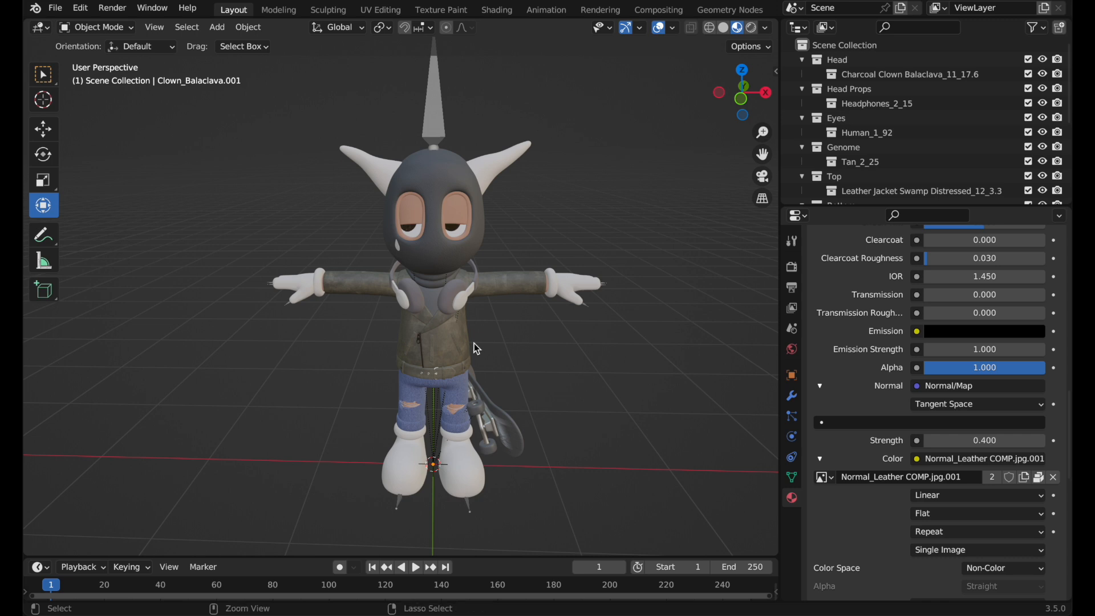
Save the Blender file
{"action": "key", "text": "ctrl+s"}
{"action": "left_click", "coordinate": [55, 8]}
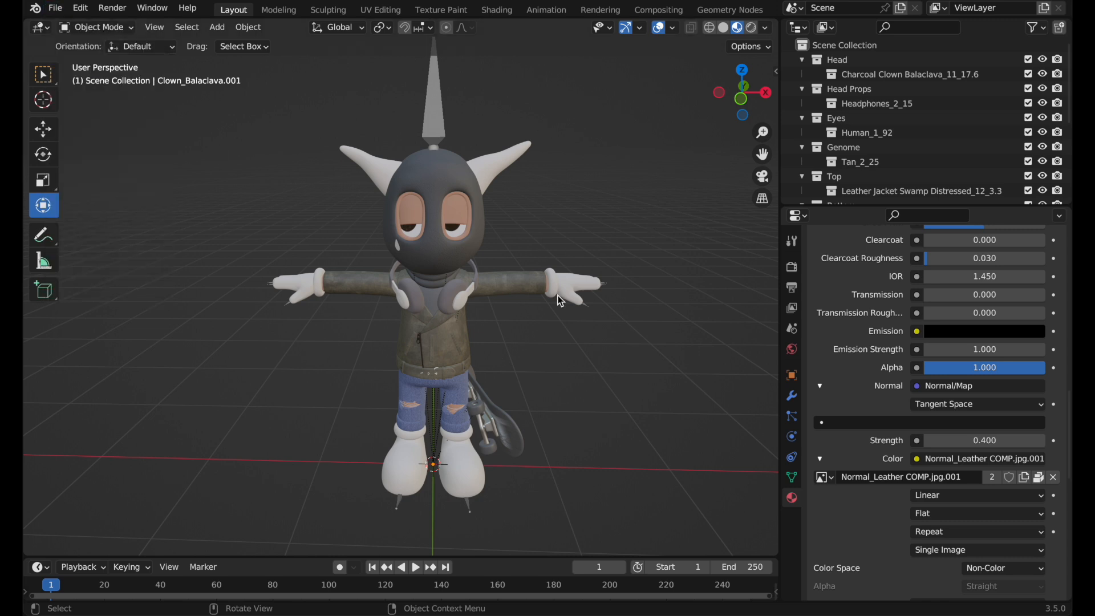
{"action": "scroll", "coordinate": [560, 301], "scroll_direction": "up", "scroll_amount": 3}
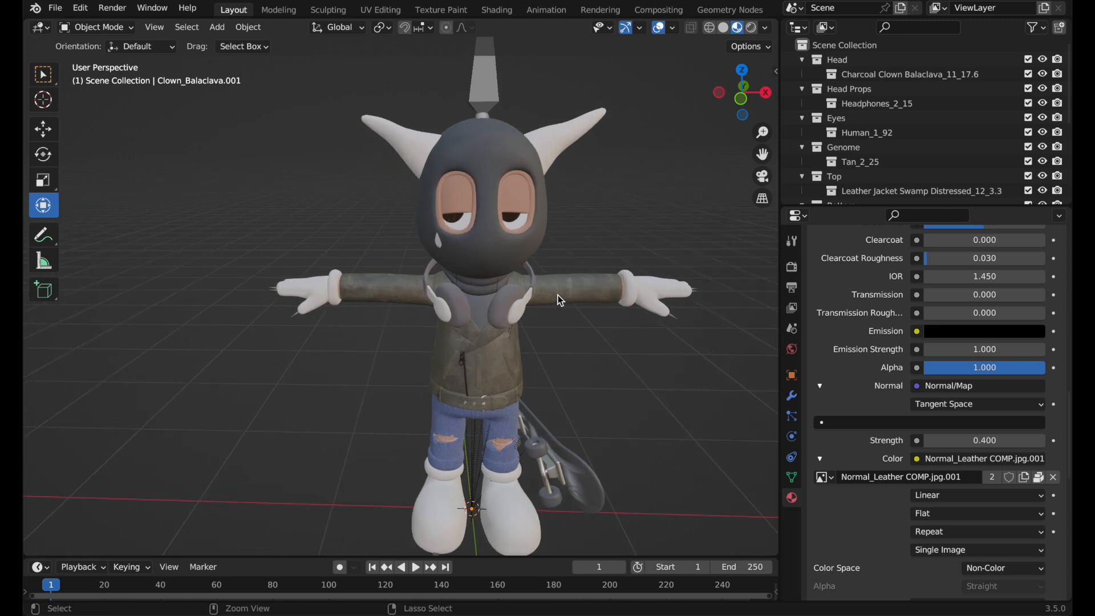
{"action": "scroll", "coordinate": [558, 295], "scroll_direction": "down", "scroll_amount": 2, "text": "ctrl"}
{"action": "scroll", "coordinate": [558, 296], "scroll_direction": "left", "scroll_amount": 5}
{"action": "scroll", "coordinate": [558, 295], "scroll_direction": "right", "scroll_amount": 5}
{"action": "scroll", "coordinate": [558, 296], "scroll_direction": "left", "scroll_amount": 2}
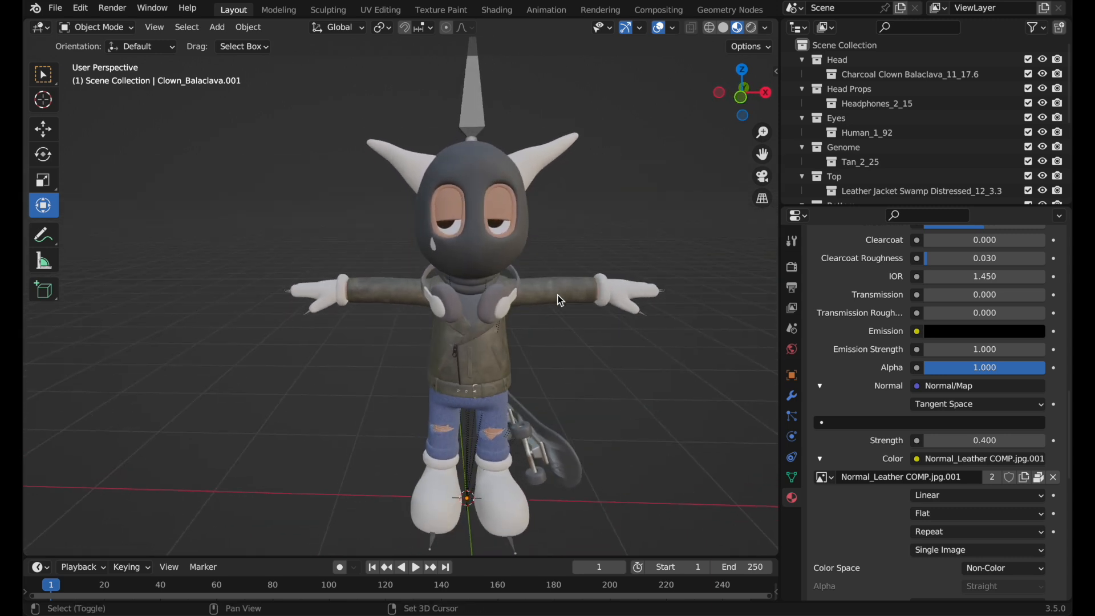
{"action": "scroll", "coordinate": [558, 295], "scroll_direction": "up", "scroll_amount": 2, "text": "shift"}
{"action": "scroll", "coordinate": [558, 296], "scroll_direction": "down", "scroll_amount": 3, "text": "shift"}
{"action": "scroll", "coordinate": [557, 295], "scroll_direction": "up", "scroll_amount": 2, "text": "ctrl"}
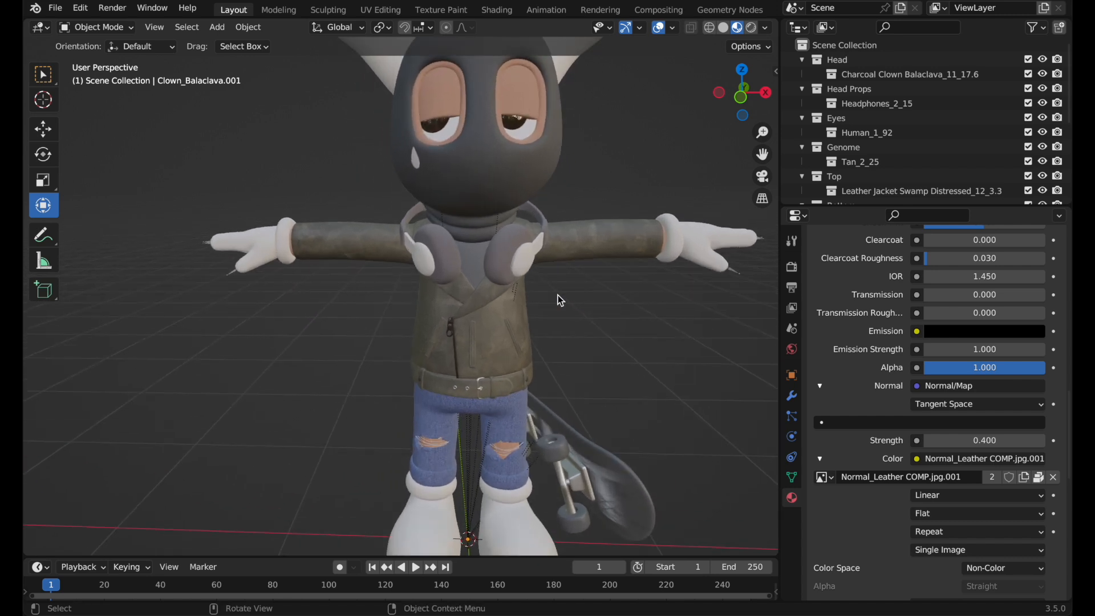
Select the jacket, the gloves and the T-shirt in turn to check which parts are separate meshes
{"action": "left_click", "coordinate": [505, 334]}
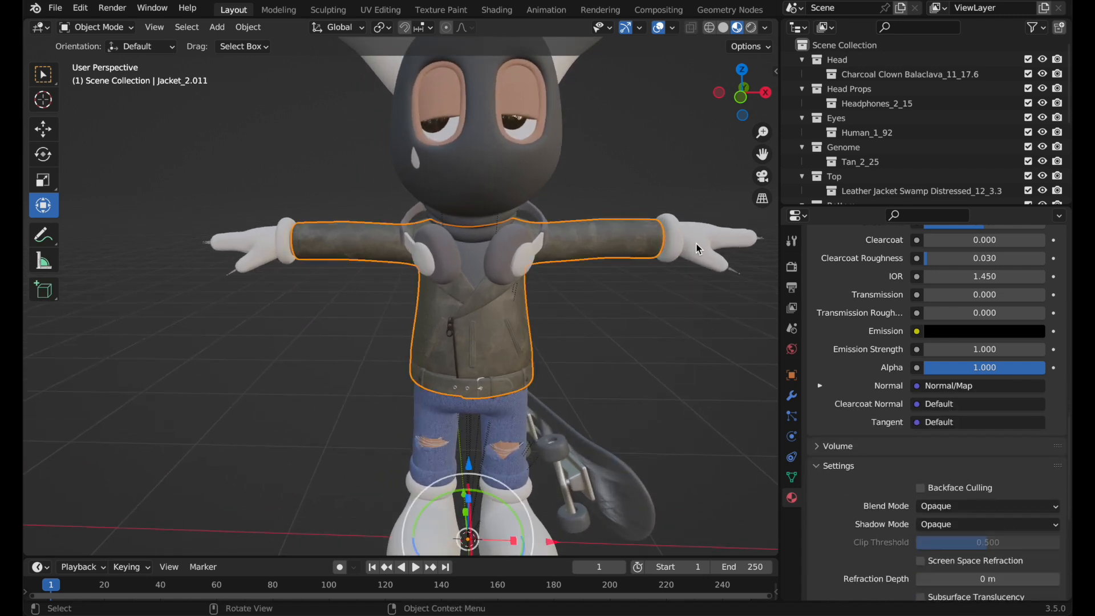
{"action": "left_click", "coordinate": [682, 257]}
{"action": "left_click", "coordinate": [476, 221]}
{"action": "left_click", "coordinate": [474, 264]}
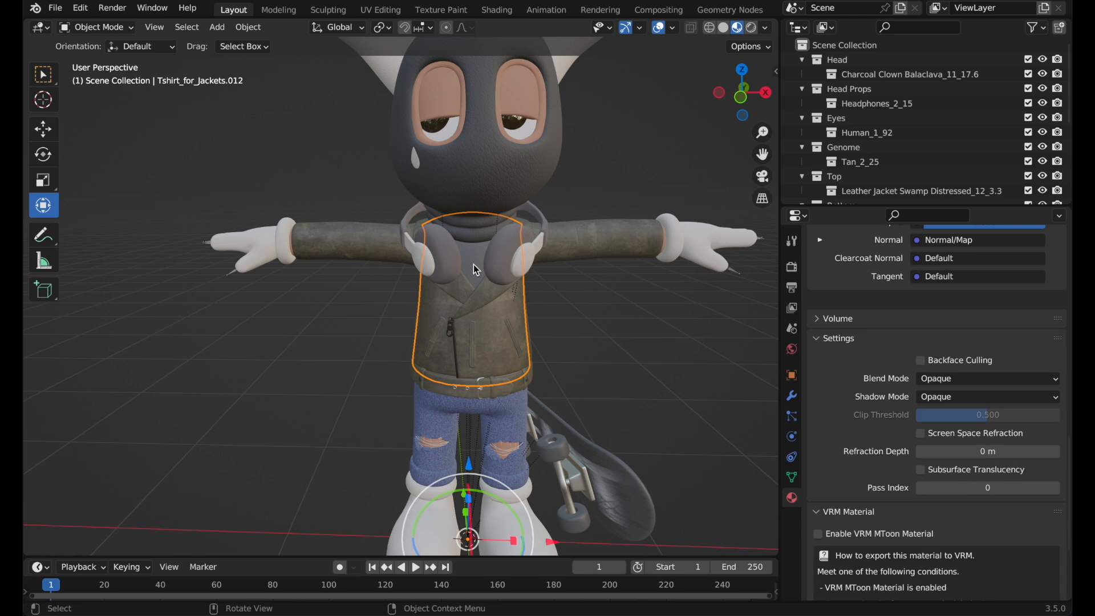
{"action": "left_click", "coordinate": [271, 260]}
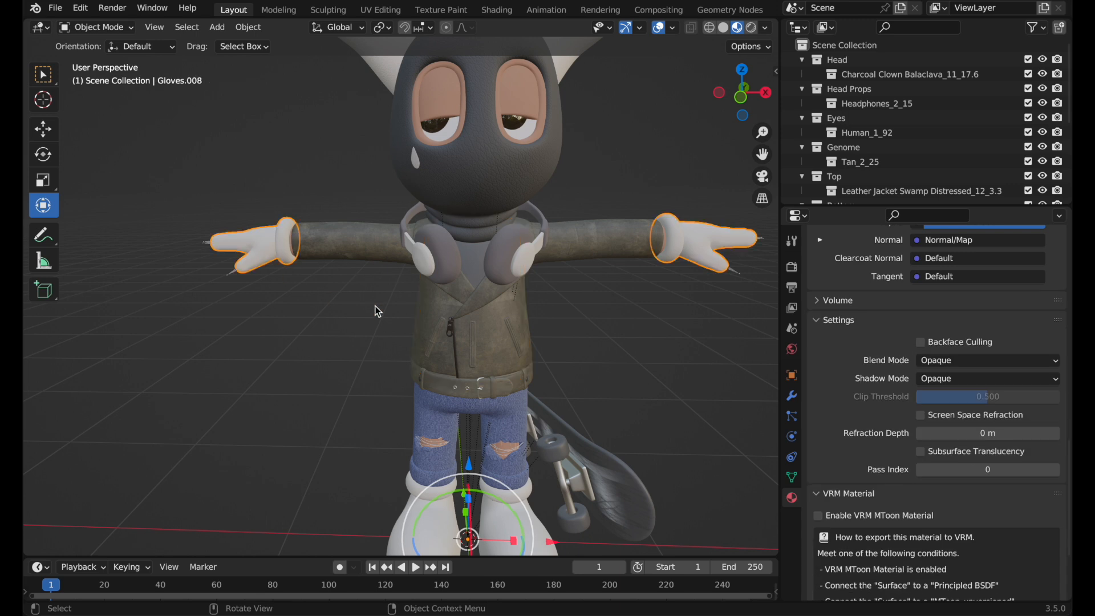
Examine the vertex groups of the jacket, the ripped jeans and the headphones' outer ear caps
{"action": "left_click", "coordinate": [488, 329]}
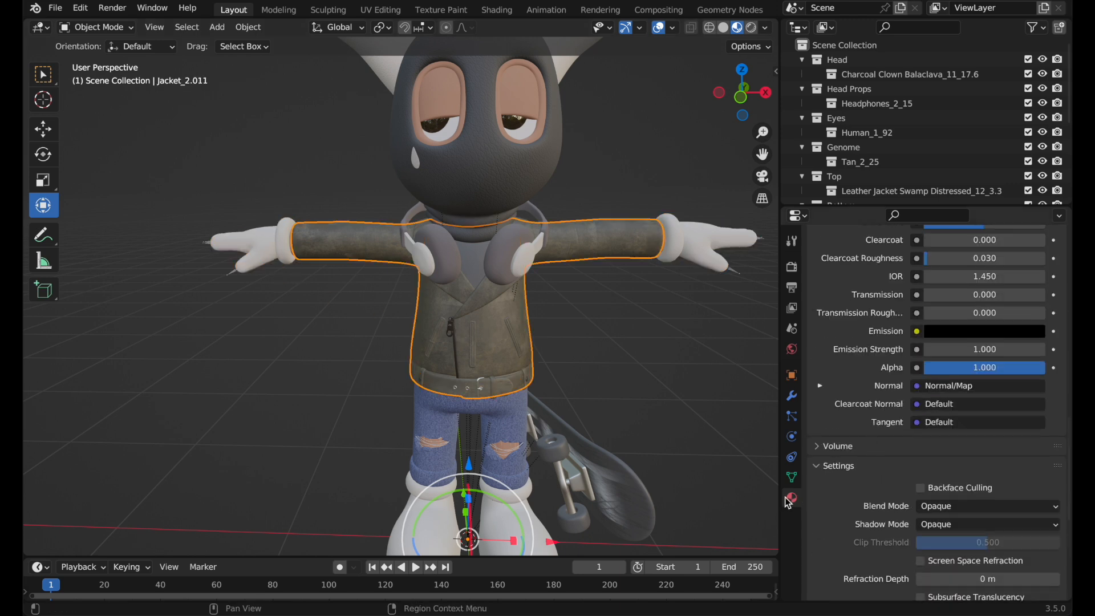
{"action": "left_click", "coordinate": [792, 477]}
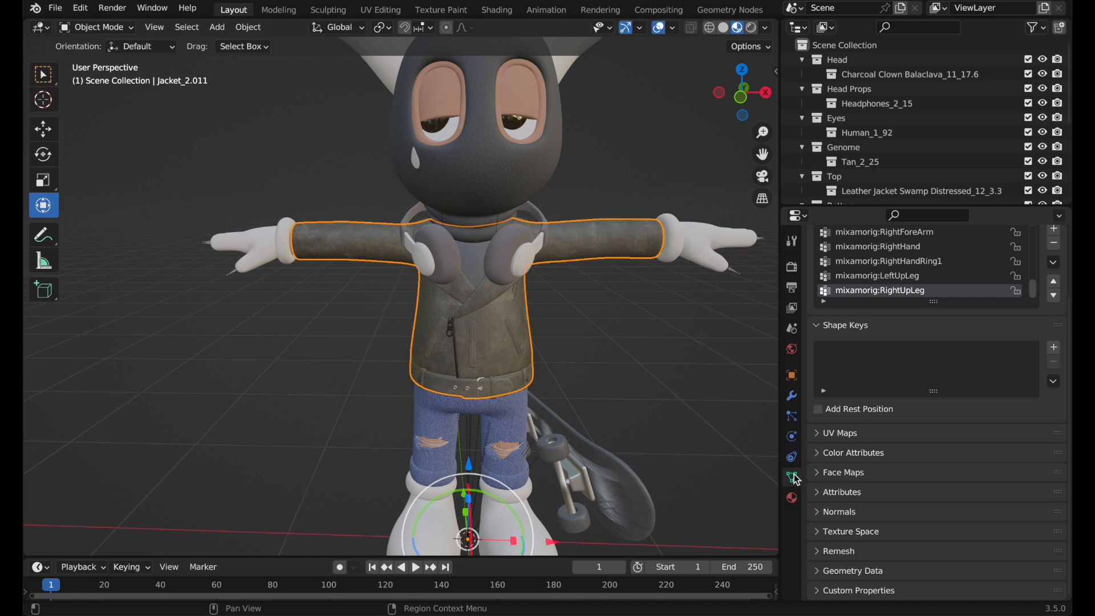
{"action": "scroll", "coordinate": [980, 245], "scroll_direction": "up", "scroll_amount": 12}
{"action": "scroll", "coordinate": [980, 246], "scroll_direction": "down", "scroll_amount": 12}
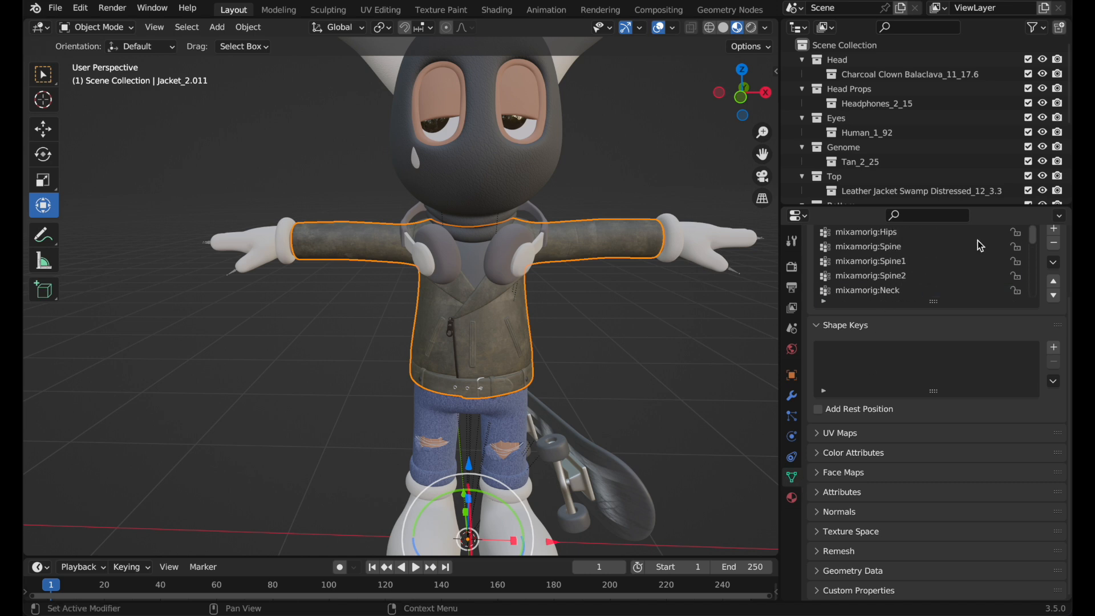
{"action": "left_click", "coordinate": [503, 430]}
{"action": "scroll", "coordinate": [981, 251], "scroll_direction": "up", "scroll_amount": 3}
{"action": "scroll", "coordinate": [970, 263], "scroll_direction": "down", "scroll_amount": 3}
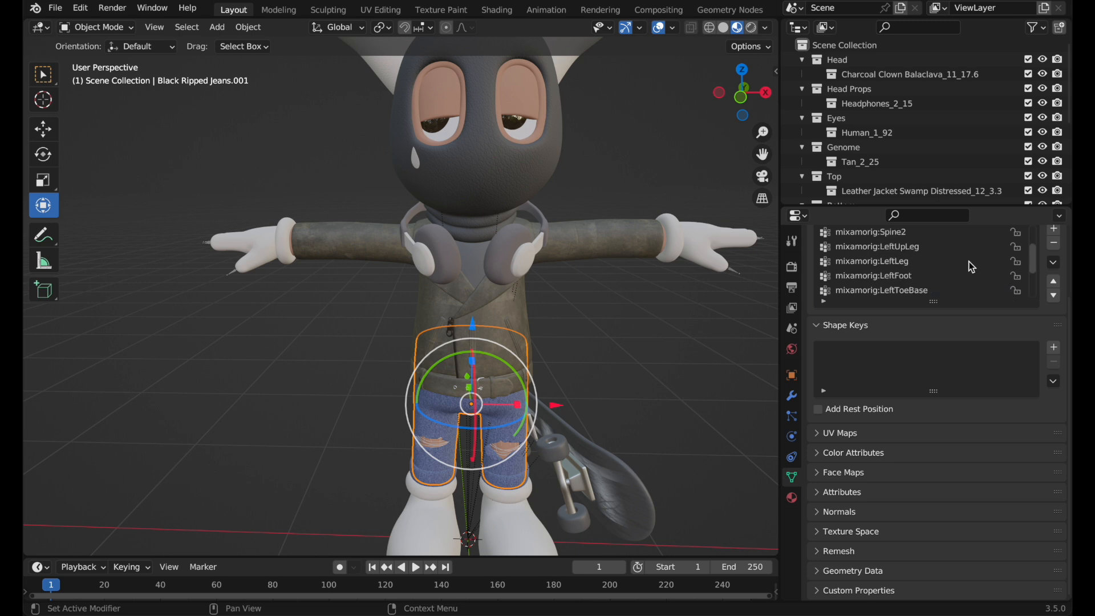
{"action": "left_click", "coordinate": [513, 263]}
{"action": "scroll", "coordinate": [911, 266], "scroll_direction": "up", "scroll_amount": 3}
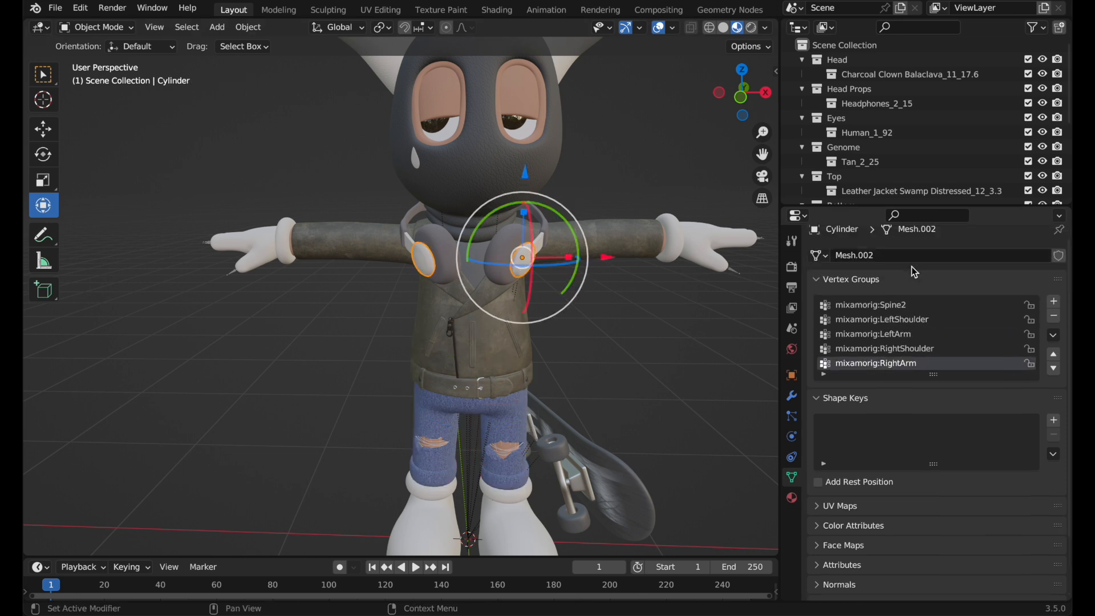
{"action": "scroll", "coordinate": [925, 327], "scroll_direction": "up", "scroll_amount": 2}
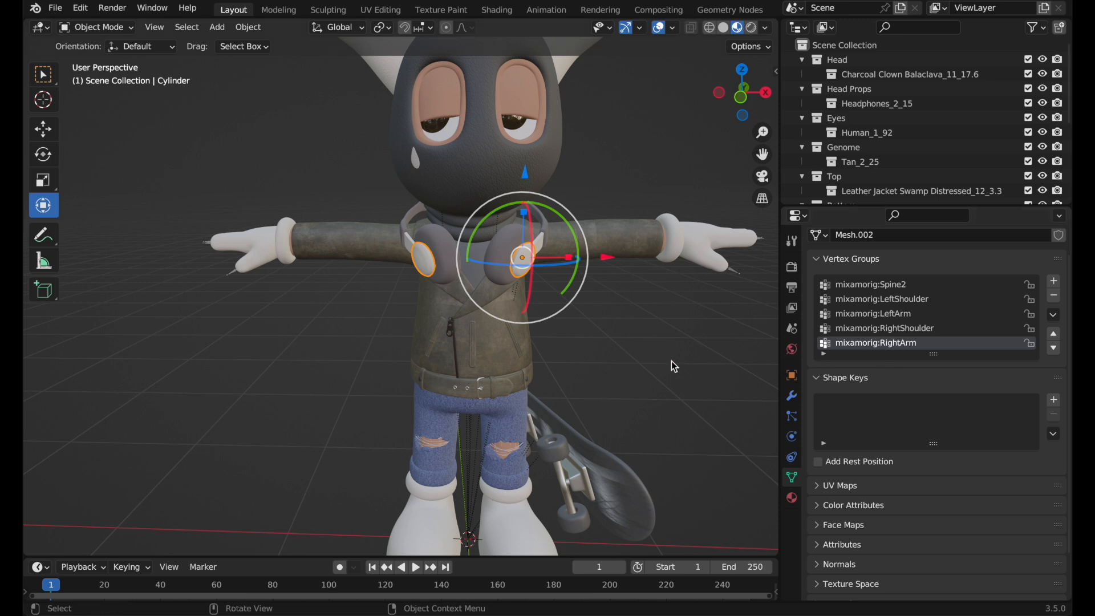
Join the headphones' ear caps, ear cushions and headband into a single mesh object
{"action": "scroll", "coordinate": [582, 400], "scroll_direction": "down", "scroll_amount": 3}
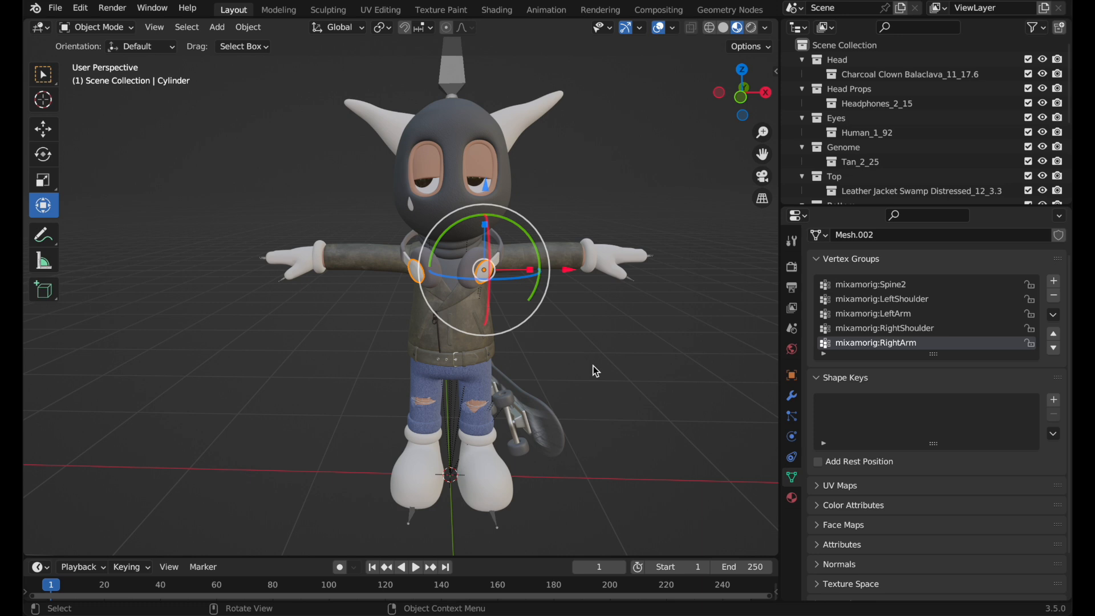
{"action": "scroll", "coordinate": [595, 370], "scroll_direction": "down", "scroll_amount": 2}
{"action": "scroll", "coordinate": [595, 371], "scroll_direction": "up", "scroll_amount": 3}
{"action": "scroll", "coordinate": [595, 370], "scroll_direction": "down", "scroll_amount": 1}
{"action": "scroll", "coordinate": [416, 269], "scroll_direction": "up", "scroll_amount": 3}
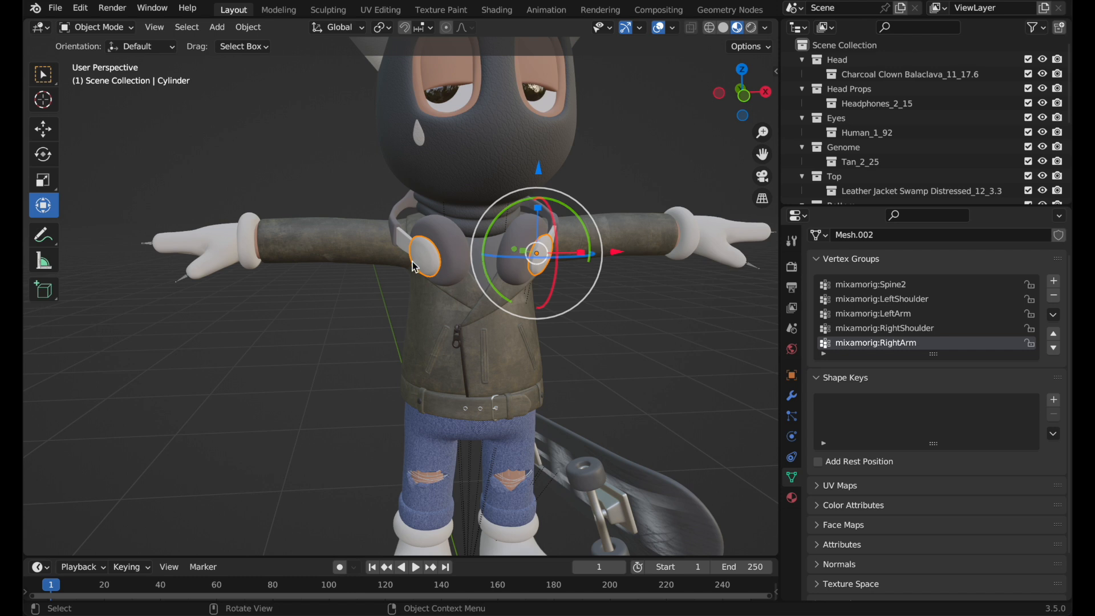
{"action": "left_click", "coordinate": [449, 248], "text": "shift"}
{"action": "left_click", "coordinate": [398, 233], "text": "shift"}
{"action": "left_click", "coordinate": [397, 231], "text": "shift"}
{"action": "middle_click_drag", "start_coordinate": [583, 255], "coordinate": [467, 271]}
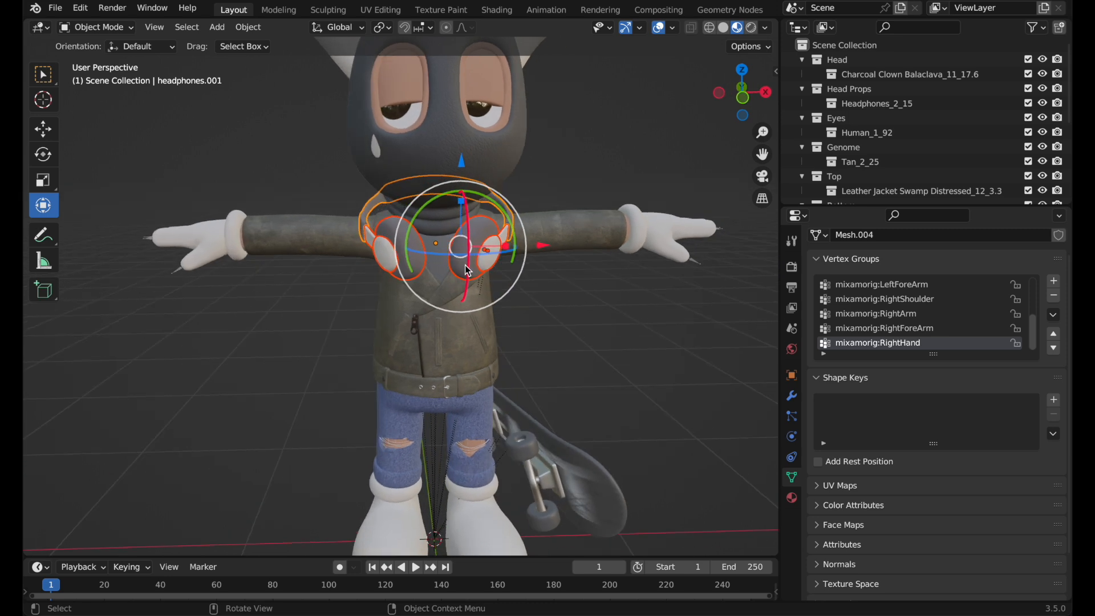
{"action": "right_click", "coordinate": [470, 263]}
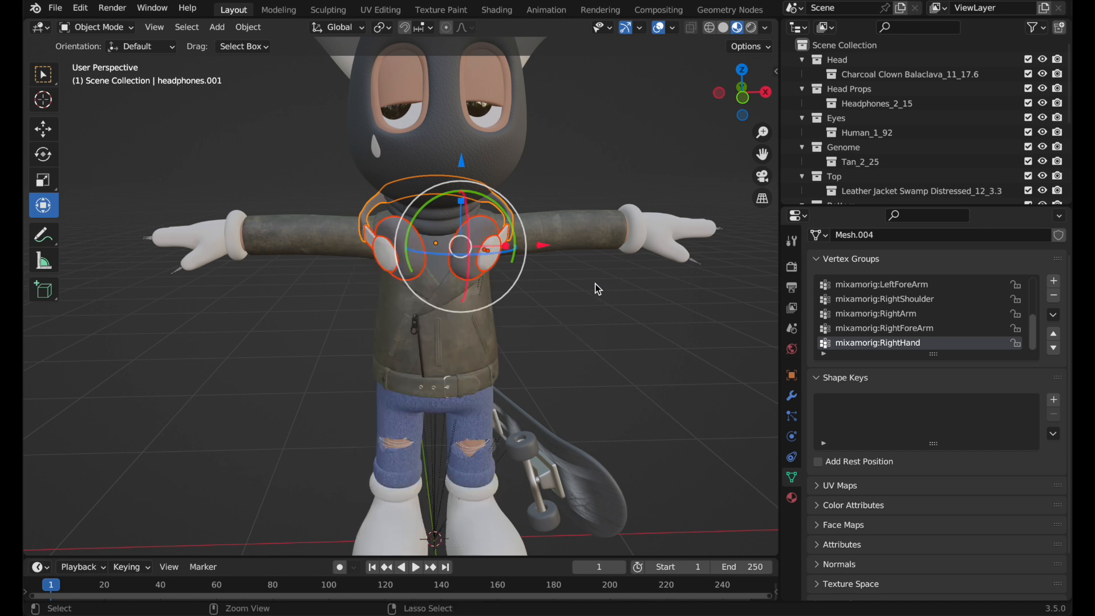
{"action": "key", "text": "ctrl+j"}
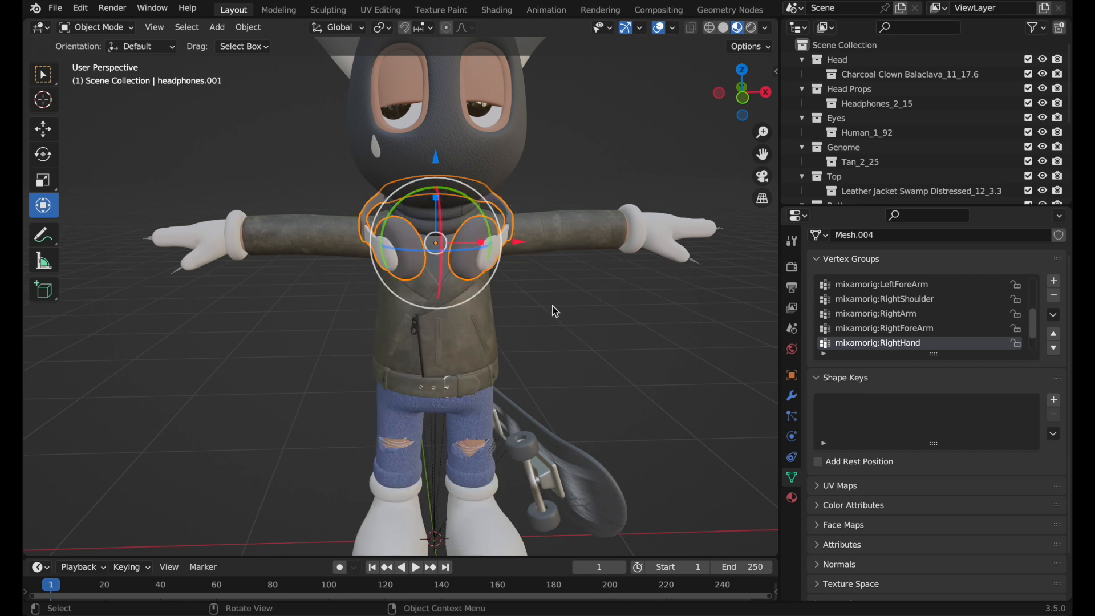
Try moving the joined headphones about 0.68 m along the X axis, undo the move and deselect them
{"action": "key", "text": "g"}
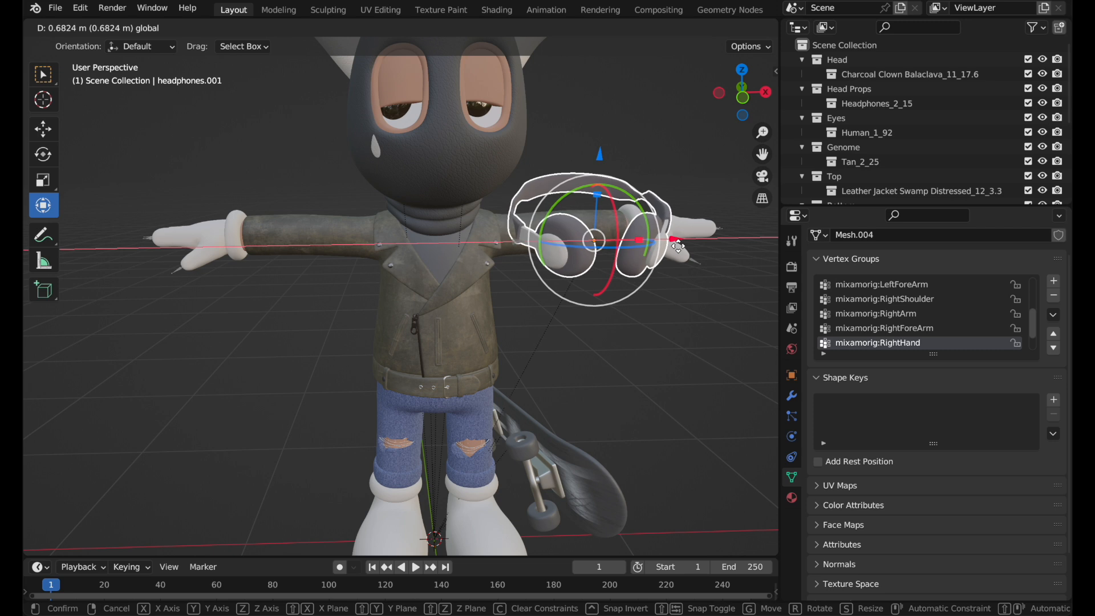
{"action": "left_click", "coordinate": [678, 247]}
{"action": "key", "text": "ctrl+z"}
{"action": "left_click", "coordinate": [566, 320]}
{"action": "left_click", "coordinate": [480, 250]}
{"action": "left_click", "coordinate": [561, 297]}
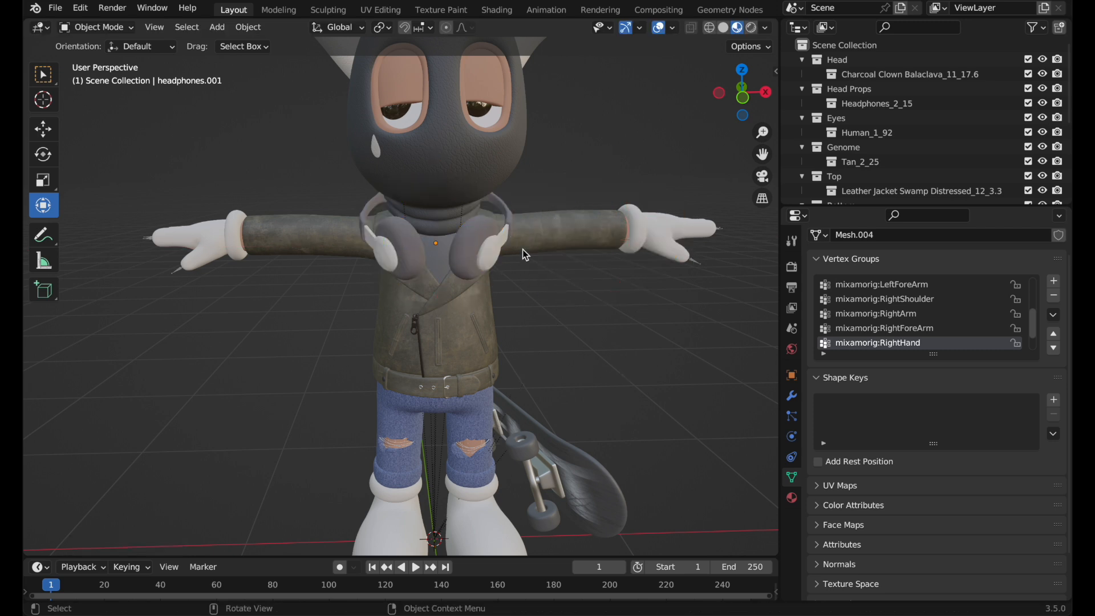
Join the leather jacket's main body, its collar and its pocket trims into a single mesh
{"action": "middle_click_drag", "start_coordinate": [498, 280], "coordinate": [485, 318]}
{"action": "left_click", "coordinate": [463, 310]}
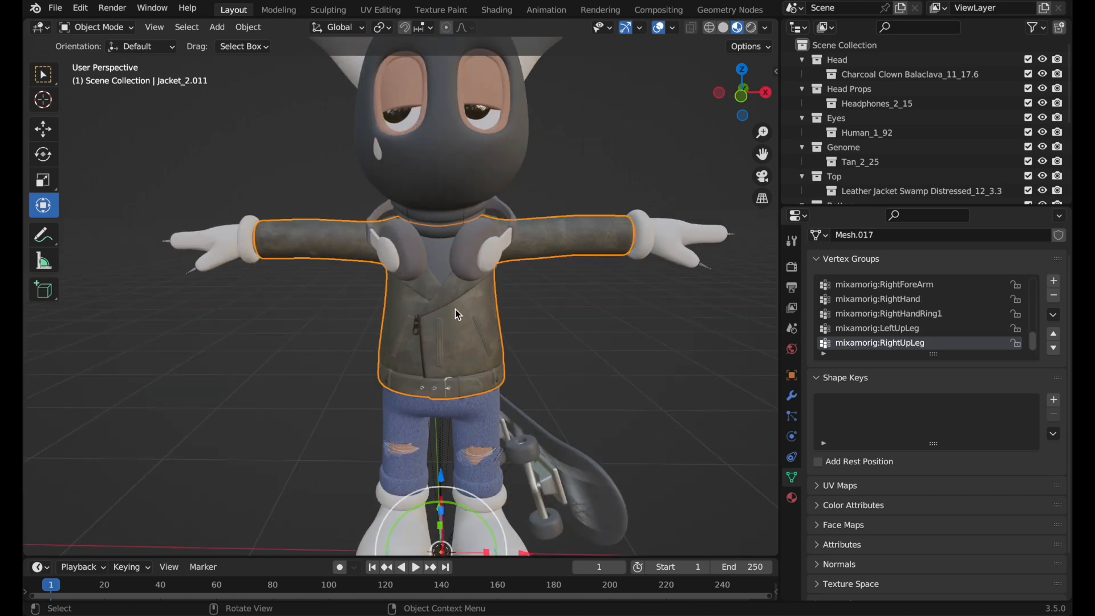
{"action": "left_click", "coordinate": [456, 285], "text": "shift"}
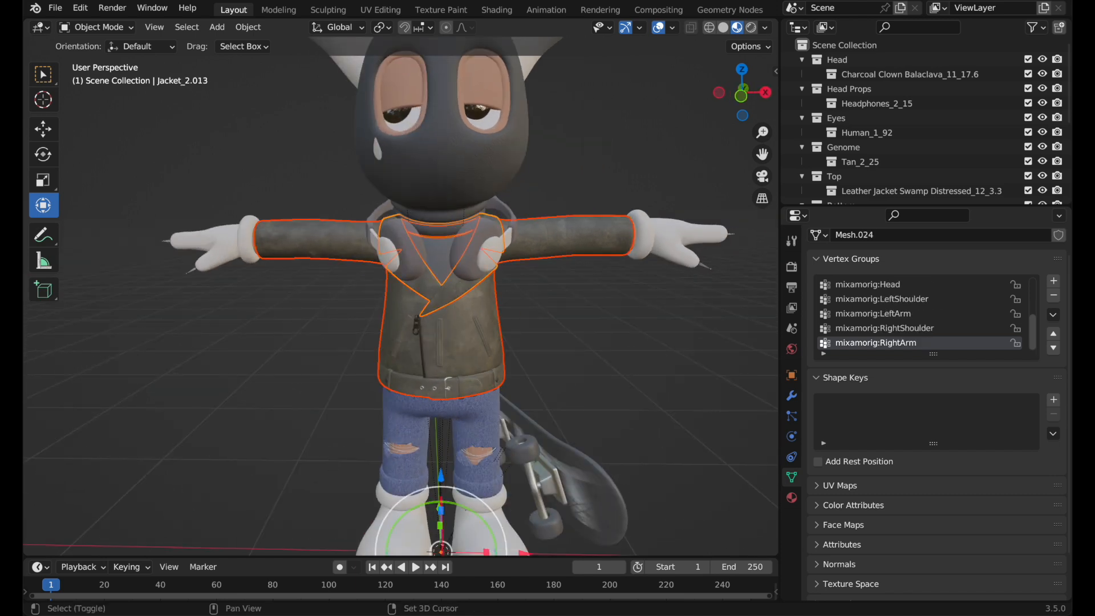
{"action": "left_click", "coordinate": [481, 330], "text": "shift"}
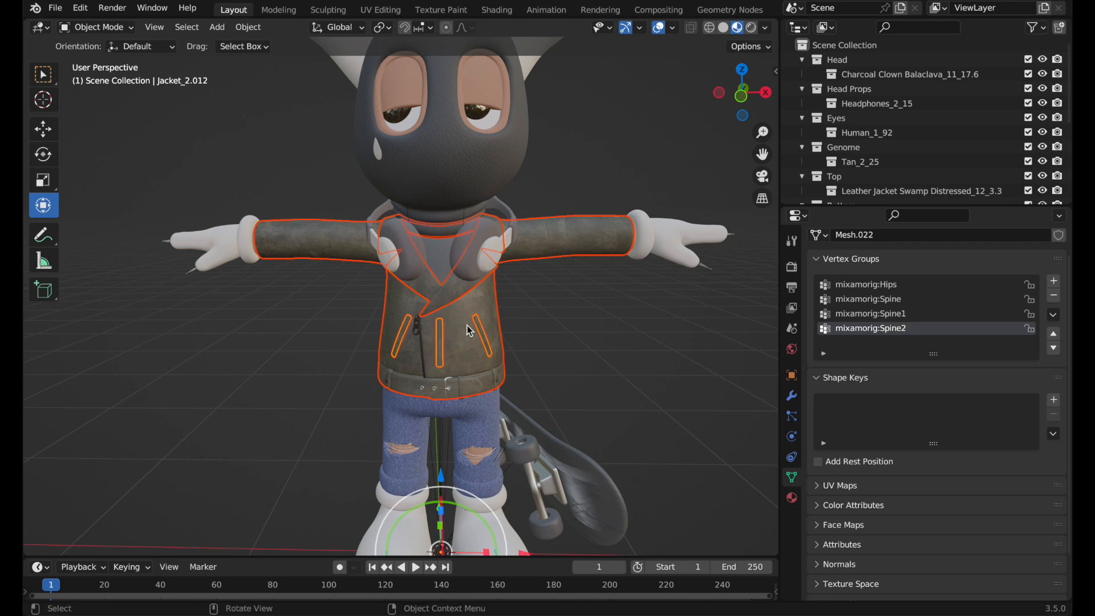
{"action": "scroll", "coordinate": [468, 333], "scroll_direction": "up", "scroll_amount": 4}
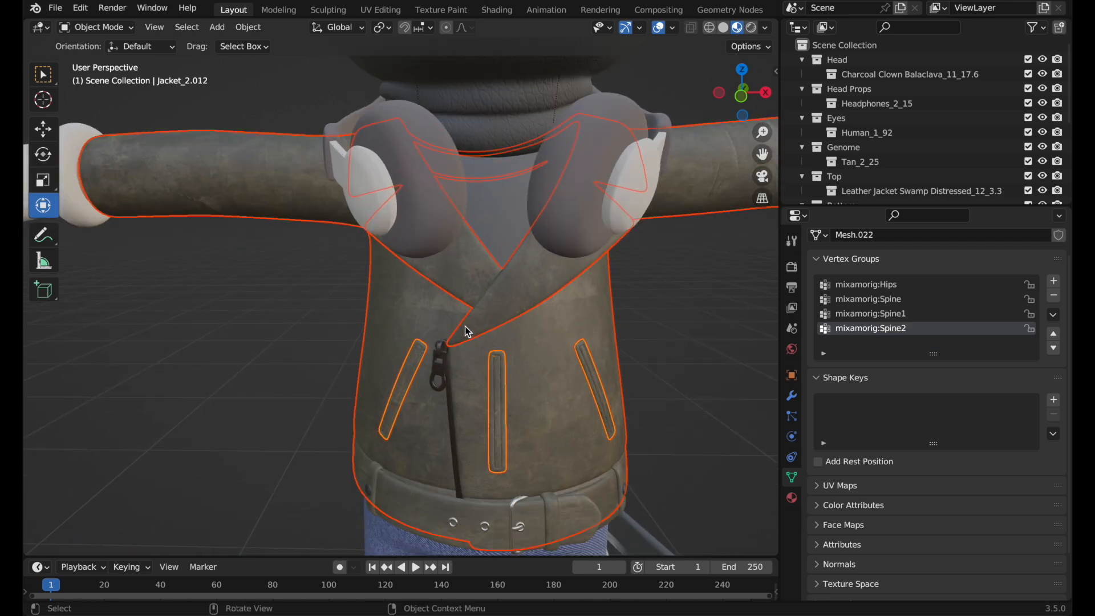
{"action": "key", "text": "ctrl+j"}
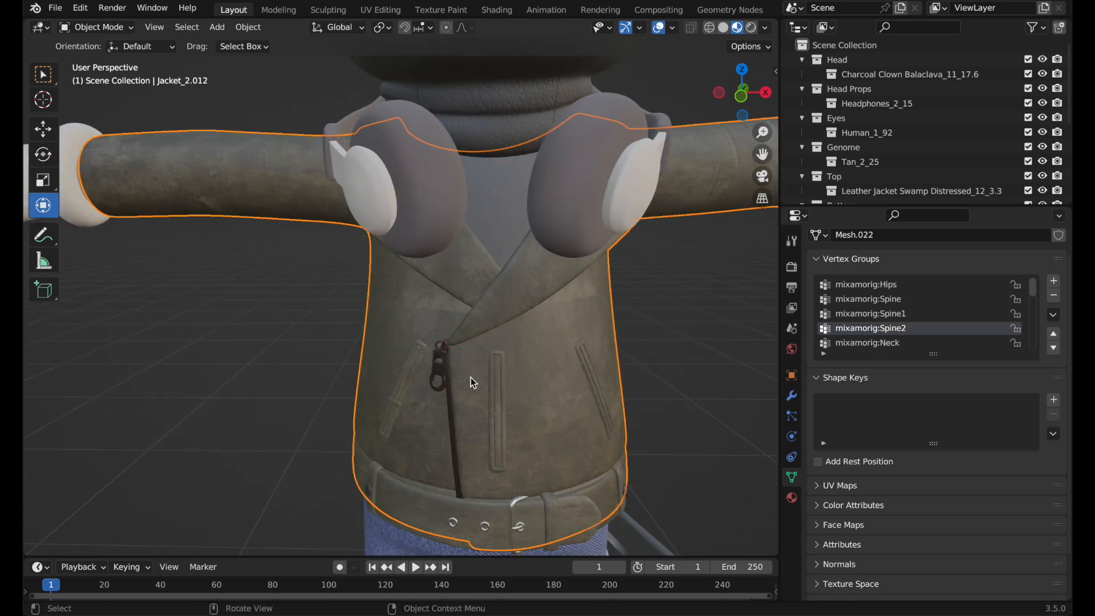
Join the belt and the separate pieces around it to the leather jacket mesh
{"action": "scroll", "coordinate": [478, 381], "scroll_direction": "down", "scroll_amount": 4}
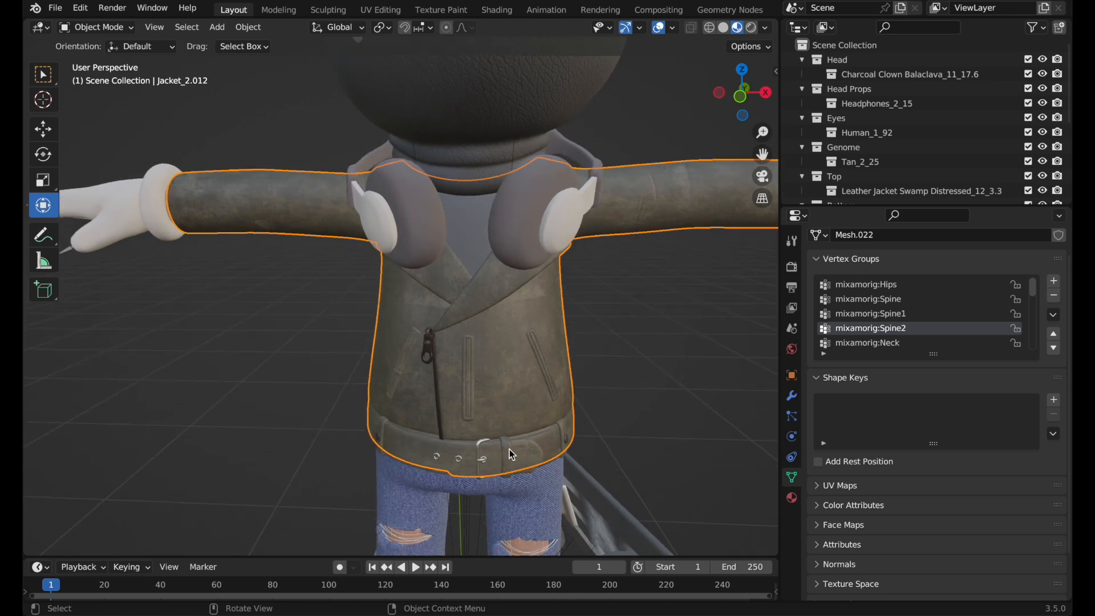
{"action": "left_click", "coordinate": [508, 450]}
{"action": "left_click", "coordinate": [505, 406], "text": "shift"}
{"action": "key", "text": "ctrl+j"}
{"action": "middle_click_drag", "start_coordinate": [506, 405], "coordinate": [578, 453]}
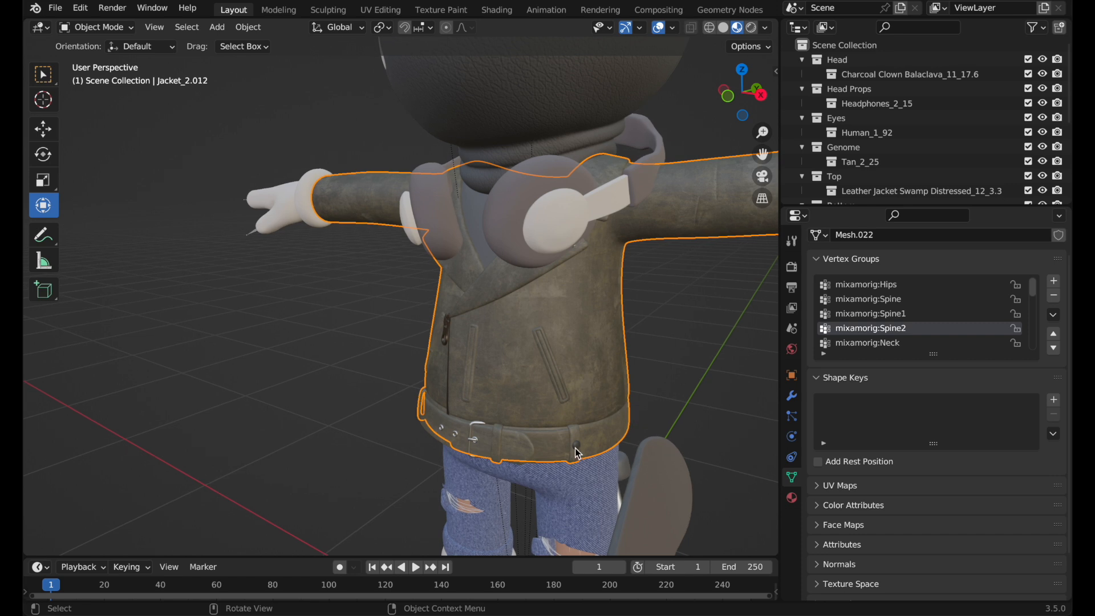
{"action": "left_click", "coordinate": [579, 451]}
{"action": "left_click", "coordinate": [558, 455]}
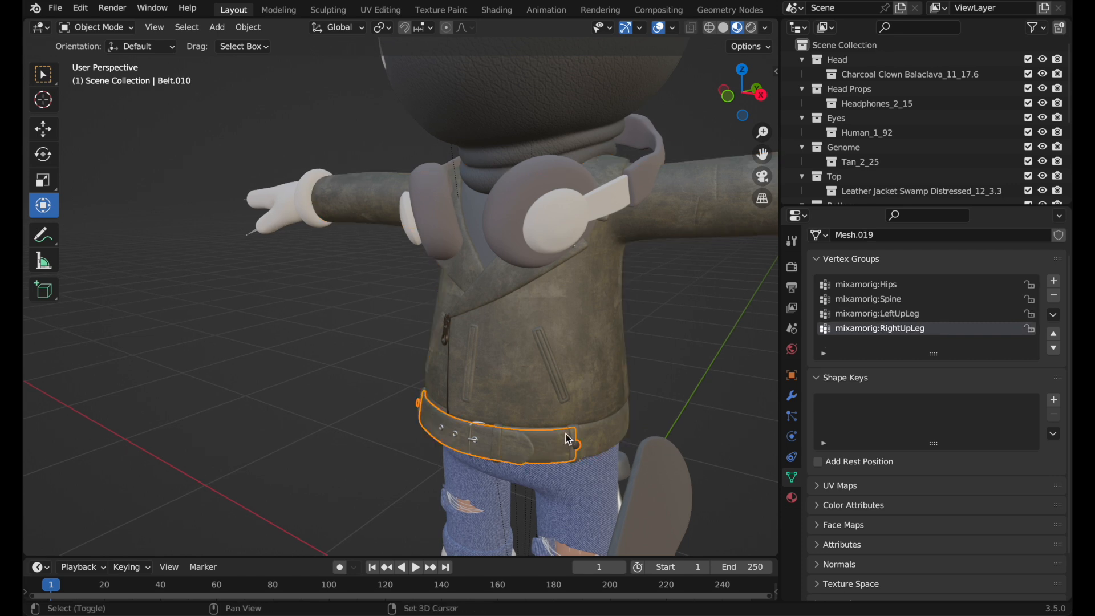
{"action": "left_click", "coordinate": [526, 405], "text": "shift"}
{"action": "middle_click_drag", "start_coordinate": [526, 405], "coordinate": [418, 347]}
Join the zip pull on the jacket's front to the leather jacket mesh
{"action": "left_click", "coordinate": [434, 348]}
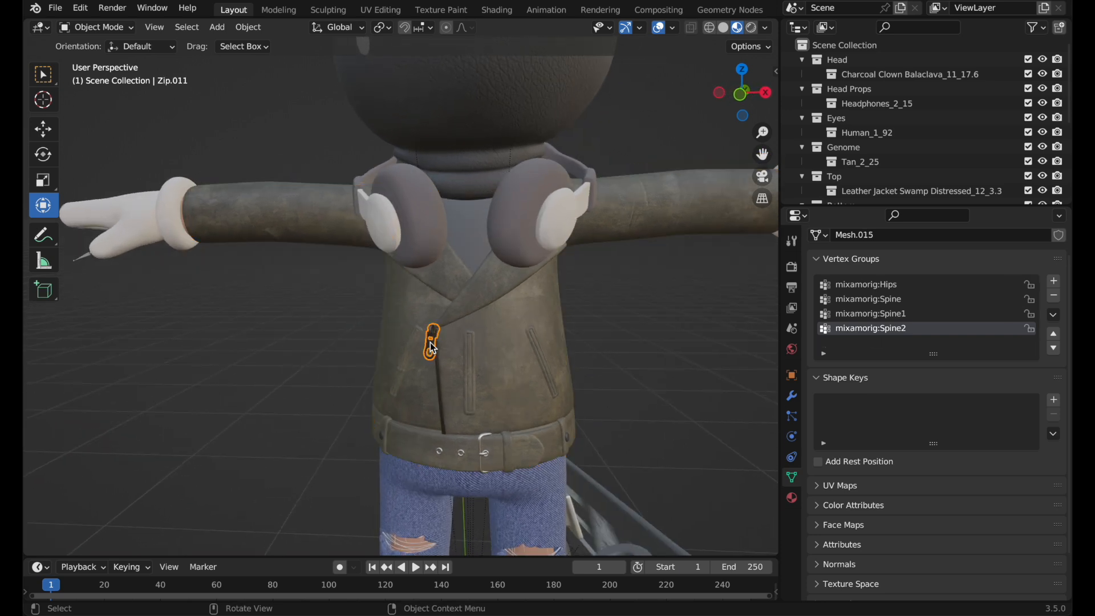
{"action": "left_click", "coordinate": [440, 365]}
{"action": "left_click", "coordinate": [434, 351]}
{"action": "left_click", "coordinate": [503, 366]}
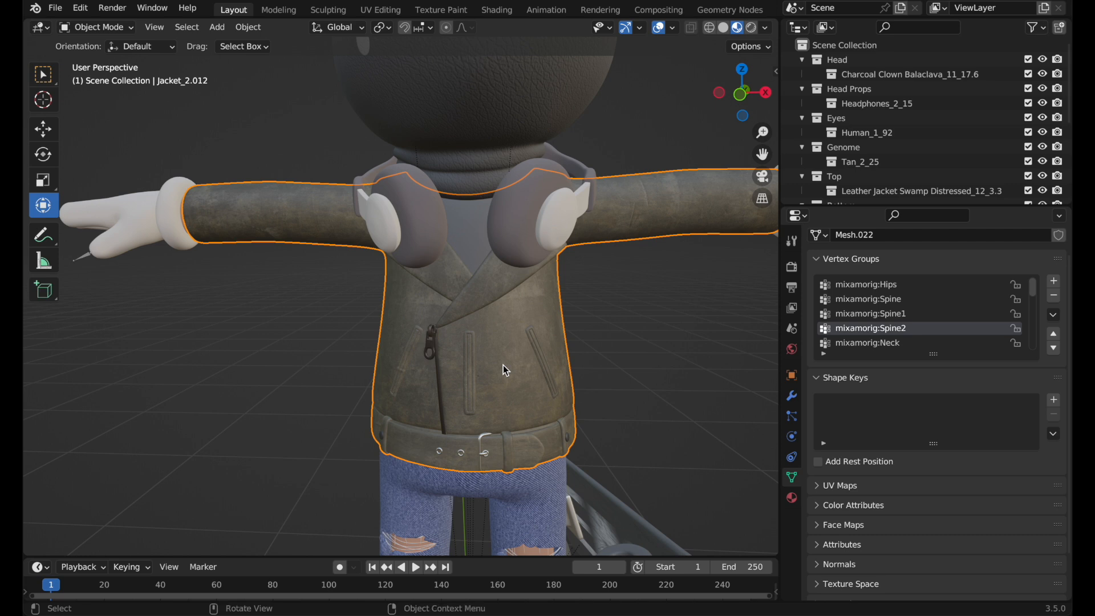
Temporarily hide the jacket to check which of its parts are still separate, and unhide it
{"action": "scroll", "coordinate": [503, 365], "scroll_direction": "down", "scroll_amount": 4}
{"action": "scroll", "coordinate": [453, 347], "scroll_direction": "up", "scroll_amount": 2}
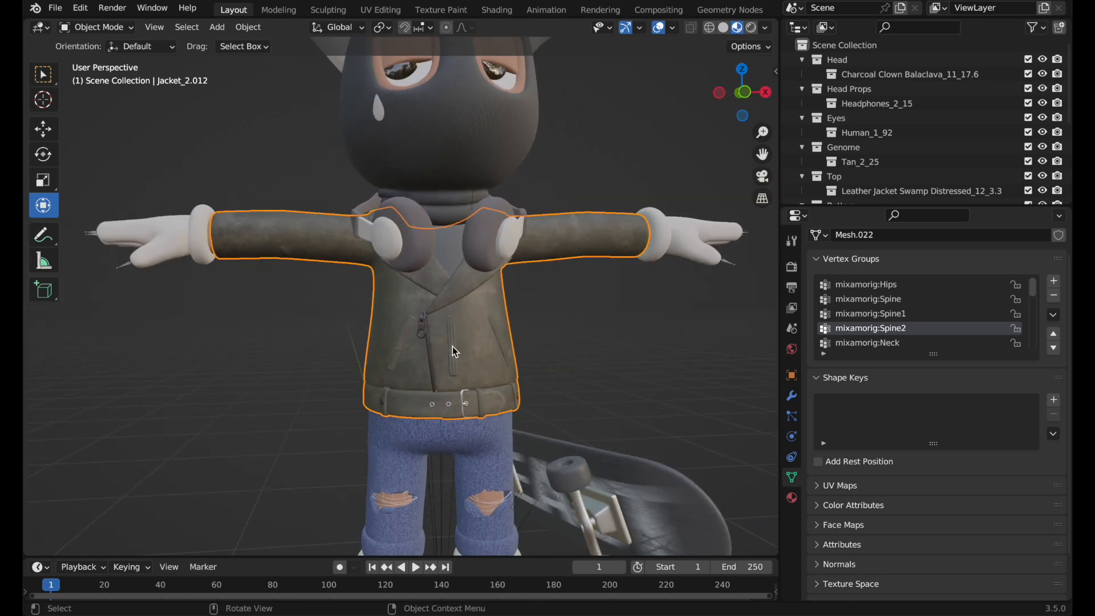
{"action": "scroll", "coordinate": [450, 329], "scroll_direction": "up", "scroll_amount": 2}
{"action": "key", "text": "h"}
{"action": "middle_click_drag", "start_coordinate": [461, 327], "coordinate": [433, 355]}
{"action": "key", "text": "alt+h"}
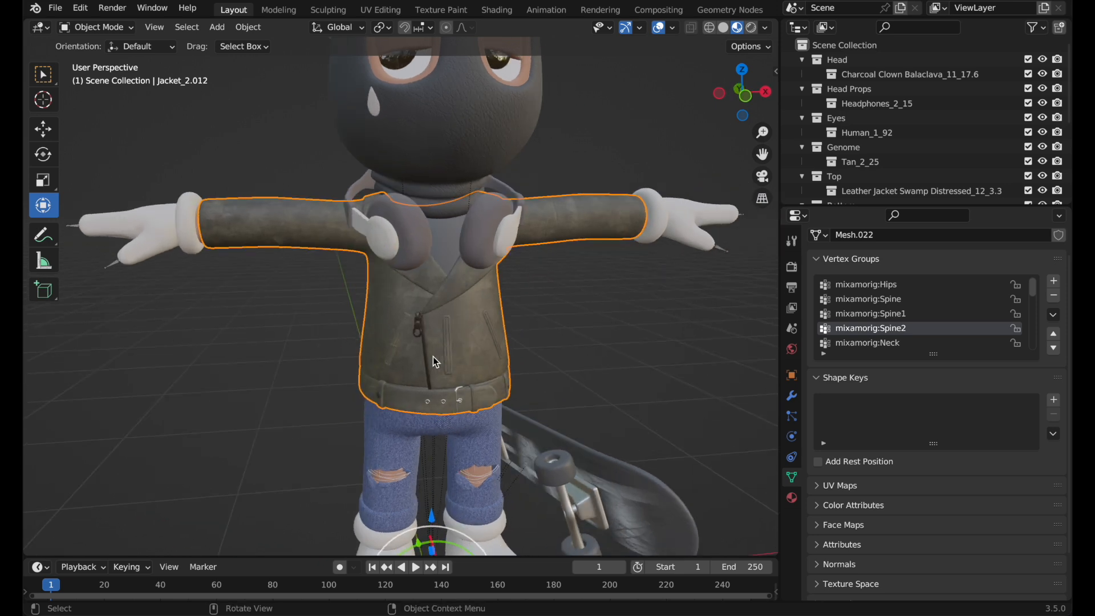
Join the long zipper strip on the jacket's front to the leather jacket mesh
{"action": "left_click", "coordinate": [425, 355], "text": "shift"}
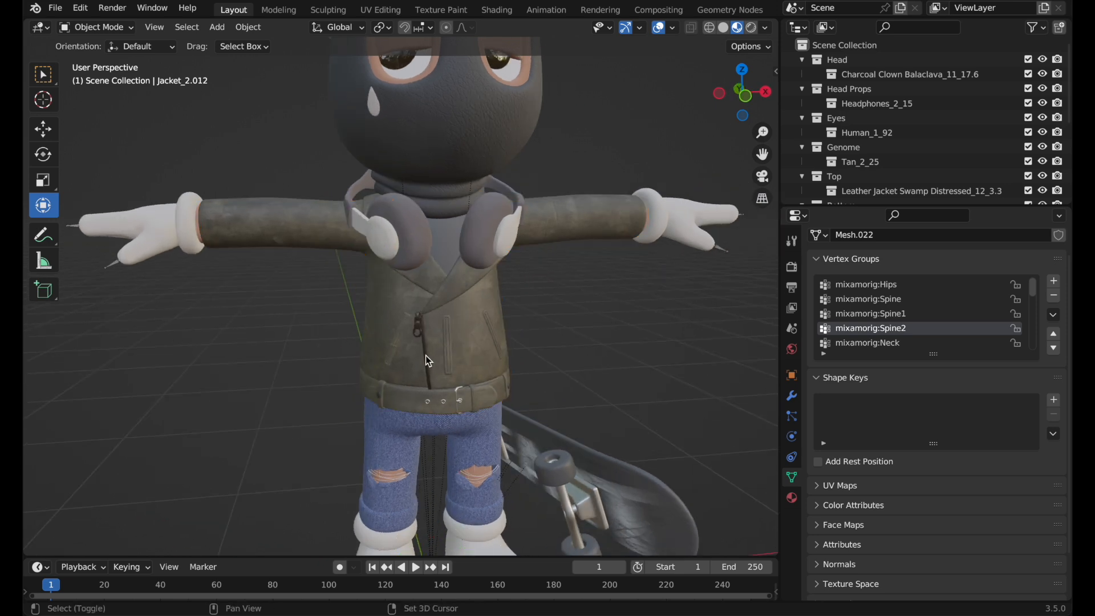
{"action": "left_click", "coordinate": [426, 355]}
{"action": "scroll", "coordinate": [427, 355], "scroll_direction": "up", "scroll_amount": 5}
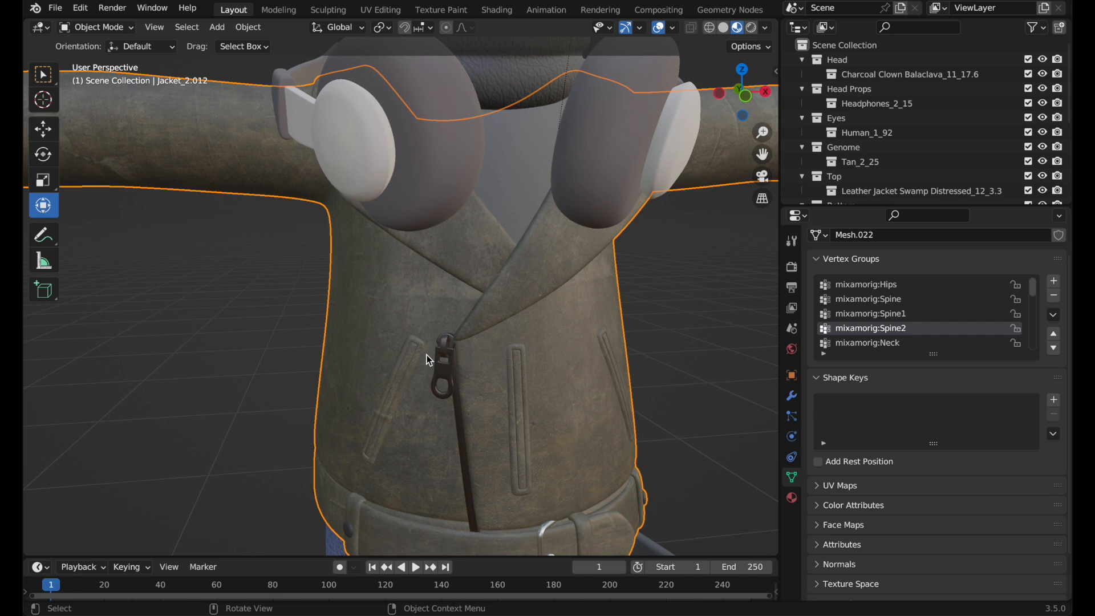
{"action": "left_click", "coordinate": [456, 403]}
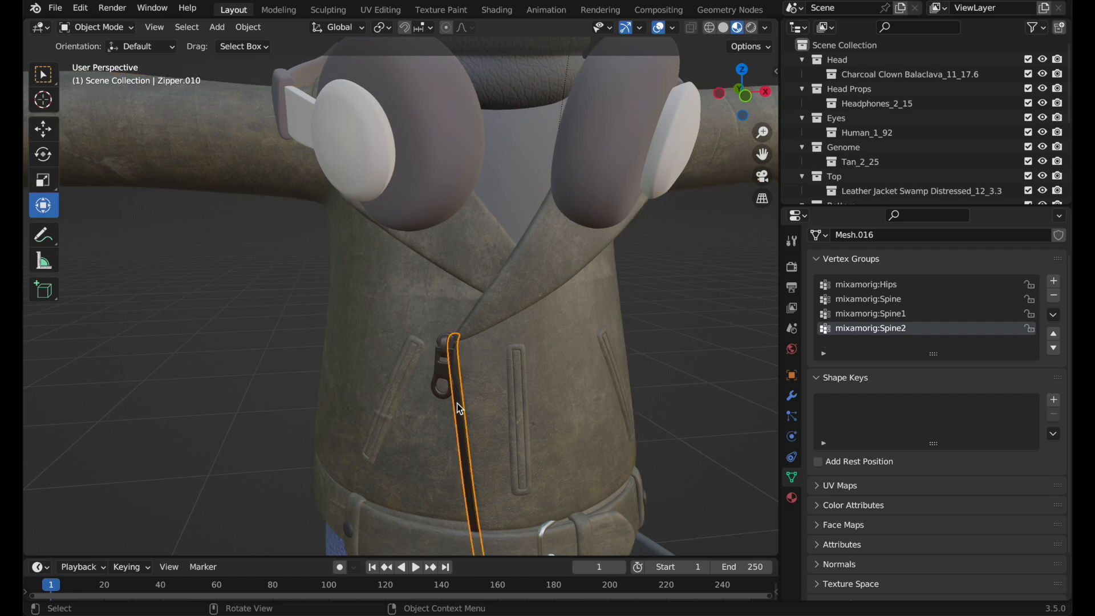
{"action": "left_click", "coordinate": [497, 392], "text": "shift"}
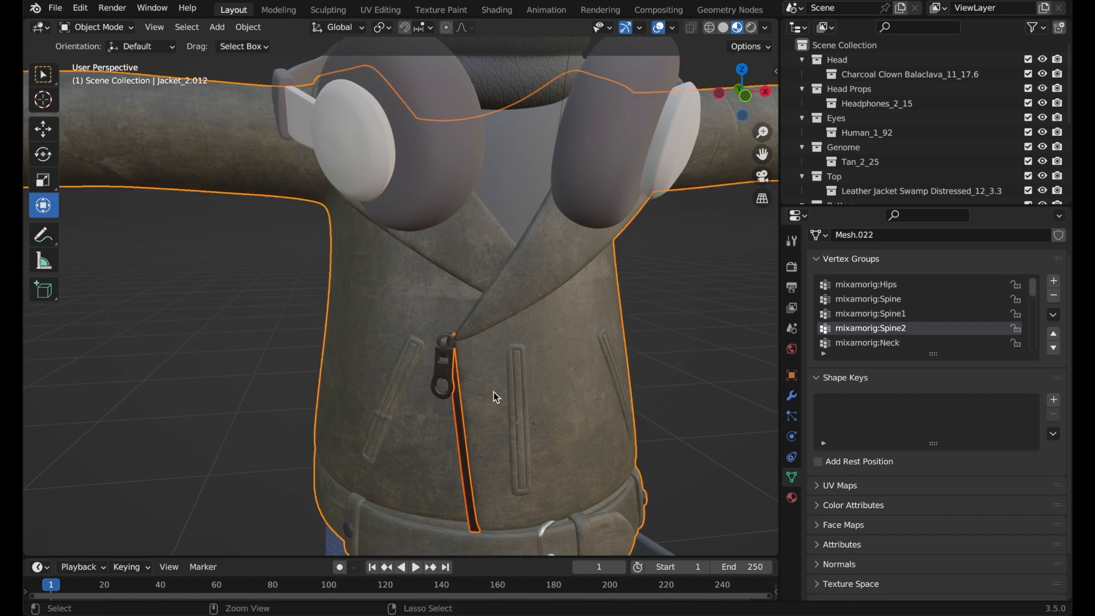
{"action": "left_click", "coordinate": [493, 392], "text": "ctrl"}
{"action": "scroll", "coordinate": [494, 392], "scroll_direction": "down", "scroll_amount": 5}
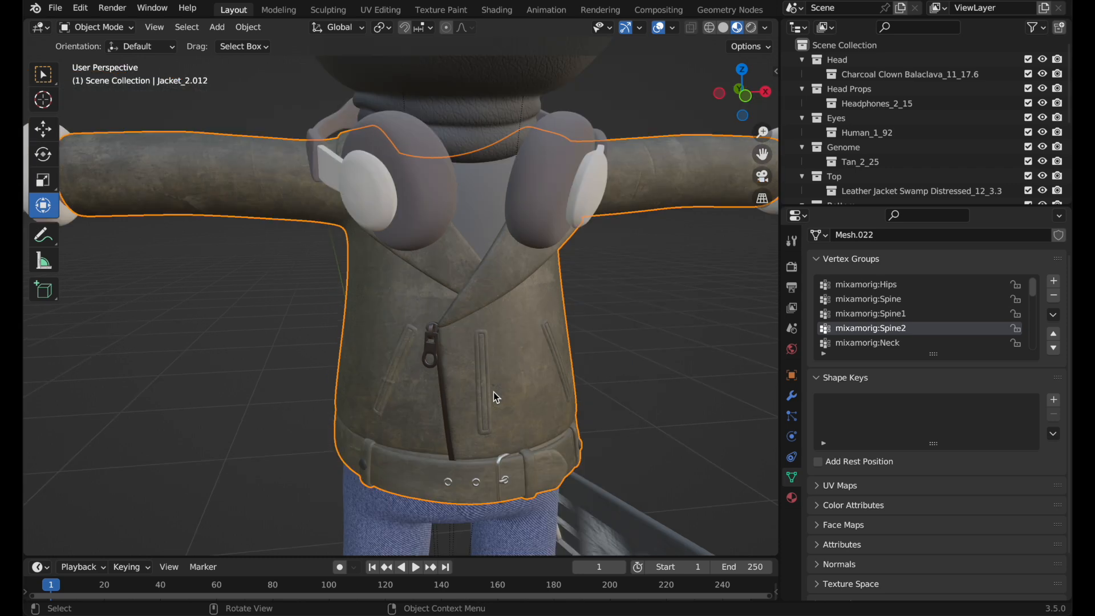
Hide the jacket once more to look for leftover pieces around the torso, and bring it back
{"action": "middle_click_drag", "start_coordinate": [489, 358], "coordinate": [604, 336]}
{"action": "key", "text": "h"}
{"action": "middle_click_drag", "start_coordinate": [505, 336], "coordinate": [507, 309]}
{"action": "key", "text": "alt+h"}
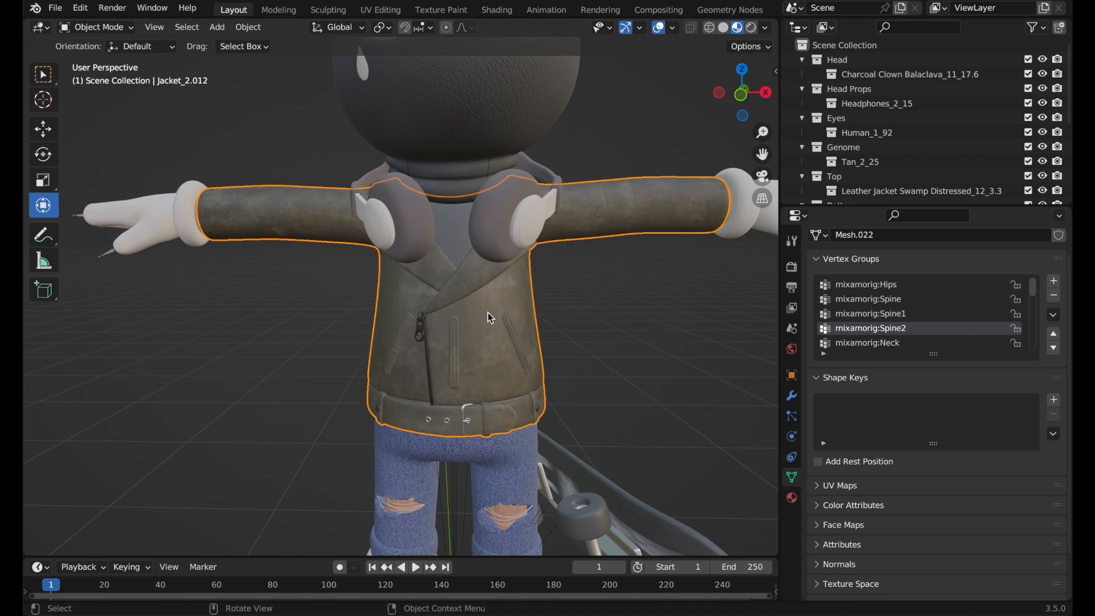
Try joining the jacket and T-shirt with the T-shirt as the active object
{"action": "left_click", "coordinate": [456, 254], "text": "shift"}
{"action": "middle_click_drag", "start_coordinate": [456, 255], "coordinate": [482, 274]}
{"action": "key", "text": "ctrl+j"}
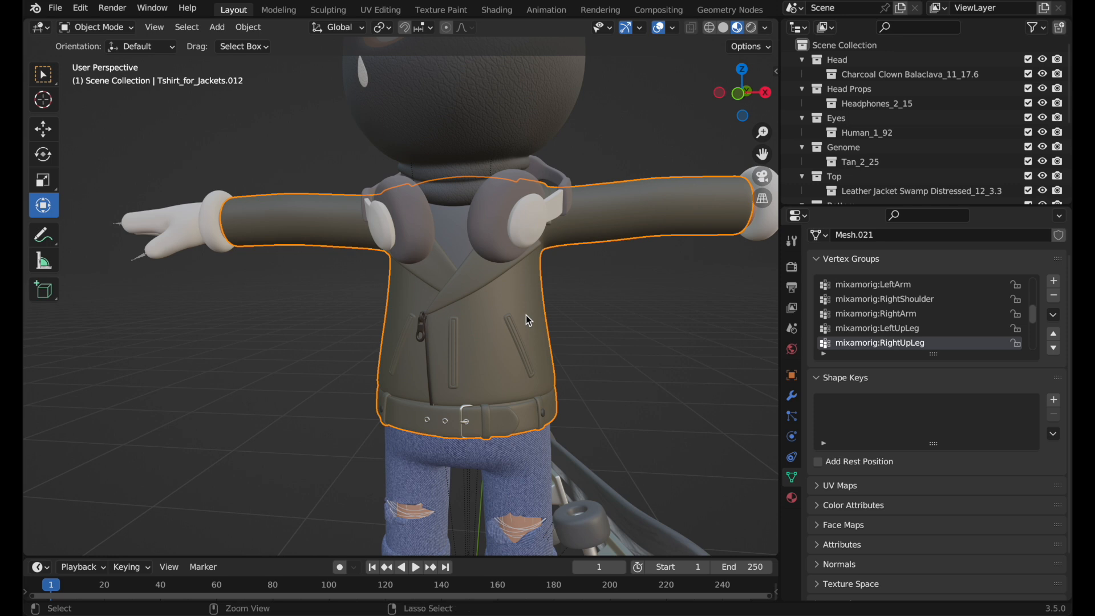
{"action": "left_click", "coordinate": [594, 305]}
Join the T-shirt to the jacket with the jacket as the active object, and deselect the result
{"action": "left_click", "coordinate": [458, 252]}
{"action": "left_click", "coordinate": [316, 227]}
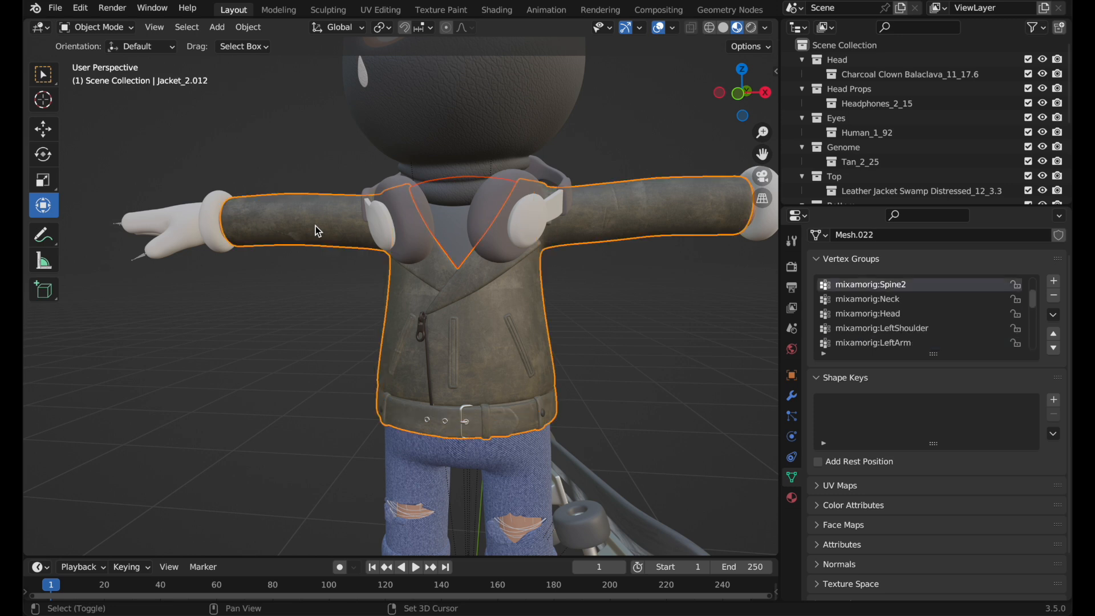
{"action": "left_click", "coordinate": [522, 360]}
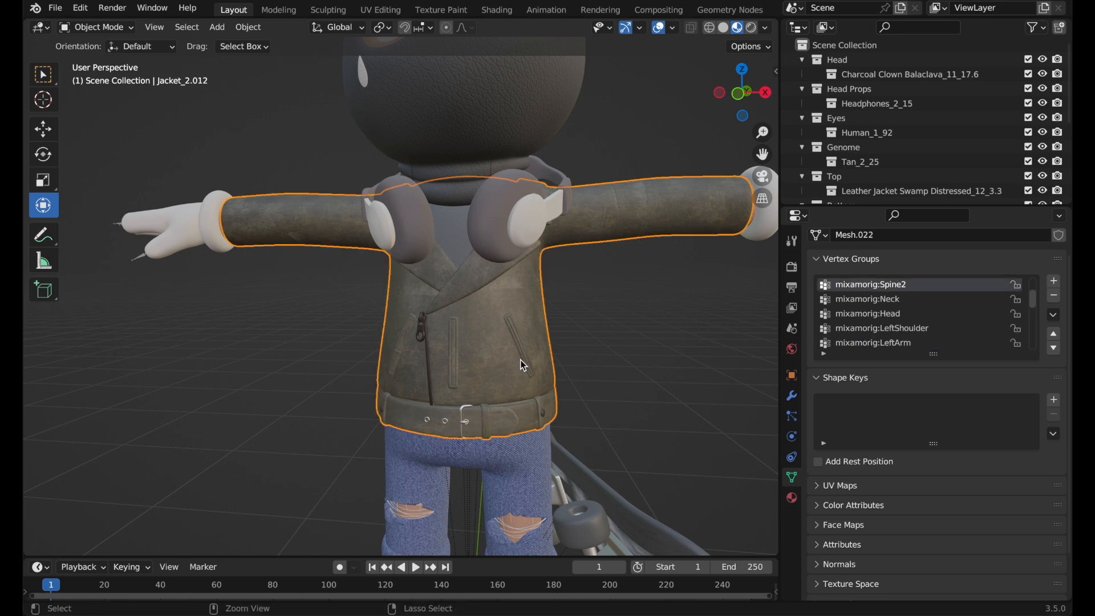
{"action": "left_click", "coordinate": [622, 340]}
Look over the whole character and select the ripped jeans to check the extent of their mesh
{"action": "middle_click_drag", "start_coordinate": [426, 283], "coordinate": [487, 298]}
{"action": "scroll", "coordinate": [512, 292], "scroll_direction": "down", "scroll_amount": 3}
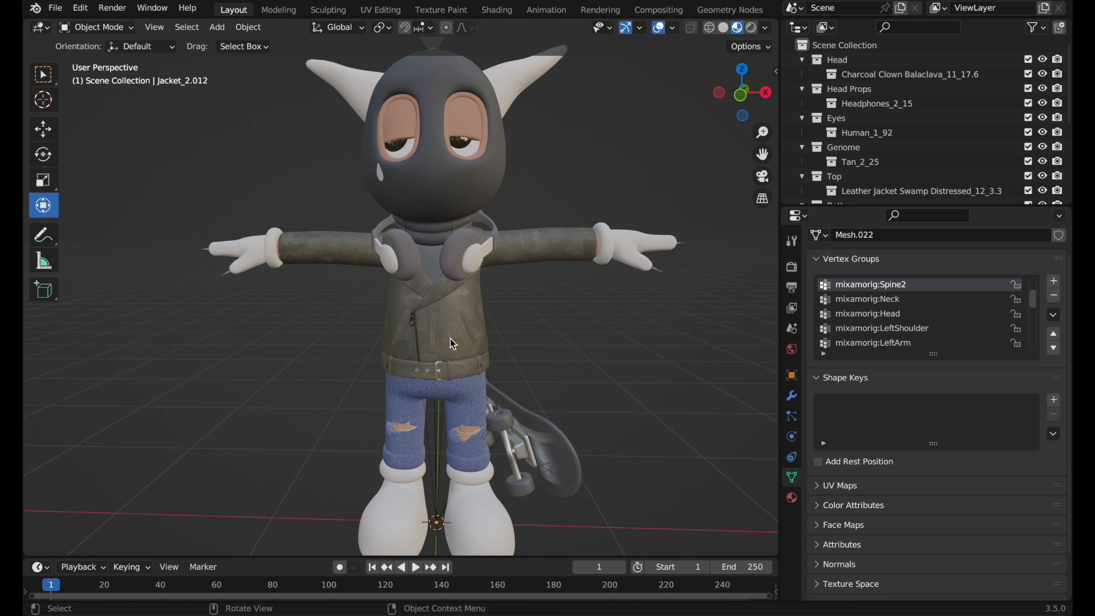
{"action": "scroll", "coordinate": [450, 337], "scroll_direction": "up", "scroll_amount": 2}
{"action": "scroll", "coordinate": [450, 338], "scroll_direction": "down", "scroll_amount": 2}
{"action": "left_click", "coordinate": [468, 414]}
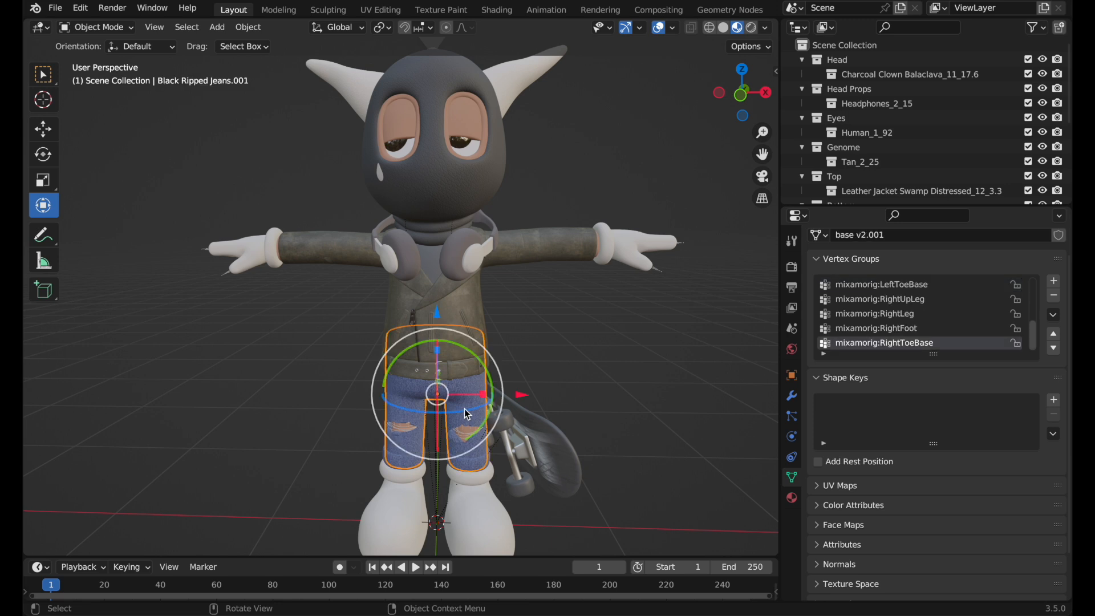
{"action": "middle_click_drag", "start_coordinate": [464, 410], "coordinate": [465, 430]}
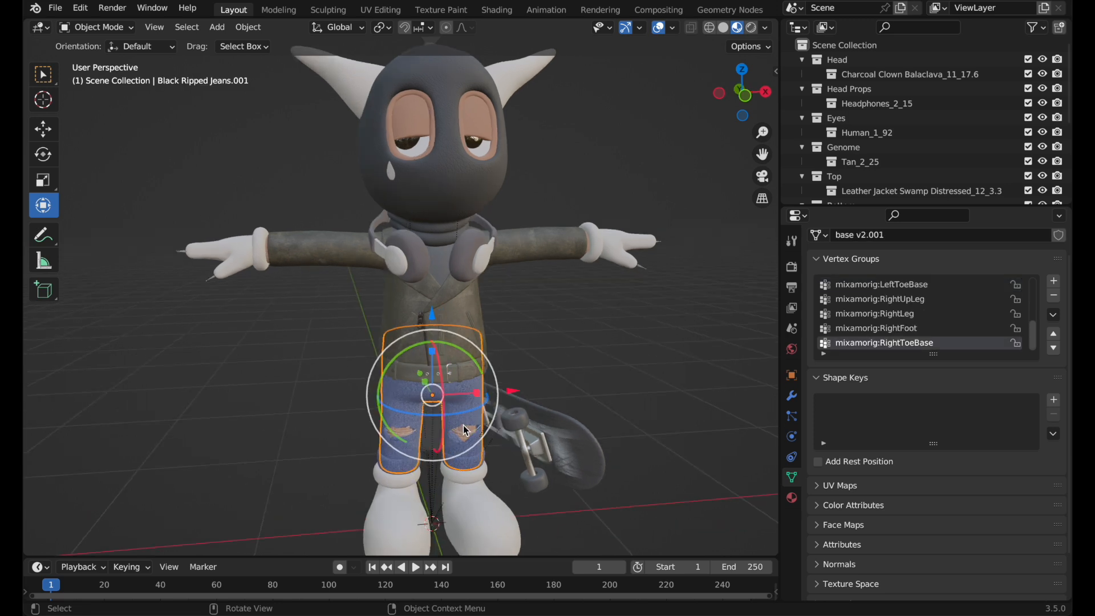
{"action": "left_click", "coordinate": [542, 348]}
Check the legs mesh visible through the knee rips and hide the ripped jeans to expose the legs
{"action": "scroll", "coordinate": [458, 415], "scroll_direction": "right", "scroll_amount": 2}
{"action": "scroll", "coordinate": [458, 415], "scroll_direction": "up", "scroll_amount": 3}
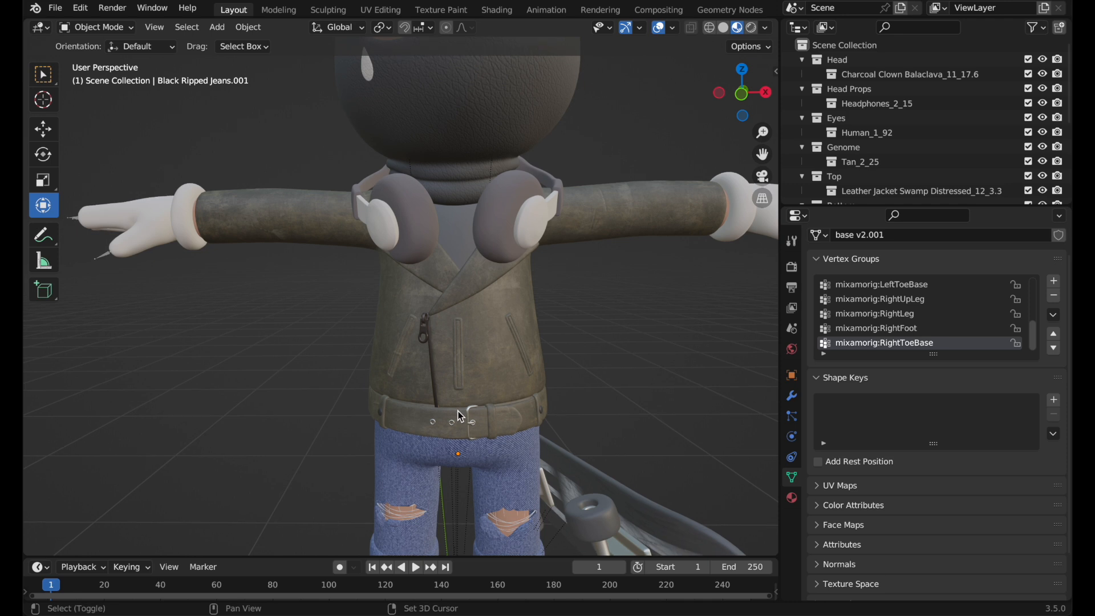
{"action": "scroll", "coordinate": [459, 415], "scroll_direction": "down", "scroll_amount": 5, "text": "shift"}
{"action": "scroll", "coordinate": [458, 416], "scroll_direction": "down", "scroll_amount": 2, "text": "shift"}
{"action": "scroll", "coordinate": [458, 415], "scroll_direction": "left", "scroll_amount": 2}
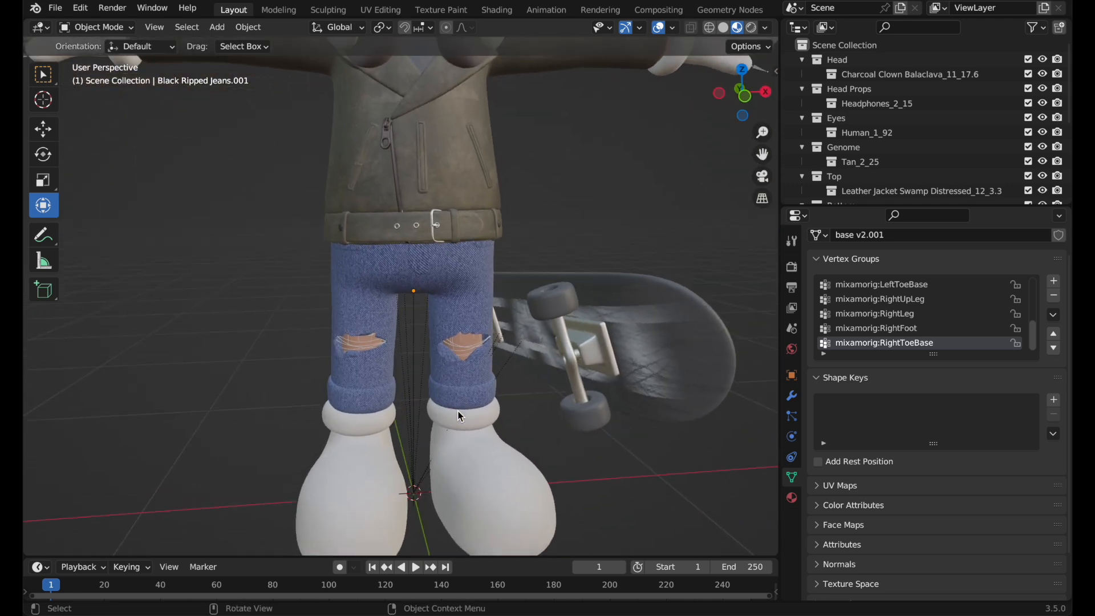
{"action": "left_click", "coordinate": [469, 345]}
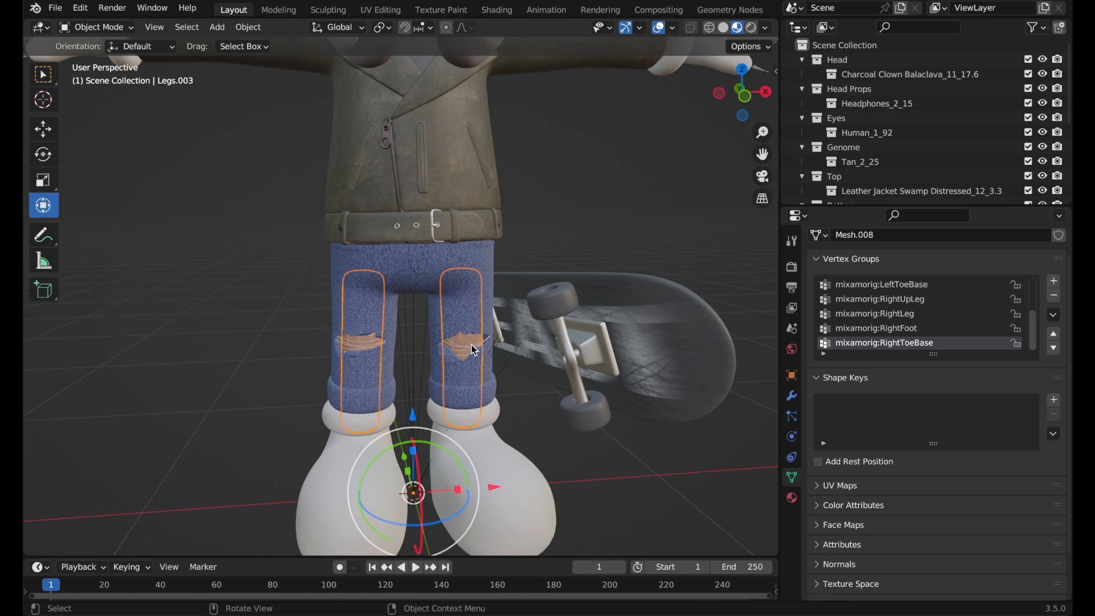
{"action": "left_click", "coordinate": [567, 217]}
{"action": "left_click", "coordinate": [476, 308]}
{"action": "key", "text": "h"}
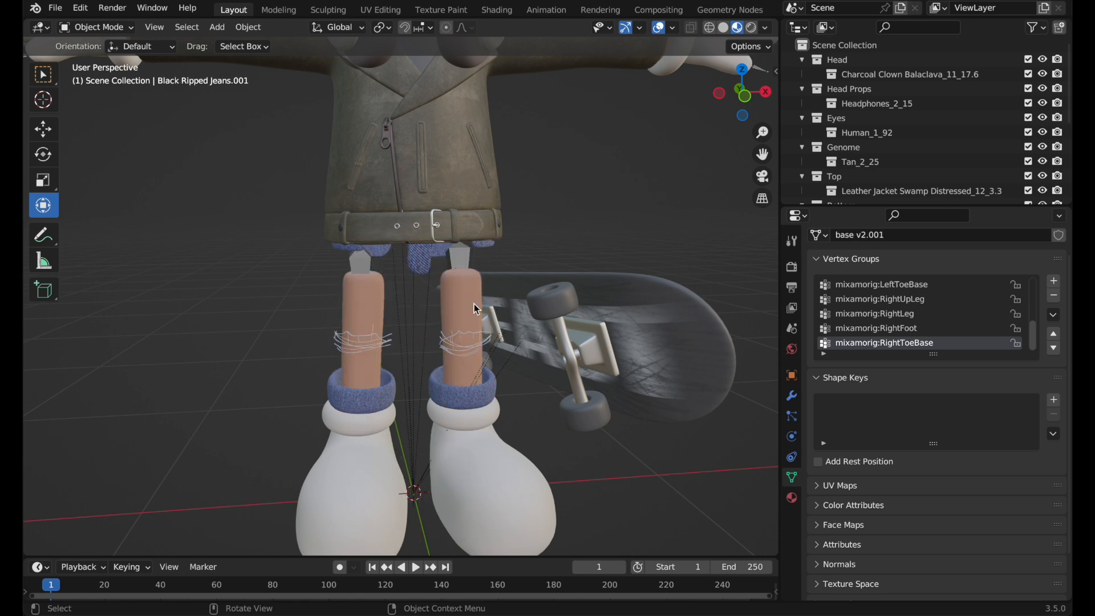
Join the legs to the shoes with the shoes as the active object, and unhide the ripped jeans
{"action": "left_click", "coordinate": [459, 306]}
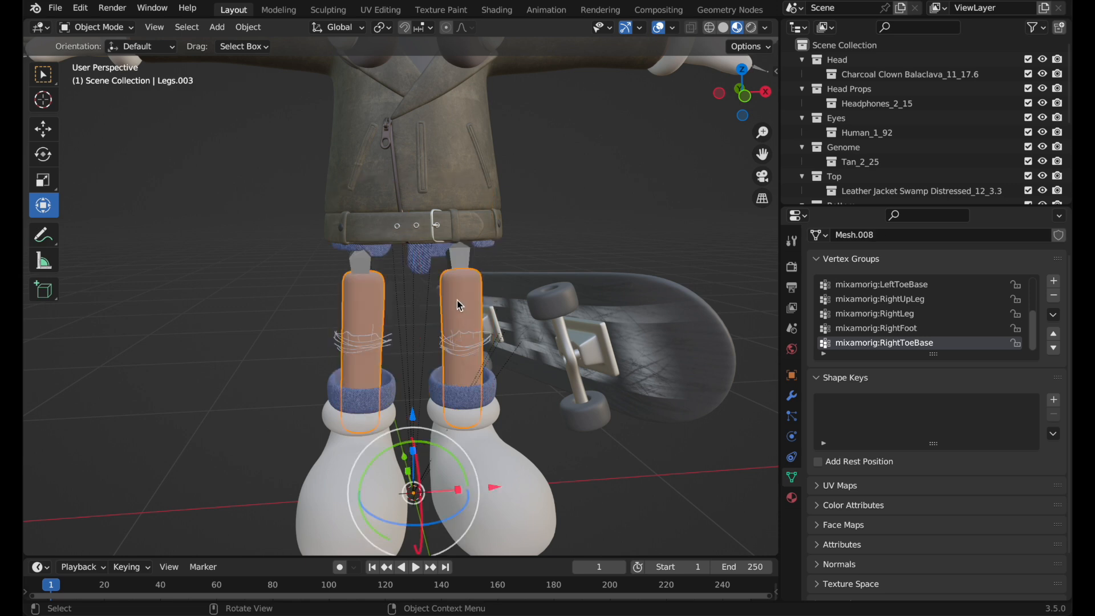
{"action": "left_click", "coordinate": [485, 459], "text": "shift"}
{"action": "middle_click_drag", "start_coordinate": [489, 463], "coordinate": [465, 341]}
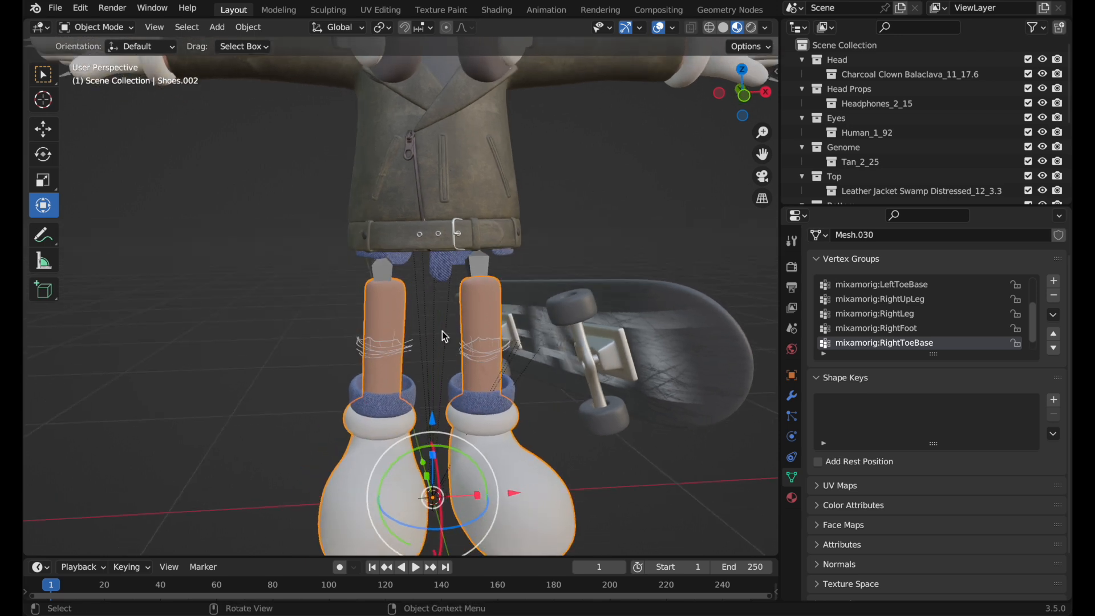
{"action": "key", "text": "alt+h"}
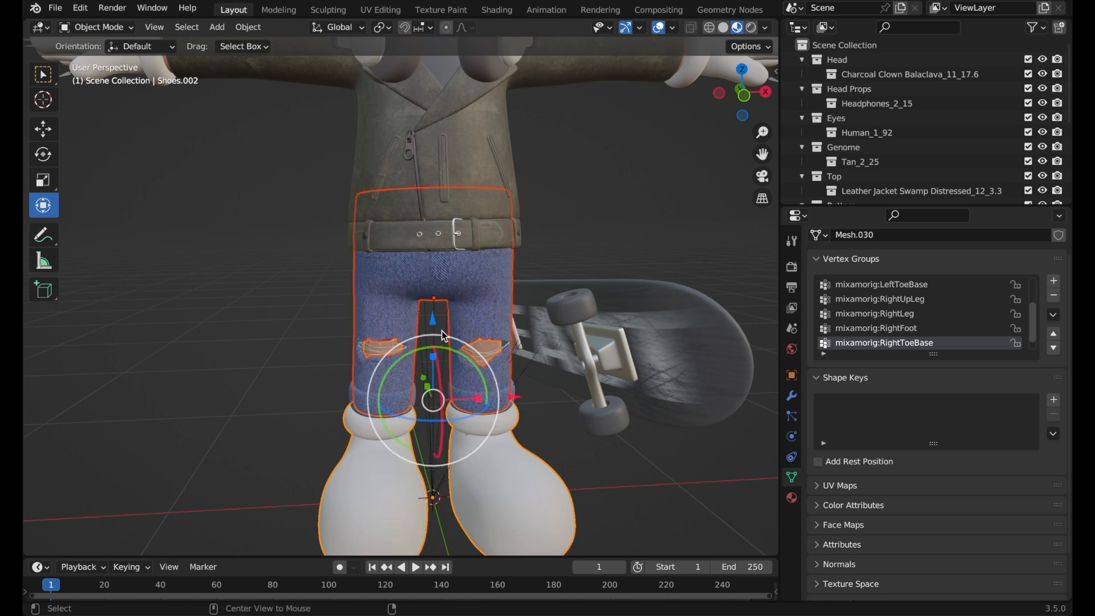
{"action": "key", "text": "alt+a"}
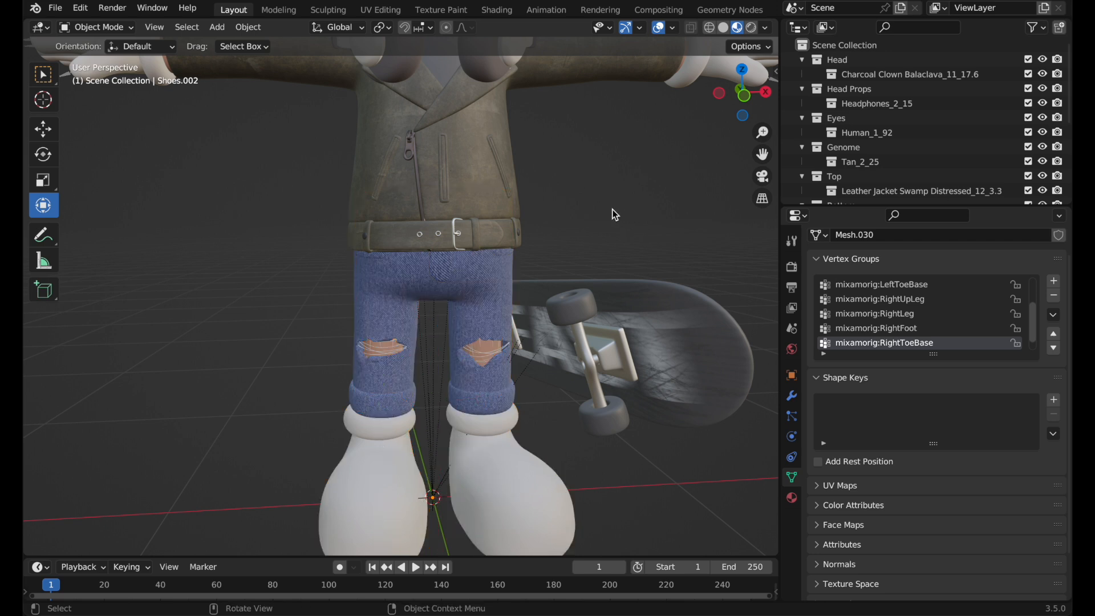
Join the threads over the knee rips to the ripped jeans mesh
{"action": "left_click", "coordinate": [481, 353]}
{"action": "left_click", "coordinate": [489, 324], "text": "shift"}
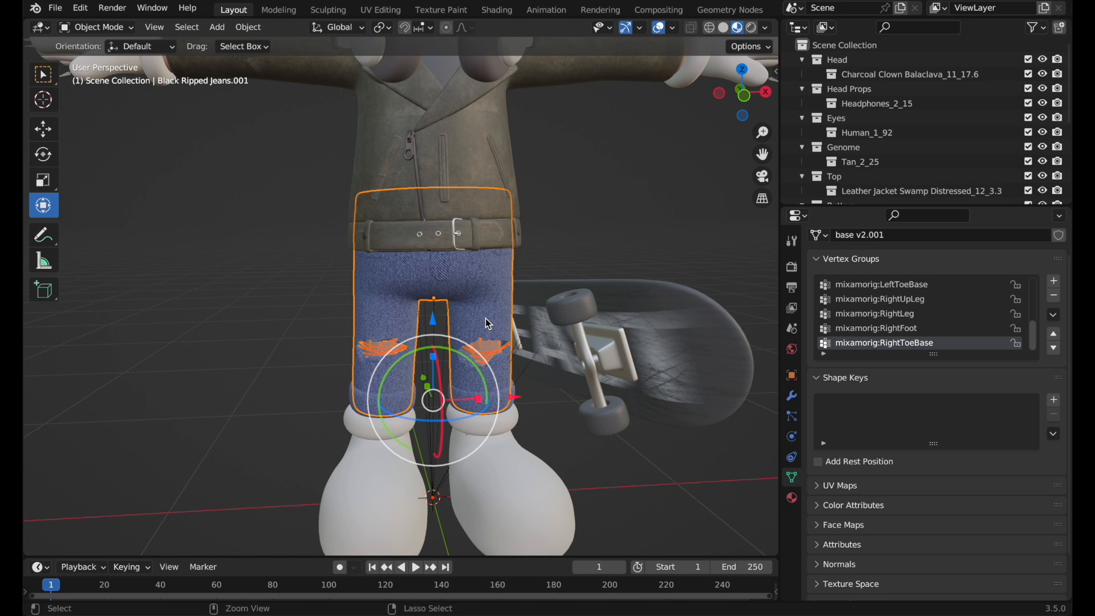
{"action": "left_click", "coordinate": [489, 329]}
Join the fly piece to the ripped jeans, with the jeans as the active object
{"action": "scroll", "coordinate": [487, 342], "scroll_direction": "up", "scroll_amount": 5}
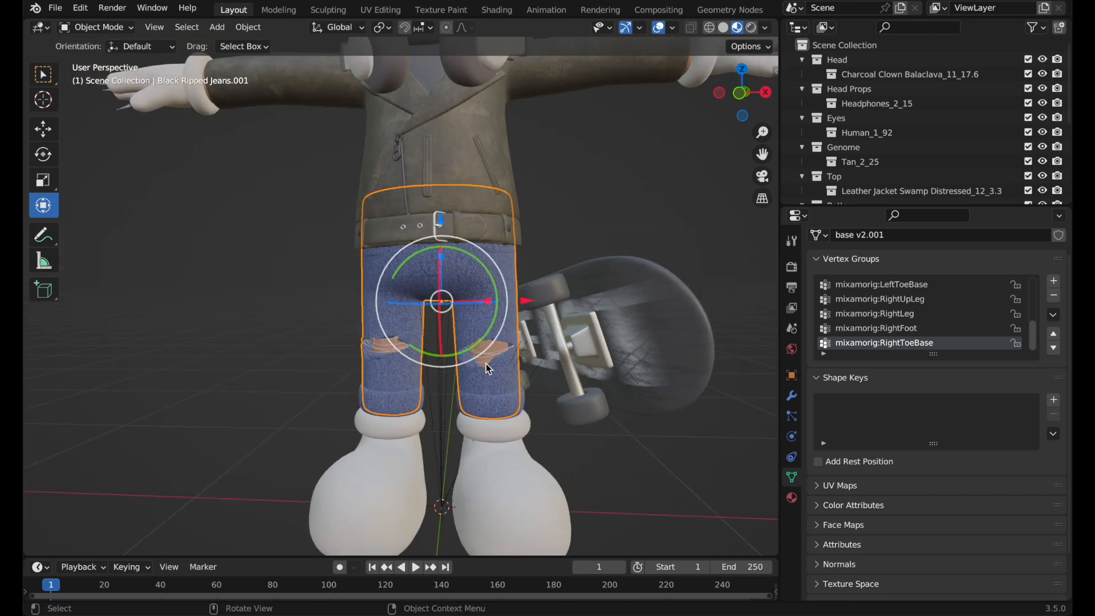
{"action": "left_click", "coordinate": [465, 237], "text": "shift"}
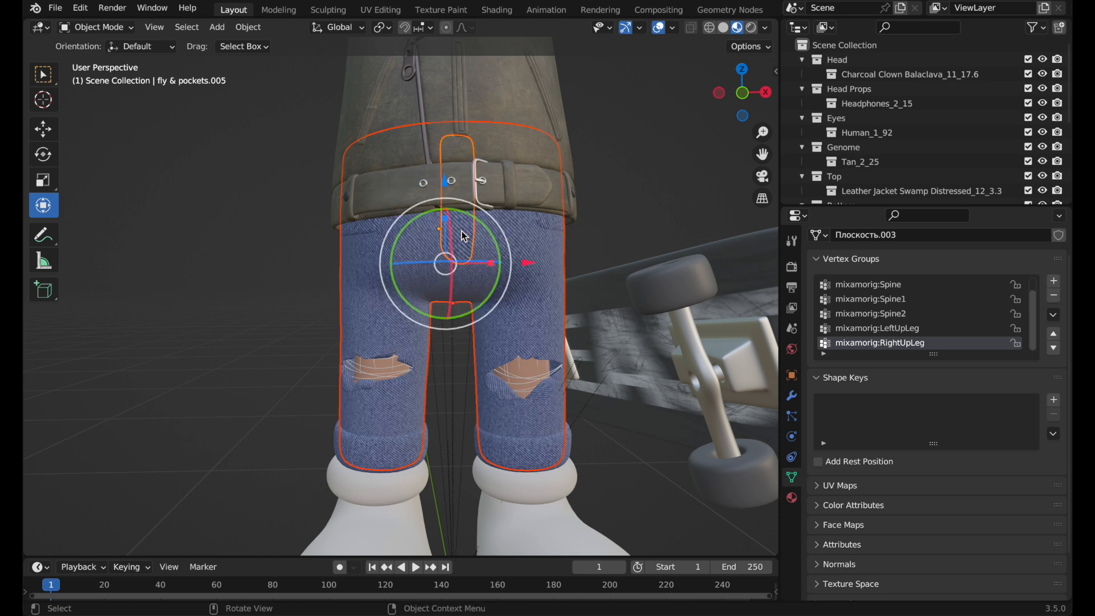
{"action": "left_click", "coordinate": [511, 255]}
{"action": "left_click", "coordinate": [471, 233], "text": "shift"}
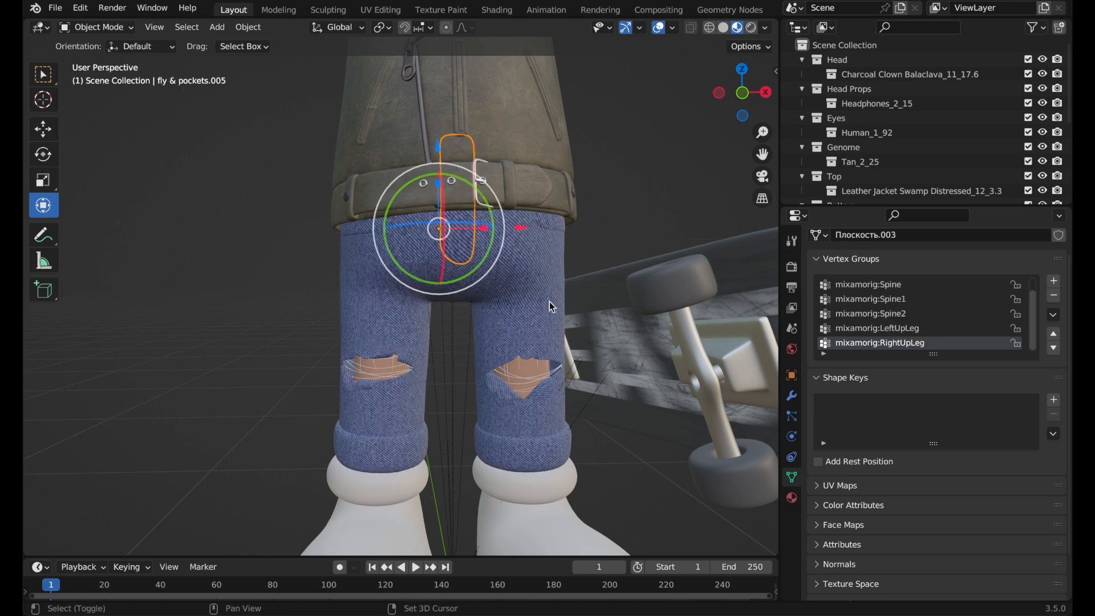
{"action": "left_click", "coordinate": [527, 287], "text": "shift"}
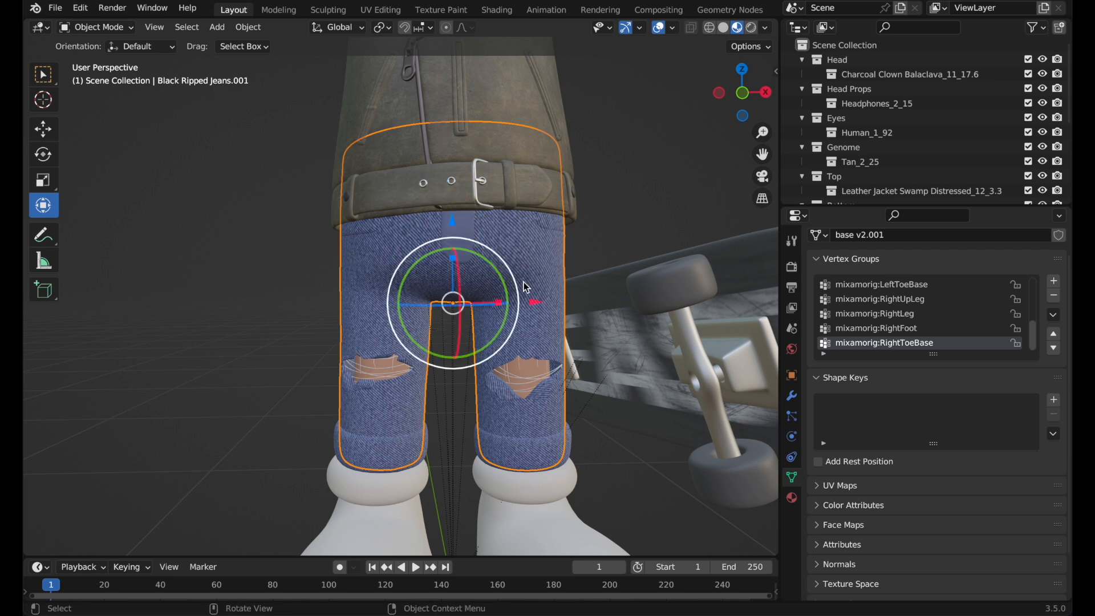
Join the side pocket pieces to the ripped jeans, with the jeans active, and deselect everything
{"action": "left_click", "coordinate": [548, 226]}
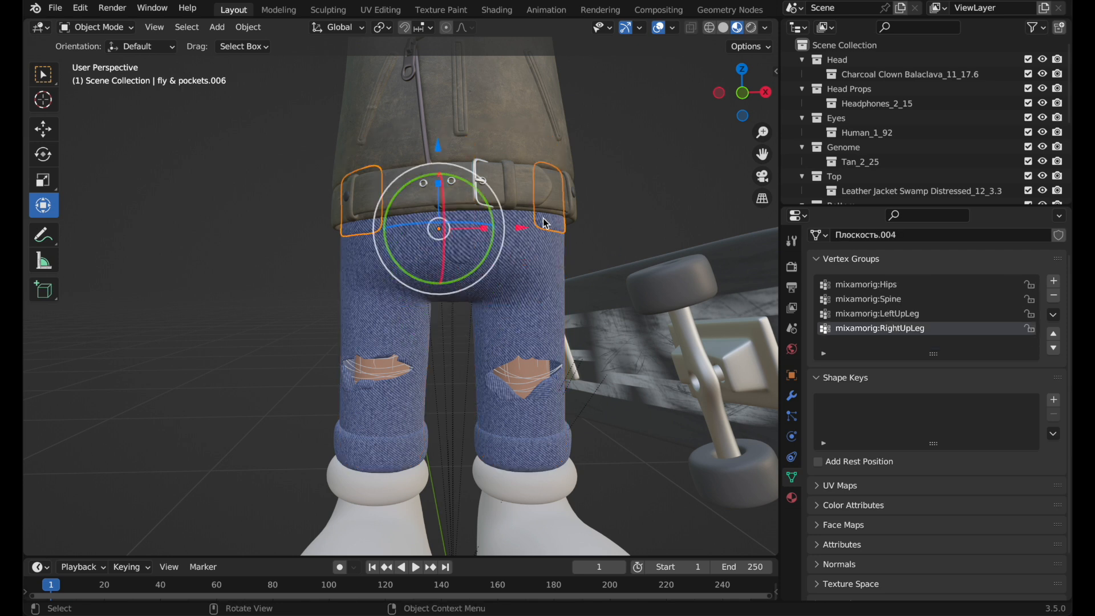
{"action": "left_click", "coordinate": [536, 260], "text": "shift"}
{"action": "left_click", "coordinate": [556, 254]}
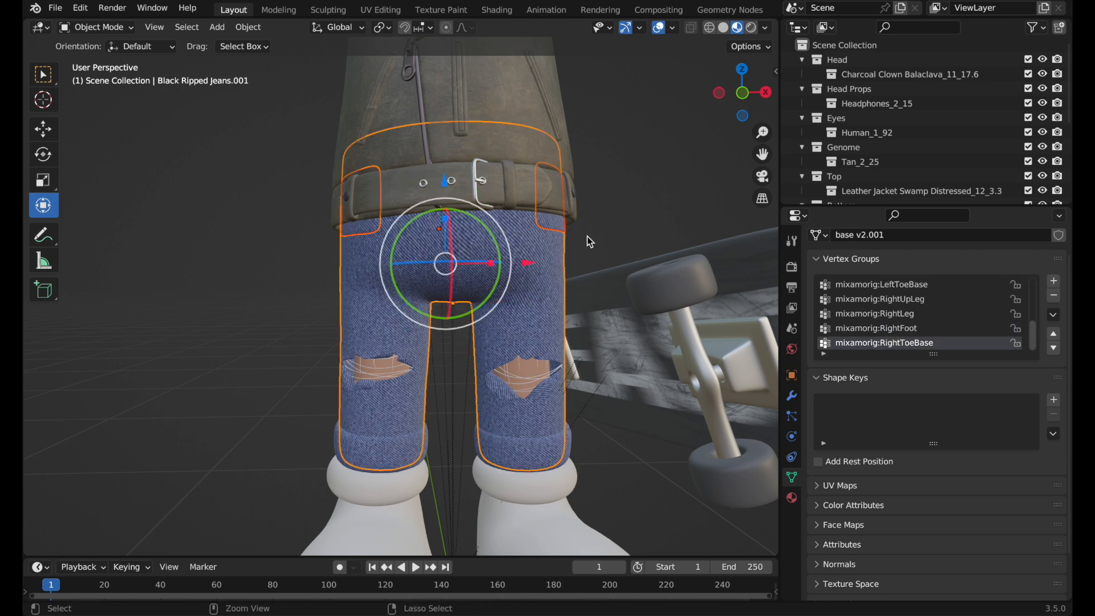
{"action": "left_click", "coordinate": [452, 315]}
{"action": "scroll", "coordinate": [448, 311], "scroll_direction": "down", "scroll_amount": 2}
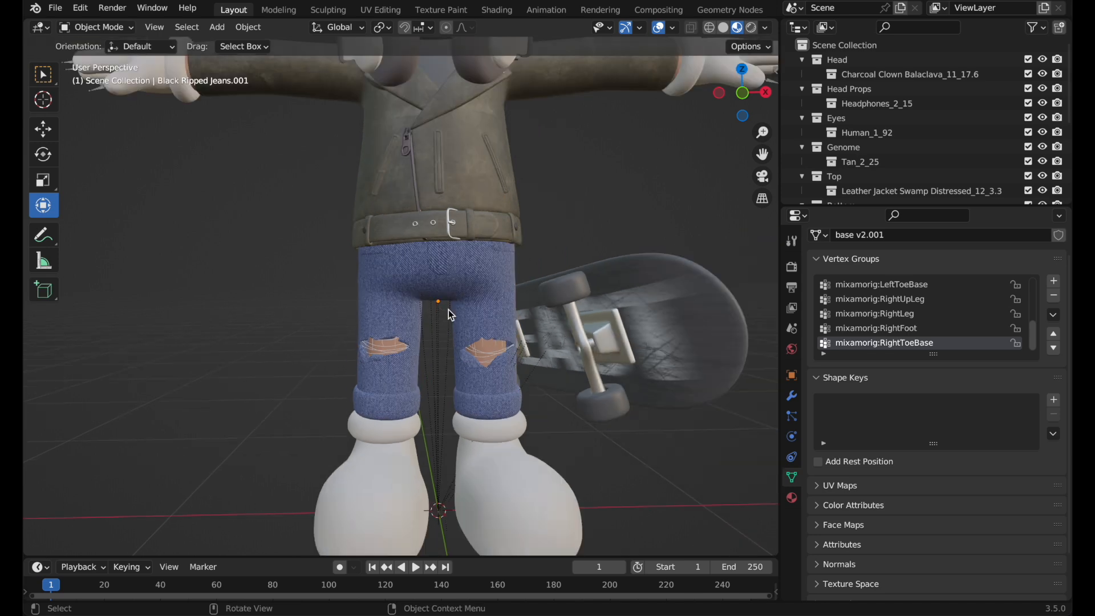
Join the shoes and legs to the ripped jeans with the jeans active, and hide and unhide the result to check it
{"action": "left_click", "coordinate": [395, 439]}
{"action": "middle_click_drag", "start_coordinate": [364, 375], "coordinate": [382, 371]}
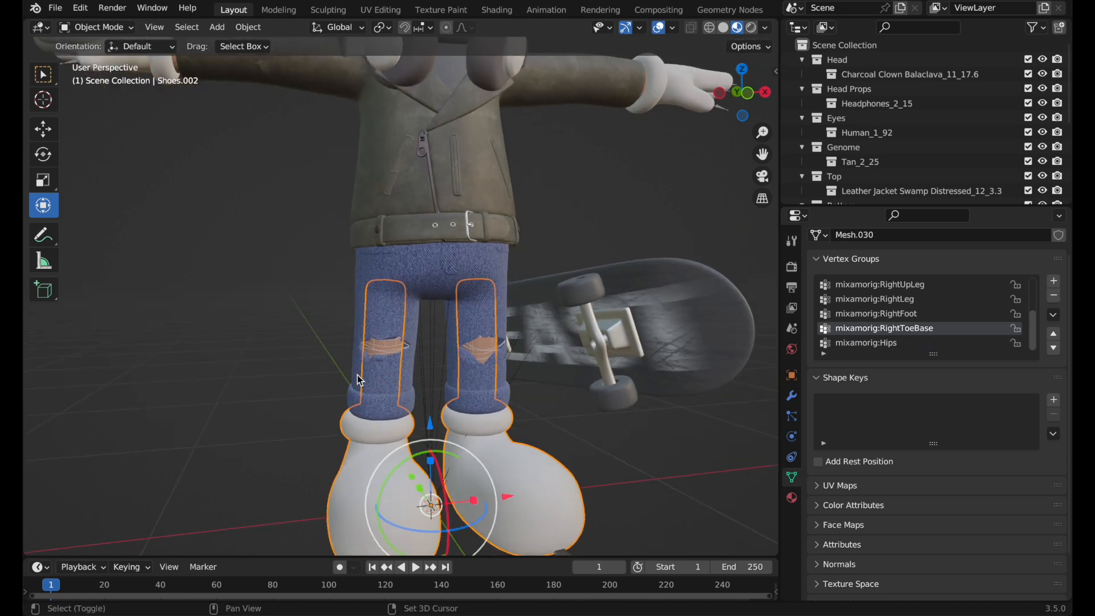
{"action": "left_click", "coordinate": [357, 374], "text": "shift"}
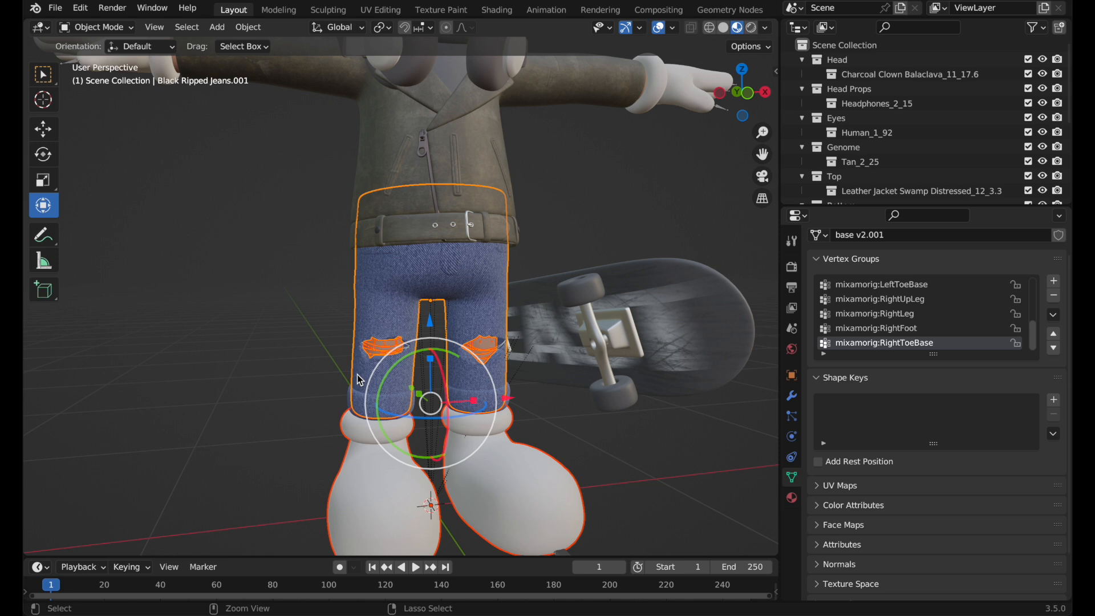
{"action": "key", "text": "ctrl+j"}
{"action": "middle_click_drag", "start_coordinate": [357, 374], "coordinate": [425, 383]}
{"action": "key", "text": "h"}
{"action": "key", "text": "alt+h"}
{"action": "middle_click_drag", "start_coordinate": [530, 320], "coordinate": [584, 308]}
{"action": "left_click", "coordinate": [590, 206]}
Check the extent of the fly piece and the leather jacket by selecting each mesh in turn
{"action": "middle_click_drag", "start_coordinate": [589, 205], "coordinate": [590, 205]}
{"action": "scroll", "coordinate": [589, 205], "scroll_direction": "down", "scroll_amount": 3}
{"action": "middle_click_drag", "start_coordinate": [418, 280], "coordinate": [449, 285]}
{"action": "left_click", "coordinate": [408, 279]}
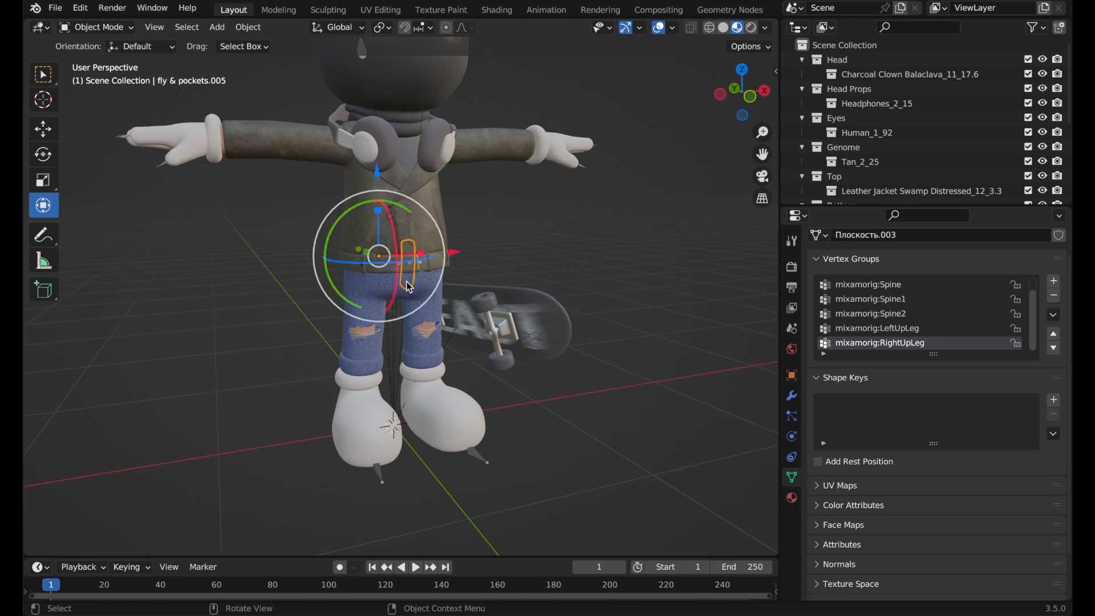
{"action": "left_click", "coordinate": [439, 214]}
{"action": "mouse_move", "coordinate": [235, 176]}
{"action": "middle_mouse_down"}
{"action": "mouse_move", "coordinate": [258, 183]}
{"action": "mouse_move", "coordinate": [237, 186]}
{"action": "middle_mouse_up"}
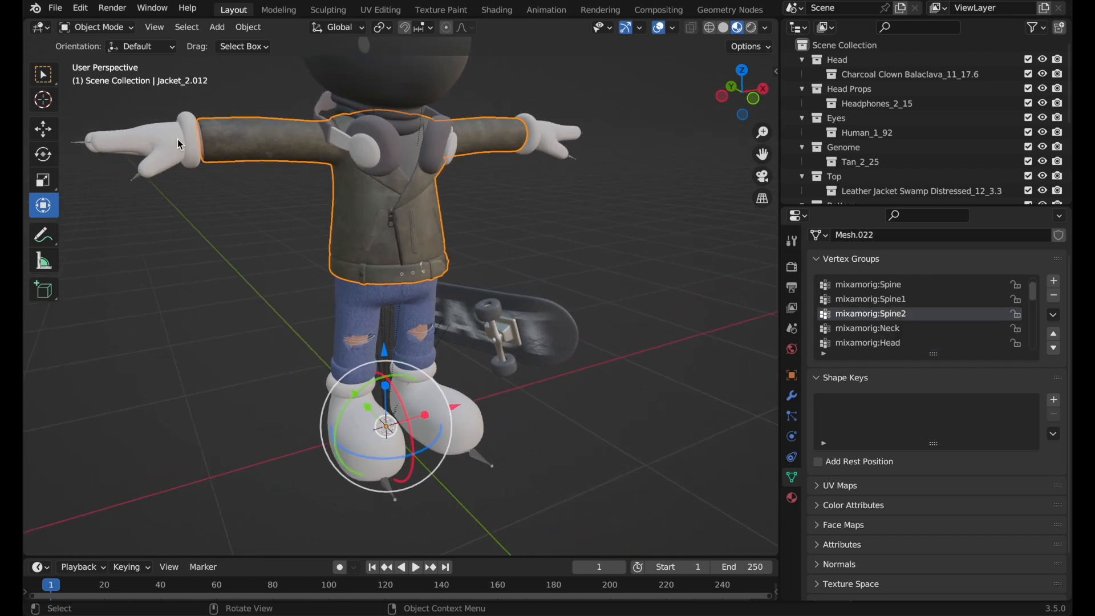
Join the torso inside the jacket to the gloves, with the gloves as the active object
{"action": "left_click", "coordinate": [173, 140]}
{"action": "middle_click_drag", "start_coordinate": [172, 141], "coordinate": [200, 161]}
{"action": "scroll", "coordinate": [202, 159], "scroll_direction": "up", "scroll_amount": 6}
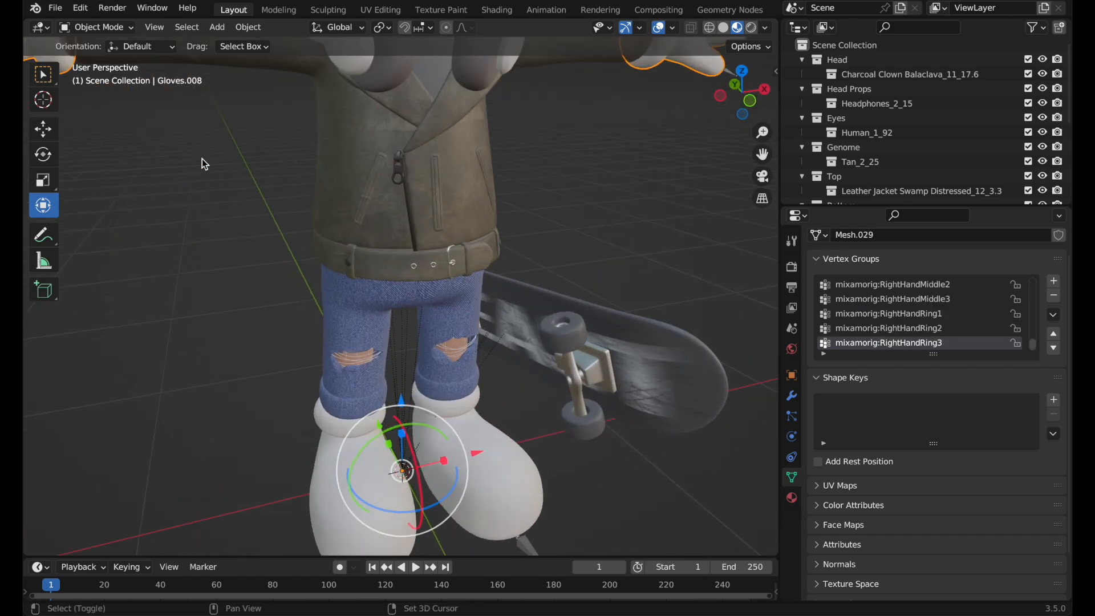
{"action": "scroll", "coordinate": [201, 159], "scroll_direction": "up", "scroll_amount": 5}
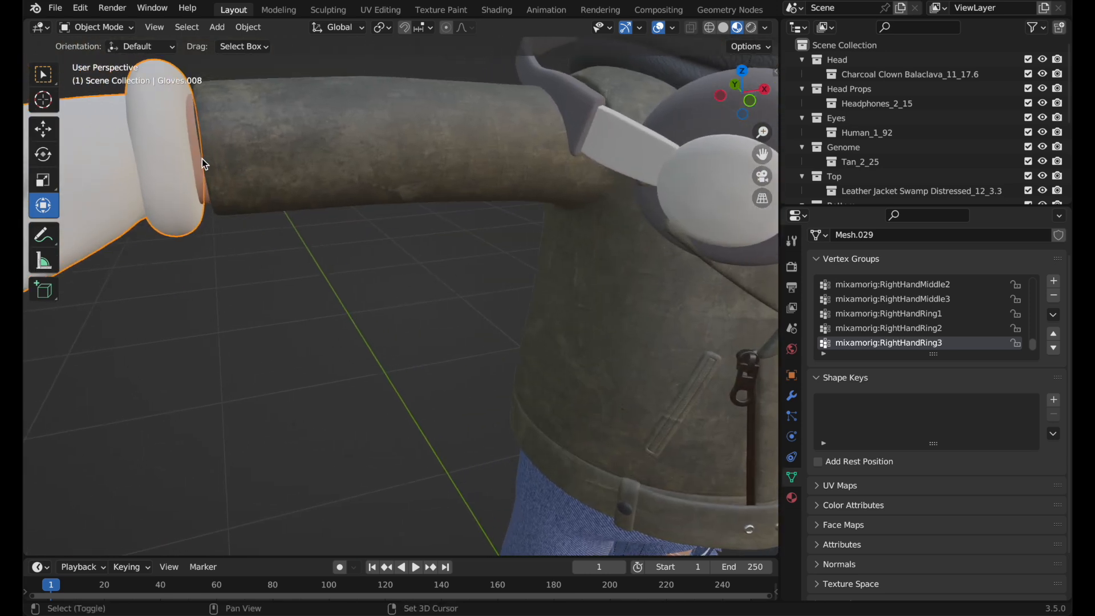
{"action": "left_click", "coordinate": [196, 158], "text": "shift"}
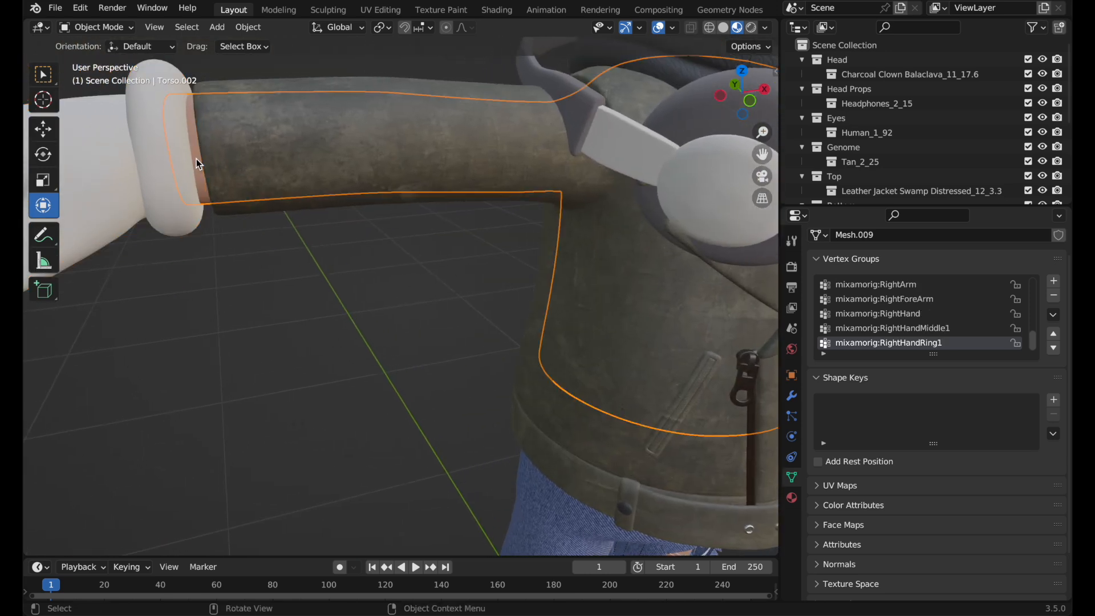
{"action": "left_click", "coordinate": [150, 153], "text": "shift"}
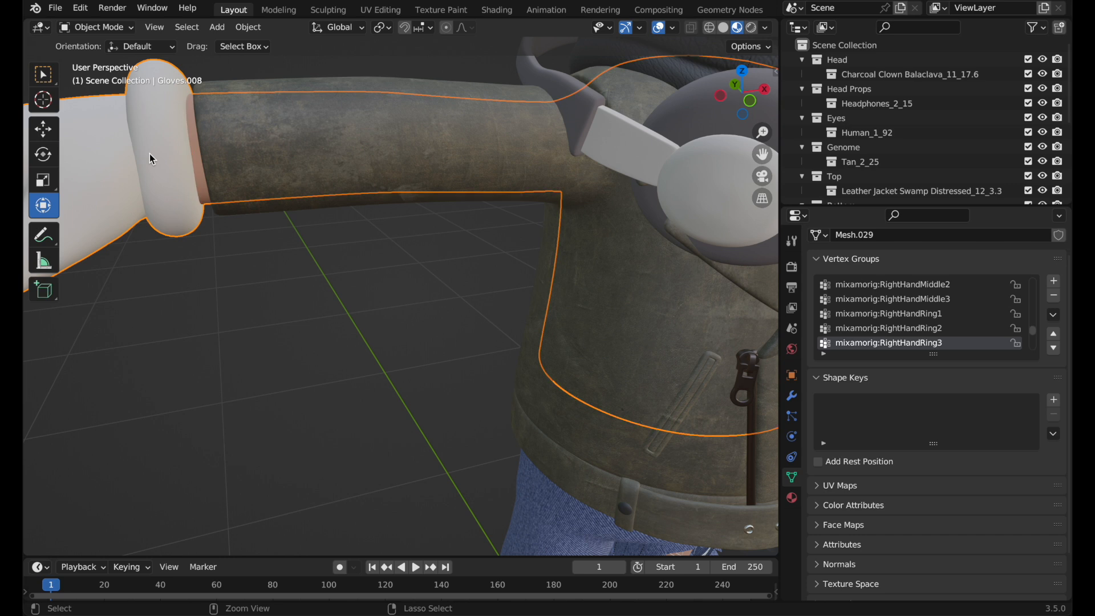
{"action": "key", "text": "KP_Decimal"}
{"action": "scroll", "coordinate": [598, 256], "scroll_direction": "down", "scroll_amount": 5}
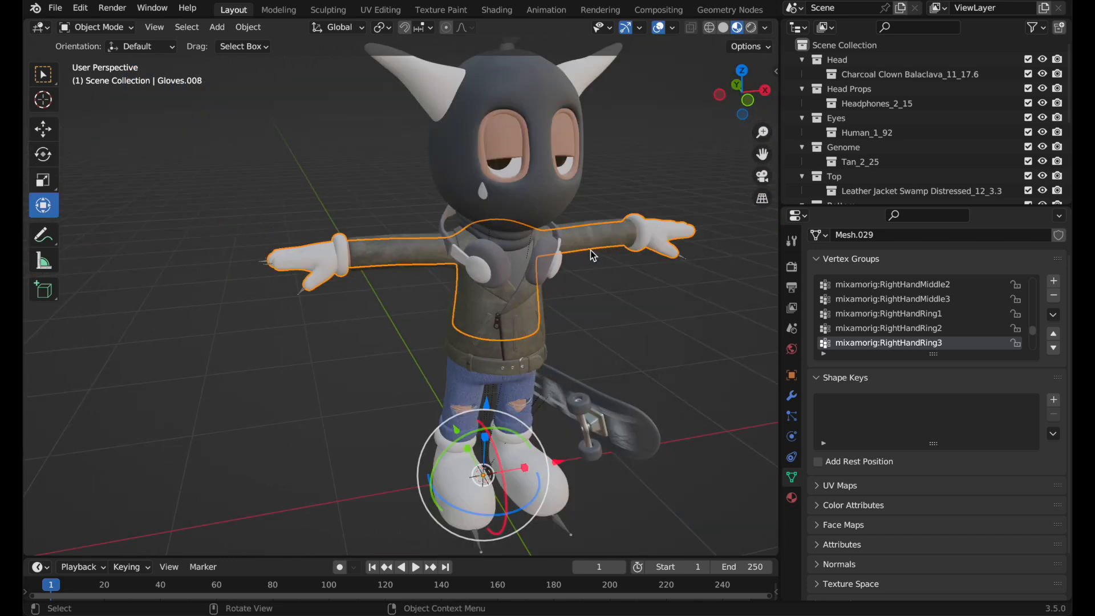
Join the skateboard deck to its wheels, with the wheels as the active object
{"action": "left_click", "coordinate": [542, 250]}
{"action": "left_click", "coordinate": [606, 433]}
{"action": "middle_click_drag", "start_coordinate": [602, 428], "coordinate": [576, 426]}
{"action": "key", "text": "alt+a"}
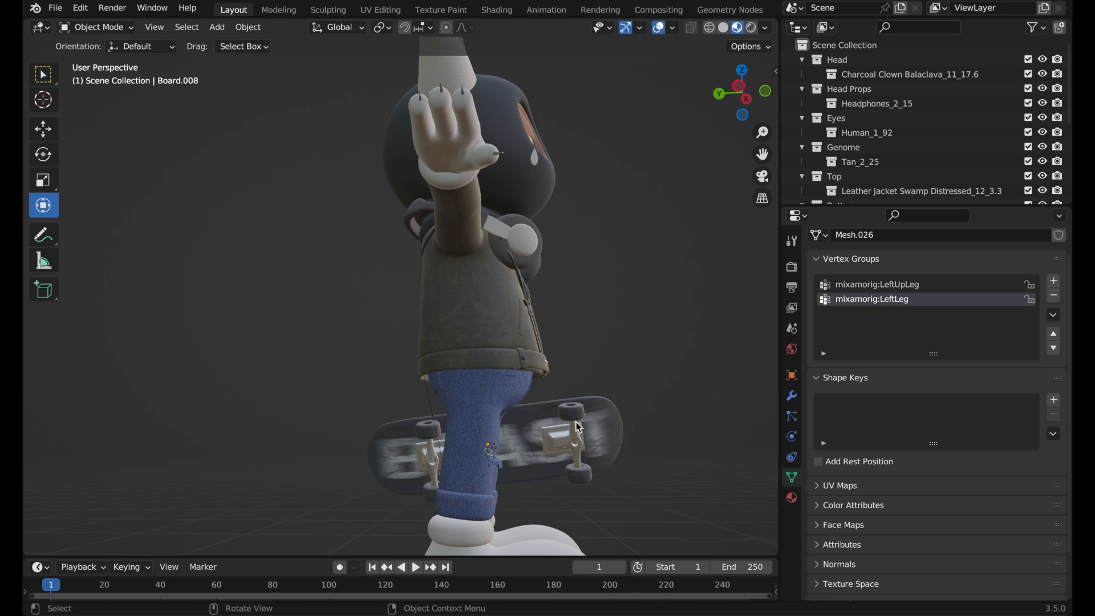
{"action": "left_click", "coordinate": [578, 414]}
{"action": "left_click", "coordinate": [577, 415]}
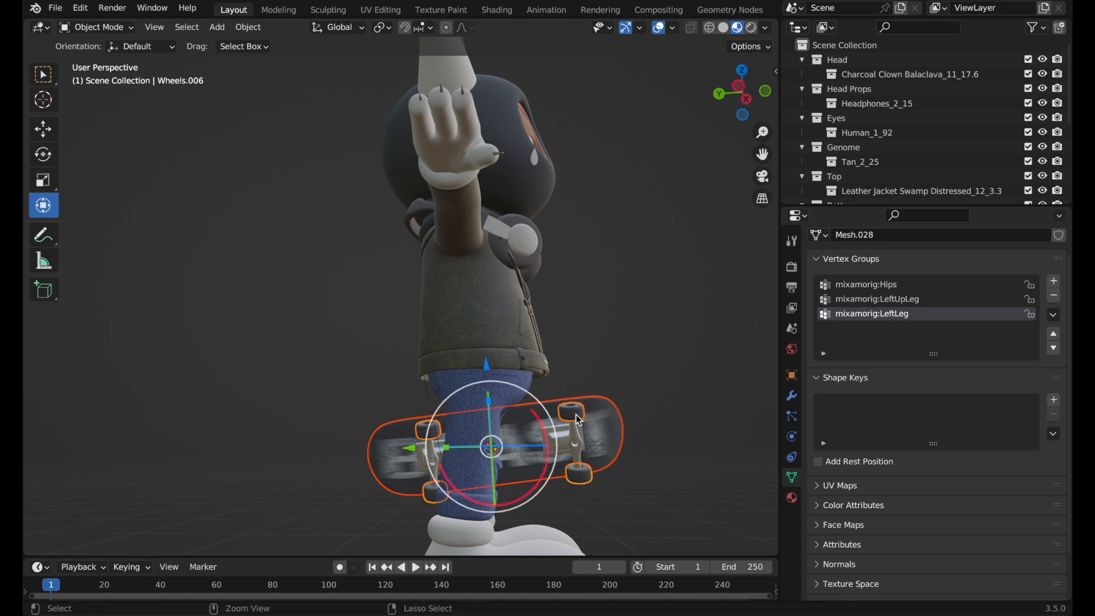
{"action": "left_click", "coordinate": [604, 320]}
{"action": "middle_click_drag", "start_coordinate": [604, 321], "coordinate": [643, 297]}
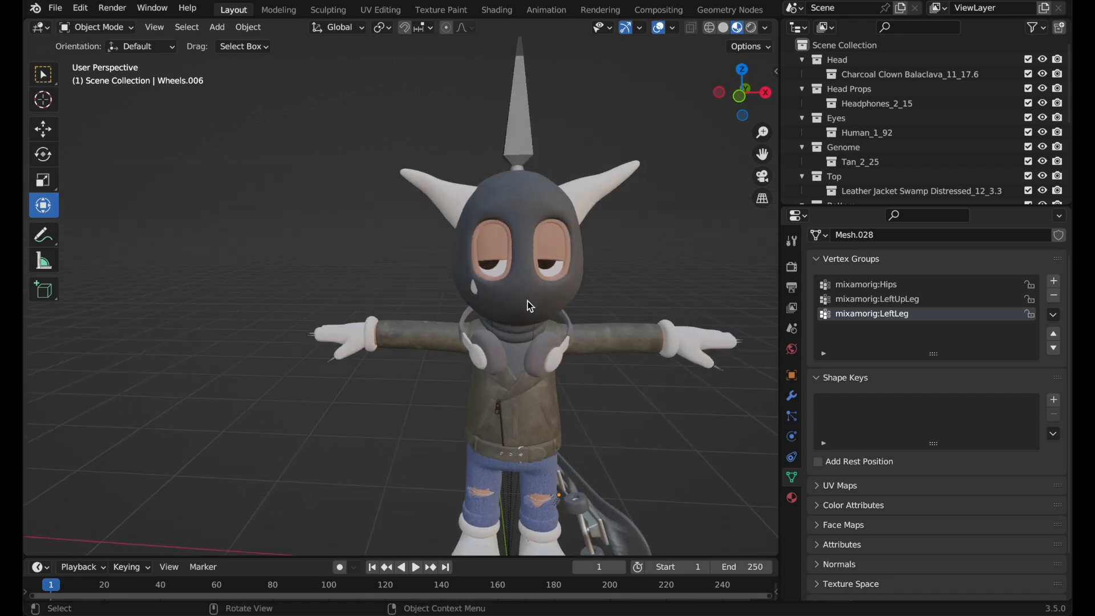
Join the clown balaclava to the leather jacket, with the jacket as the active object
{"action": "left_click", "coordinate": [517, 297]}
{"action": "scroll", "coordinate": [516, 296], "scroll_direction": "down", "scroll_amount": 4, "text": "shift"}
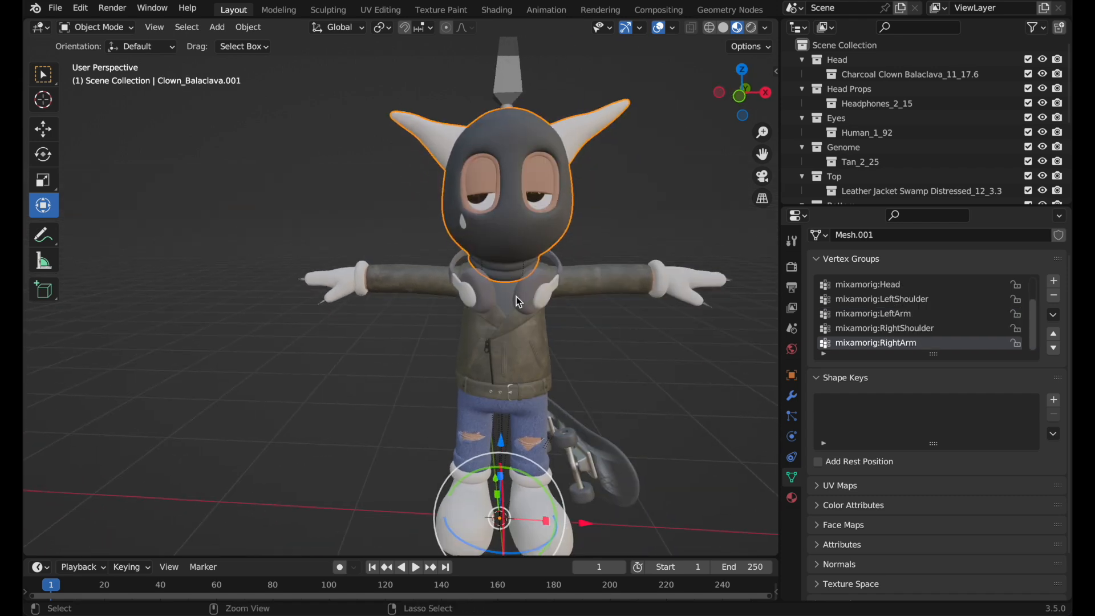
{"action": "scroll", "coordinate": [516, 297], "scroll_direction": "up", "scroll_amount": 2}
{"action": "left_click", "coordinate": [562, 362], "text": "shift"}
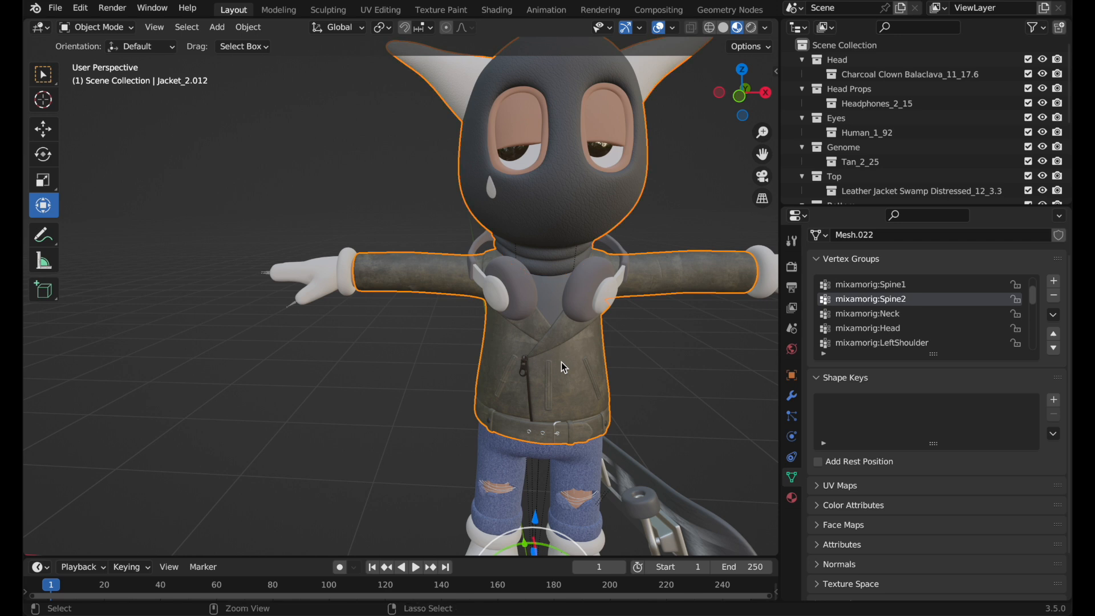
{"action": "scroll", "coordinate": [609, 320], "scroll_direction": "right", "scroll_amount": 1}
{"action": "scroll", "coordinate": [609, 320], "scroll_direction": "right", "scroll_amount": 4, "text": "shift"}
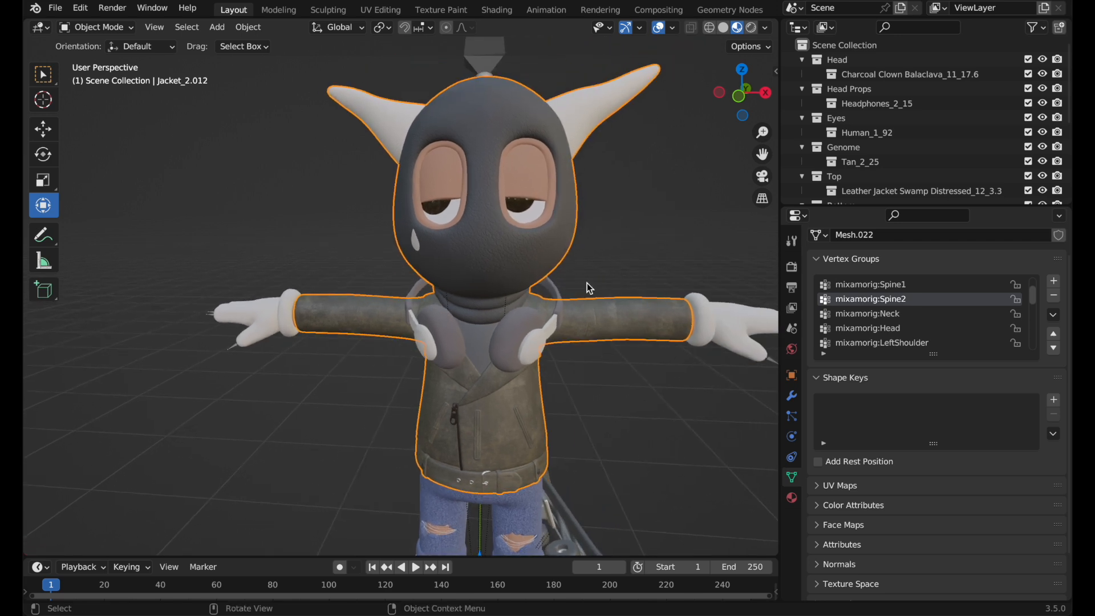
Join the face mesh around the eyes to the combined jacket and balaclava, with the jacket active
{"action": "left_click", "coordinate": [538, 166]}
{"action": "left_click", "coordinate": [552, 207]}
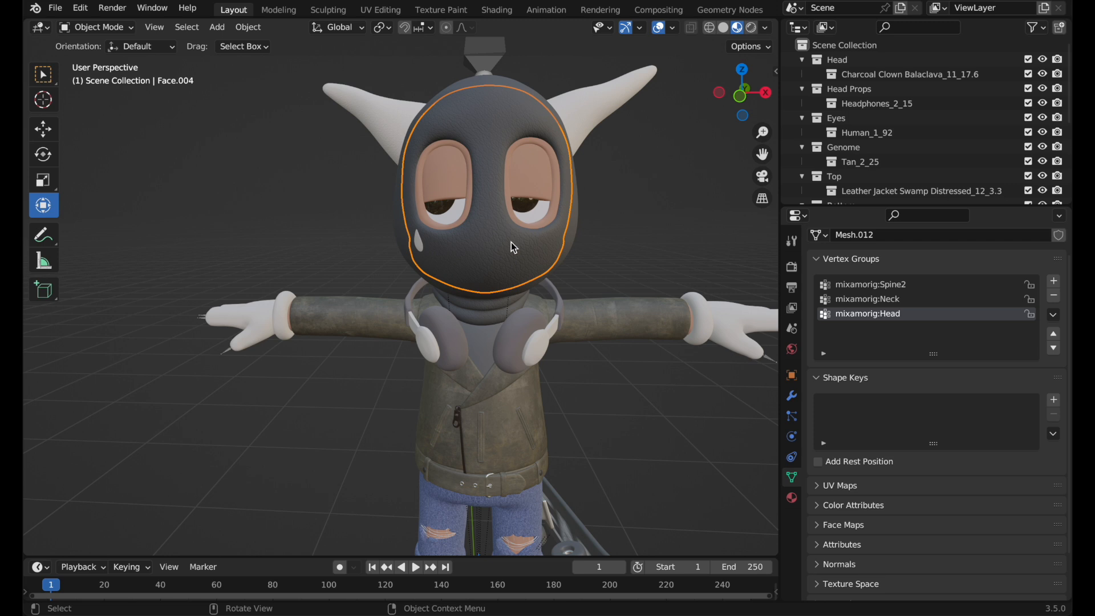
{"action": "left_click", "coordinate": [547, 172]}
{"action": "left_click", "coordinate": [547, 224]}
{"action": "left_click", "coordinate": [546, 222]}
{"action": "left_click", "coordinate": [483, 134]}
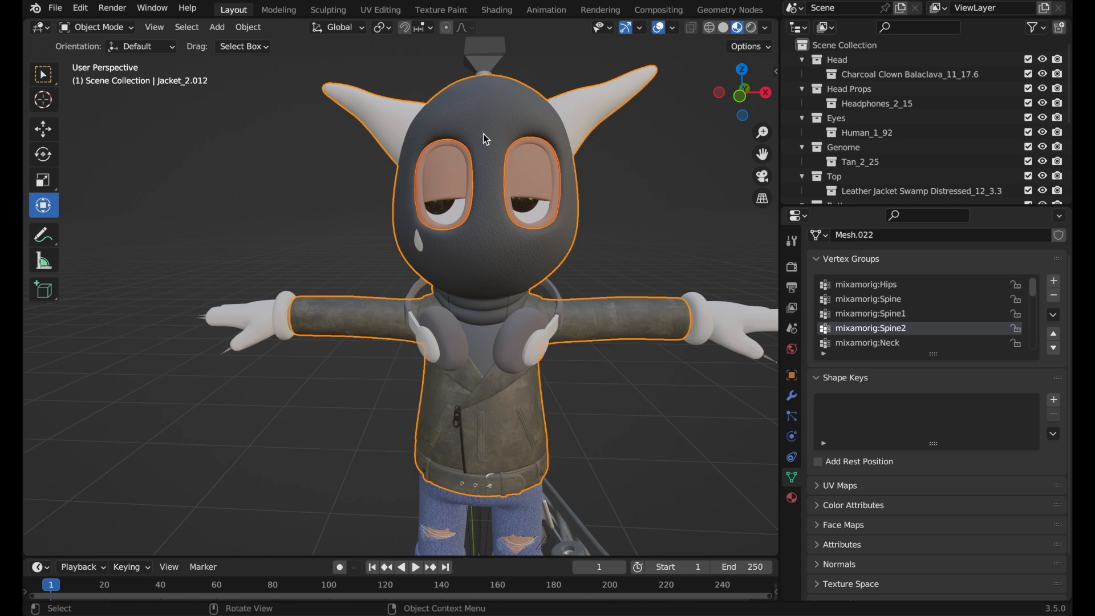
{"action": "middle_click_drag", "start_coordinate": [501, 150], "coordinate": [521, 165]}
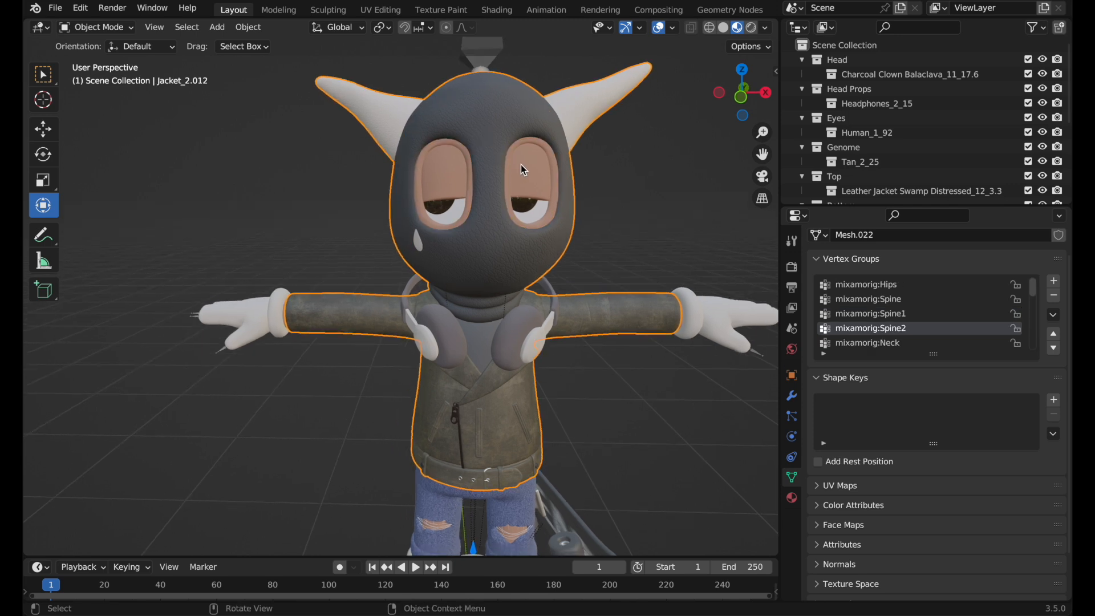
Try to join the combined jacket and balaclava to the eye whites, with the sclera active, and undo the join
{"action": "left_click", "coordinate": [521, 168]}
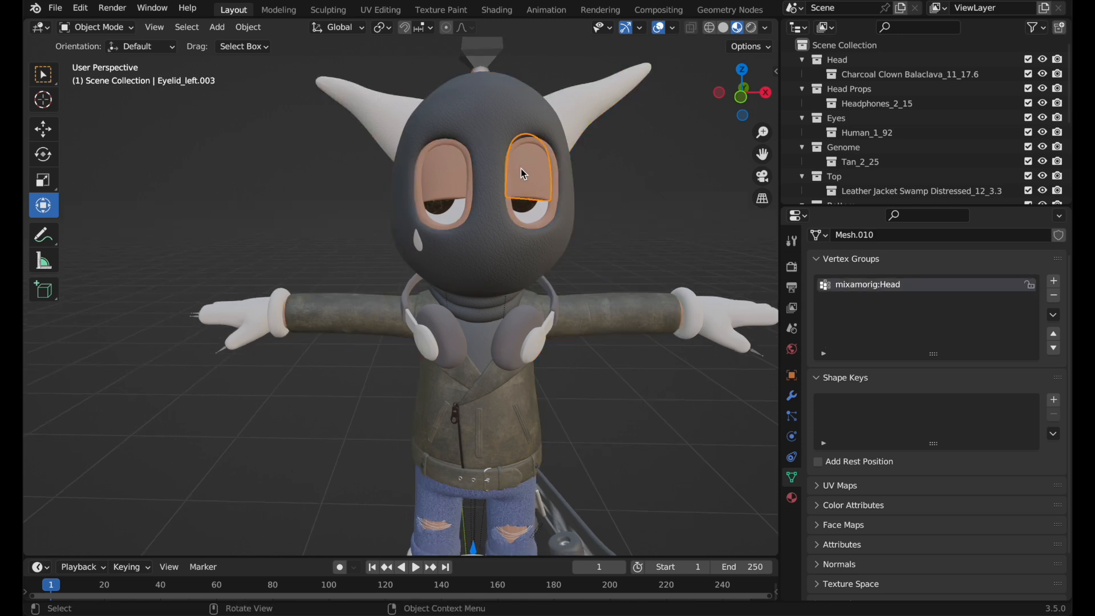
{"action": "left_click", "coordinate": [539, 224]}
{"action": "left_click", "coordinate": [532, 215], "text": "shift"}
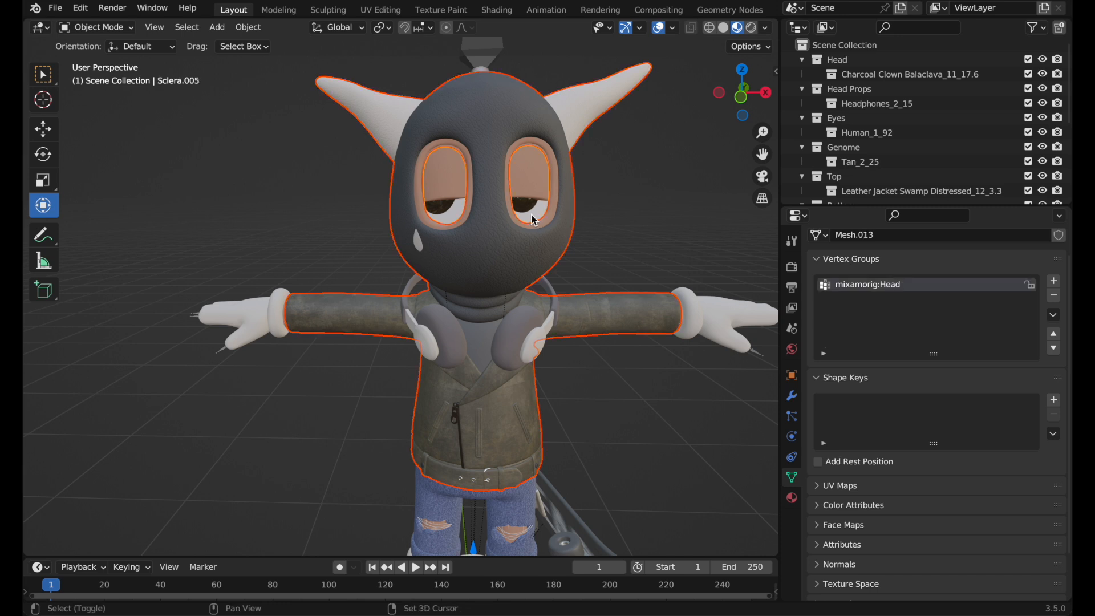
{"action": "left_click", "coordinate": [532, 215]}
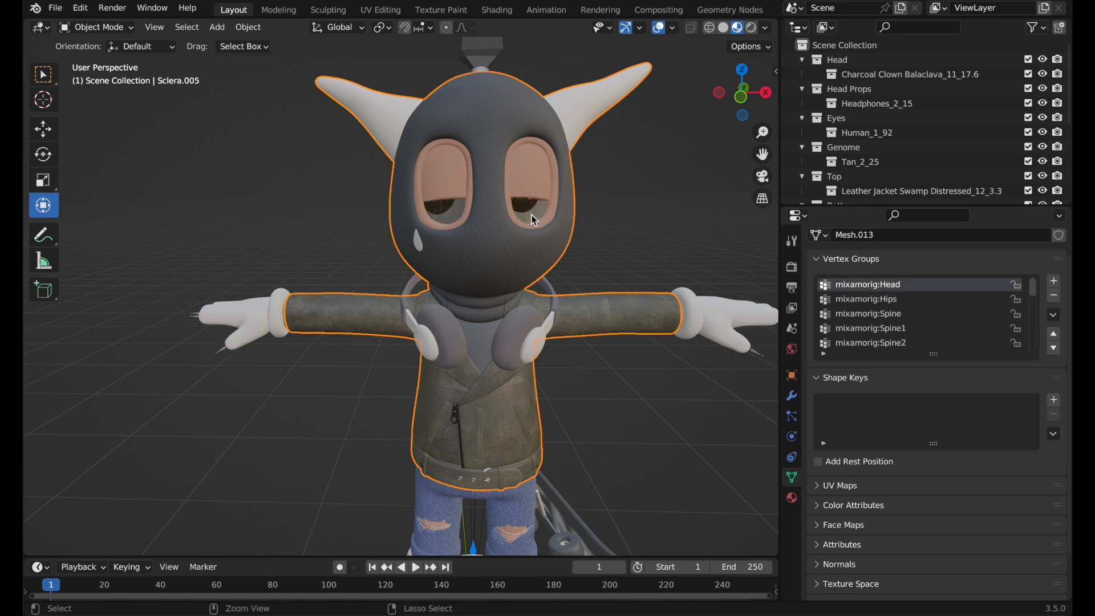
{"action": "left_click", "coordinate": [532, 216]}
{"action": "left_click", "coordinate": [532, 215]}
{"action": "left_click", "coordinate": [531, 214], "text": "shift"}
{"action": "left_click", "coordinate": [532, 214], "text": "shift"}
{"action": "key", "text": "ctrl+j"}
{"action": "key", "text": "ctrl+z"}
Try to join the sclera and both pupils with the right pupil active, undo the join and deselect everything
{"action": "left_click", "coordinate": [528, 217]}
{"action": "left_click", "coordinate": [527, 213], "text": "shift"}
{"action": "left_click", "coordinate": [443, 207], "text": "shift"}
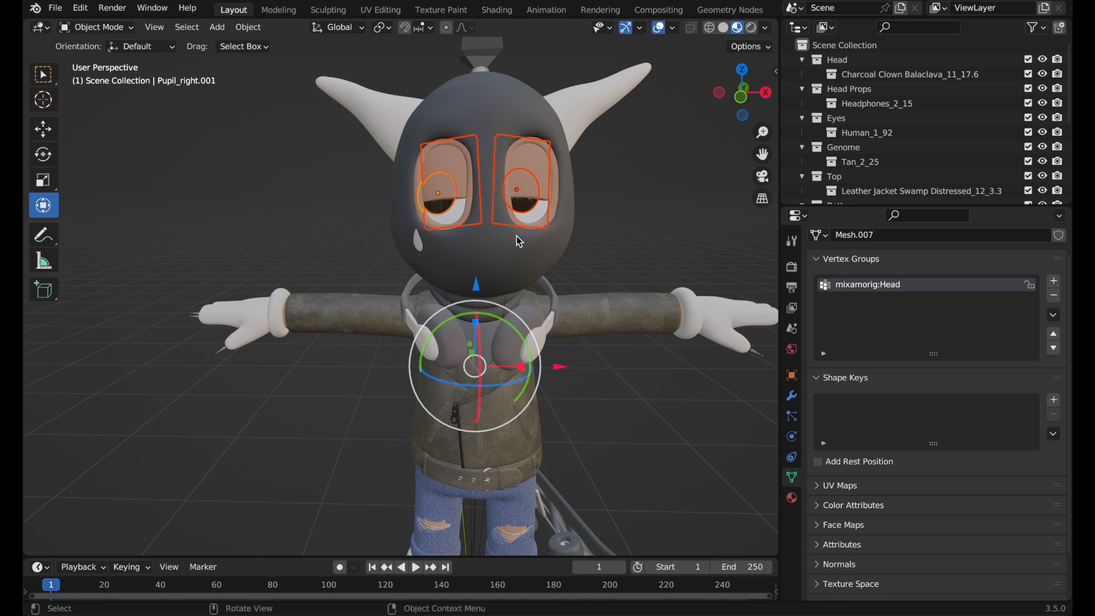
{"action": "key", "text": "ctrl+j"}
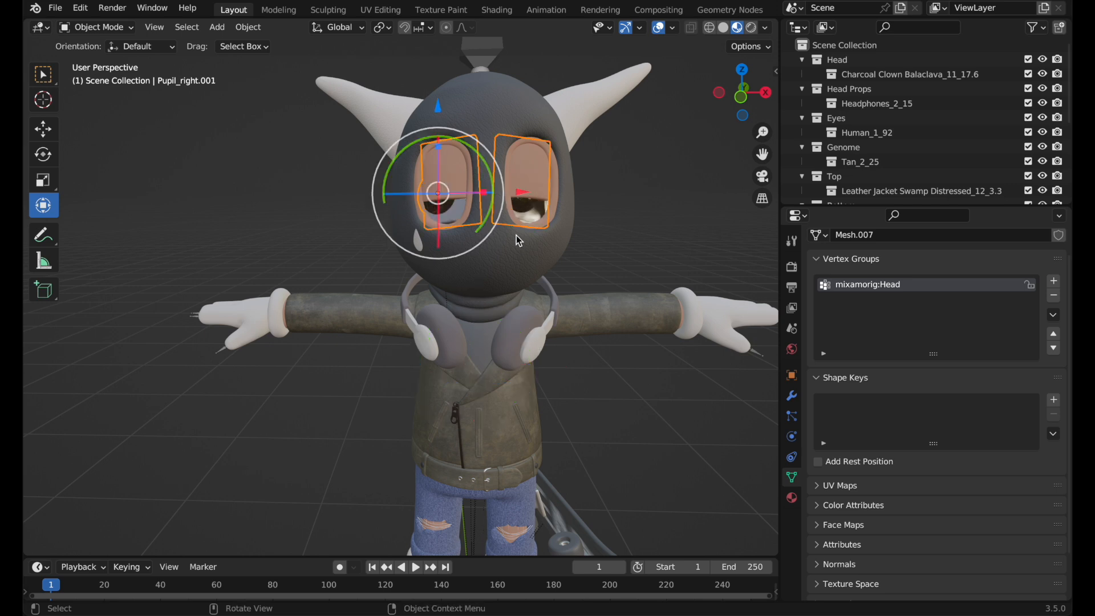
{"action": "key", "text": "ctrl+z"}
{"action": "left_click", "coordinate": [638, 207]}
Examine the whole character from near and far to check the eyes and the joined meshes
{"action": "scroll", "coordinate": [566, 211], "scroll_direction": "down", "scroll_amount": 4}
{"action": "scroll", "coordinate": [566, 211], "scroll_direction": "down", "scroll_amount": 1}
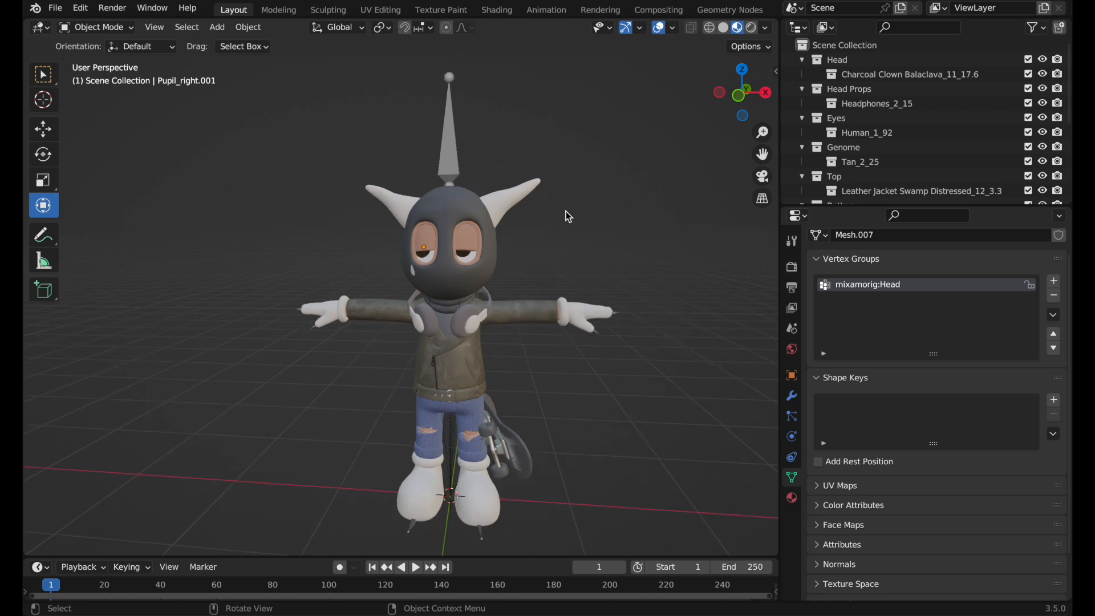
{"action": "scroll", "coordinate": [565, 211], "scroll_direction": "up", "scroll_amount": 3}
{"action": "scroll", "coordinate": [565, 211], "scroll_direction": "down", "scroll_amount": 5}
{"action": "scroll", "coordinate": [565, 211], "scroll_direction": "down", "scroll_amount": 2, "text": "shift"}
{"action": "scroll", "coordinate": [566, 211], "scroll_direction": "up", "scroll_amount": 3, "text": "ctrl"}
{"action": "scroll", "coordinate": [565, 211], "scroll_direction": "up", "scroll_amount": 2, "text": "shift"}
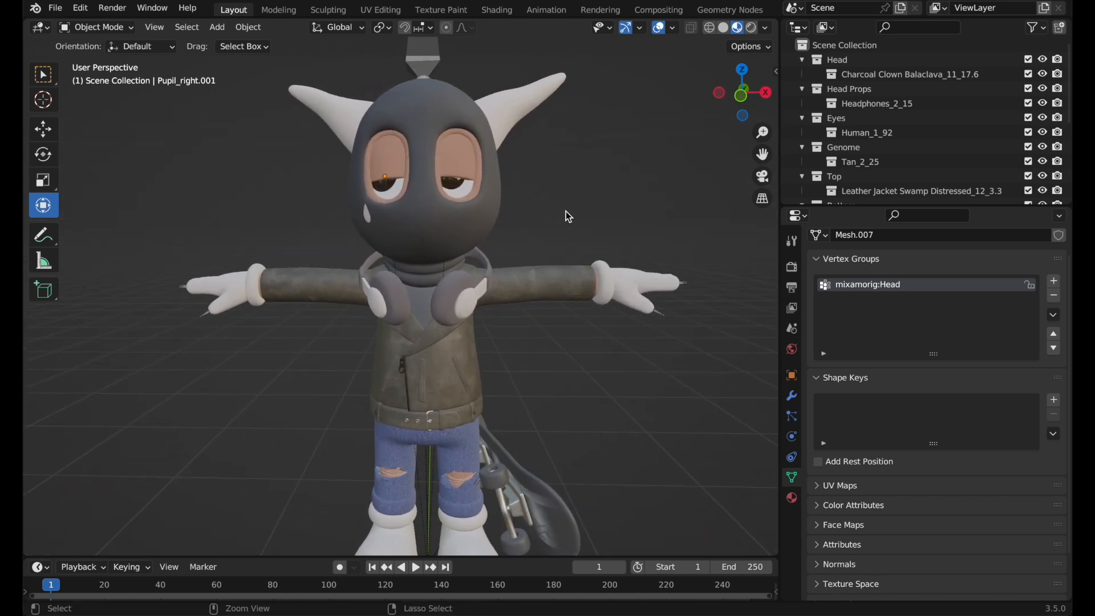
{"action": "scroll", "coordinate": [566, 211], "scroll_direction": "down", "scroll_amount": 3, "text": "ctrl"}
{"action": "scroll", "coordinate": [566, 212], "scroll_direction": "up", "scroll_amount": 2}
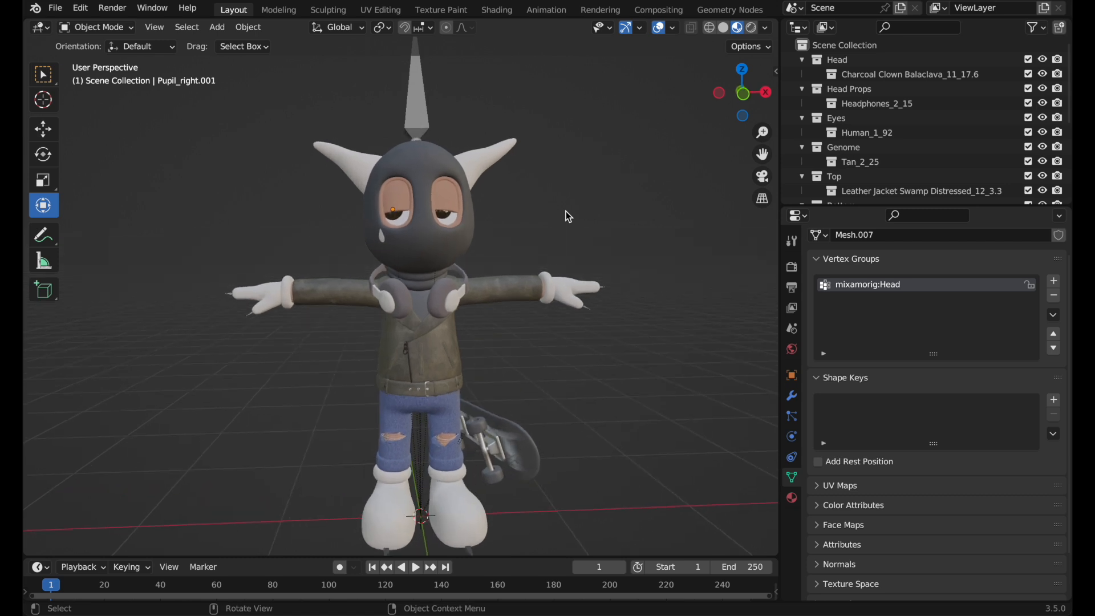
Try to move the skateboard's deck and wheels sideways away from the legs, and undo the move
{"action": "middle_click_drag", "start_coordinate": [648, 257], "coordinate": [611, 439]}
{"action": "left_click", "coordinate": [488, 419]}
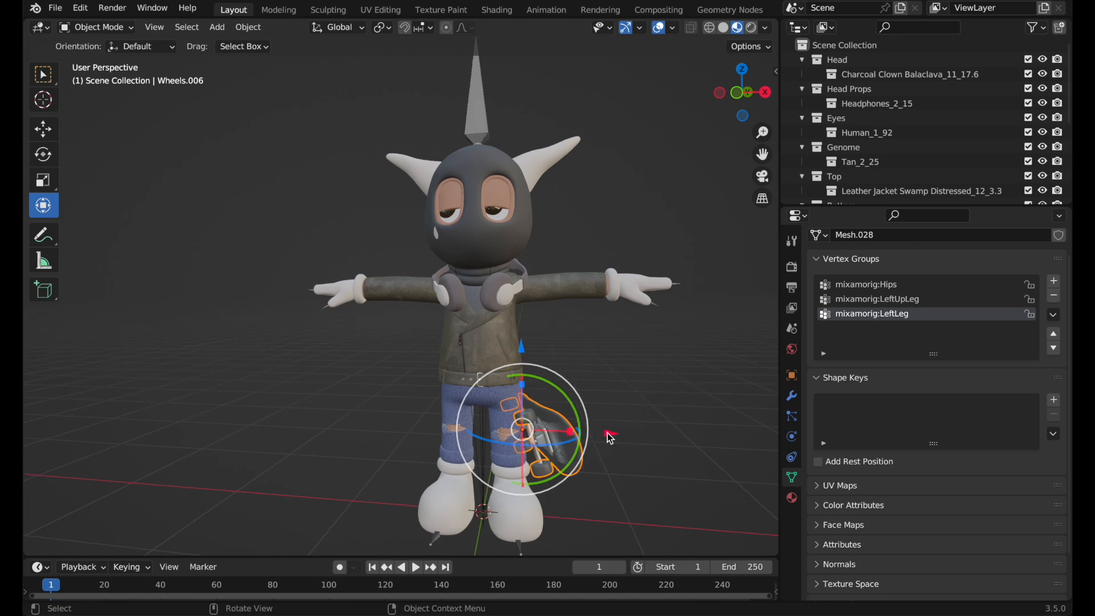
{"action": "key", "text": "g"}
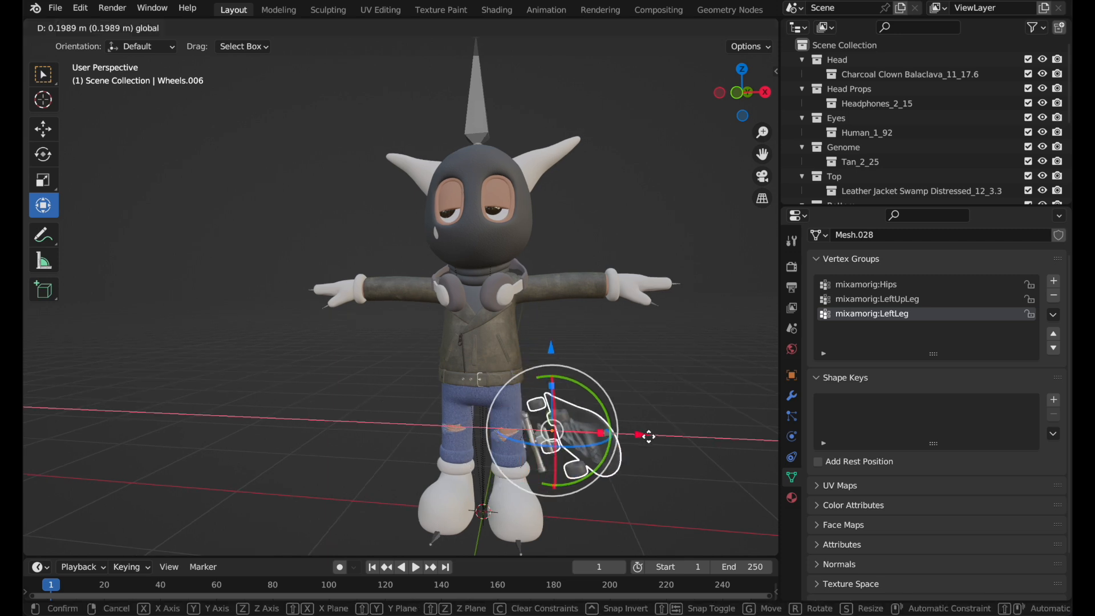
{"action": "left_click", "coordinate": [745, 440]}
{"action": "middle_click_drag", "start_coordinate": [606, 460], "coordinate": [505, 474]}
{"action": "key", "text": "ctrl+z"}
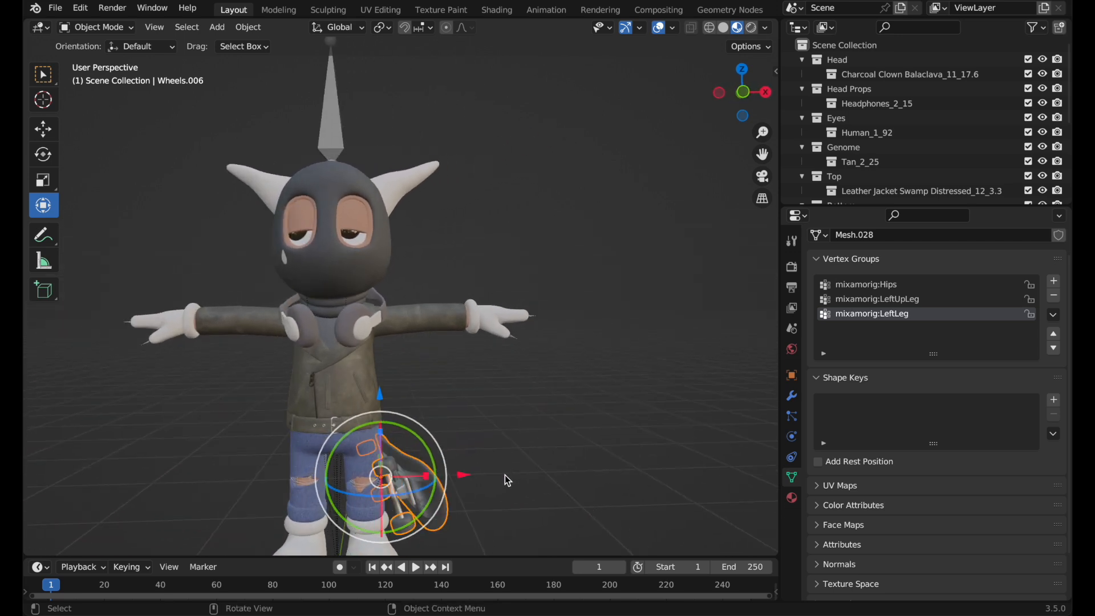
Join the skateboard's deck and wheels to its trucks, with the trucks active, and move the board out and up to the left hand
{"action": "left_click", "coordinate": [410, 496], "text": "shift"}
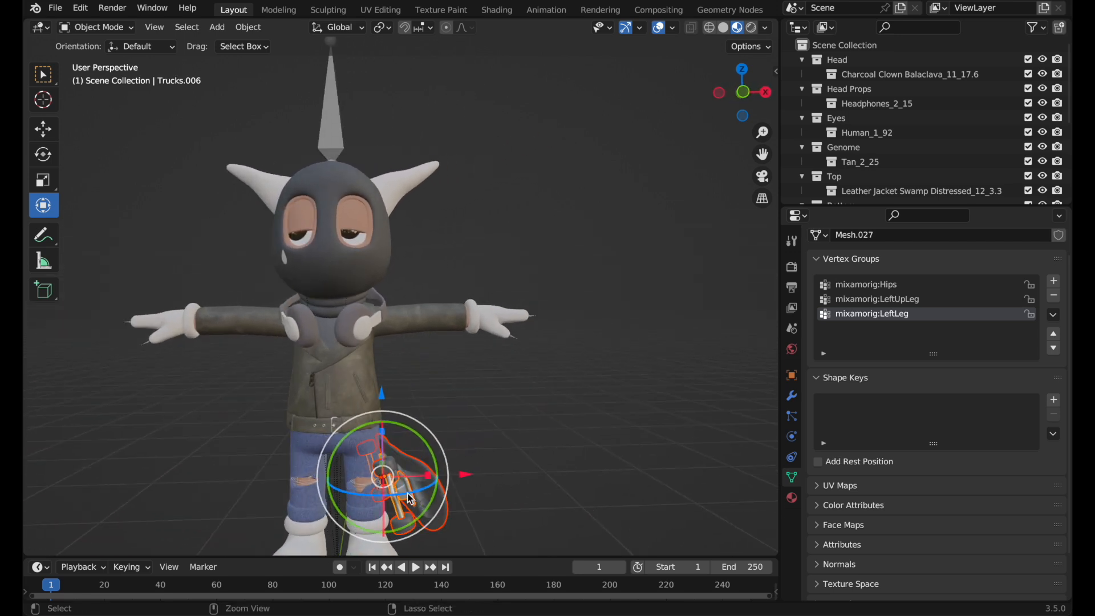
{"action": "middle_click_drag", "start_coordinate": [422, 494], "coordinate": [491, 484]}
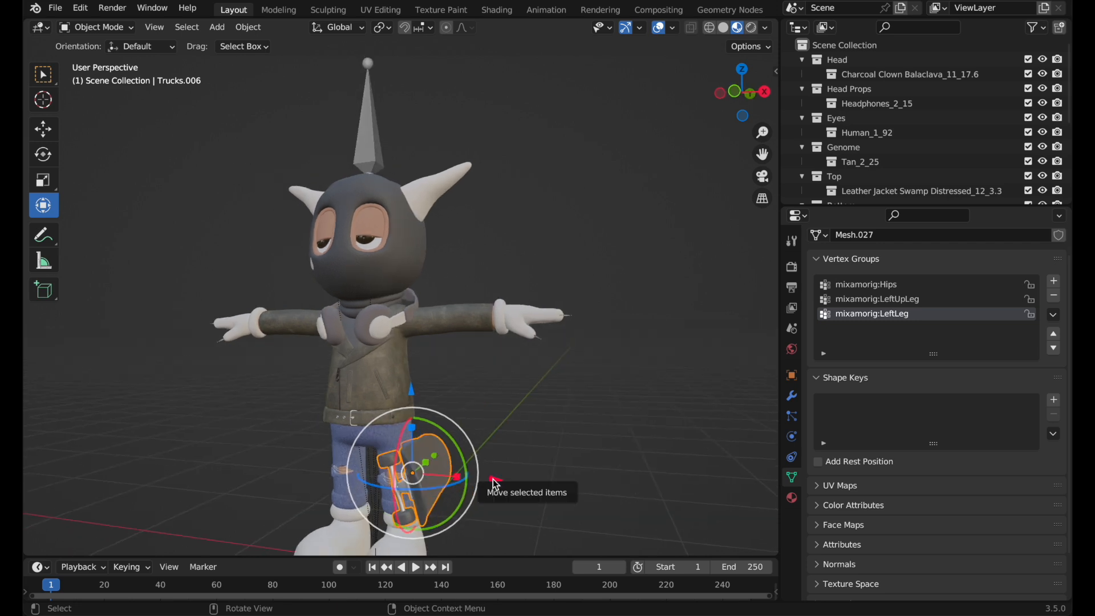
{"action": "left_click_drag", "start_coordinate": [495, 486], "coordinate": [614, 484]}
{"action": "left_click_drag", "start_coordinate": [545, 402], "coordinate": [540, 283]}
{"action": "left_click_drag", "start_coordinate": [625, 358], "coordinate": [630, 375]}
{"action": "middle_click_drag", "start_coordinate": [626, 374], "coordinate": [608, 405]}
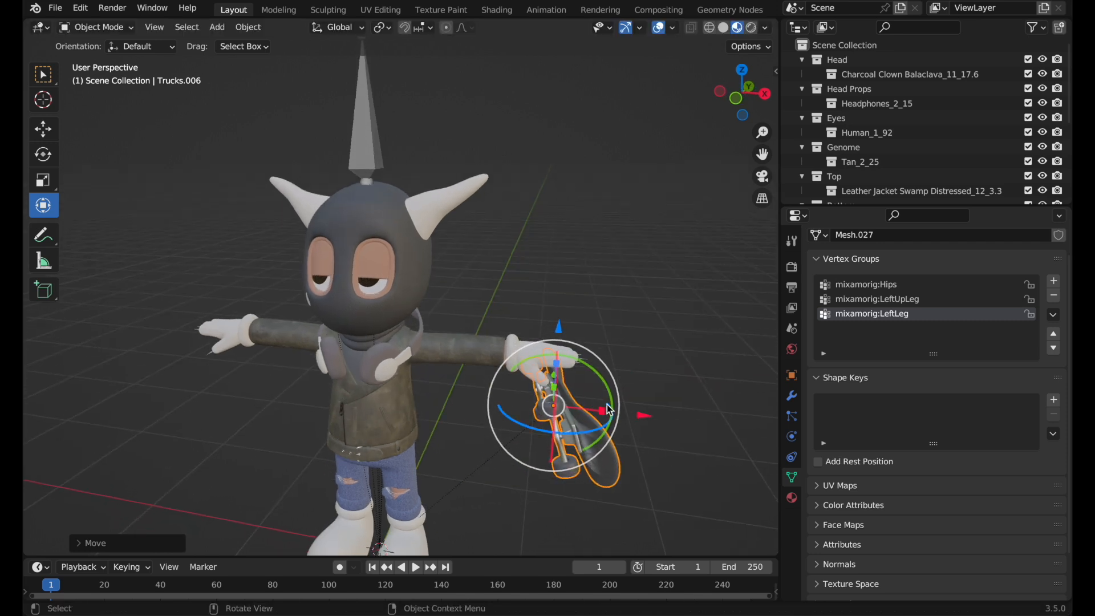
Rotate the skateboard into a tilted carrying angle and shift it up and sideways to the left palm
{"action": "left_click_drag", "start_coordinate": [595, 372], "coordinate": [564, 387]}
{"action": "middle_click_drag", "start_coordinate": [565, 387], "coordinate": [485, 330]}
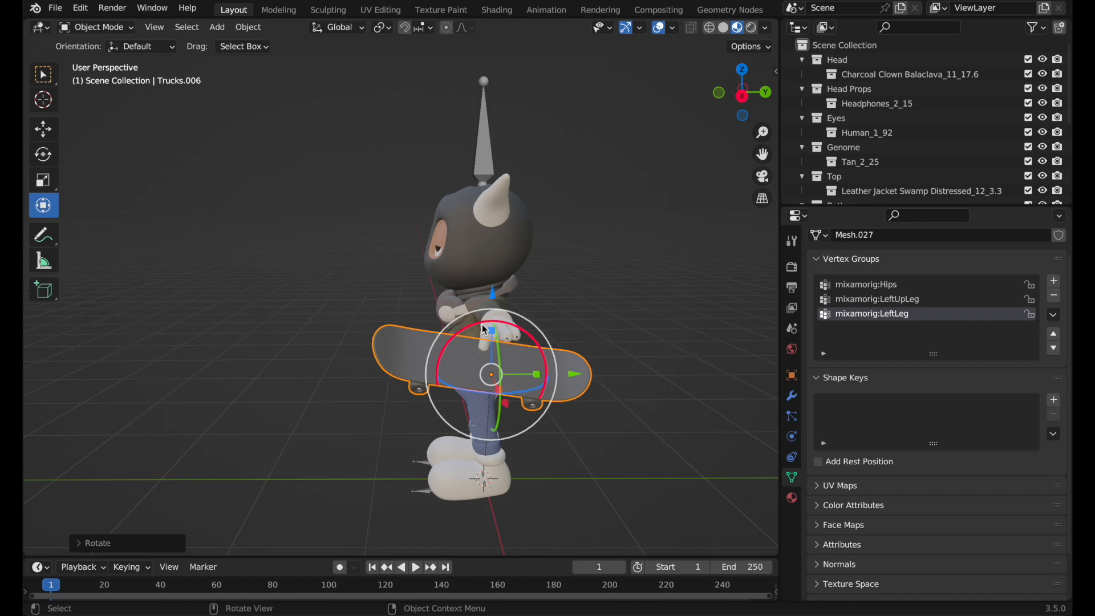
{"action": "left_click_drag", "start_coordinate": [485, 329], "coordinate": [496, 331]}
{"action": "mouse_move", "coordinate": [496, 331]}
{"action": "middle_mouse_down"}
{"action": "mouse_move", "coordinate": [529, 346]}
{"action": "mouse_move", "coordinate": [492, 314]}
{"action": "middle_mouse_up"}
{"action": "left_click_drag", "start_coordinate": [495, 317], "coordinate": [495, 308]}
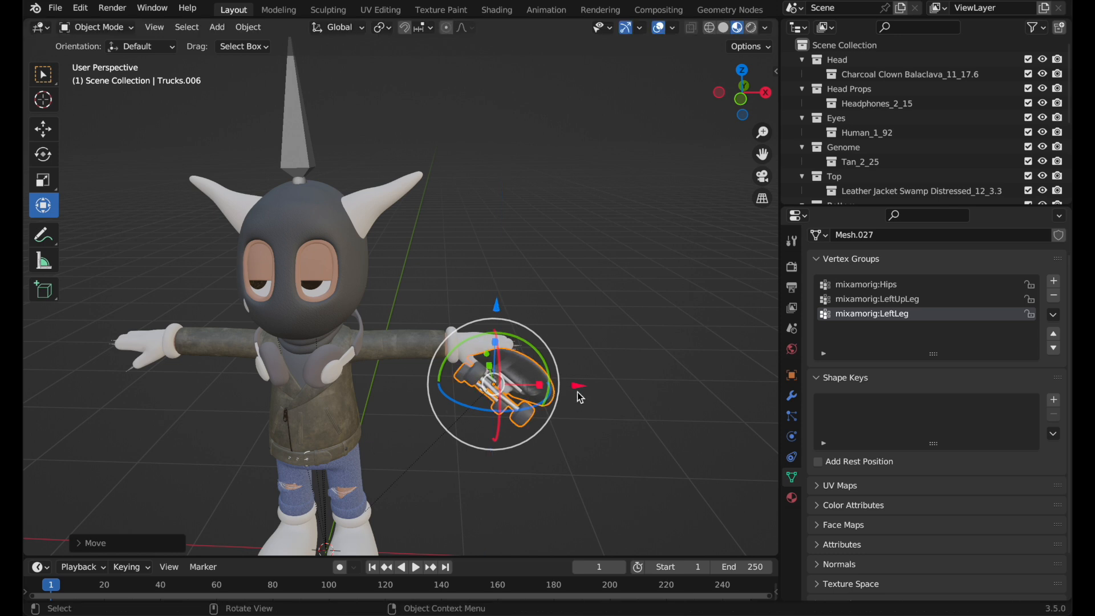
{"action": "left_click_drag", "start_coordinate": [579, 386], "coordinate": [587, 394]}
{"action": "middle_click_drag", "start_coordinate": [587, 394], "coordinate": [587, 392]}
{"action": "left_click_drag", "start_coordinate": [586, 389], "coordinate": [583, 388]}
Fine-tune the skateboard's angle and position from several sides so the left hand grips it
{"action": "middle_click_drag", "start_coordinate": [583, 388], "coordinate": [477, 328]}
{"action": "left_click_drag", "start_coordinate": [476, 327], "coordinate": [485, 329]}
{"action": "middle_click_drag", "start_coordinate": [485, 328], "coordinate": [486, 459]}
{"action": "left_click_drag", "start_coordinate": [507, 414], "coordinate": [491, 401]}
{"action": "left_click_drag", "start_coordinate": [483, 470], "coordinate": [490, 465]}
{"action": "middle_click_drag", "start_coordinate": [490, 465], "coordinate": [516, 456]}
{"action": "left_click_drag", "start_coordinate": [409, 399], "coordinate": [410, 382]}
{"action": "middle_click_drag", "start_coordinate": [510, 463], "coordinate": [589, 457]}
{"action": "left_click_drag", "start_coordinate": [589, 457], "coordinate": [599, 460]}
Lower the skateboard slightly to fit the left hand and deselect it
{"action": "middle_click_drag", "start_coordinate": [598, 460], "coordinate": [562, 427]}
{"action": "scroll", "coordinate": [530, 413], "scroll_direction": "up", "scroll_amount": 2}
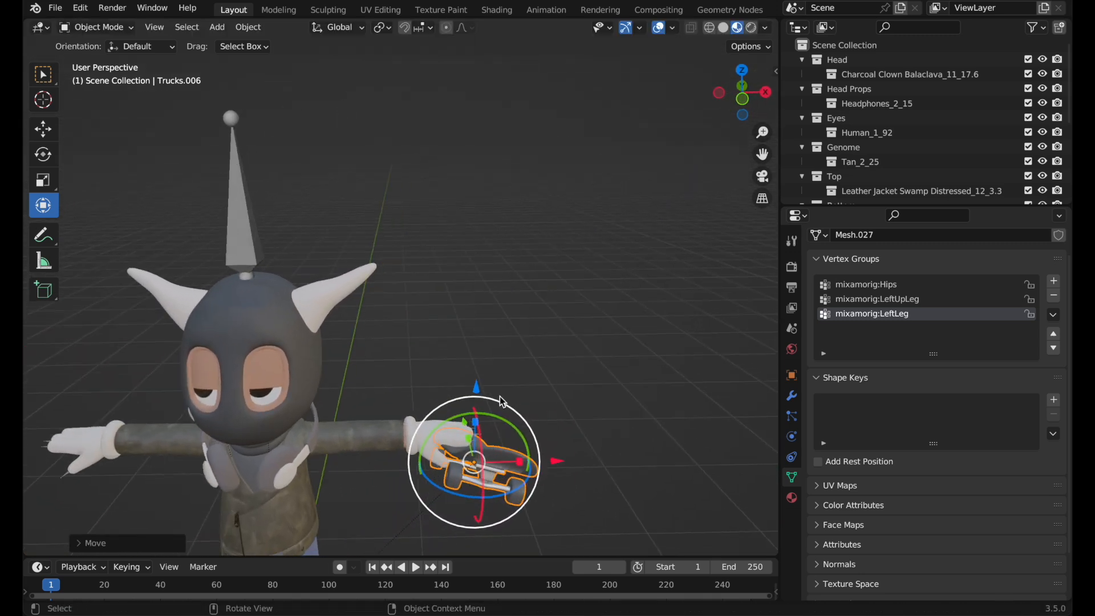
{"action": "middle_click_drag", "start_coordinate": [500, 397], "coordinate": [503, 392]}
{"action": "left_click_drag", "start_coordinate": [474, 390], "coordinate": [475, 403]}
{"action": "middle_click_drag", "start_coordinate": [474, 403], "coordinate": [502, 419]}
{"action": "scroll", "coordinate": [537, 462], "scroll_direction": "down", "scroll_amount": 2}
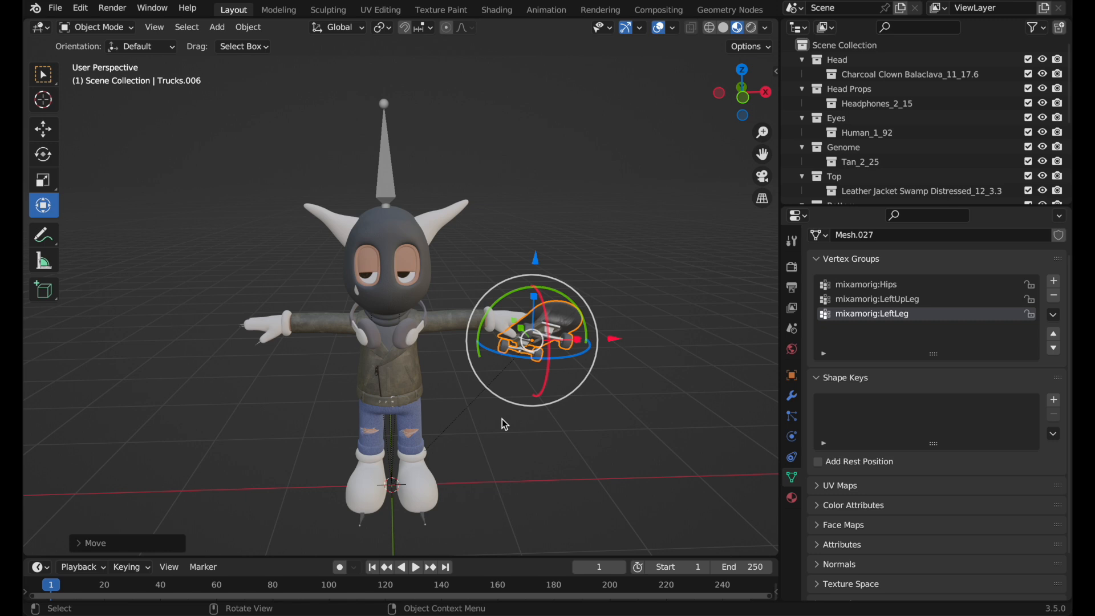
{"action": "middle_click_drag", "start_coordinate": [501, 418], "coordinate": [501, 419], "text": "shift"}
{"action": "left_click", "coordinate": [641, 409]}
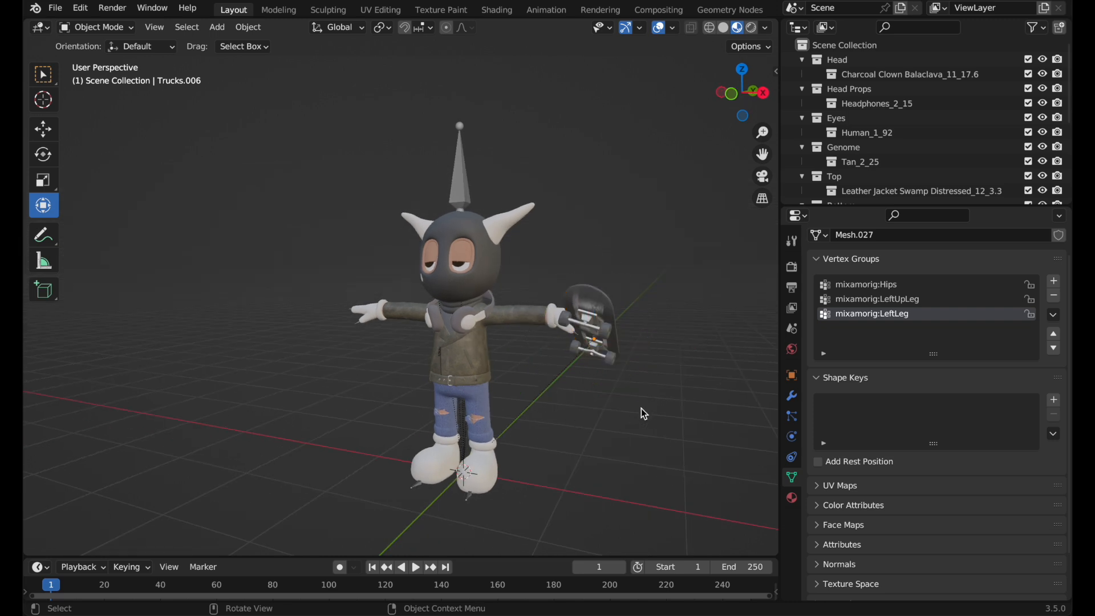
Look through the vertex groups of the skateboard and the jacket for the exact name of the left hand group
{"action": "left_click", "coordinate": [621, 330]}
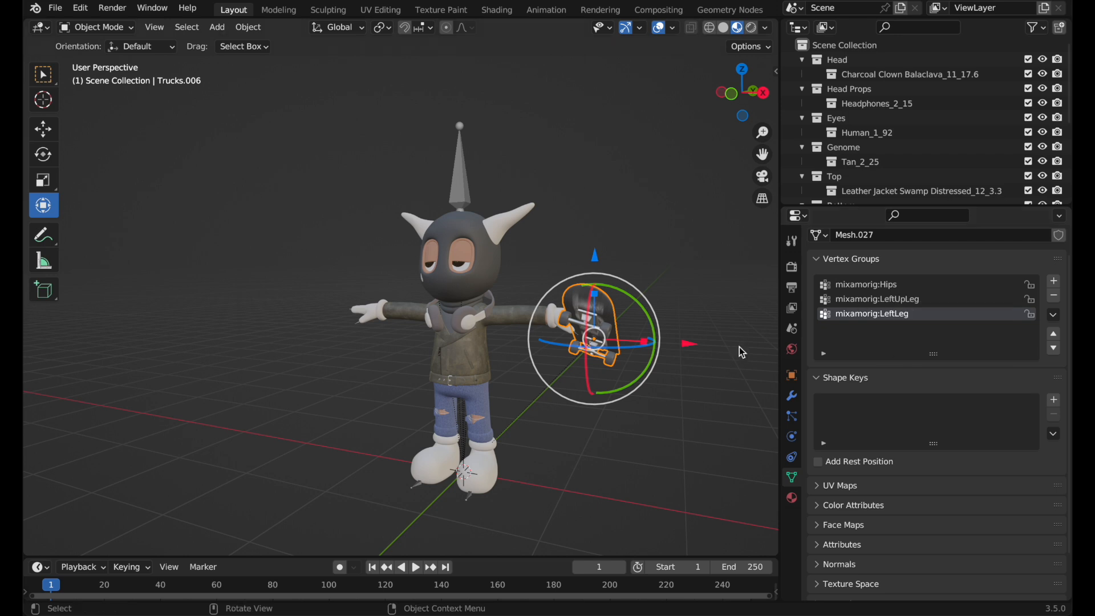
{"action": "middle_click_drag", "start_coordinate": [656, 377], "coordinate": [565, 395]}
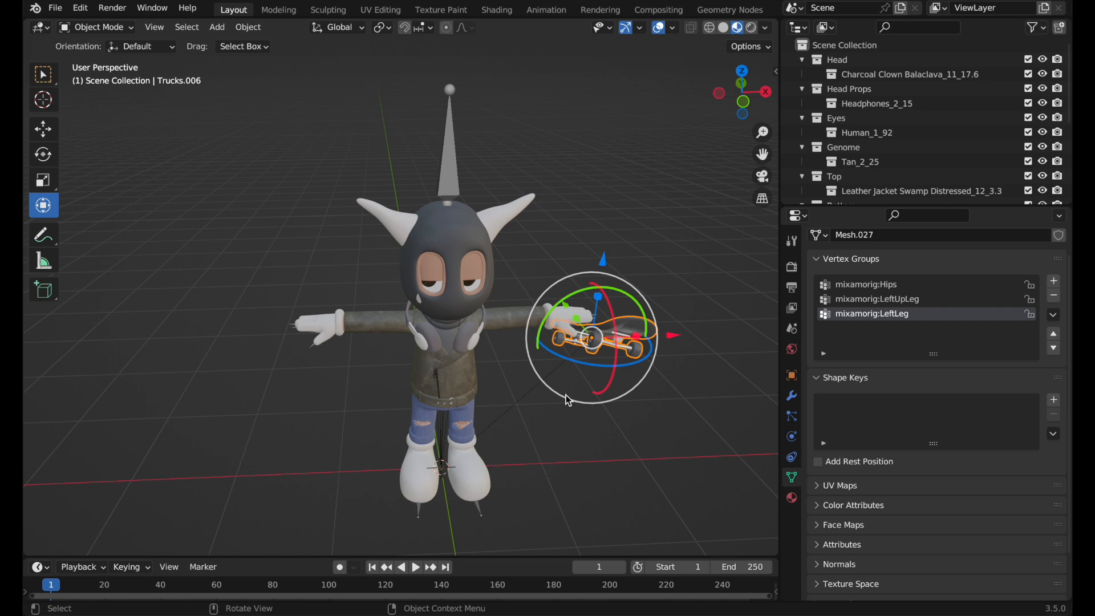
{"action": "scroll", "coordinate": [580, 422], "scroll_direction": "right", "scroll_amount": 5}
{"action": "scroll", "coordinate": [583, 422], "scroll_direction": "down", "scroll_amount": 3}
{"action": "scroll", "coordinate": [583, 422], "scroll_direction": "left", "scroll_amount": 5}
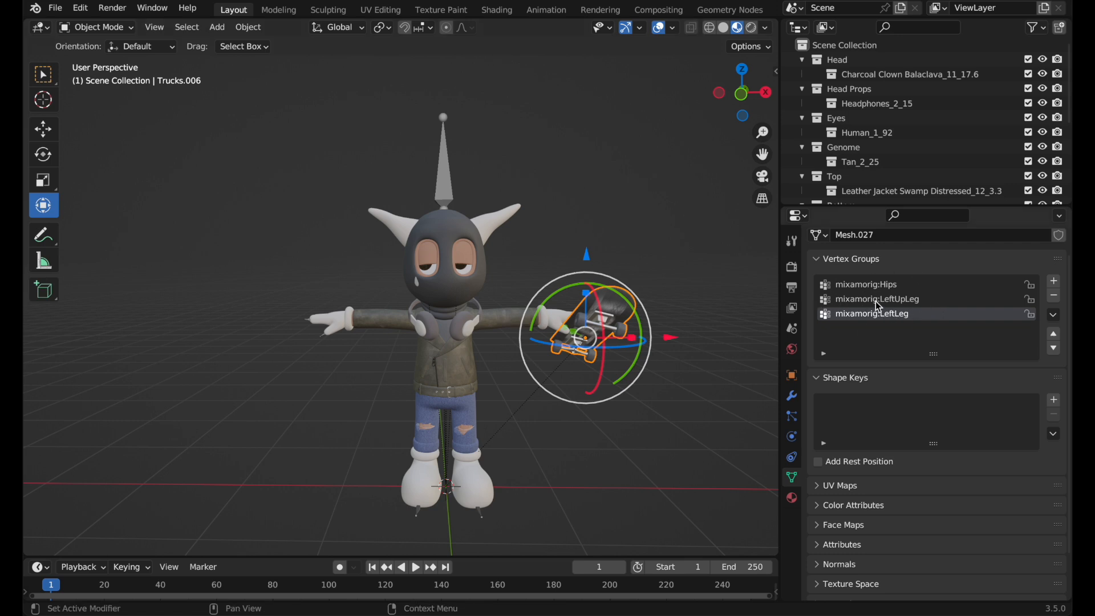
{"action": "left_click", "coordinate": [509, 322]}
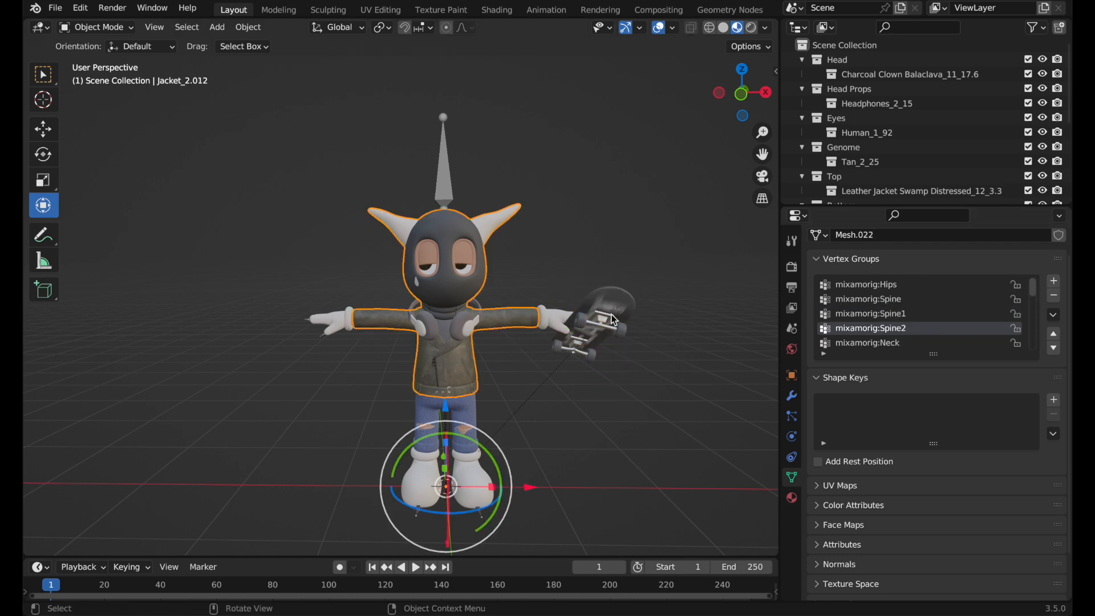
{"action": "scroll", "coordinate": [865, 303], "scroll_direction": "down", "scroll_amount": 5}
{"action": "scroll", "coordinate": [867, 308], "scroll_direction": "down", "scroll_amount": 5}
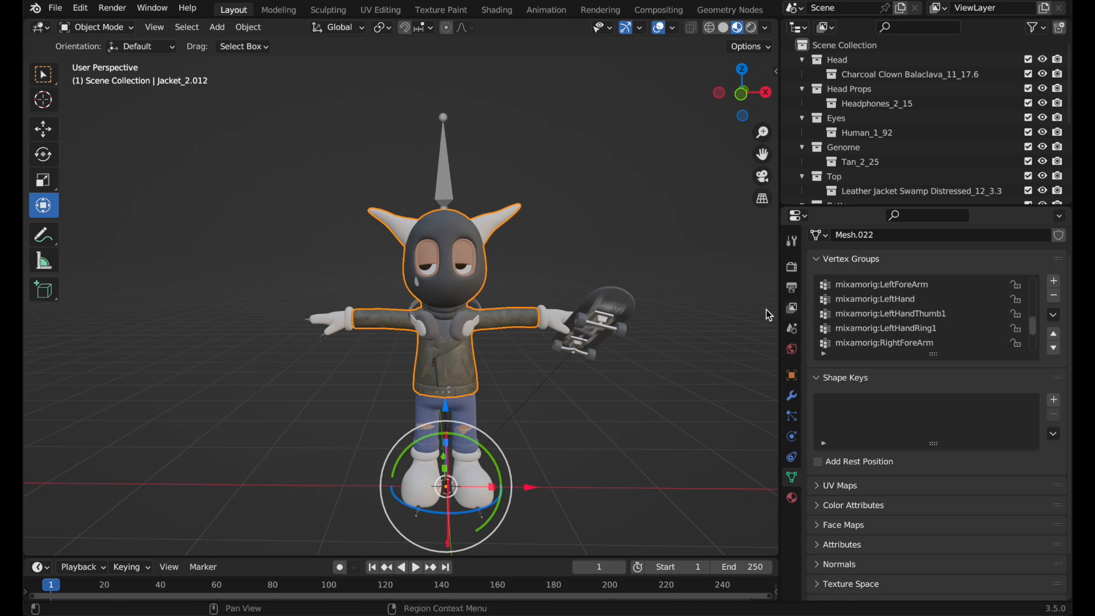
Add a vertex group named mixamorig:LeftHand to the skateboard
{"action": "left_click", "coordinate": [624, 318]}
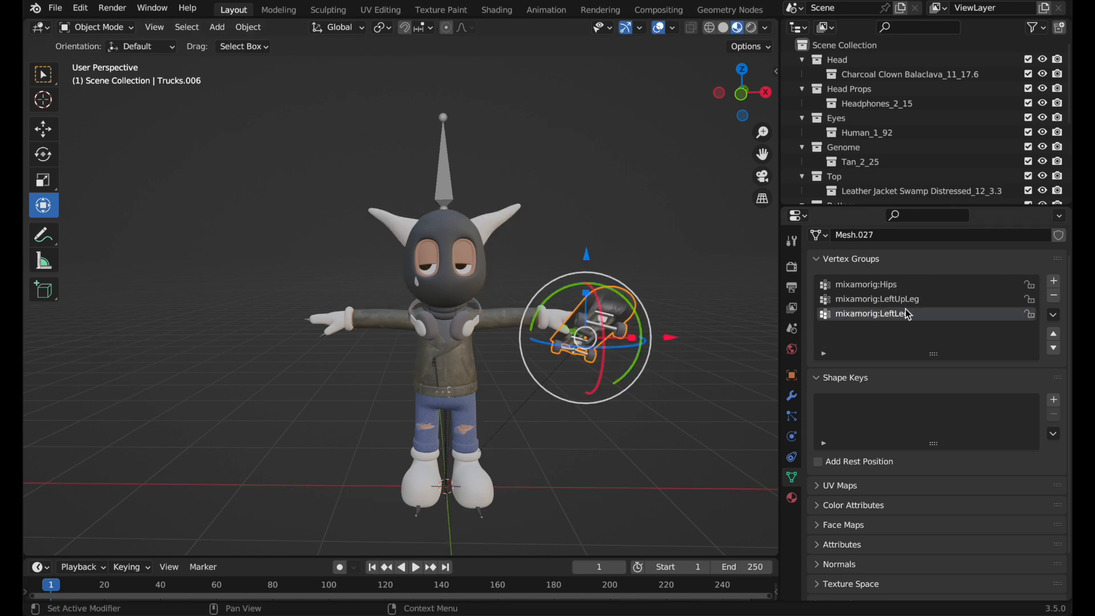
{"action": "left_click", "coordinate": [1054, 283]}
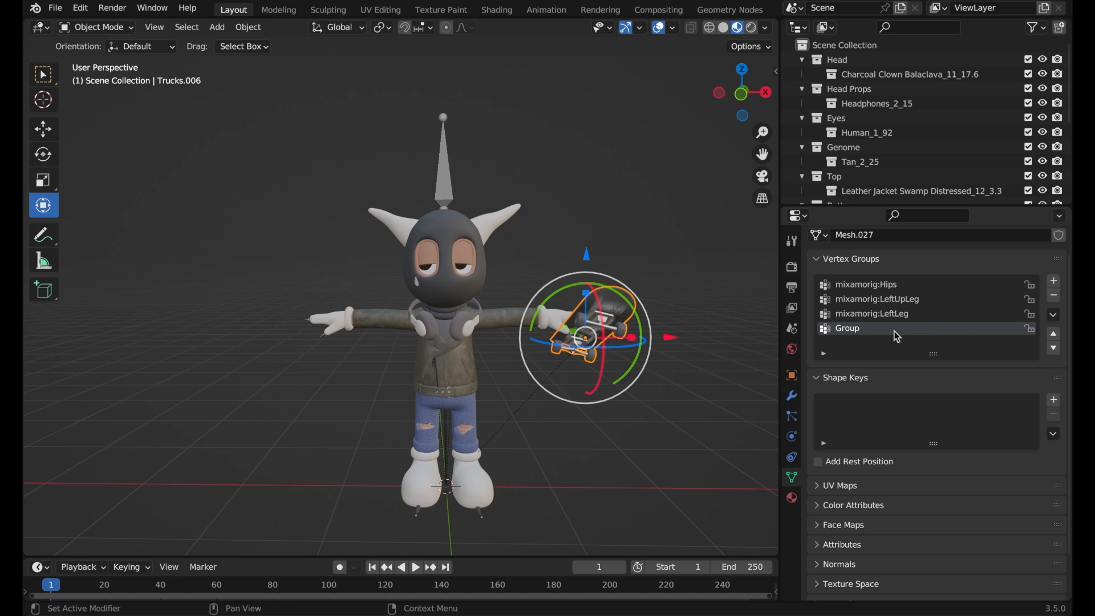
{"action": "left_click", "coordinate": [861, 329]}
{"action": "type", "text": "mixamorig:"}
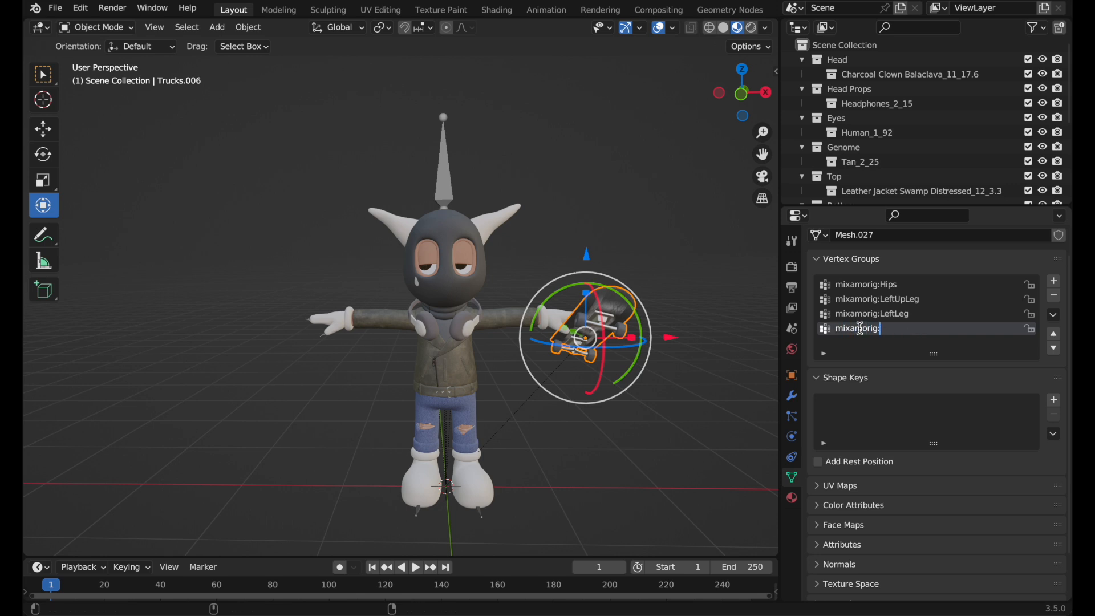
{"action": "type", "text": "LeftHand"}
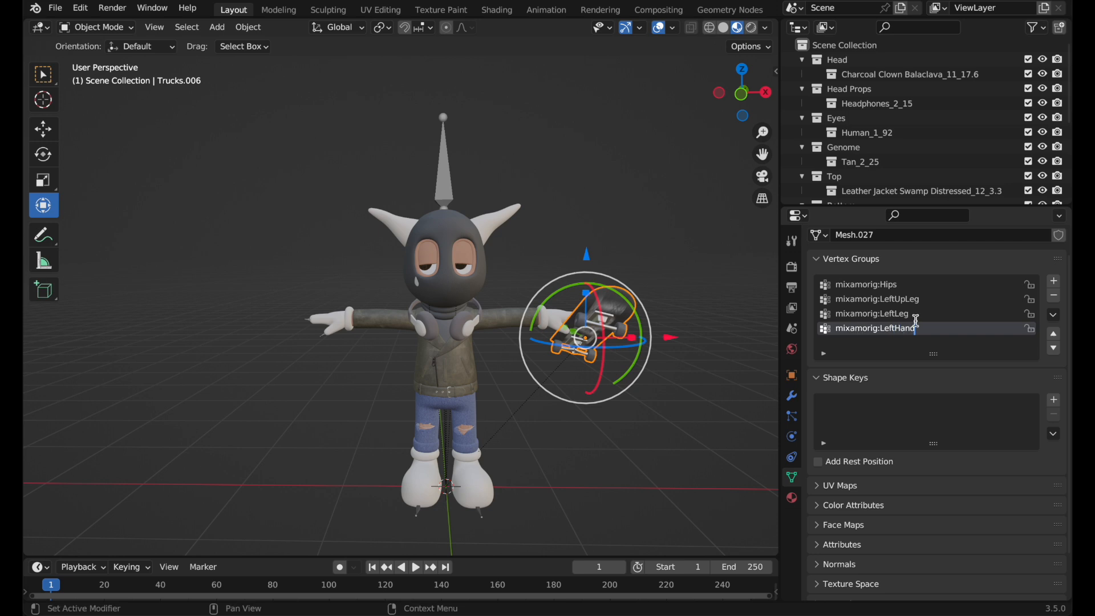
Compare the spelling of the left hand group with the jacket's vertex groups and reselect the skateboard
{"action": "left_click", "coordinate": [514, 320]}
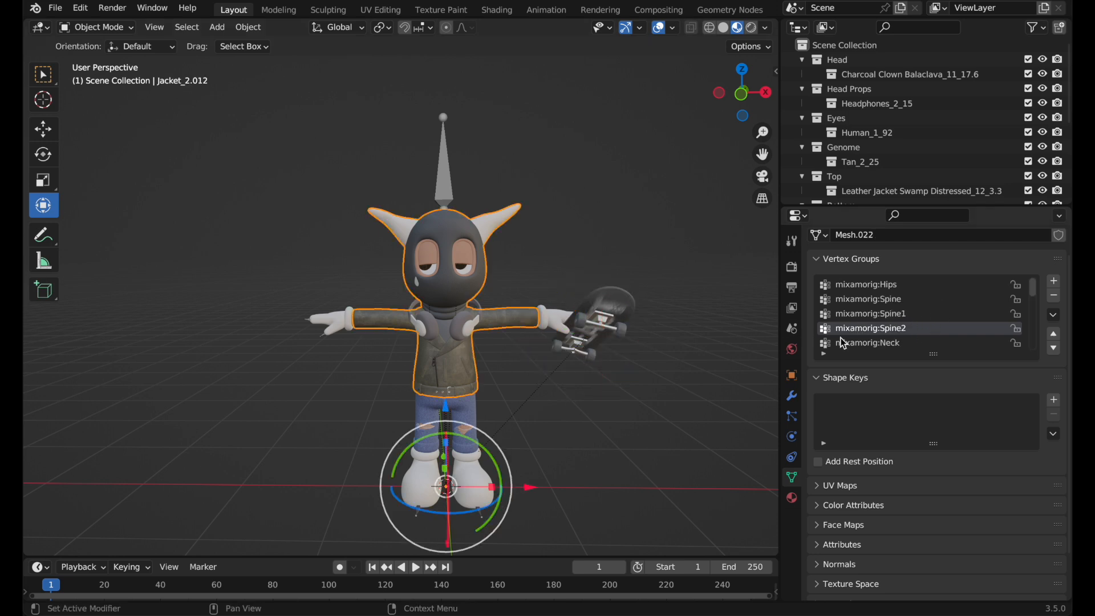
{"action": "scroll", "coordinate": [887, 327], "scroll_direction": "down", "scroll_amount": 4}
{"action": "scroll", "coordinate": [899, 343], "scroll_direction": "down", "scroll_amount": 4}
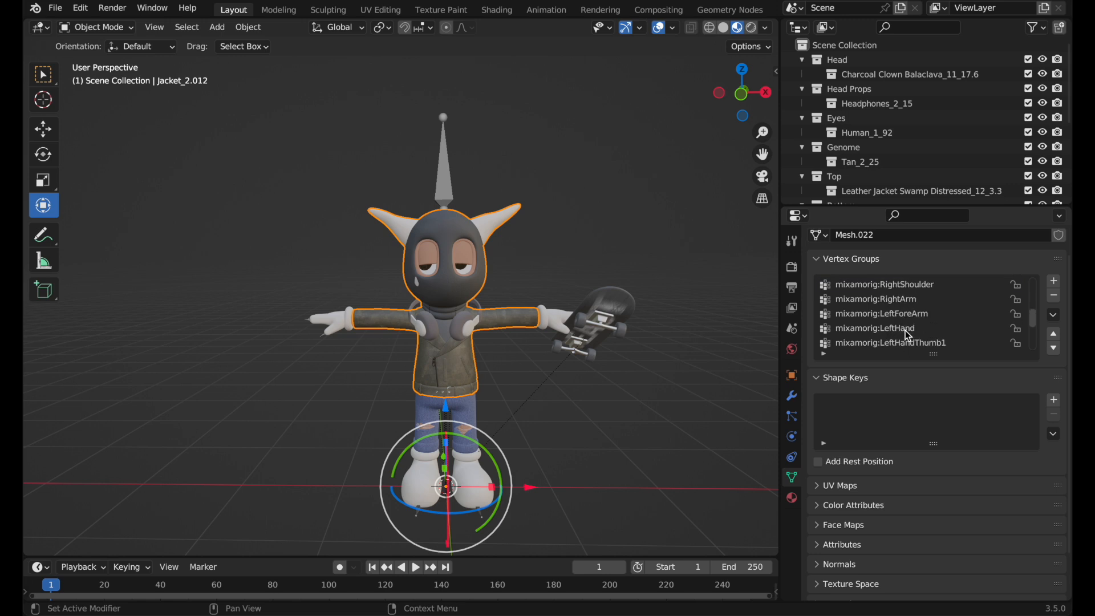
{"action": "left_click", "coordinate": [616, 306]}
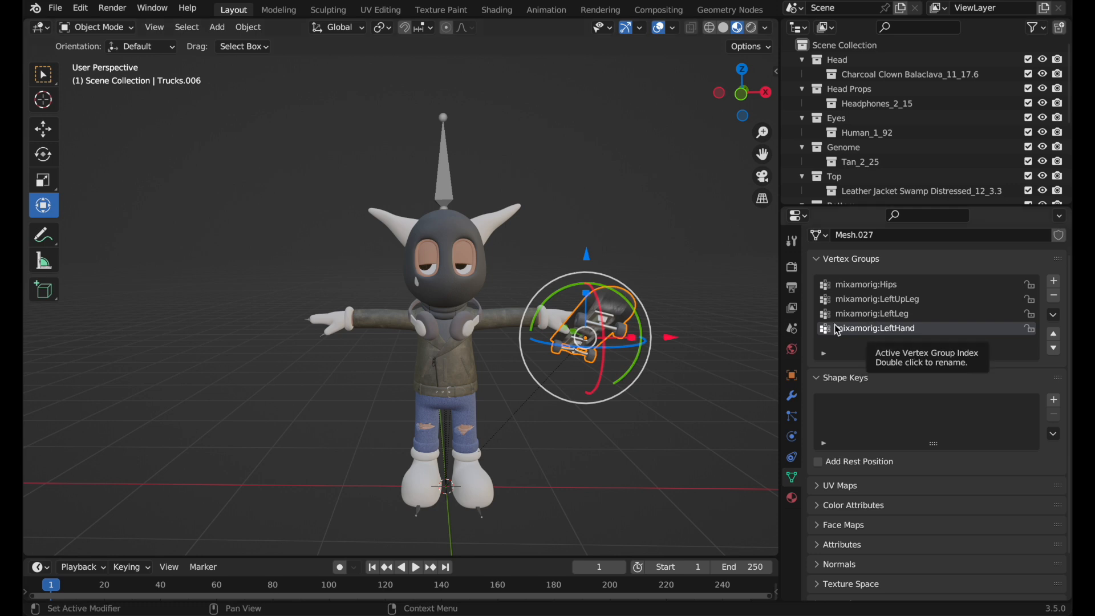
Switch the skateboard to Weight Paint mode and examine its mixamorig:LeftHand weights from several angles
{"action": "left_click", "coordinate": [111, 28]}
{"action": "left_click", "coordinate": [90, 108]}
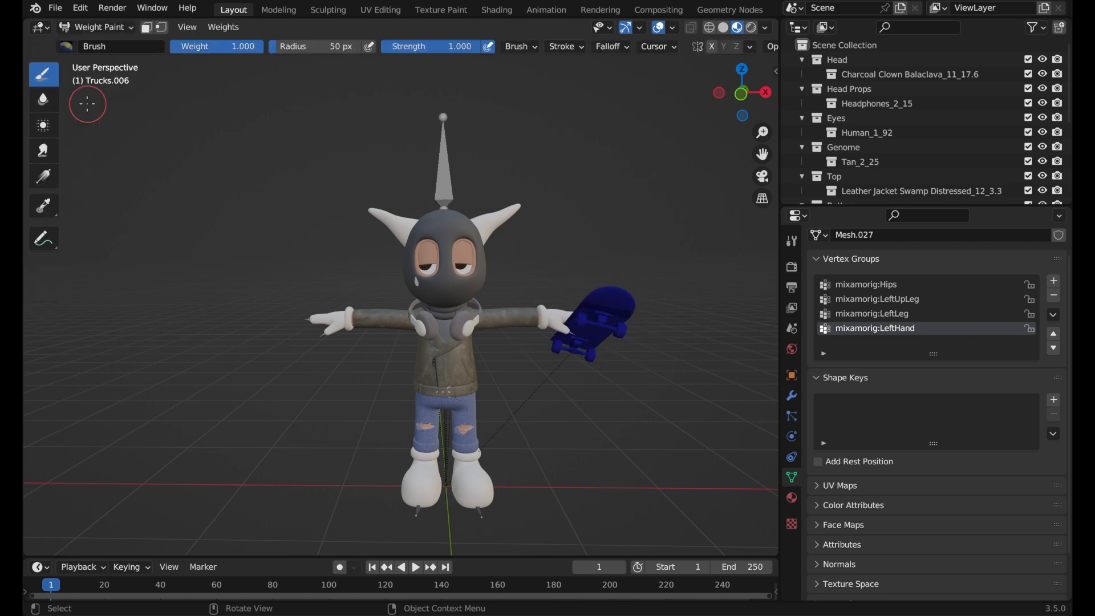
{"action": "mouse_move", "coordinate": [610, 318]}
{"action": "middle_mouse_down"}
{"action": "mouse_move", "coordinate": [623, 362]}
{"action": "mouse_move", "coordinate": [584, 257]}
{"action": "mouse_move", "coordinate": [597, 314]}
{"action": "middle_mouse_up"}
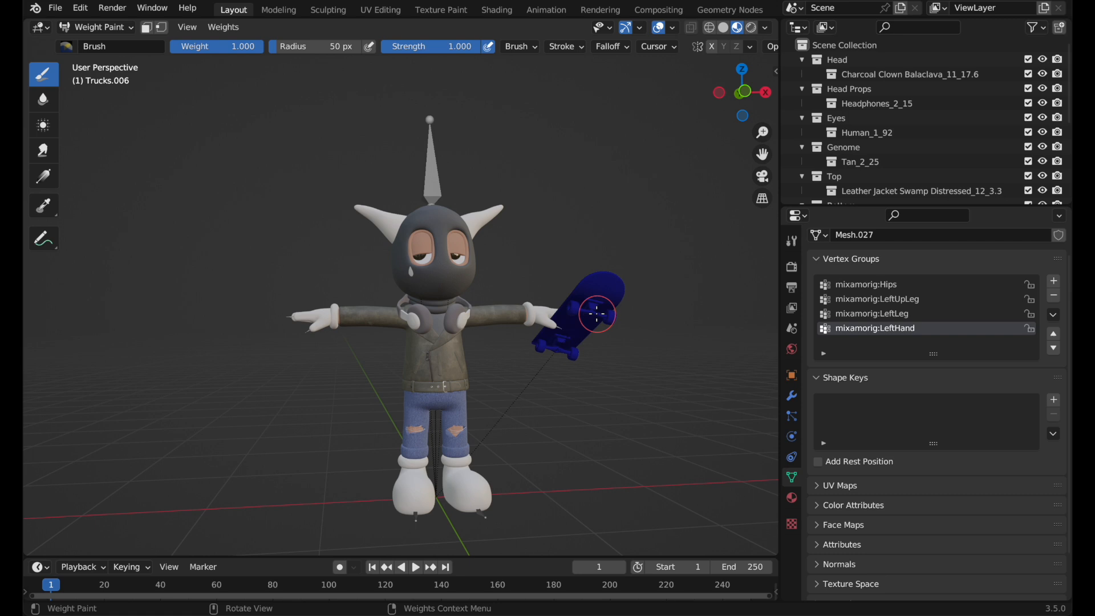
{"action": "scroll", "coordinate": [601, 306], "scroll_direction": "right", "scroll_amount": 10}
{"action": "scroll", "coordinate": [602, 306], "scroll_direction": "right", "scroll_amount": 5, "text": "shift"}
{"action": "scroll", "coordinate": [602, 307], "scroll_direction": "up", "scroll_amount": 5, "text": "ctrl"}
{"action": "scroll", "coordinate": [602, 306], "scroll_direction": "left", "scroll_amount": 10}
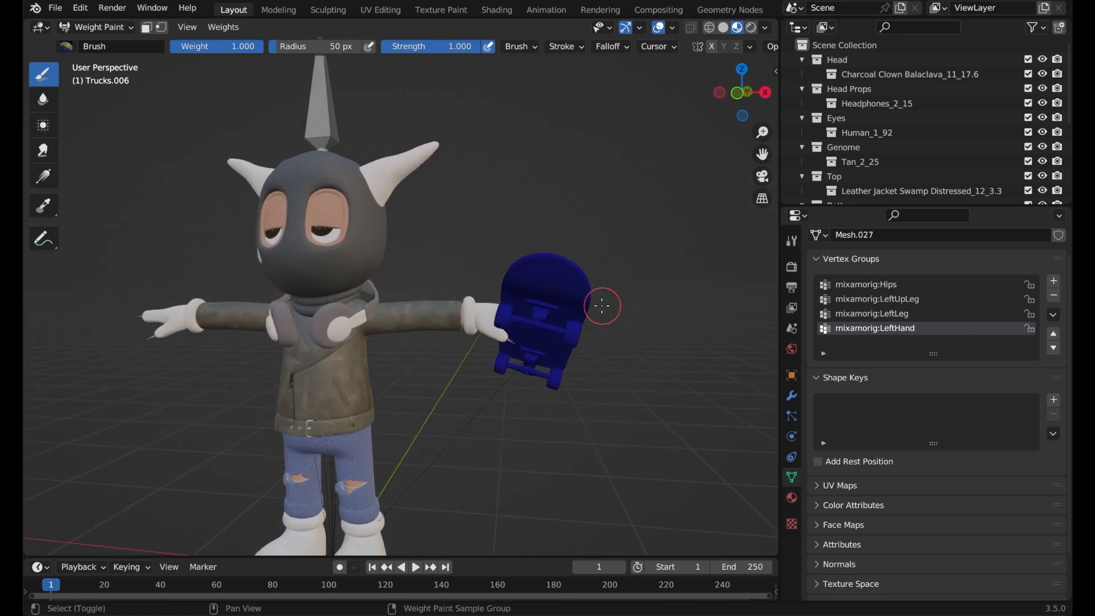
{"action": "scroll", "coordinate": [602, 306], "scroll_direction": "left", "scroll_amount": 5}
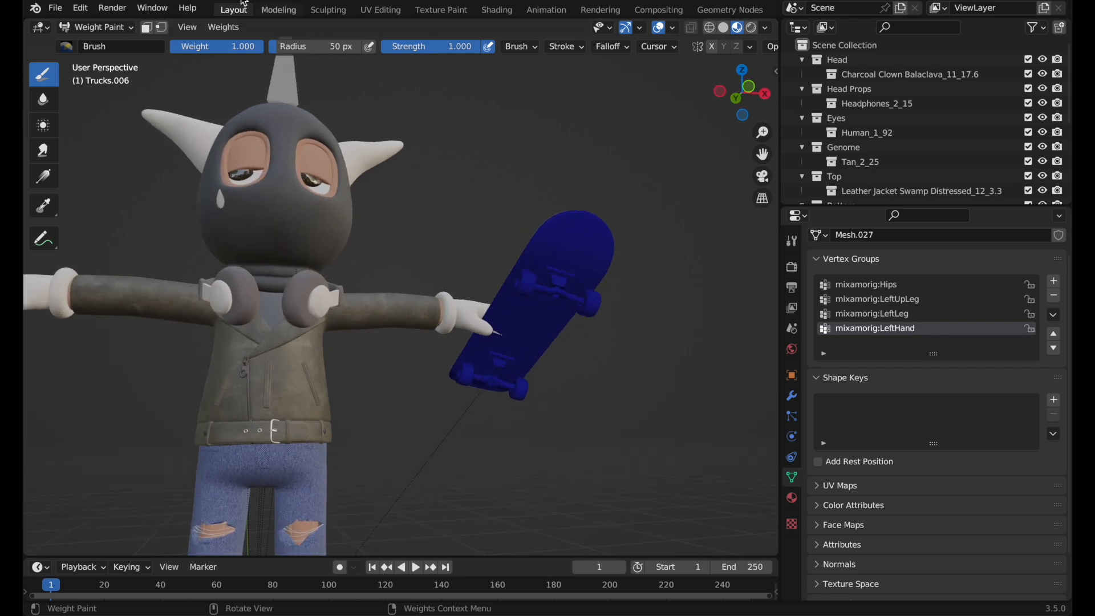
{"action": "left_click", "coordinate": [76, 53]}
{"action": "key", "text": "Escape"}
{"action": "scroll", "coordinate": [442, 208], "scroll_direction": "down", "scroll_amount": 5}
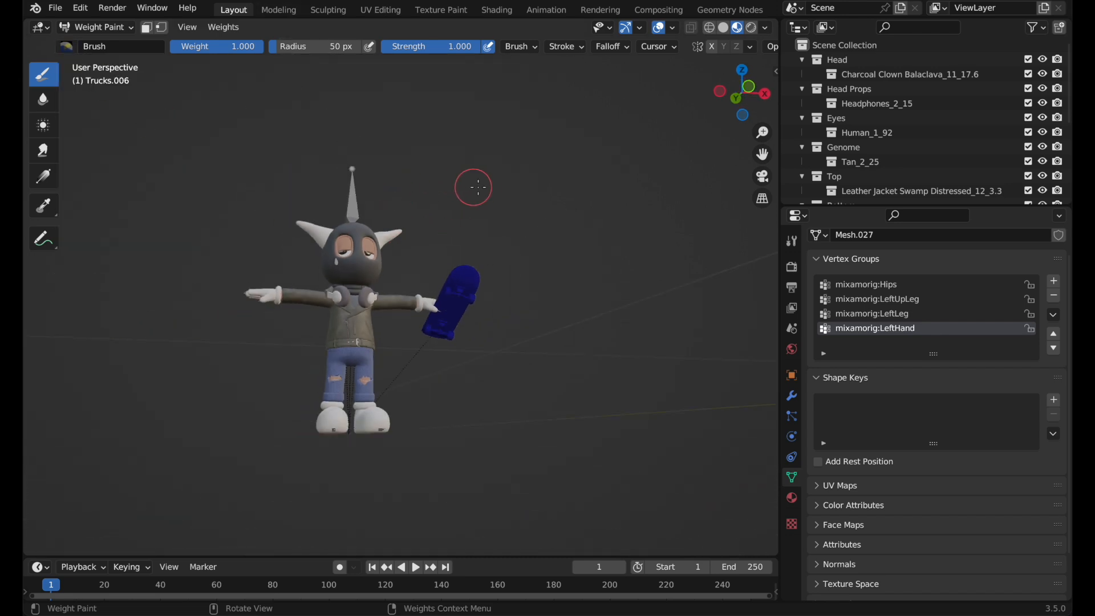
{"action": "middle_click_drag", "start_coordinate": [369, 173], "coordinate": [89, 61]}
{"action": "left_click", "coordinate": [74, 49]}
{"action": "left_click", "coordinate": [517, 49]}
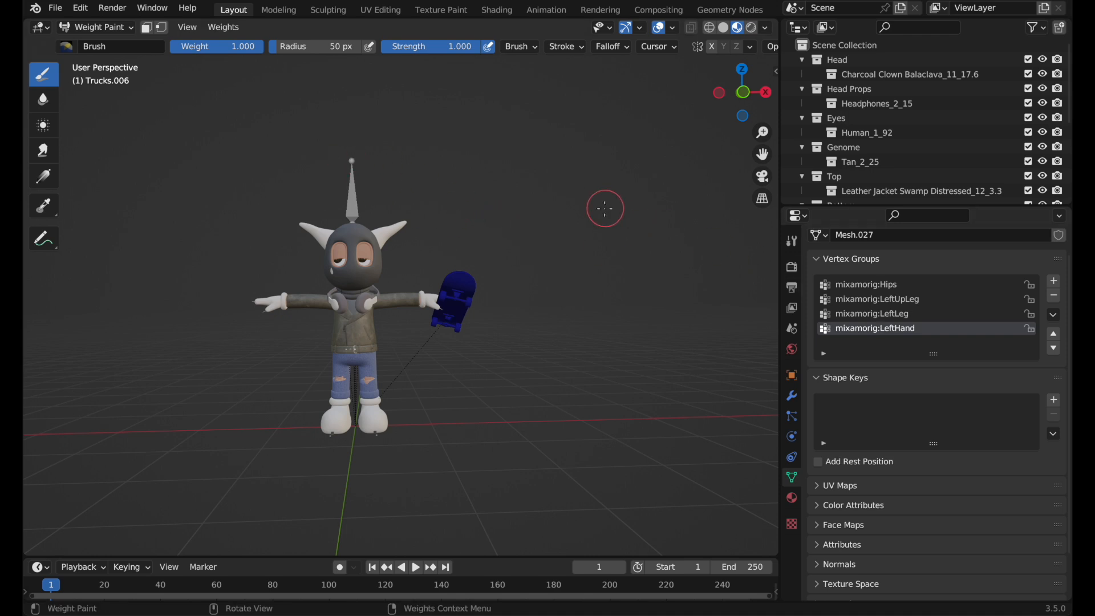
{"action": "scroll", "coordinate": [605, 209], "scroll_direction": "left", "scroll_amount": 5, "text": "shift"}
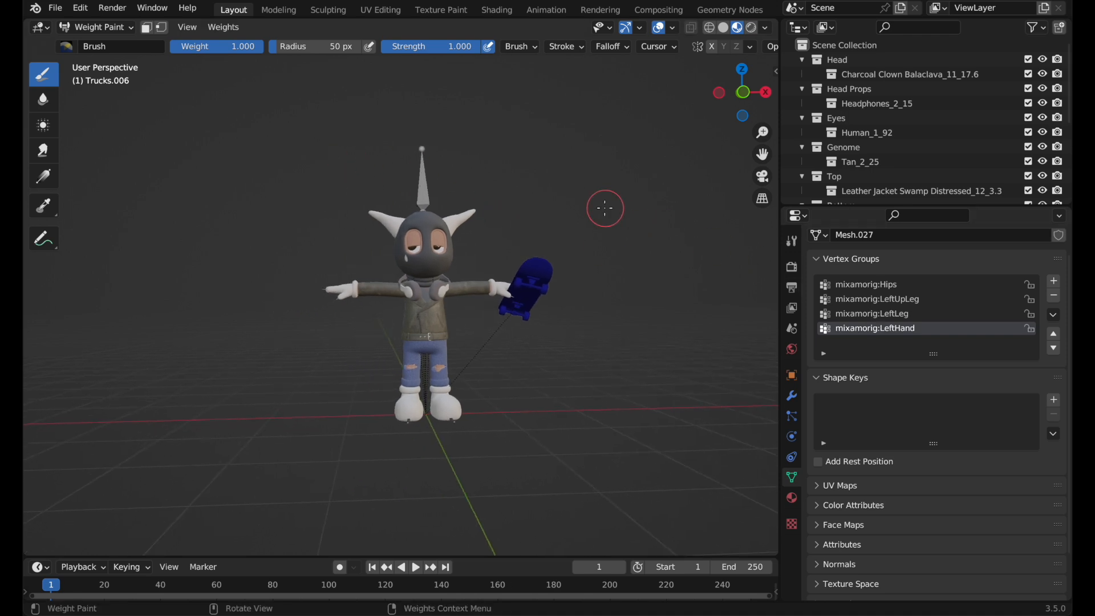
{"action": "middle_click_drag", "start_coordinate": [605, 208], "coordinate": [580, 208]}
Return to Object Mode and copy all objects of the character, rig and skateboard
{"action": "left_click", "coordinate": [96, 27]}
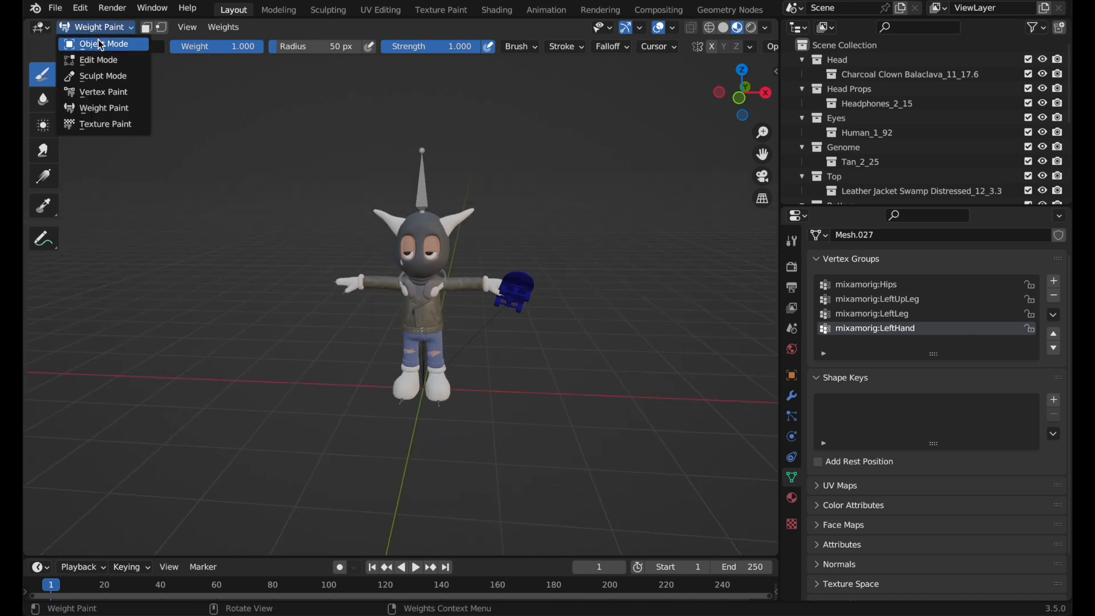
{"action": "left_click", "coordinate": [92, 41]}
{"action": "key", "text": "a"}
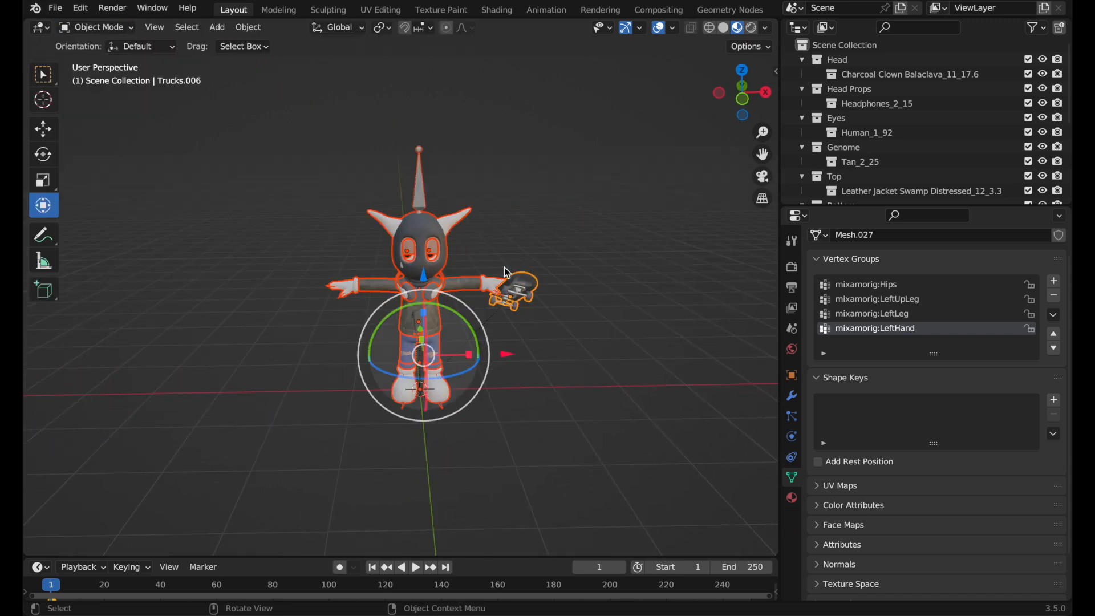
{"action": "key", "text": "ctrl+c"}
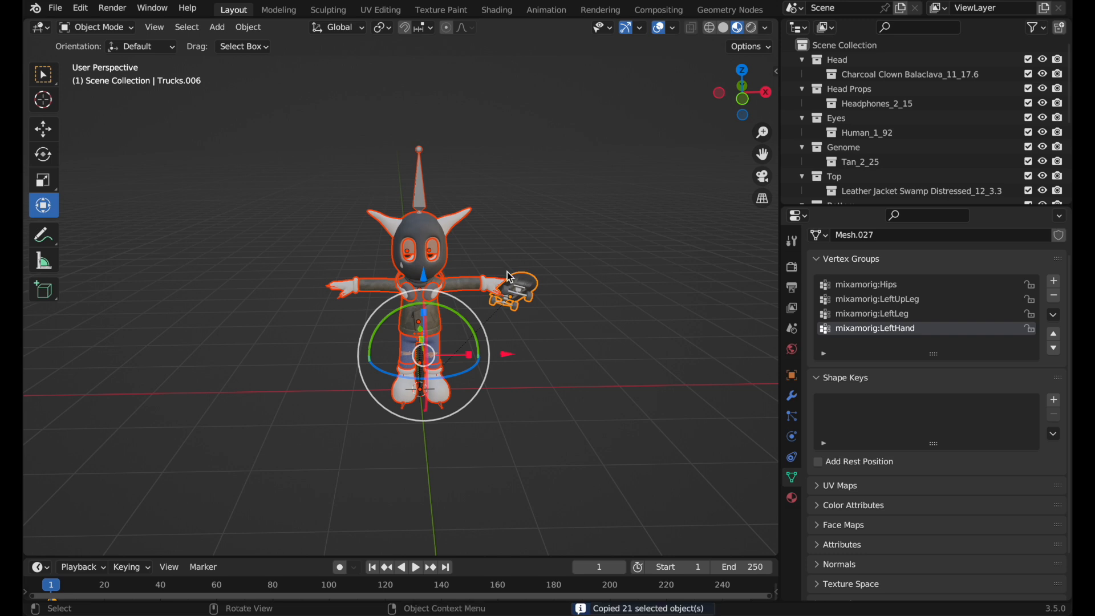
{"action": "right_click", "coordinate": [445, 249]}
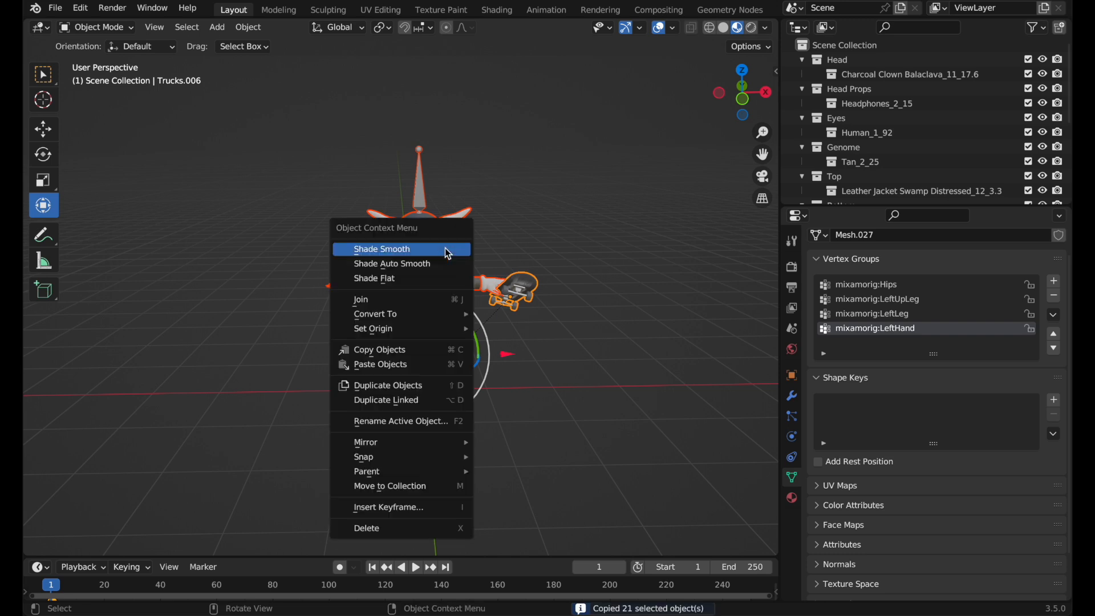
{"action": "left_click", "coordinate": [418, 353]}
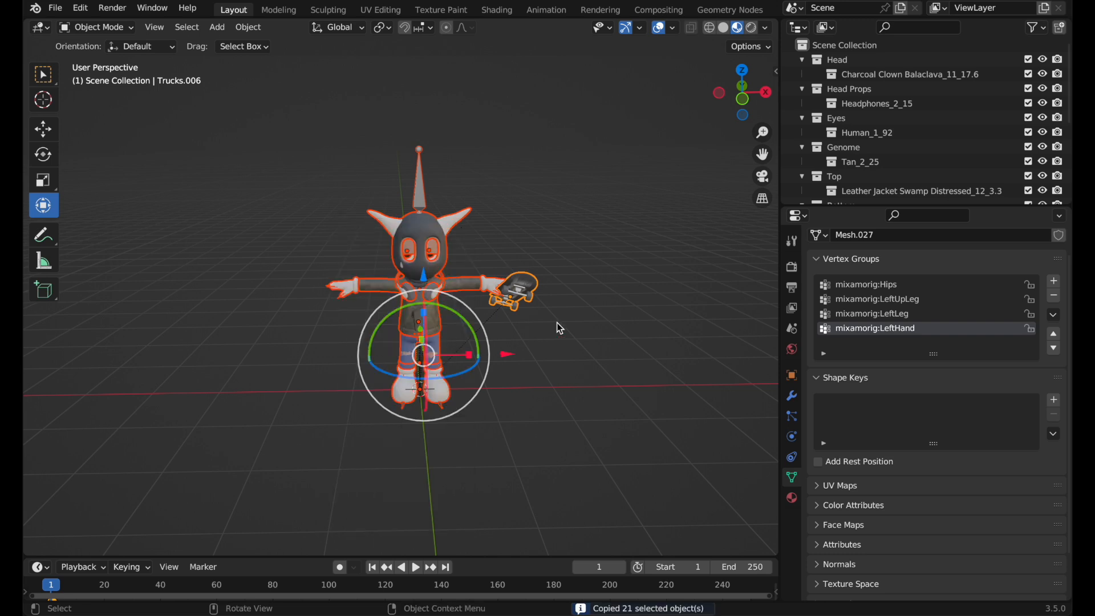
Start a new scene file without saving the changes to 757.blend
{"action": "left_click", "coordinate": [66, 9]}
{"action": "mouse_move", "coordinate": [74, 22]}
{"action": "left_click", "coordinate": [199, 23]}
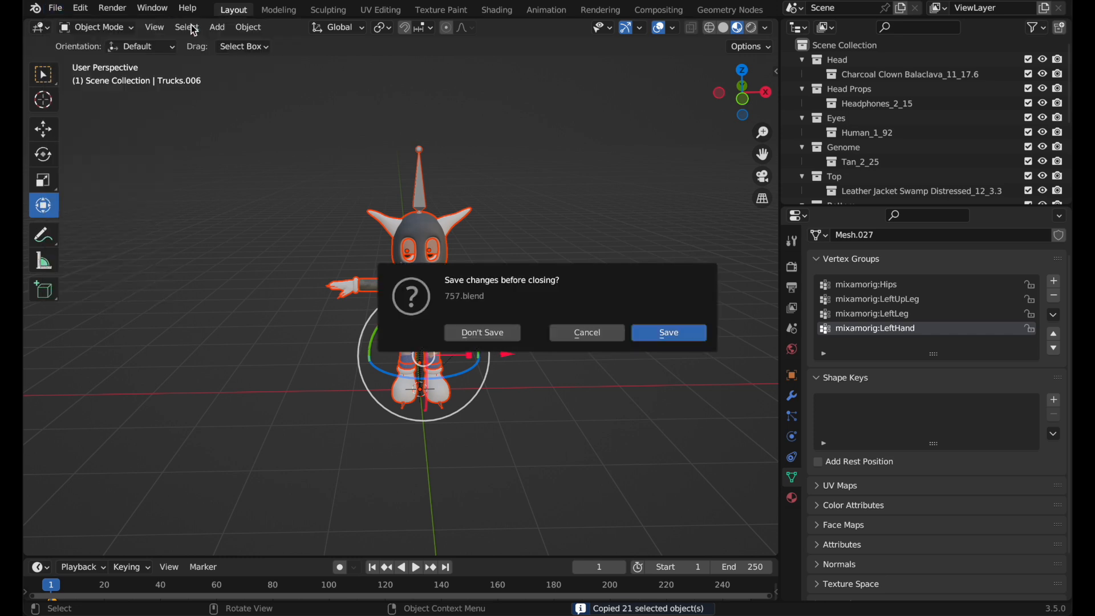
{"action": "left_click", "coordinate": [493, 336]}
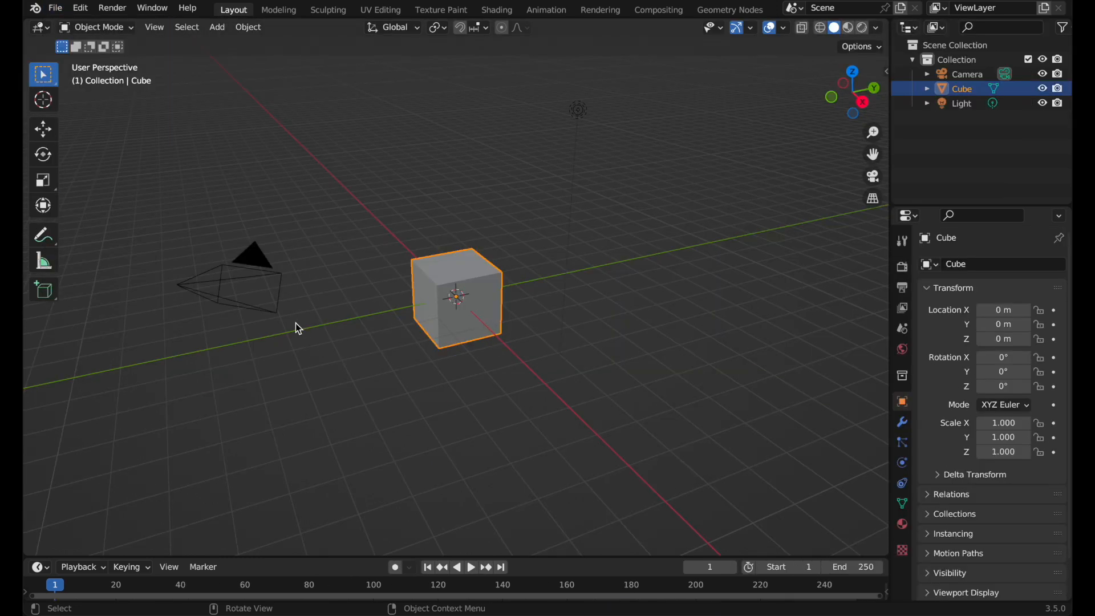
Delete the default camera, cube and light from the new scene
{"action": "key", "text": "a"}
{"action": "key", "text": "x"}
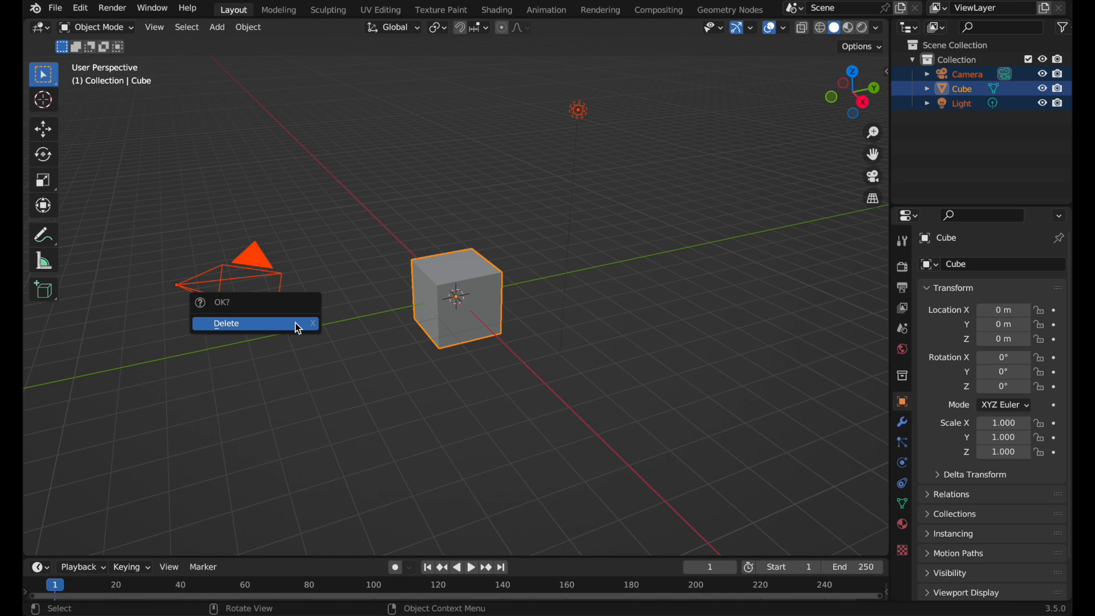
{"action": "left_click", "coordinate": [296, 324]}
Paste the copied character, rig and skateboard objects into the empty scene
{"action": "left_click", "coordinate": [252, 28]}
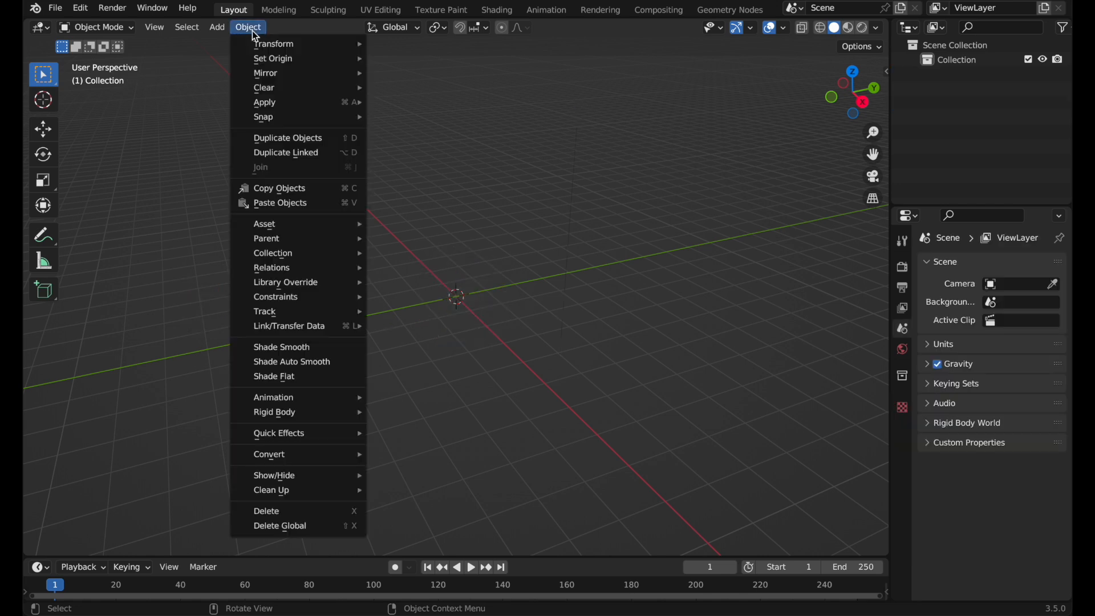
{"action": "left_click", "coordinate": [290, 204]}
{"action": "middle_click_drag", "start_coordinate": [288, 203], "coordinate": [821, 41]}
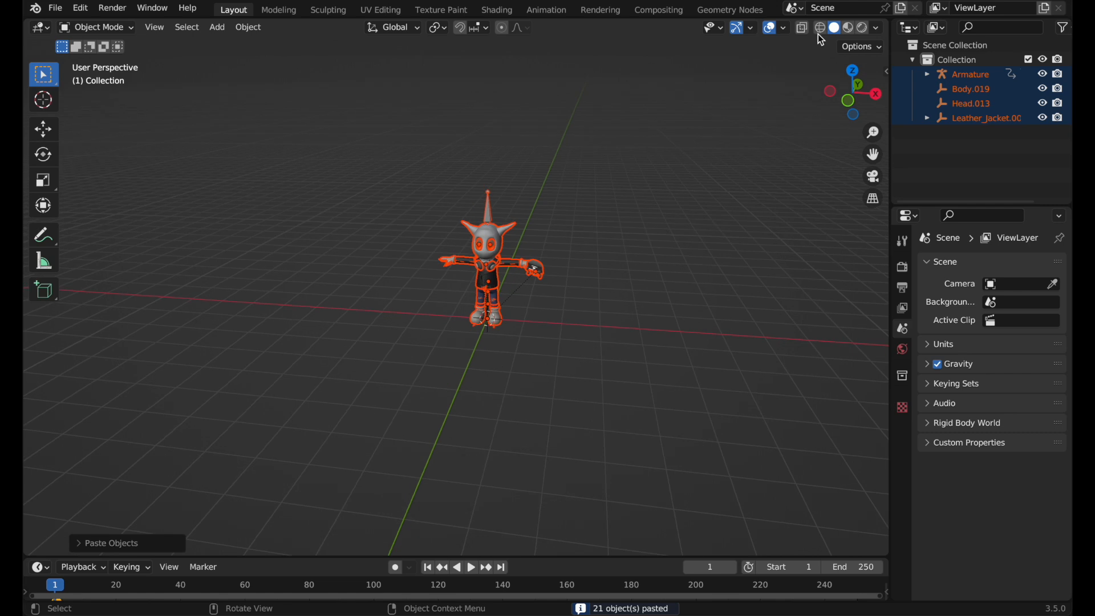
Switch the viewport to Material Preview shading and deselect the pasted objects
{"action": "left_click", "coordinate": [852, 27]}
{"action": "scroll", "coordinate": [575, 322], "scroll_direction": "up", "scroll_amount": 9}
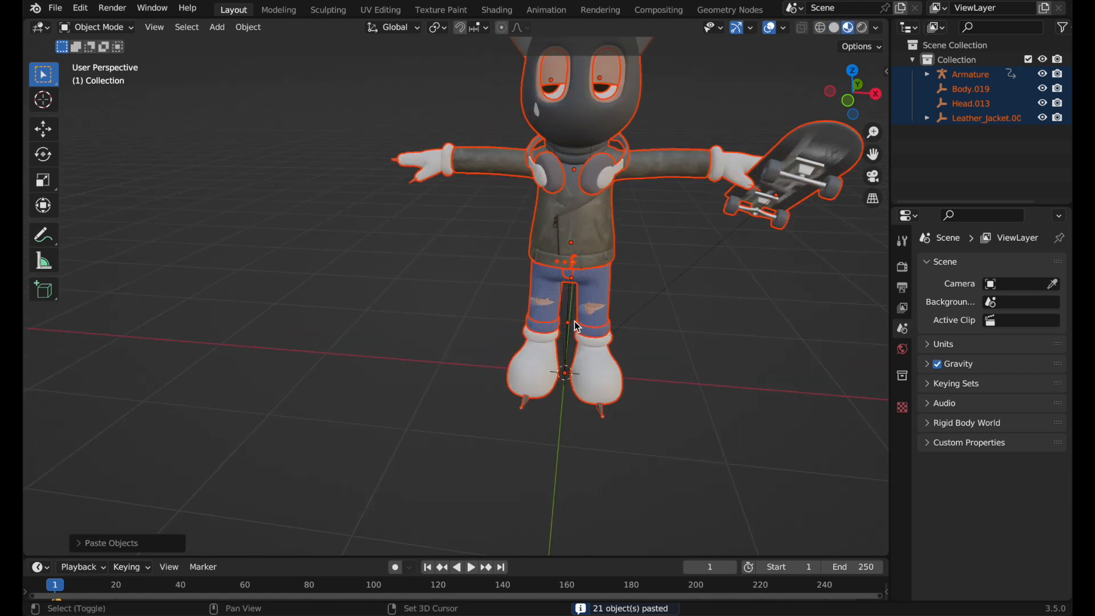
{"action": "scroll", "coordinate": [574, 321], "scroll_direction": "up", "scroll_amount": 5, "text": "shift"}
{"action": "scroll", "coordinate": [574, 321], "scroll_direction": "up", "scroll_amount": 6, "text": "shift"}
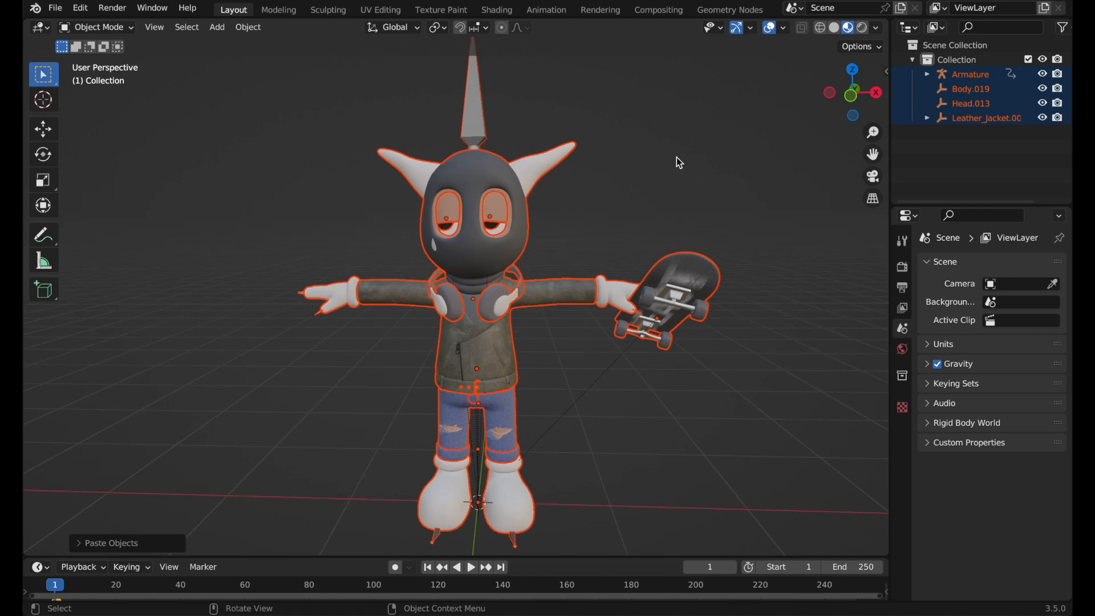
{"action": "left_click", "coordinate": [685, 269]}
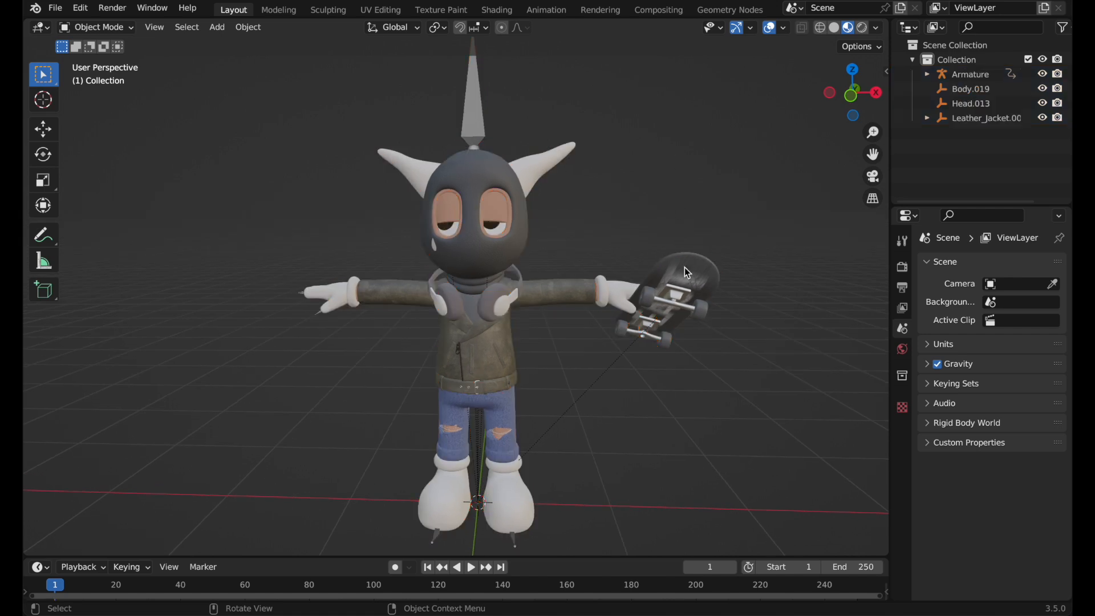
Switch the skateboard to Weight Paint mode and choose the Add brush
{"action": "left_click", "coordinate": [93, 30]}
{"action": "left_click", "coordinate": [102, 108]}
{"action": "left_click", "coordinate": [69, 48]}
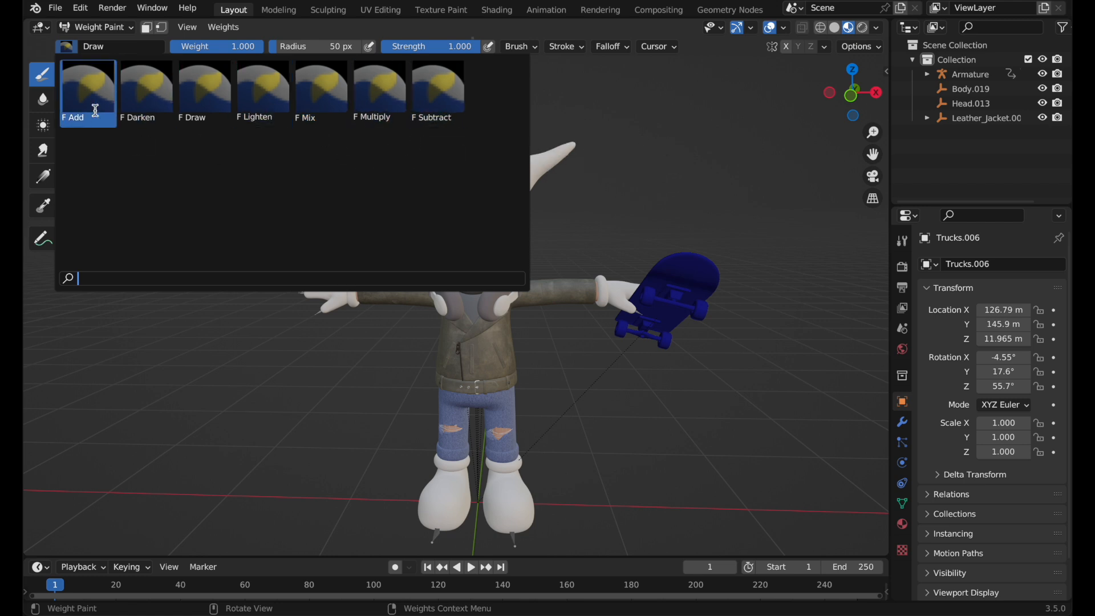
{"action": "left_click", "coordinate": [89, 91]}
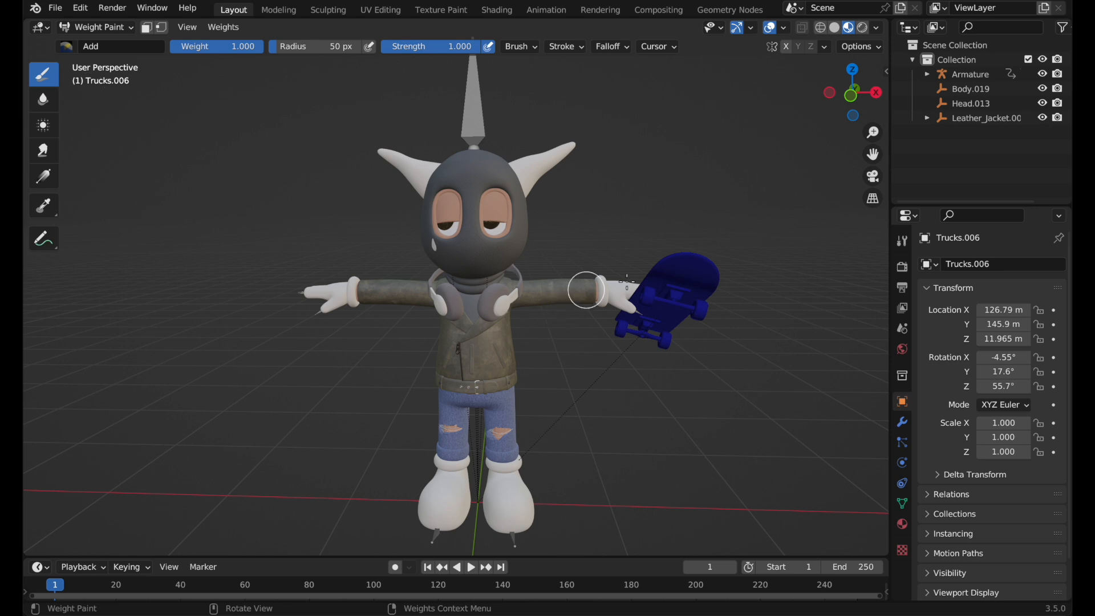
Paint weight 1.000 over the whole skateboard, enlarging the Add brush radius to 101 px
{"action": "middle_click_drag", "start_coordinate": [668, 344], "coordinate": [652, 239]}
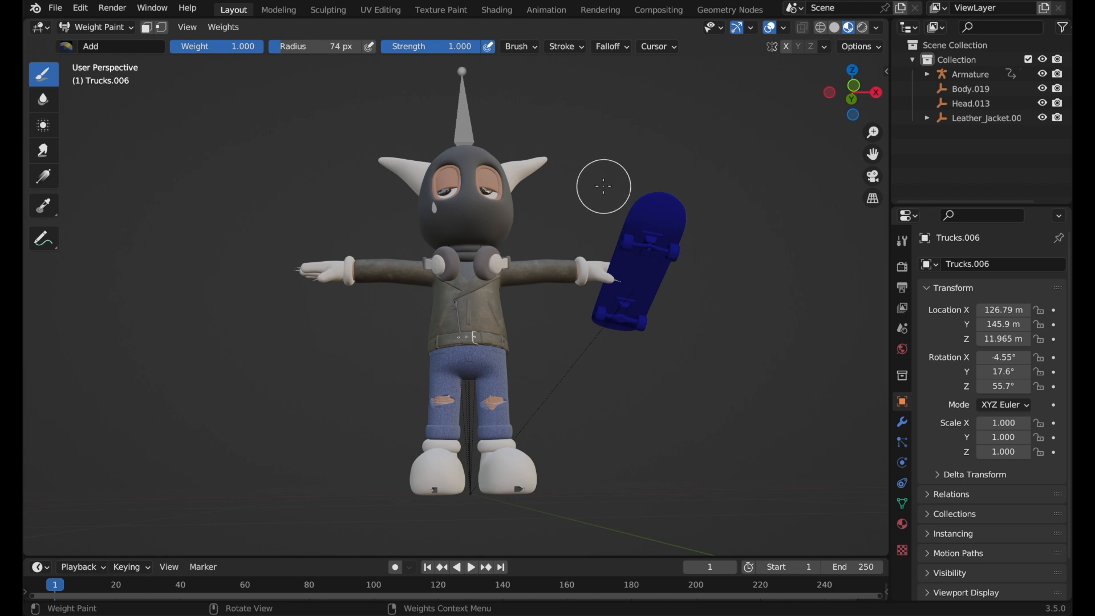
{"action": "mouse_move", "coordinate": [641, 207]}
{"action": "left_mouse_down"}
{"action": "mouse_move", "coordinate": [618, 325]}
{"action": "mouse_move", "coordinate": [660, 293]}
{"action": "mouse_move", "coordinate": [639, 246]}
{"action": "mouse_move", "coordinate": [641, 214]}
{"action": "mouse_move", "coordinate": [606, 245]}
{"action": "mouse_move", "coordinate": [631, 224]}
{"action": "mouse_move", "coordinate": [665, 229]}
{"action": "mouse_move", "coordinate": [645, 293]}
{"action": "mouse_move", "coordinate": [608, 325]}
{"action": "mouse_move", "coordinate": [628, 341]}
{"action": "left_mouse_up"}
{"action": "middle_click_drag", "start_coordinate": [628, 340], "coordinate": [705, 325]}
{"action": "middle_click_drag", "start_coordinate": [716, 276], "coordinate": [740, 262]}
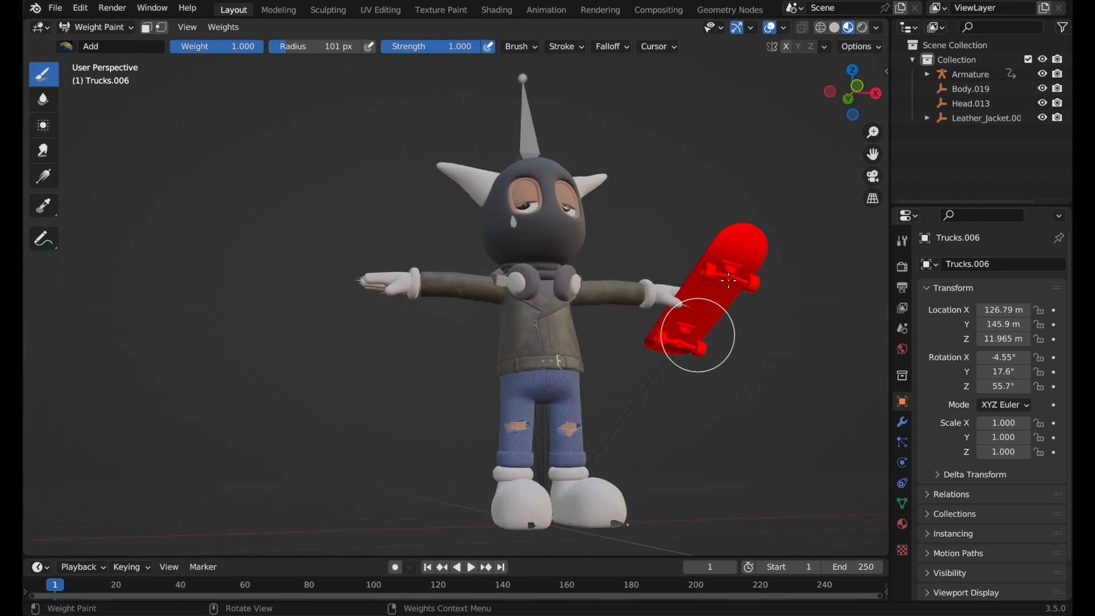
{"action": "mouse_move", "coordinate": [726, 306]}
{"action": "middle_mouse_down"}
{"action": "mouse_move", "coordinate": [733, 269]}
{"action": "mouse_move", "coordinate": [772, 371]}
{"action": "middle_mouse_up"}
{"action": "mouse_move", "coordinate": [772, 330]}
{"action": "middle_mouse_down"}
{"action": "mouse_move", "coordinate": [754, 343]}
{"action": "mouse_move", "coordinate": [772, 367]}
{"action": "mouse_move", "coordinate": [813, 335]}
{"action": "mouse_move", "coordinate": [826, 303]}
{"action": "mouse_move", "coordinate": [766, 342]}
{"action": "mouse_move", "coordinate": [708, 337]}
{"action": "mouse_move", "coordinate": [709, 350]}
{"action": "mouse_move", "coordinate": [692, 257]}
{"action": "mouse_move", "coordinate": [878, 374]}
{"action": "middle_mouse_up"}
Widen the properties area and make mixamorig:LeftLeg the skateboard's active vertex group
{"action": "left_click_drag", "start_coordinate": [889, 362], "coordinate": [789, 365]}
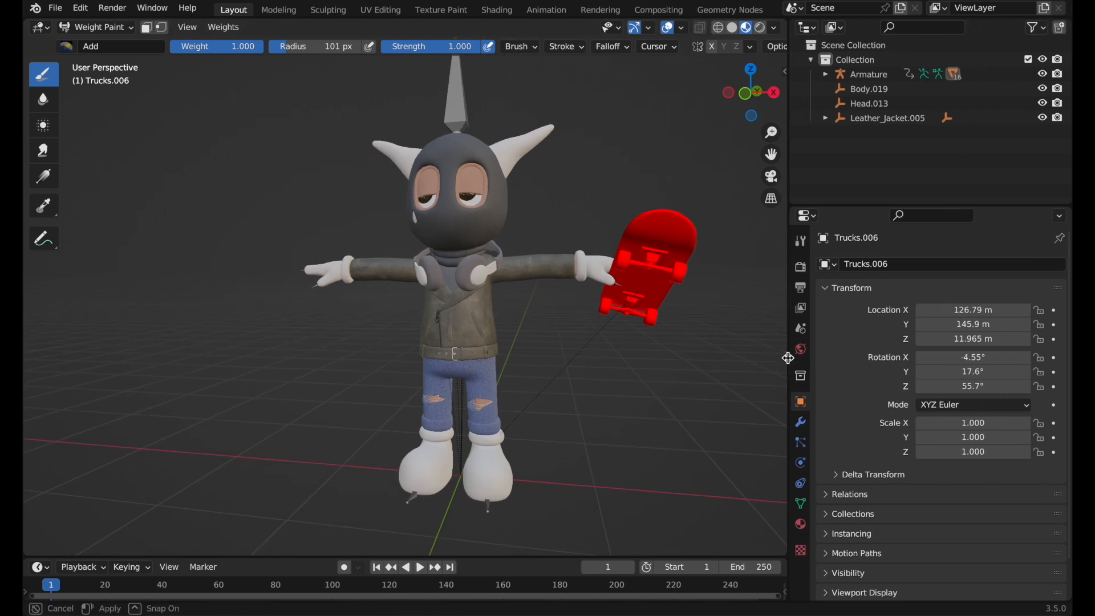
{"action": "left_click", "coordinate": [802, 505]}
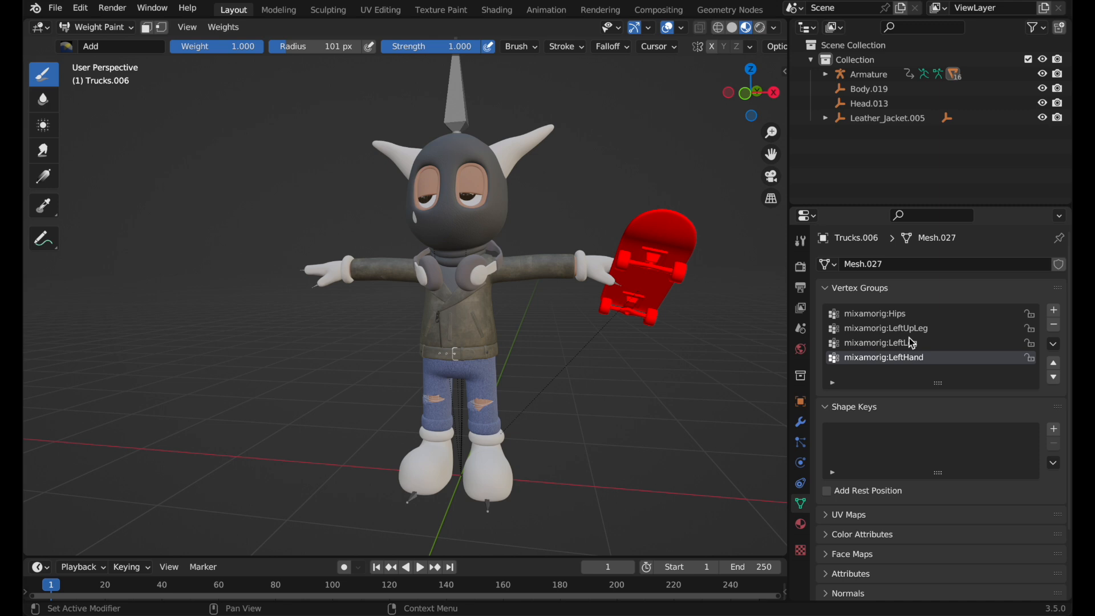
{"action": "left_click", "coordinate": [926, 344]}
Erase the mixamorig:LeftLeg weights from the skateboard's wheels, trucks and deck with the Subtract brush
{"action": "mouse_move", "coordinate": [634, 349]}
{"action": "middle_mouse_down"}
{"action": "mouse_move", "coordinate": [625, 274]}
{"action": "mouse_move", "coordinate": [640, 313]}
{"action": "mouse_move", "coordinate": [634, 335]}
{"action": "middle_mouse_up"}
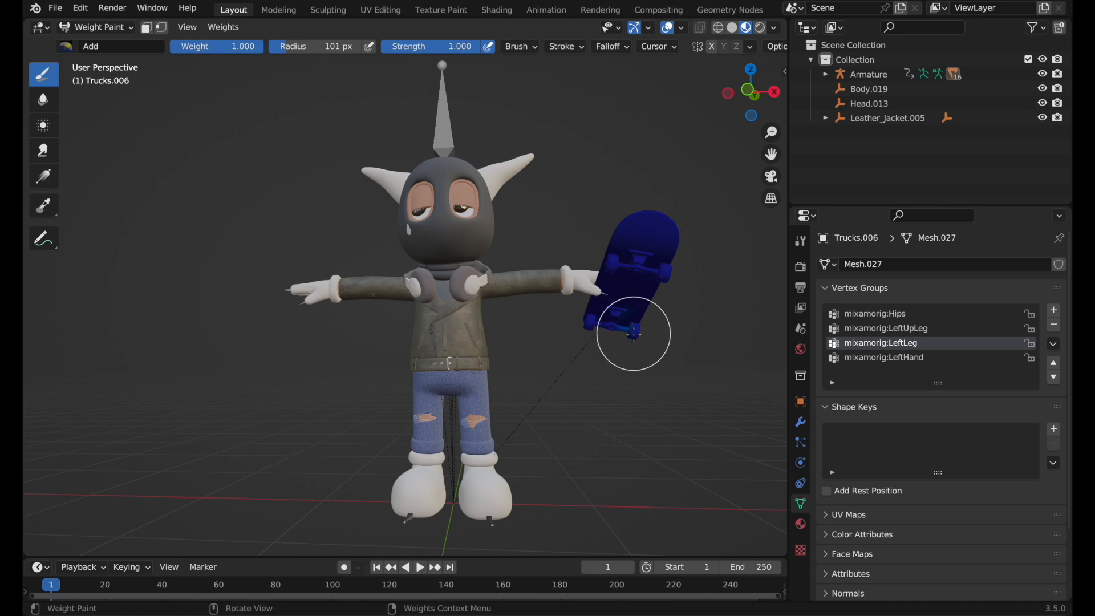
{"action": "scroll", "coordinate": [629, 333], "scroll_direction": "up", "scroll_amount": 8}
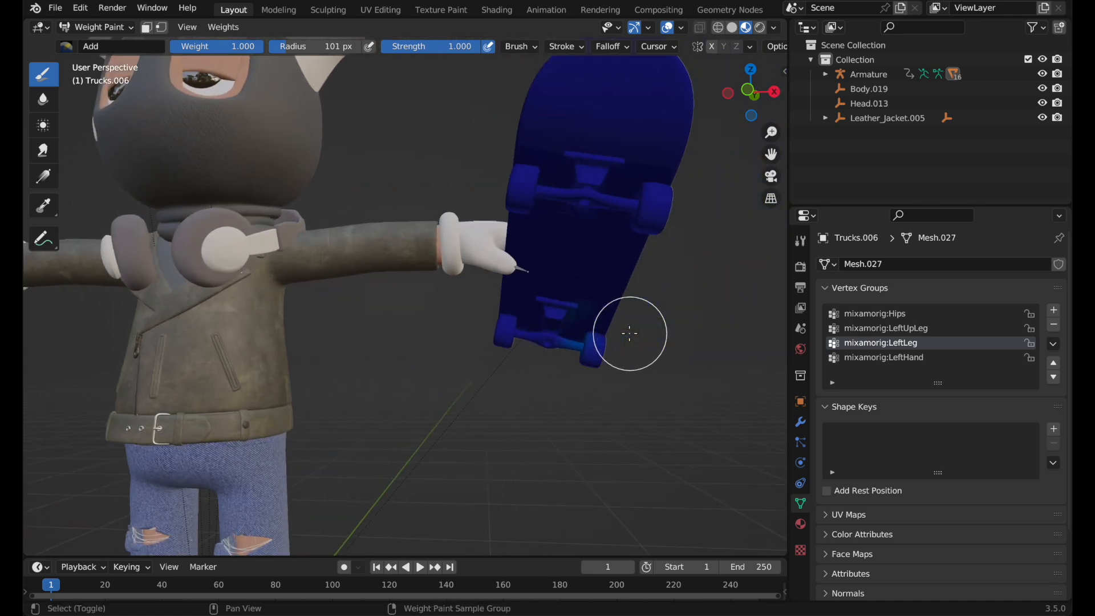
{"action": "middle_click_drag", "start_coordinate": [630, 333], "coordinate": [651, 356], "text": "shift"}
{"action": "scroll", "coordinate": [630, 335], "scroll_direction": "up", "scroll_amount": 3}
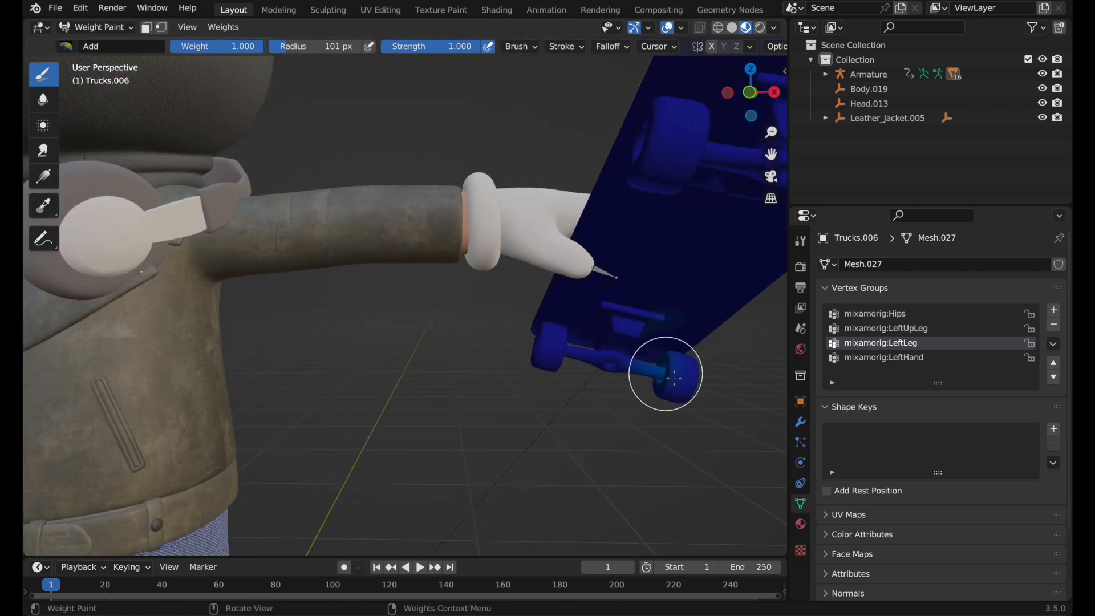
{"action": "left_click", "coordinate": [73, 50]}
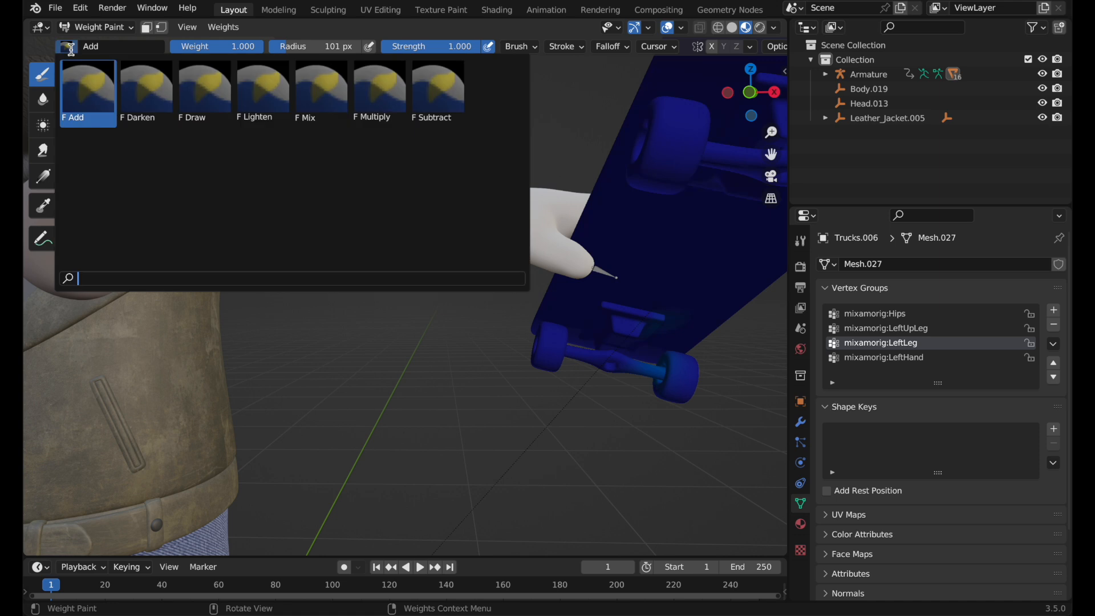
{"action": "left_click", "coordinate": [435, 91]}
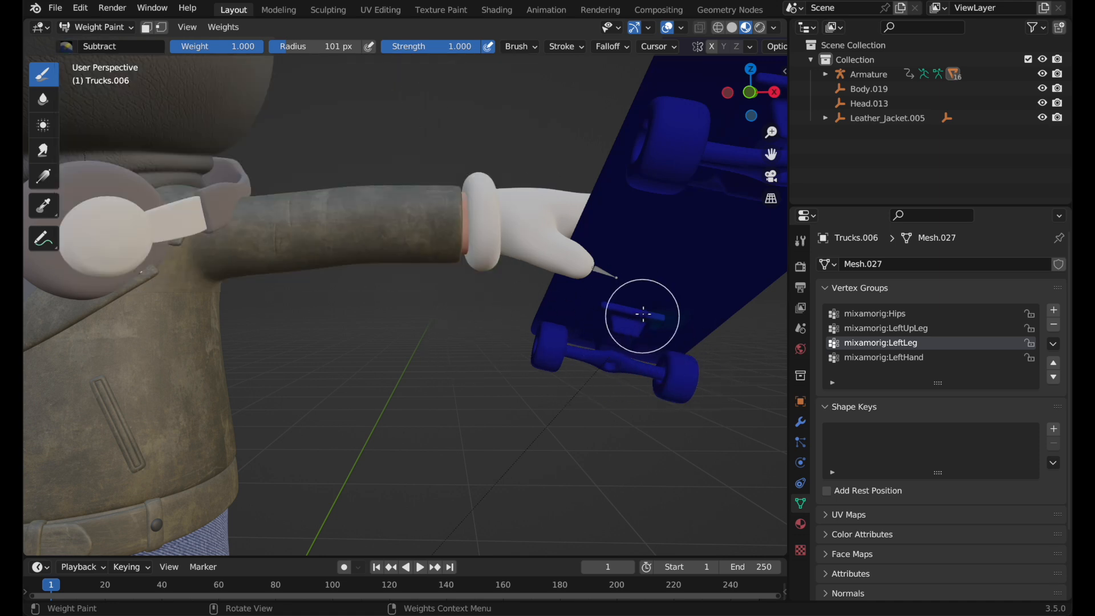
{"action": "scroll", "coordinate": [640, 311], "scroll_direction": "down", "scroll_amount": 10}
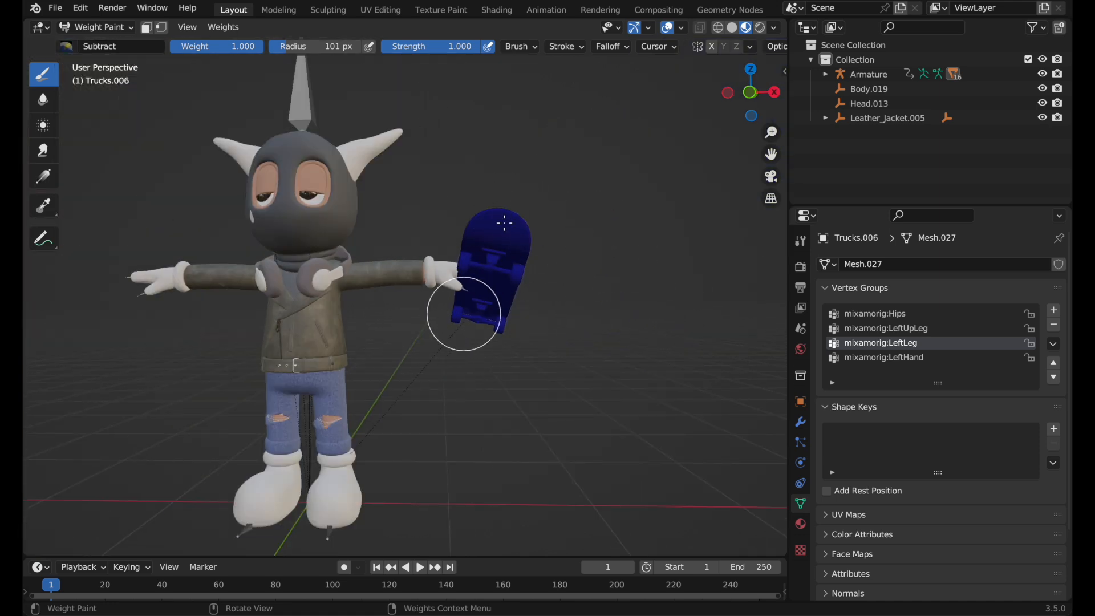
{"action": "mouse_move", "coordinate": [511, 276]}
{"action": "middle_mouse_down"}
{"action": "mouse_move", "coordinate": [508, 298]}
{"action": "mouse_move", "coordinate": [584, 381]}
{"action": "middle_mouse_up"}
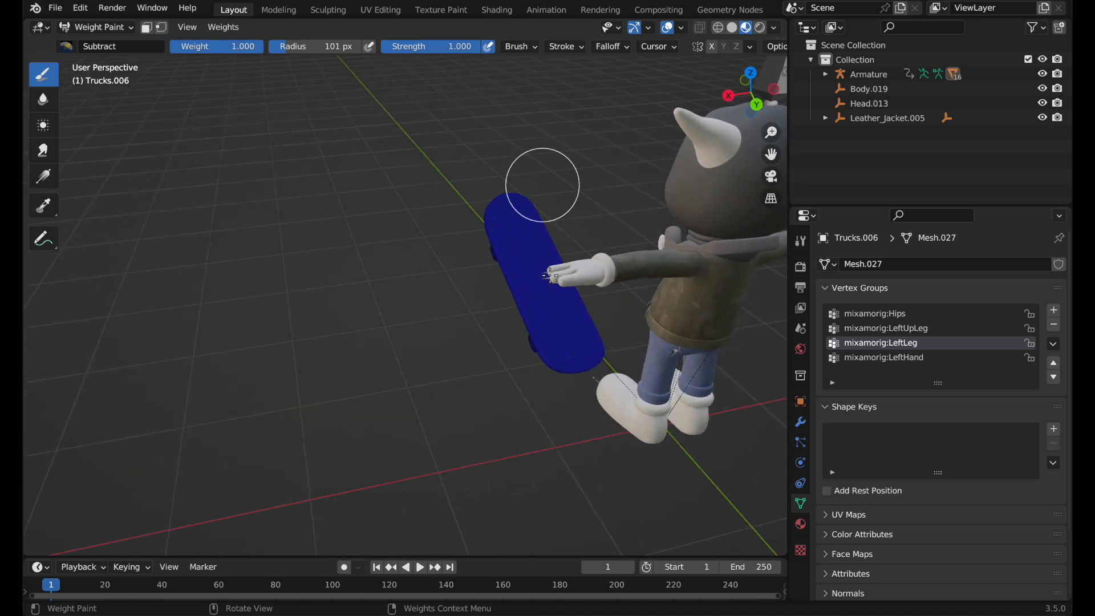
{"action": "mouse_move", "coordinate": [552, 335]}
{"action": "middle_mouse_down"}
{"action": "mouse_move", "coordinate": [562, 293]}
{"action": "mouse_move", "coordinate": [616, 317]}
{"action": "middle_mouse_up"}
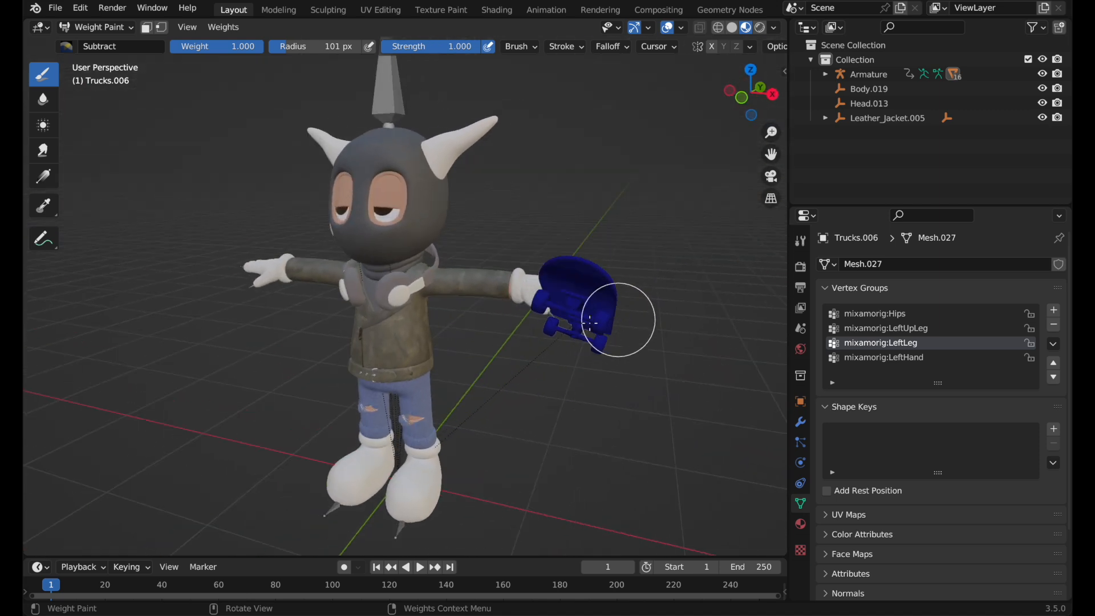
{"action": "middle_click_drag", "start_coordinate": [489, 342], "coordinate": [518, 325]}
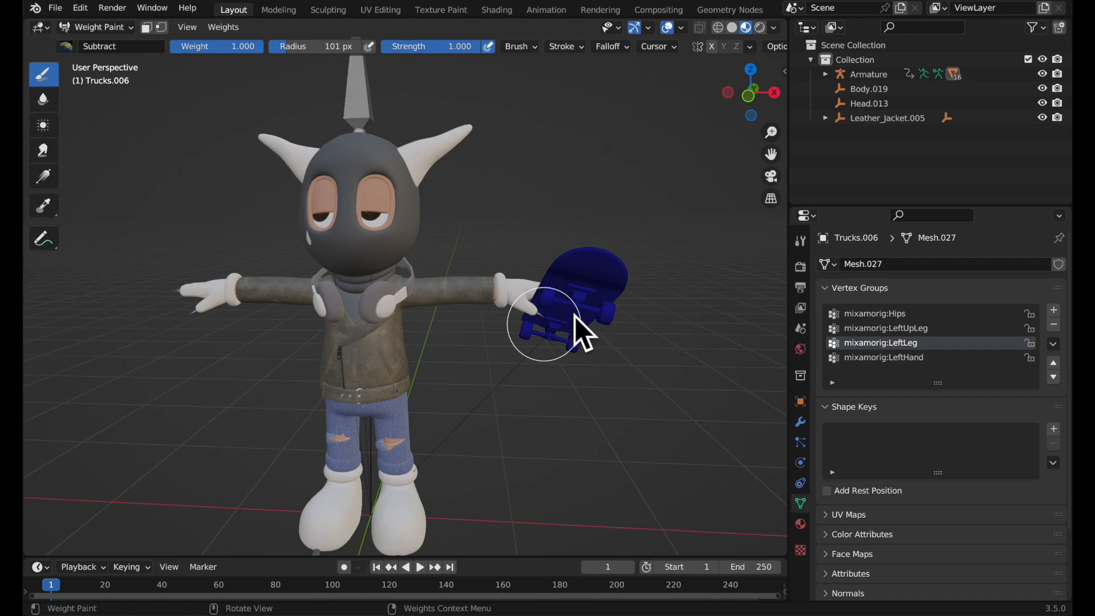
Subtract the mixamorig:LeftUpLeg weights from all sides of the skateboard
{"action": "left_click", "coordinate": [931, 331]}
{"action": "middle_click_drag", "start_coordinate": [575, 292], "coordinate": [608, 263]}
{"action": "mouse_move", "coordinate": [608, 264]}
{"action": "left_mouse_down"}
{"action": "mouse_move", "coordinate": [557, 399]}
{"action": "mouse_move", "coordinate": [523, 403]}
{"action": "mouse_move", "coordinate": [515, 369]}
{"action": "mouse_move", "coordinate": [609, 226]}
{"action": "mouse_move", "coordinate": [528, 262]}
{"action": "left_mouse_up"}
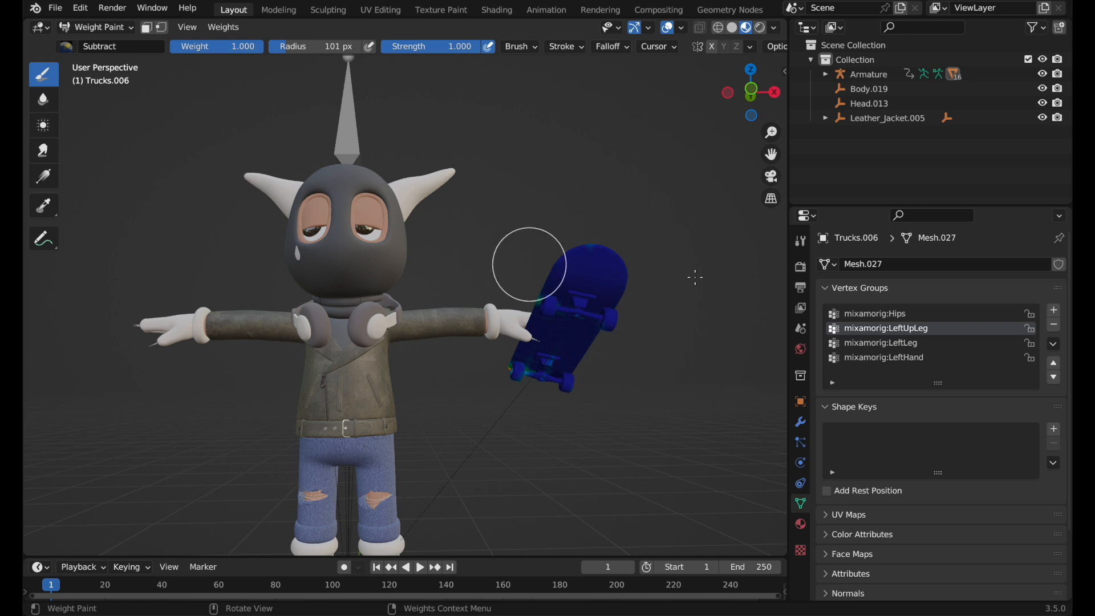
{"action": "middle_click_drag", "start_coordinate": [505, 393], "coordinate": [590, 349]}
{"action": "mouse_move", "coordinate": [552, 366]}
{"action": "left_mouse_down"}
{"action": "mouse_move", "coordinate": [645, 325]}
{"action": "mouse_move", "coordinate": [631, 303]}
{"action": "left_mouse_up"}
{"action": "mouse_move", "coordinate": [512, 394]}
{"action": "middle_mouse_down"}
{"action": "mouse_move", "coordinate": [585, 363]}
{"action": "mouse_move", "coordinate": [514, 364]}
{"action": "middle_mouse_up"}
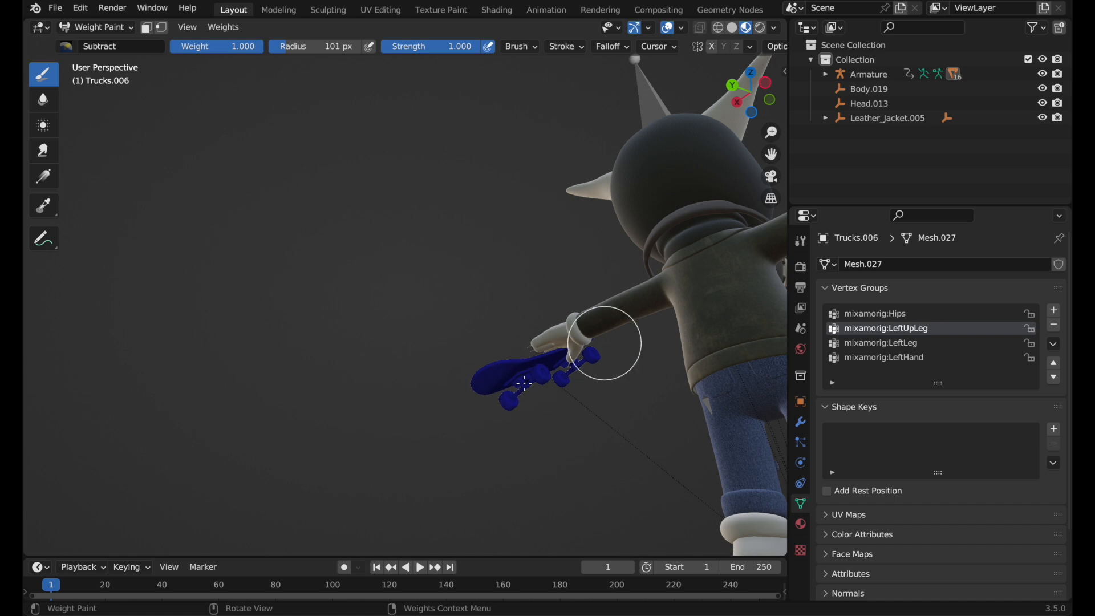
{"action": "middle_click_drag", "start_coordinate": [493, 409], "coordinate": [449, 409]}
{"action": "mouse_move", "coordinate": [561, 385]}
{"action": "middle_mouse_down"}
{"action": "mouse_move", "coordinate": [580, 405]}
{"action": "mouse_move", "coordinate": [568, 372]}
{"action": "mouse_move", "coordinate": [599, 403]}
{"action": "mouse_move", "coordinate": [538, 441]}
{"action": "mouse_move", "coordinate": [546, 401]}
{"action": "middle_mouse_up"}
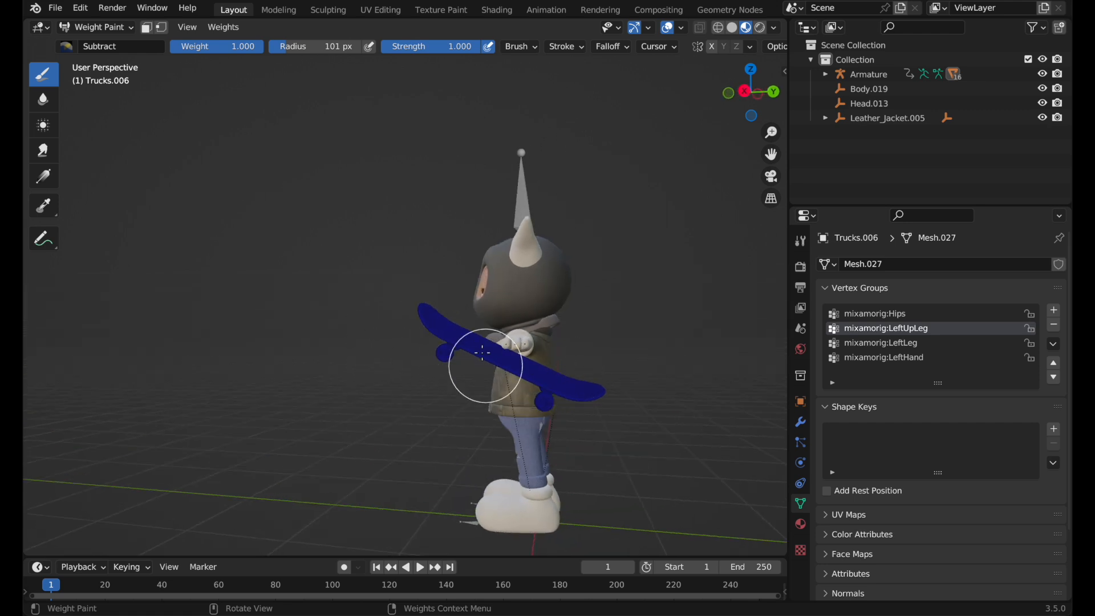
{"action": "middle_click_drag", "start_coordinate": [414, 352], "coordinate": [634, 354]}
Subtract the mixamorig:Hips weights from the skateboard and return to Object Mode
{"action": "left_click", "coordinate": [871, 315]}
{"action": "middle_click_drag", "start_coordinate": [713, 349], "coordinate": [641, 428]}
{"action": "mouse_move", "coordinate": [648, 330]}
{"action": "middle_mouse_down"}
{"action": "mouse_move", "coordinate": [708, 347]}
{"action": "mouse_move", "coordinate": [594, 384]}
{"action": "middle_mouse_up"}
{"action": "middle_click_drag", "start_coordinate": [555, 427], "coordinate": [302, 384]}
{"action": "scroll", "coordinate": [368, 374], "scroll_direction": "down", "scroll_amount": 4}
{"action": "middle_click_drag", "start_coordinate": [269, 331], "coordinate": [293, 398]}
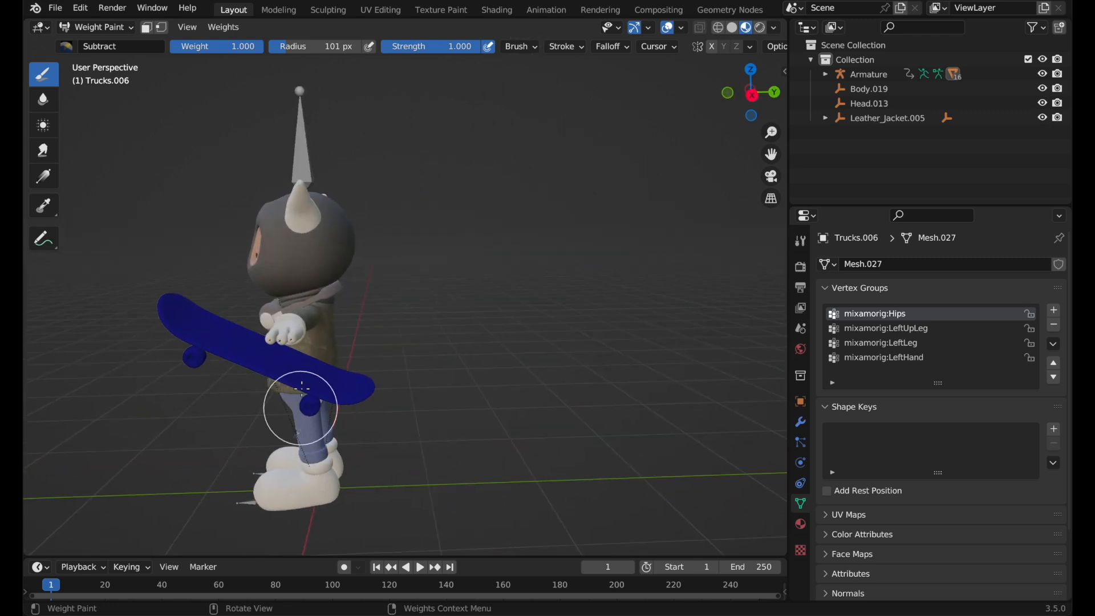
{"action": "mouse_move", "coordinate": [102, 403]}
{"action": "middle_mouse_down"}
{"action": "mouse_move", "coordinate": [186, 403]}
{"action": "mouse_move", "coordinate": [361, 346]}
{"action": "middle_mouse_up"}
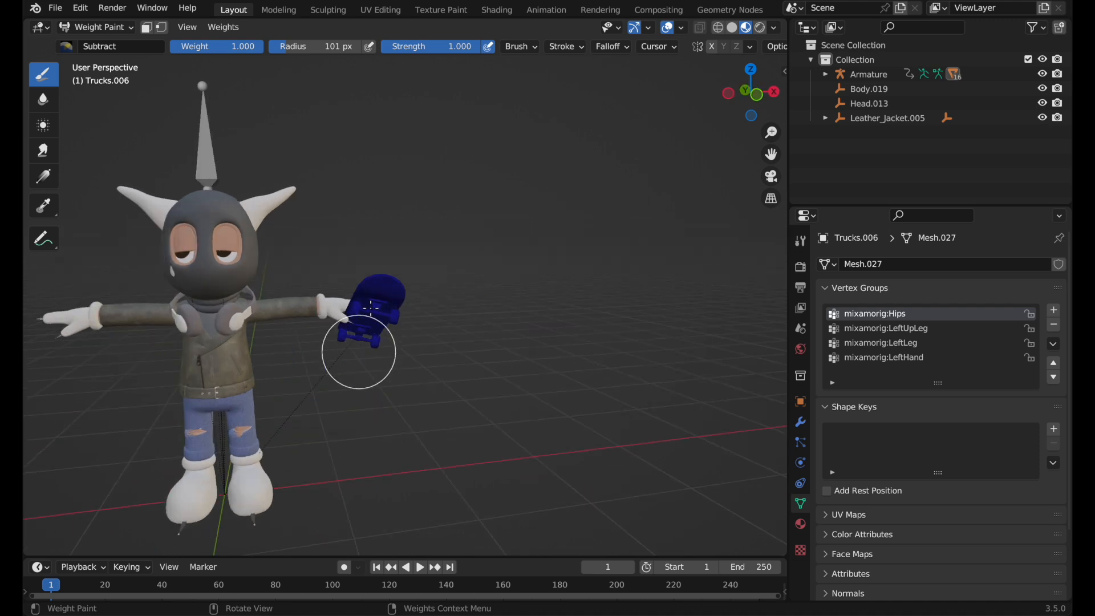
{"action": "middle_click_drag", "start_coordinate": [365, 327], "coordinate": [355, 287]}
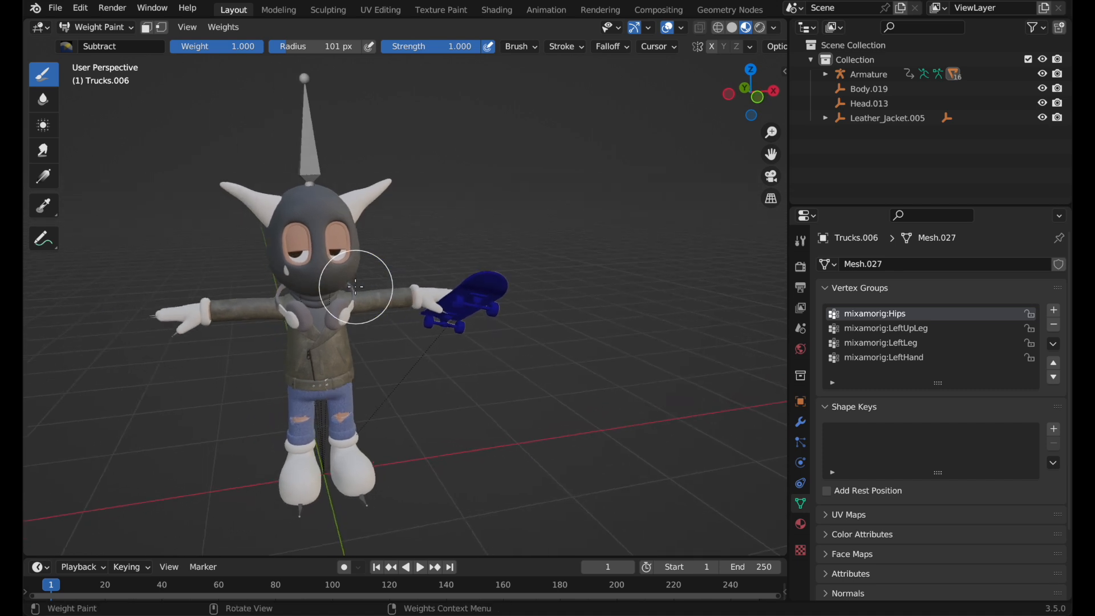
{"action": "left_click", "coordinate": [93, 30]}
{"action": "left_click", "coordinate": [94, 40]}
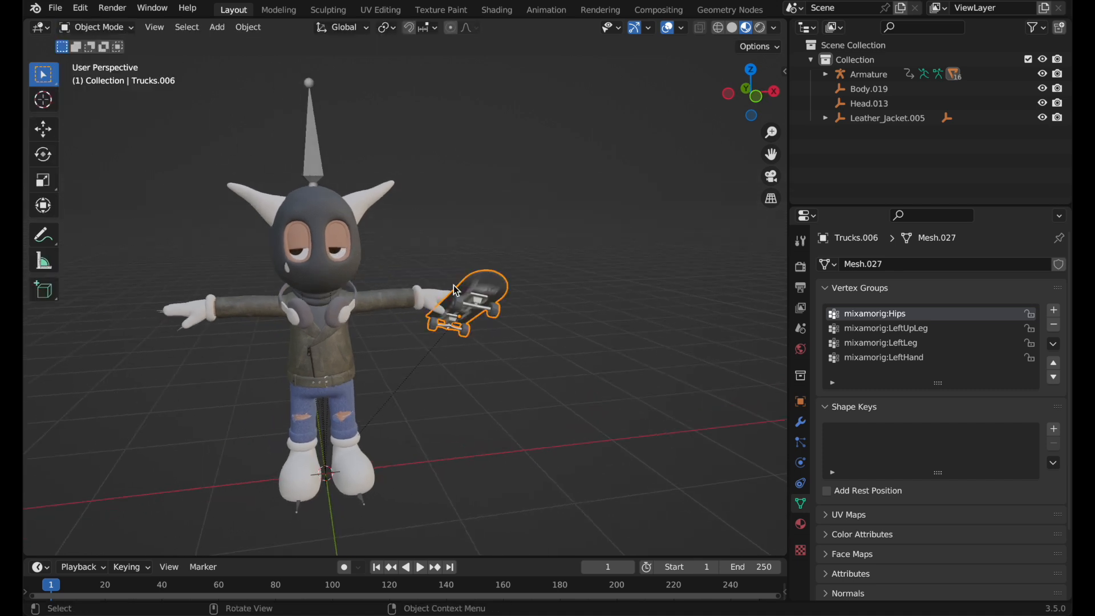
Select the headphones around the character's neck and switch them to Weight Paint mode
{"action": "middle_click_drag", "start_coordinate": [459, 300], "coordinate": [301, 346]}
{"action": "left_click", "coordinate": [329, 317]}
{"action": "scroll", "coordinate": [301, 346], "scroll_direction": "up", "scroll_amount": 4}
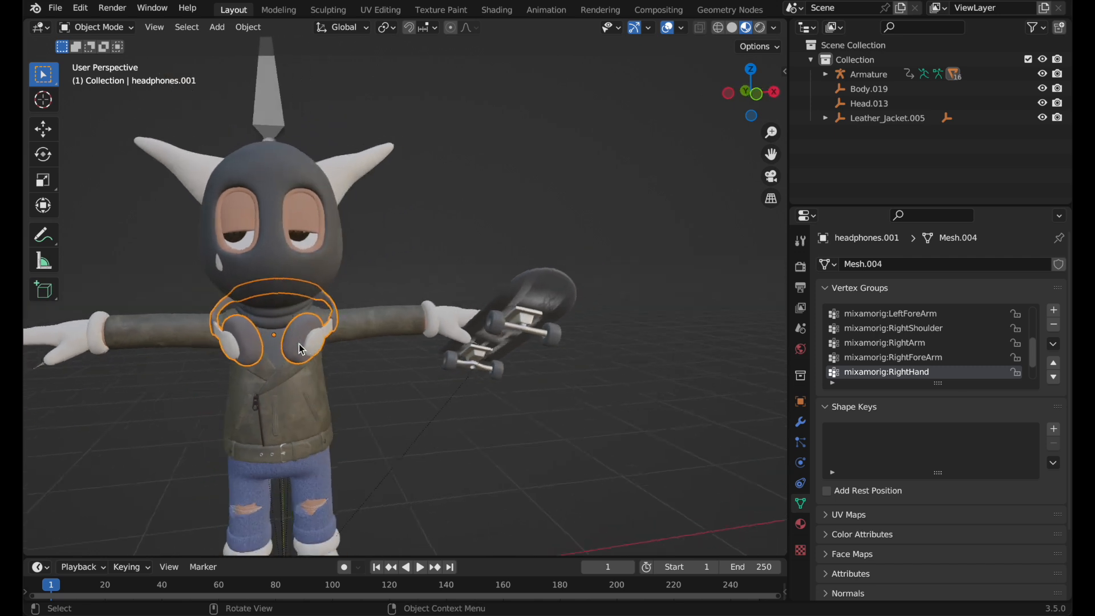
{"action": "scroll", "coordinate": [301, 348], "scroll_direction": "up", "scroll_amount": 5}
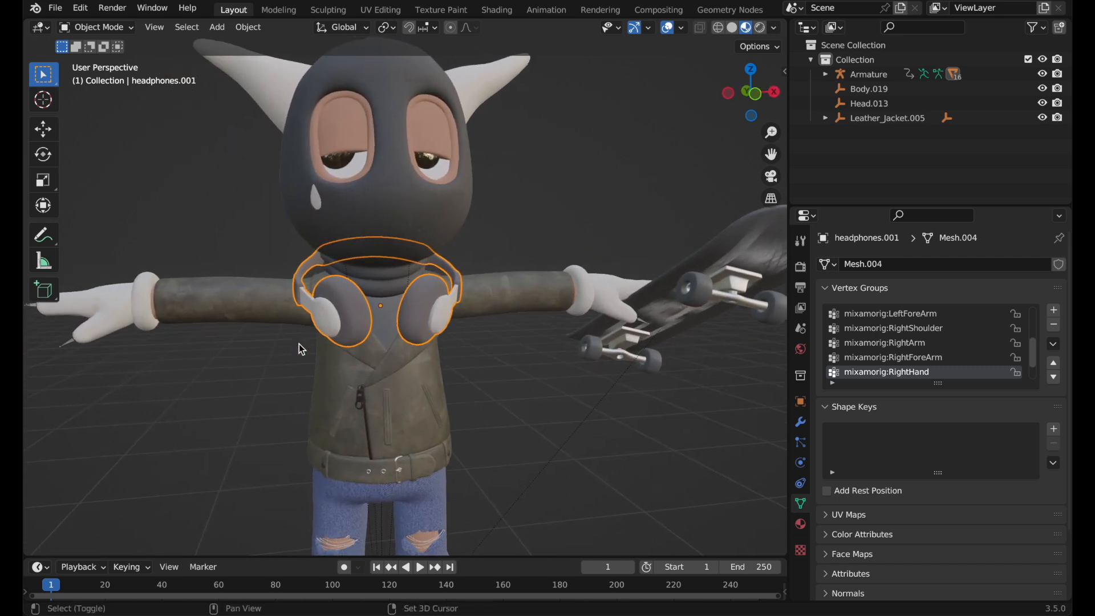
{"action": "middle_click_drag", "start_coordinate": [299, 344], "coordinate": [326, 347], "text": "shift"}
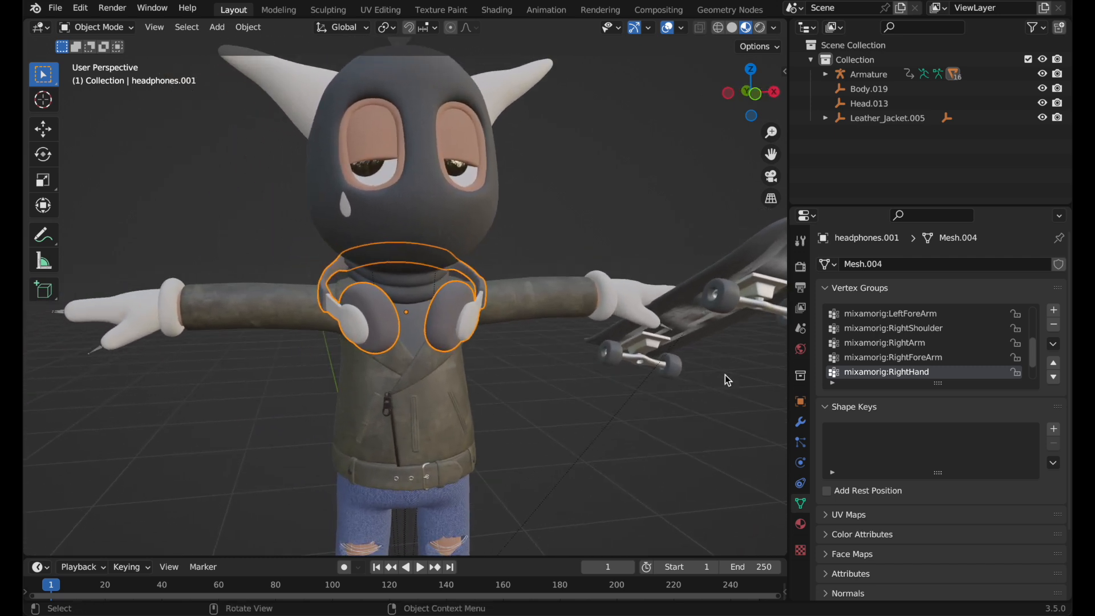
{"action": "left_click", "coordinate": [123, 33]}
{"action": "left_click", "coordinate": [94, 108]}
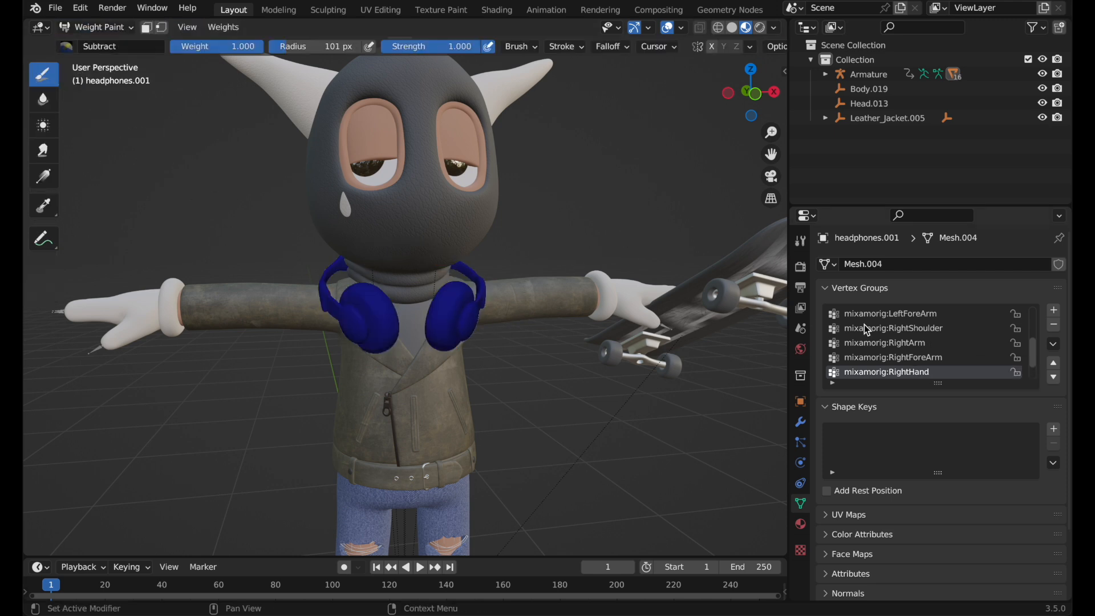
Go through the headphones' vertex groups from mixamorig:Spine2 downward and examine the weights of each
{"action": "scroll", "coordinate": [926, 346], "scroll_direction": "up", "scroll_amount": 5}
{"action": "left_click", "coordinate": [911, 319]}
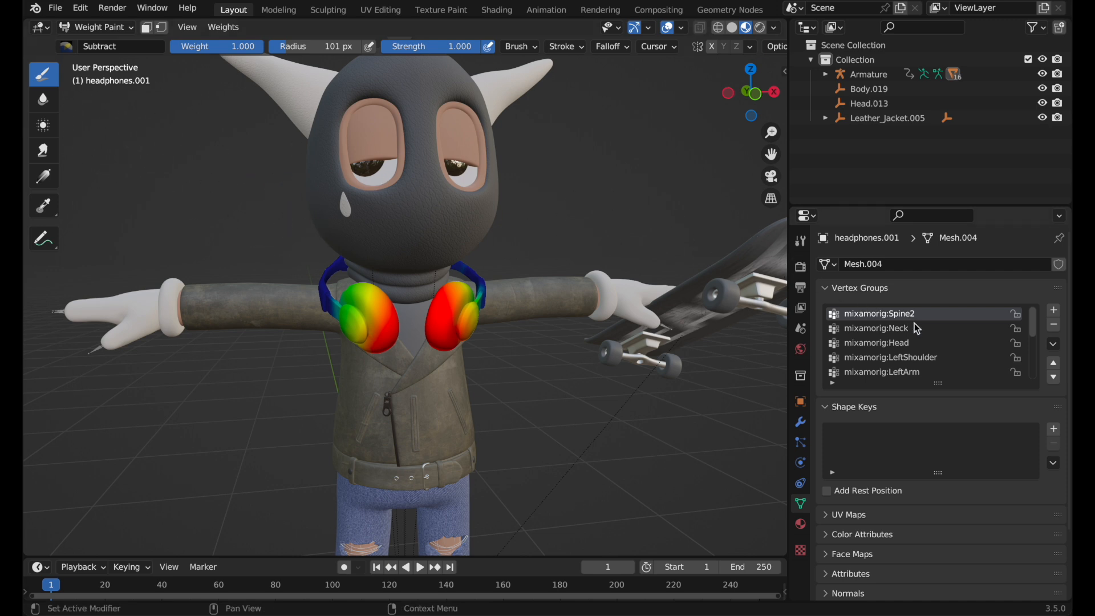
{"action": "key", "text": "Down"}
{"action": "key", "text": "Down"}
{"action": "key", "text": "Down"}
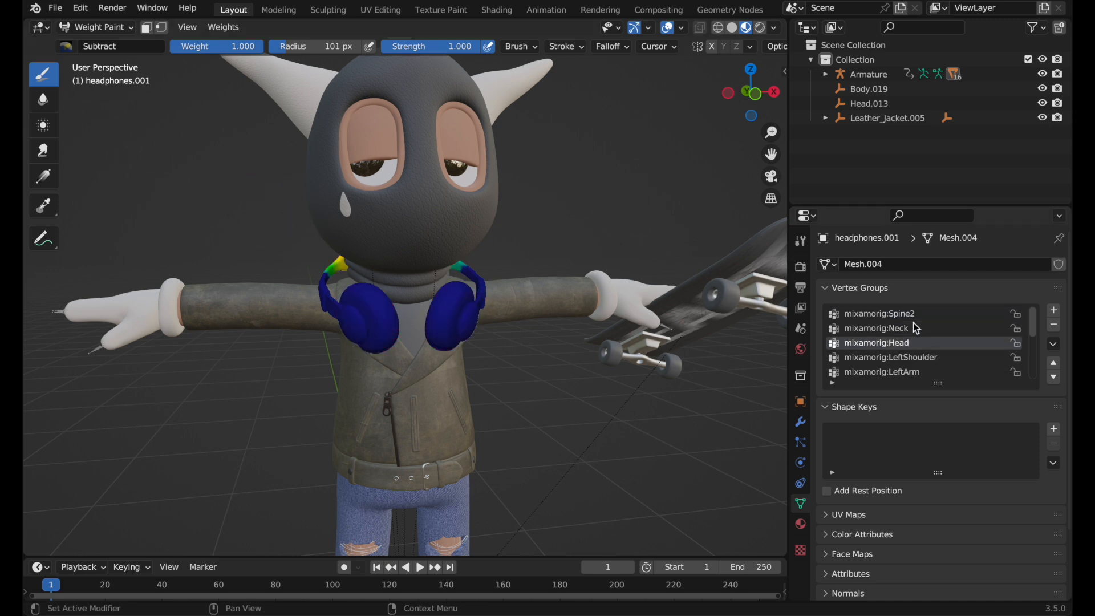
{"action": "key", "text": "Down"}
{"action": "key", "text": "Down"}
{"action": "key", "text": "Down"}
{"action": "key", "text": "Down"}
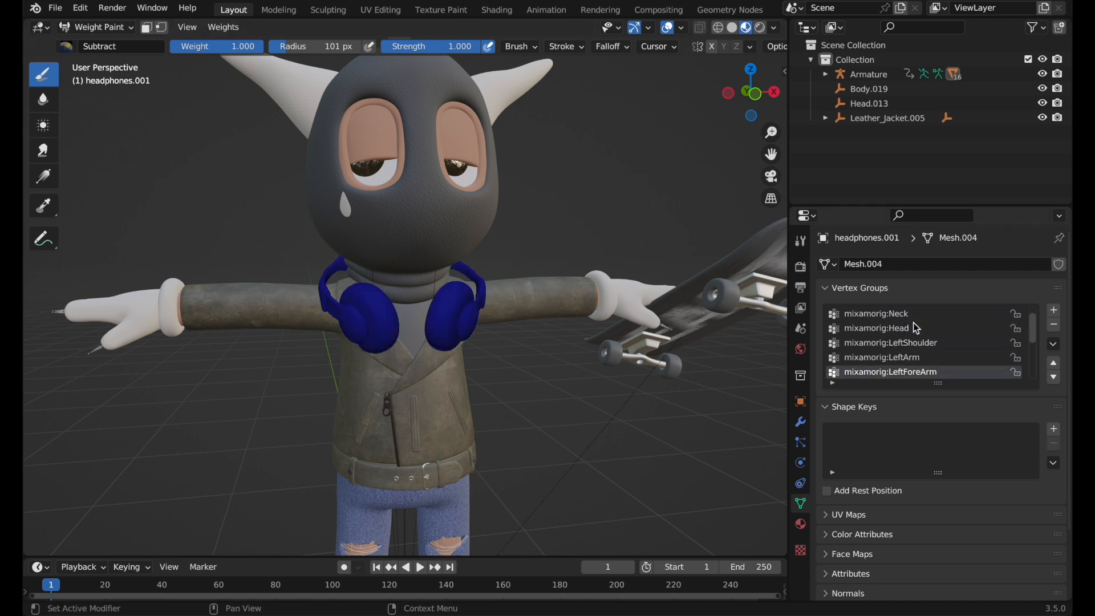
{"action": "key", "text": "Down"}
{"action": "key", "text": "Down"}
{"action": "key", "text": "Down"}
Make mixamorig:Spine2 the active vertex group and erase its weights from both sides of the headphones with the Subtract brush
{"action": "key", "text": "Up"}
{"action": "key", "text": "Up"}
{"action": "key", "text": "Up"}
{"action": "key", "text": "Up"}
{"action": "key", "text": "Up"}
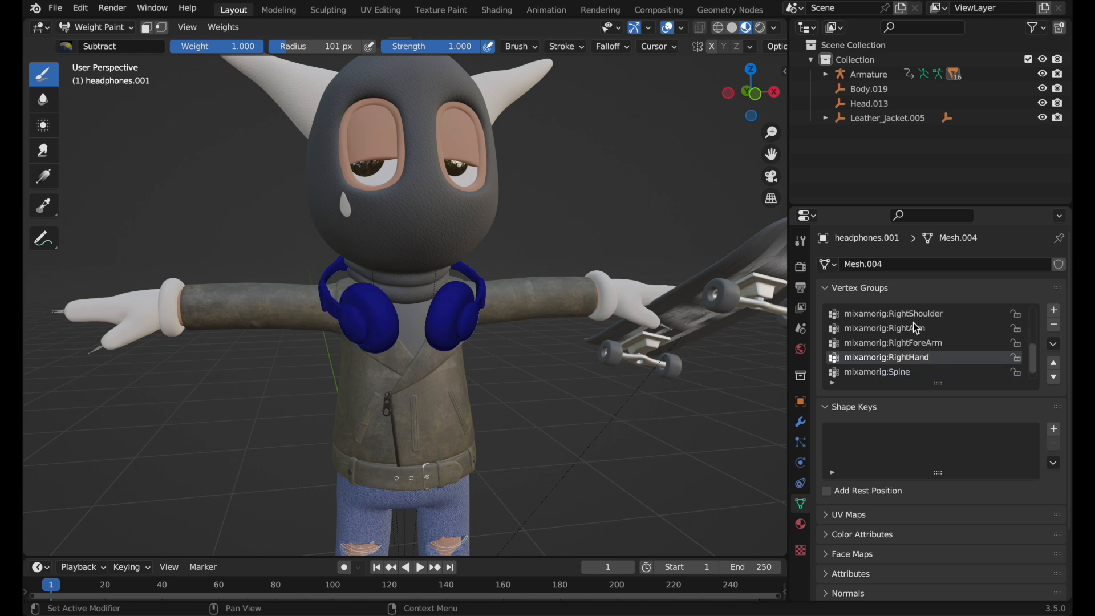
{"action": "key", "text": "Up"}
{"action": "key", "text": "Up"}
{"action": "key", "text": "Up"}
{"action": "key", "text": "Up"}
{"action": "key", "text": "Up"}
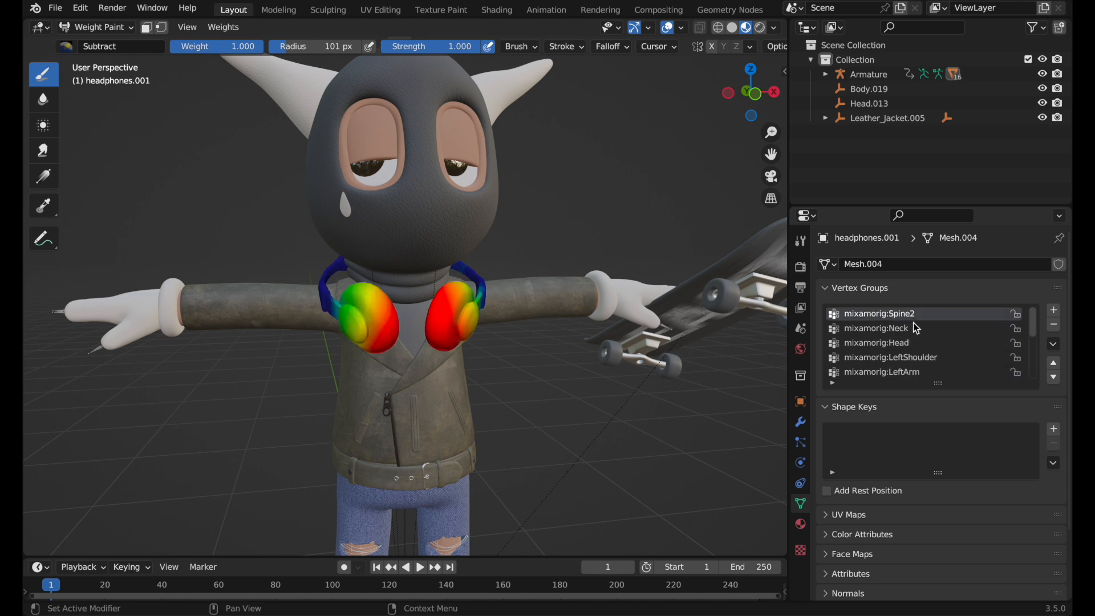
{"action": "mouse_move", "coordinate": [489, 325]}
{"action": "left_mouse_down"}
{"action": "mouse_move", "coordinate": [384, 298]}
{"action": "mouse_move", "coordinate": [256, 291]}
{"action": "mouse_move", "coordinate": [434, 314]}
{"action": "mouse_move", "coordinate": [323, 347]}
{"action": "mouse_move", "coordinate": [395, 359]}
{"action": "mouse_move", "coordinate": [434, 349]}
{"action": "left_mouse_up"}
{"action": "mouse_move", "coordinate": [463, 334]}
{"action": "middle_mouse_down"}
{"action": "mouse_move", "coordinate": [452, 313]}
{"action": "mouse_move", "coordinate": [514, 252]}
{"action": "middle_mouse_up"}
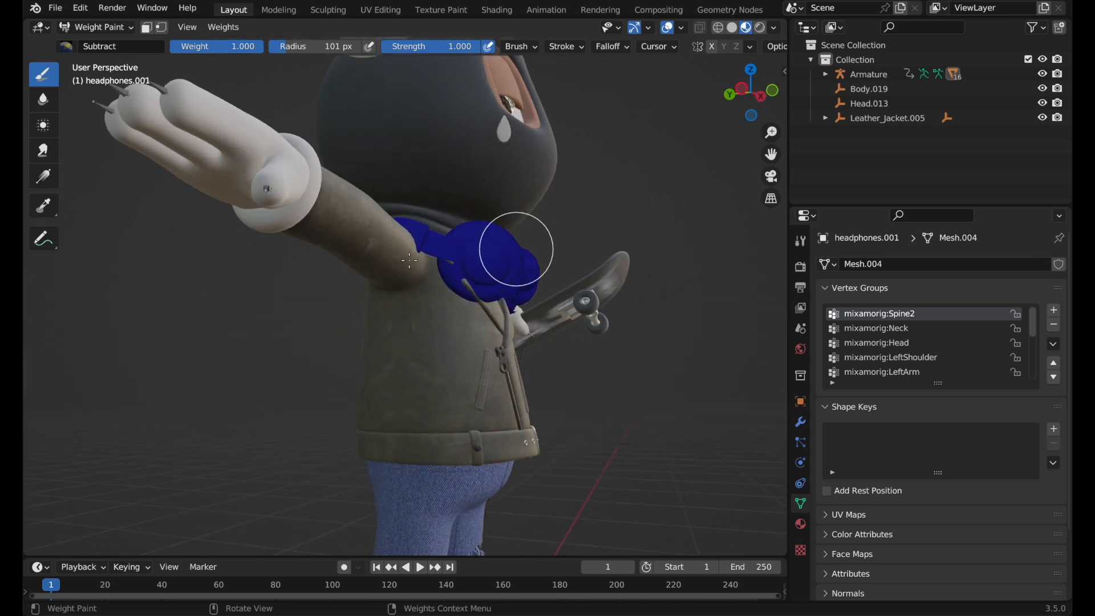
{"action": "middle_click_drag", "start_coordinate": [461, 291], "coordinate": [494, 194]}
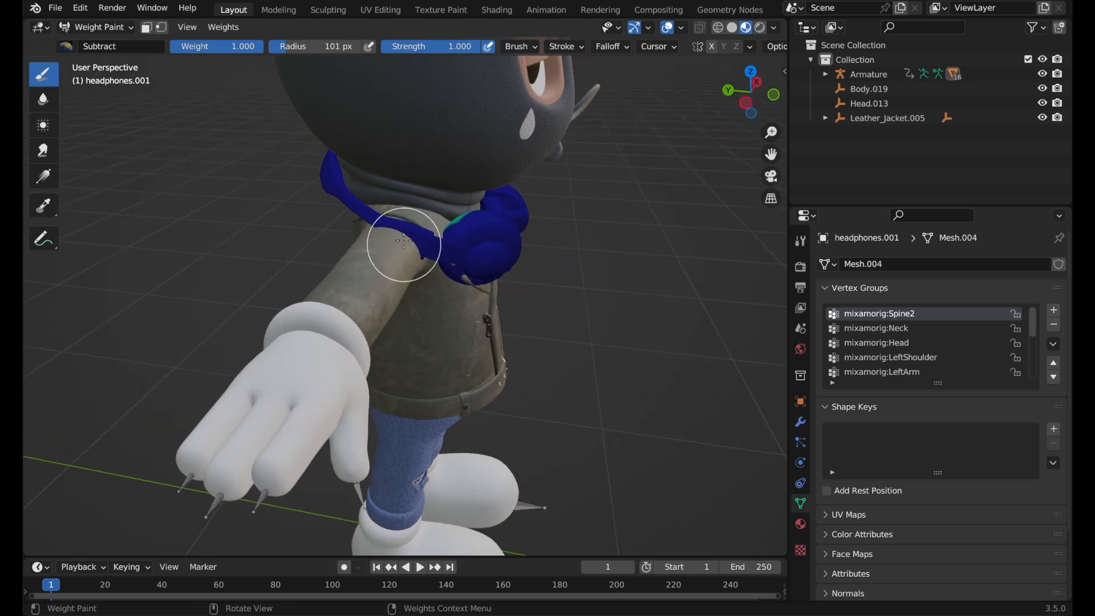
{"action": "middle_click_drag", "start_coordinate": [404, 241], "coordinate": [403, 232]}
{"action": "middle_click_drag", "start_coordinate": [276, 183], "coordinate": [526, 311]}
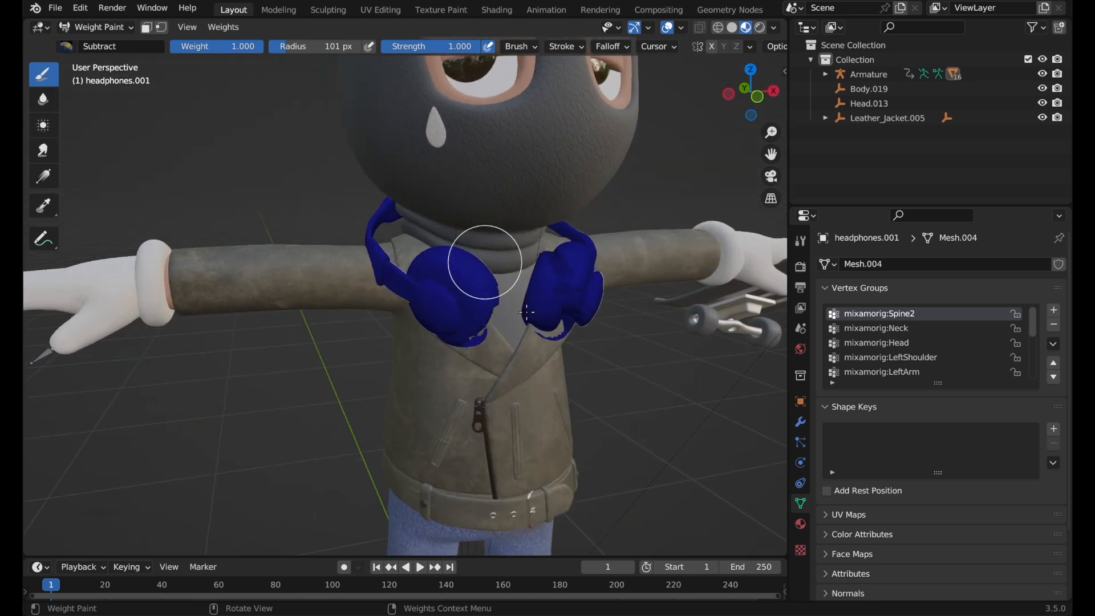
{"action": "scroll", "coordinate": [526, 312], "scroll_direction": "down", "scroll_amount": 3}
Return to Object Mode and hide the mesh containing the jacket and head, plus the gloves, to expose the headphones
{"action": "left_click", "coordinate": [77, 31]}
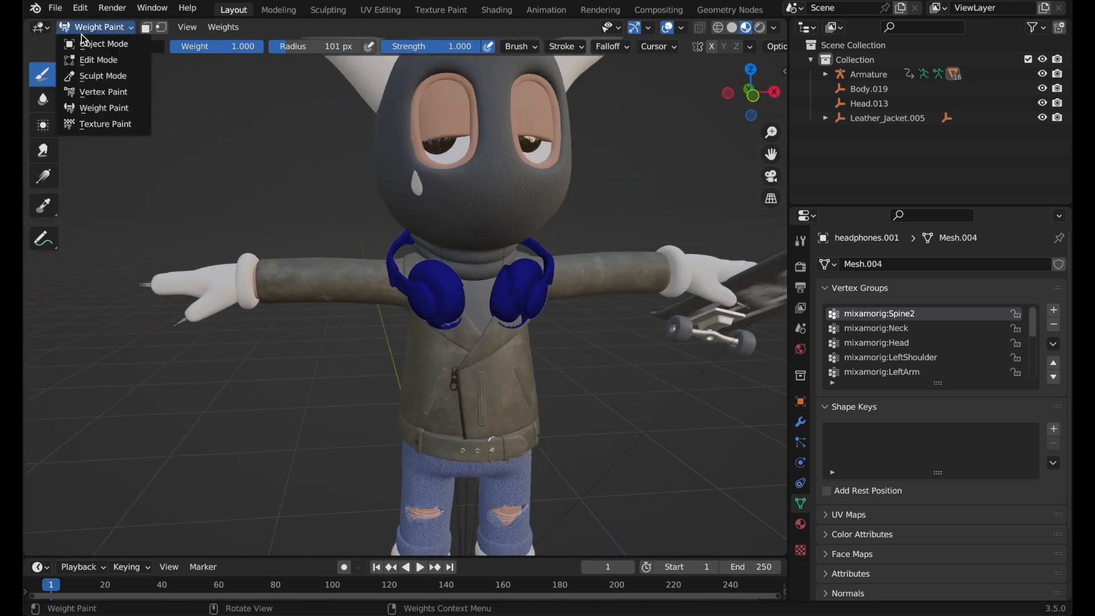
{"action": "left_click", "coordinate": [82, 36]}
{"action": "middle_click_drag", "start_coordinate": [365, 253], "coordinate": [480, 358]}
{"action": "left_click", "coordinate": [483, 362]}
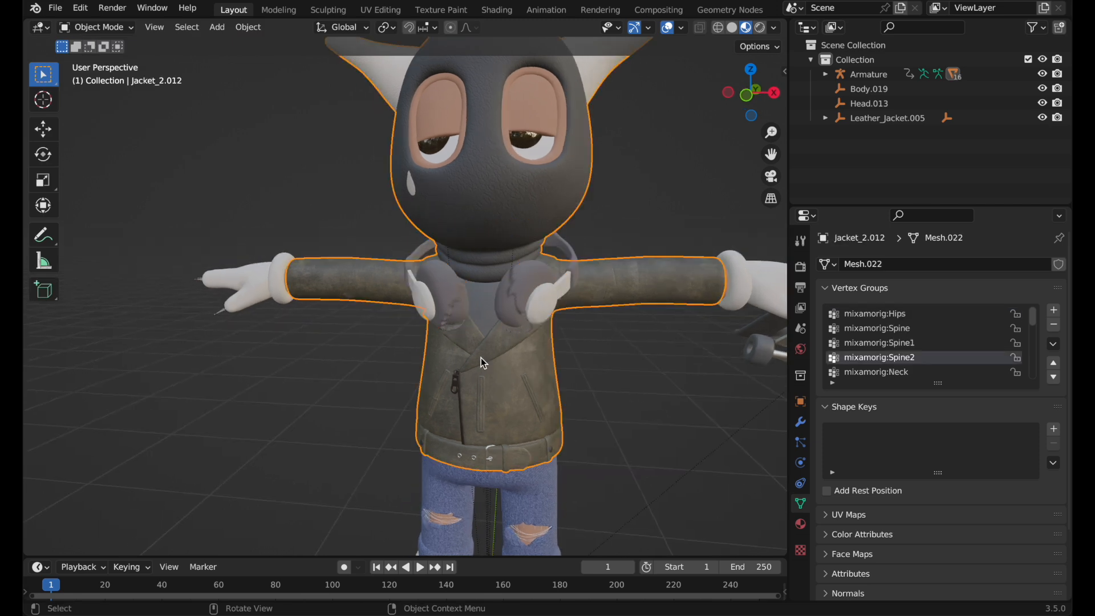
{"action": "middle_click_drag", "start_coordinate": [481, 358], "coordinate": [575, 325]}
{"action": "key", "text": "h"}
{"action": "left_click", "coordinate": [483, 388]}
{"action": "key", "text": "h"}
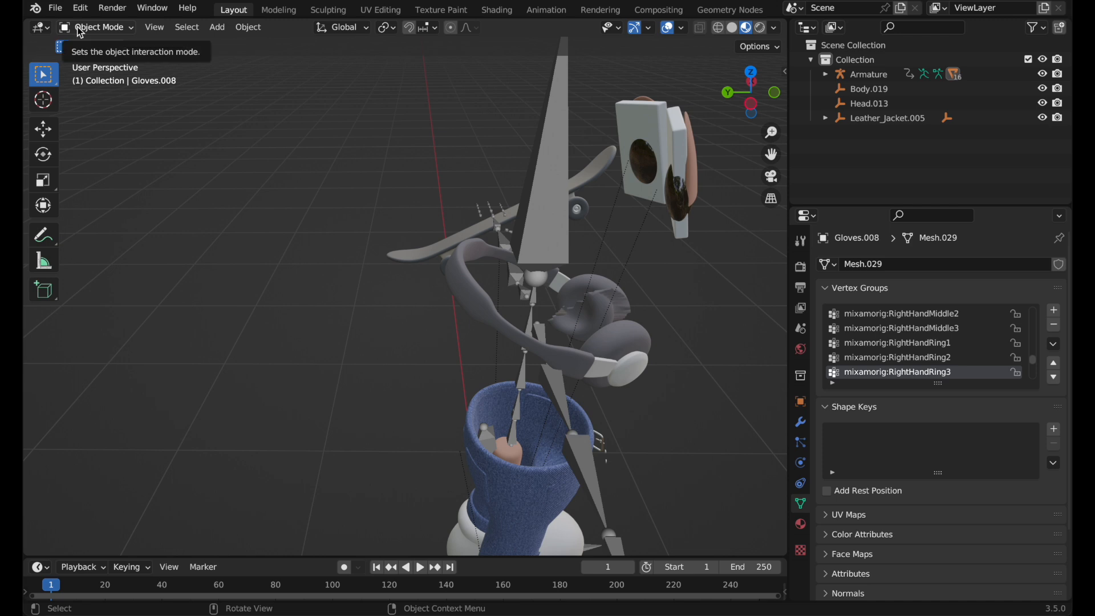
Select the exposed headphones and switch them back to Weight Paint mode
{"action": "left_click", "coordinate": [614, 336]}
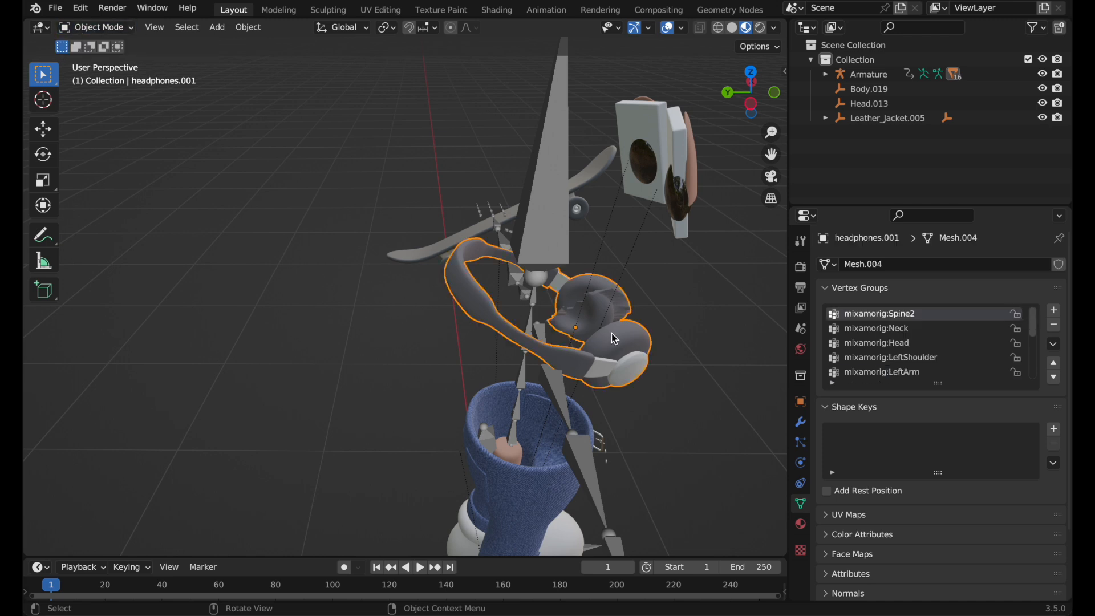
{"action": "left_click", "coordinate": [104, 27]}
{"action": "left_click", "coordinate": [104, 109]}
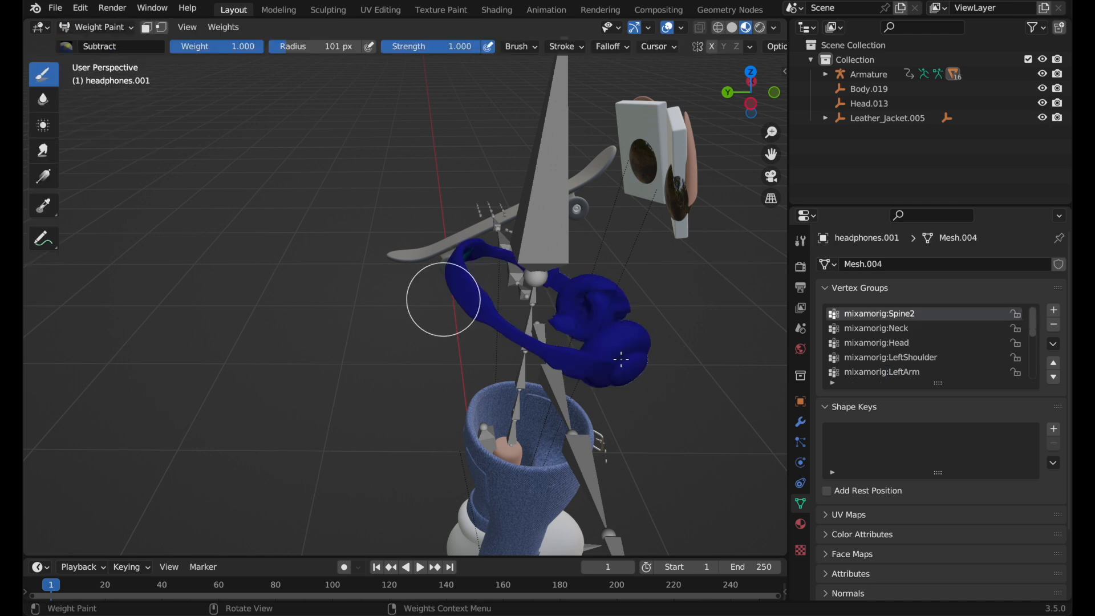
{"action": "middle_click_drag", "start_coordinate": [633, 353], "coordinate": [648, 339]}
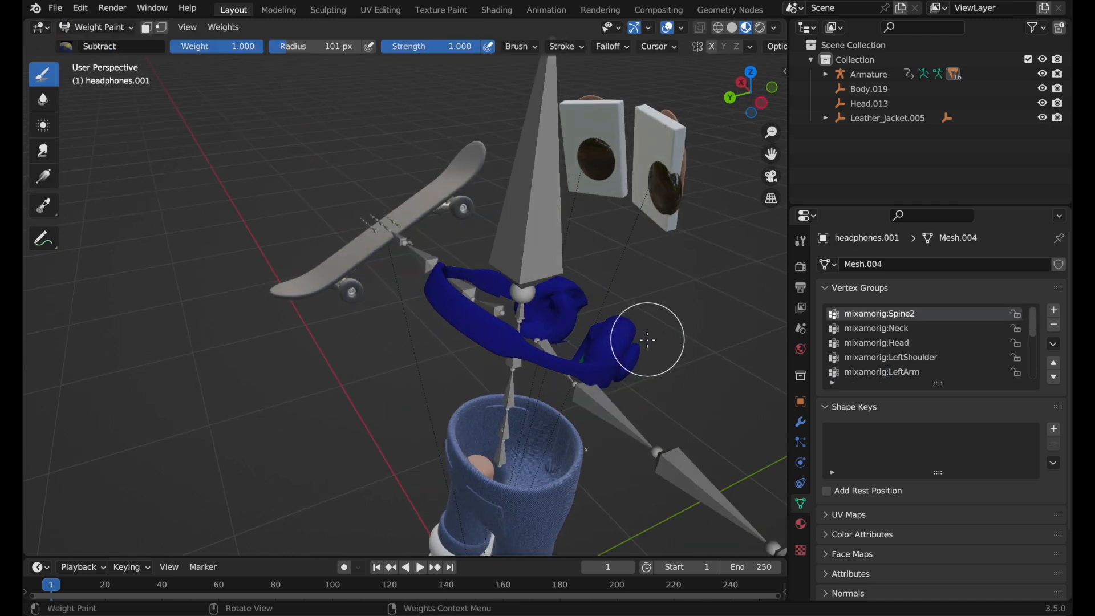
Make mixamorig:Head the active vertex group and subtract its weights from the whole headphones
{"action": "left_click", "coordinate": [912, 328]}
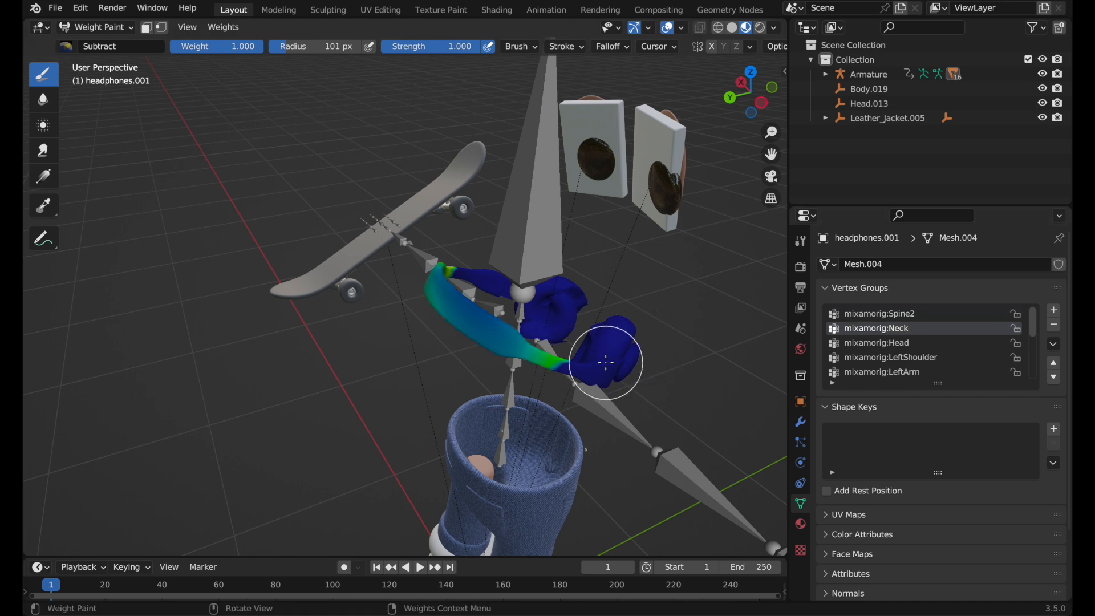
{"action": "left_click", "coordinate": [926, 343]}
{"action": "mouse_move", "coordinate": [411, 240]}
{"action": "left_mouse_down"}
{"action": "mouse_move", "coordinate": [477, 306]}
{"action": "mouse_move", "coordinate": [634, 371]}
{"action": "left_mouse_up"}
{"action": "middle_click_drag", "start_coordinate": [507, 366], "coordinate": [596, 362]}
{"action": "middle_click_drag", "start_coordinate": [464, 337], "coordinate": [472, 423]}
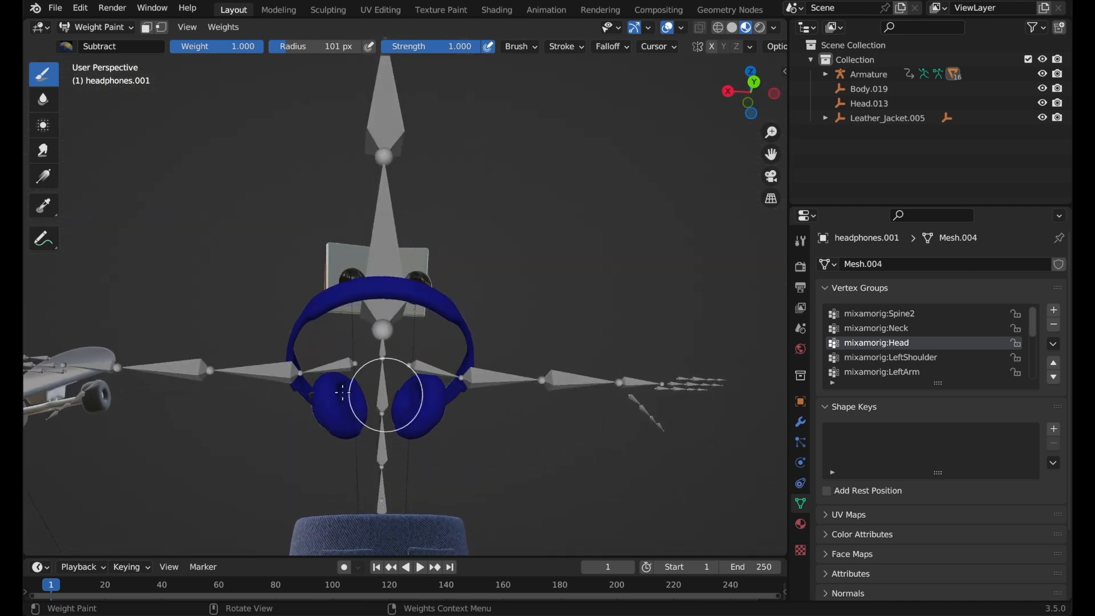
{"action": "middle_click_drag", "start_coordinate": [479, 363], "coordinate": [330, 378]}
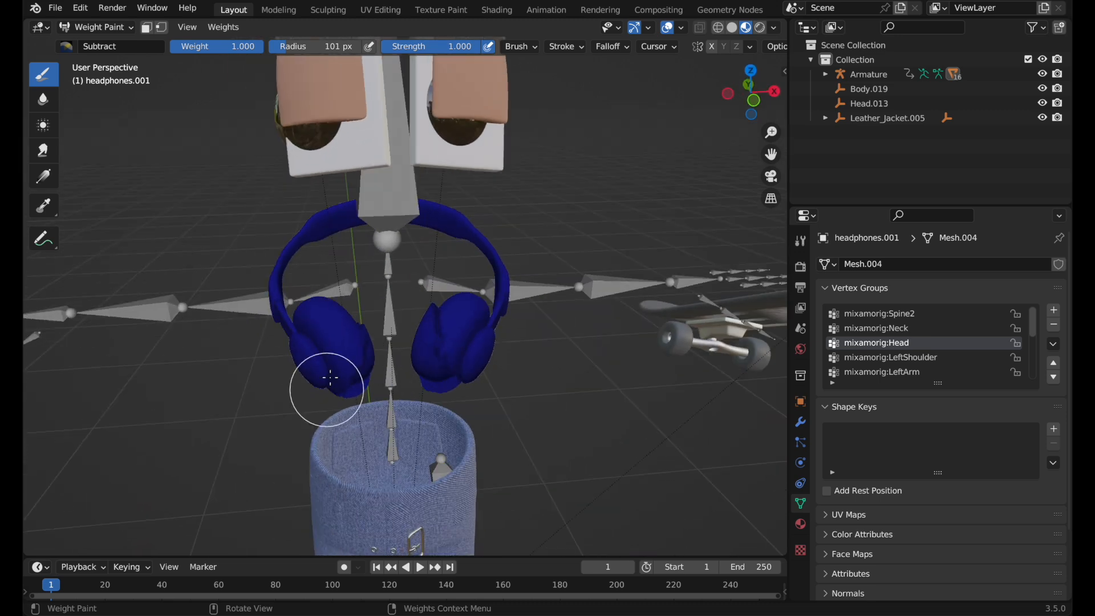
Make mixamorig:LeftShoulder the active vertex group and subtract its weights from the headband and ear cup on that side
{"action": "left_click", "coordinate": [959, 359]}
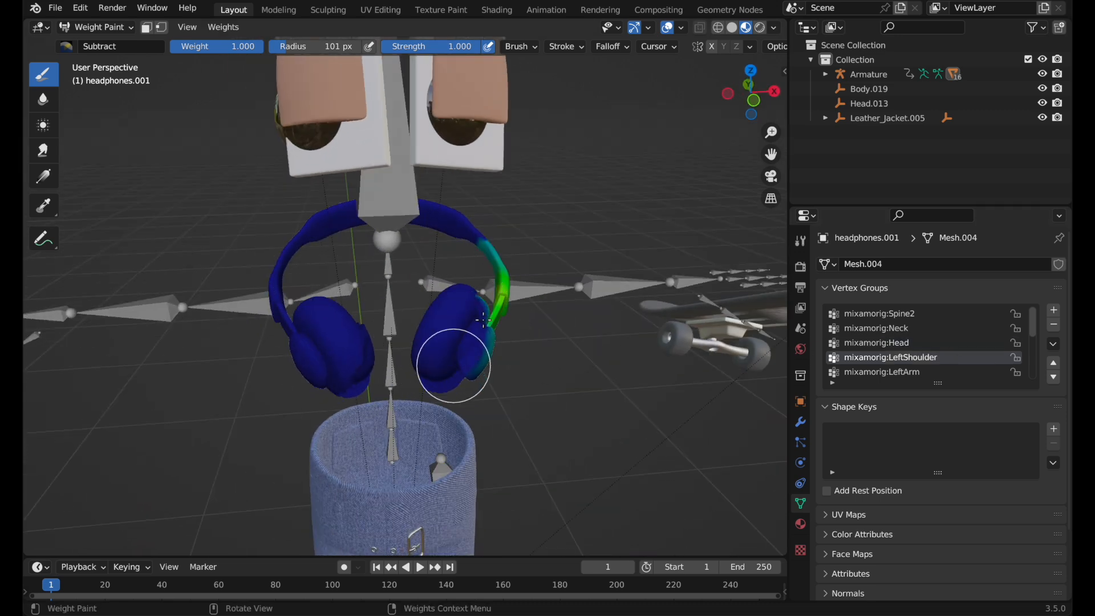
{"action": "middle_click_drag", "start_coordinate": [476, 268], "coordinate": [477, 357]}
{"action": "middle_click_drag", "start_coordinate": [514, 399], "coordinate": [451, 439]}
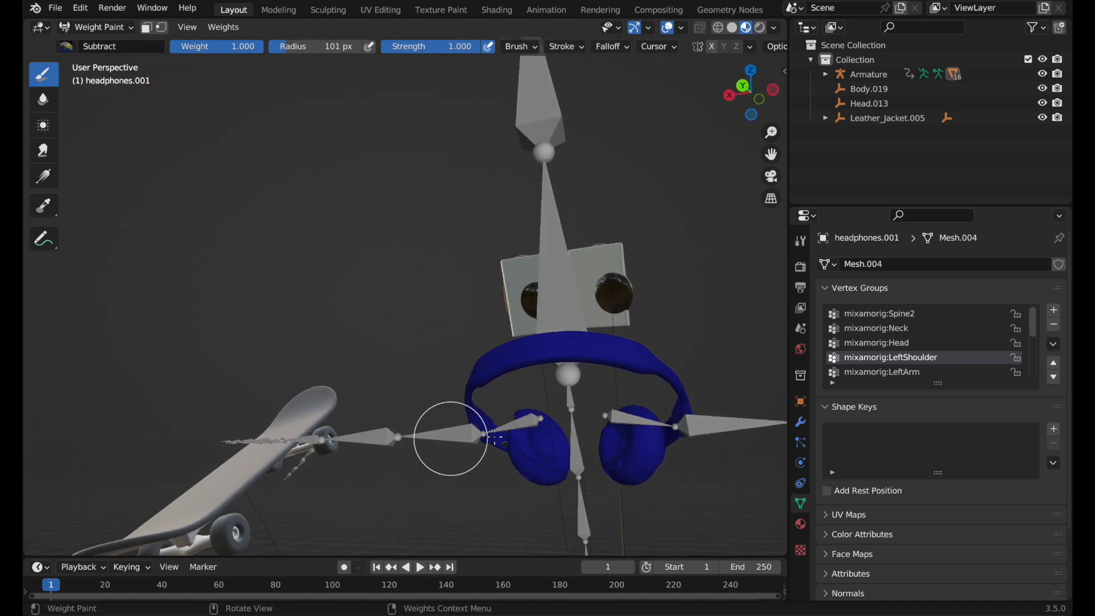
{"action": "middle_click_drag", "start_coordinate": [583, 420], "coordinate": [518, 411]}
Make mixamorig:LeftArm the active vertex group and subtract its weights from the side of the headband
{"action": "left_click", "coordinate": [958, 374]}
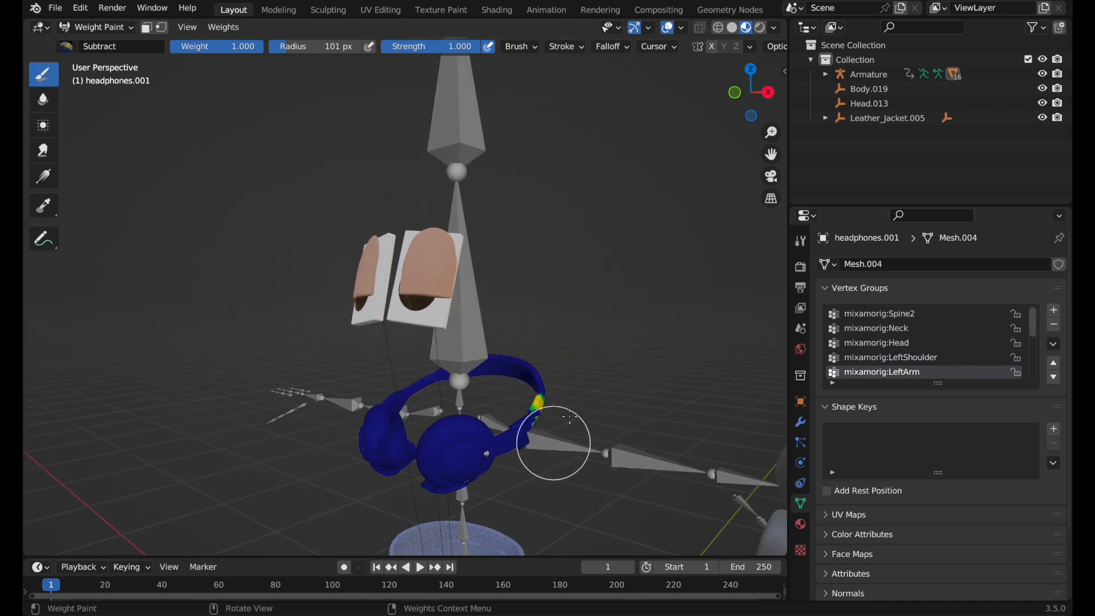
{"action": "middle_click_drag", "start_coordinate": [557, 374], "coordinate": [638, 451]}
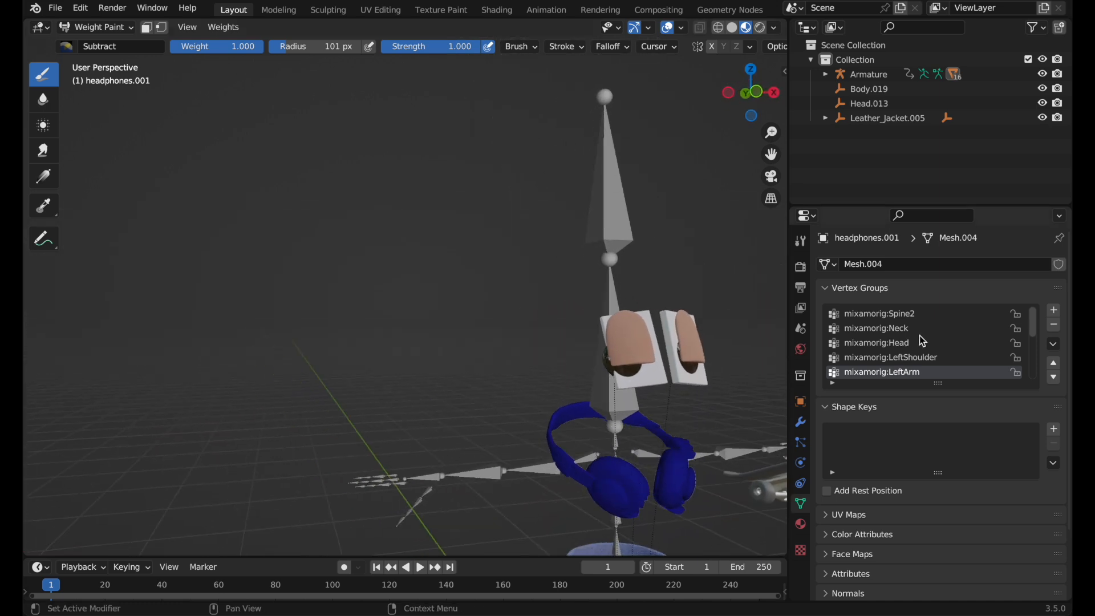
{"action": "scroll", "coordinate": [919, 342], "scroll_direction": "down", "scroll_amount": 1}
{"action": "scroll", "coordinate": [919, 342], "scroll_direction": "down", "scroll_amount": 2}
{"action": "middle_click_drag", "start_coordinate": [479, 342], "coordinate": [479, 344]}
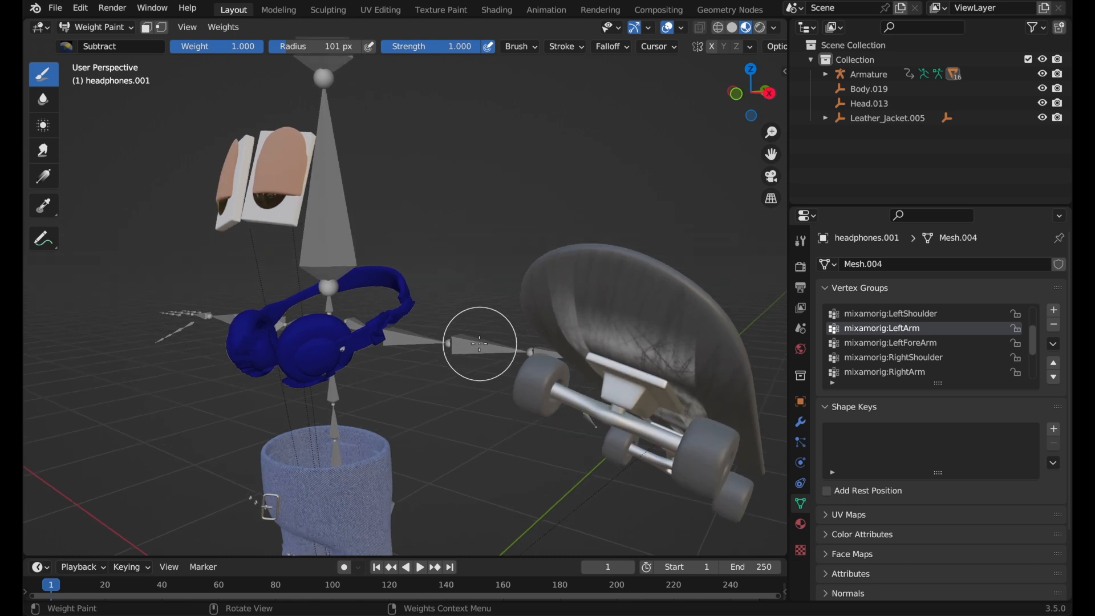
Check the mixamorig:LeftForeArm vertex group, and subtract the mixamorig:RightShoulder weights from the headphones
{"action": "left_click", "coordinate": [908, 345]}
{"action": "middle_click_drag", "start_coordinate": [696, 354], "coordinate": [286, 342]}
{"action": "left_click", "coordinate": [920, 358]}
{"action": "left_click_drag", "start_coordinate": [274, 335], "coordinate": [284, 359]}
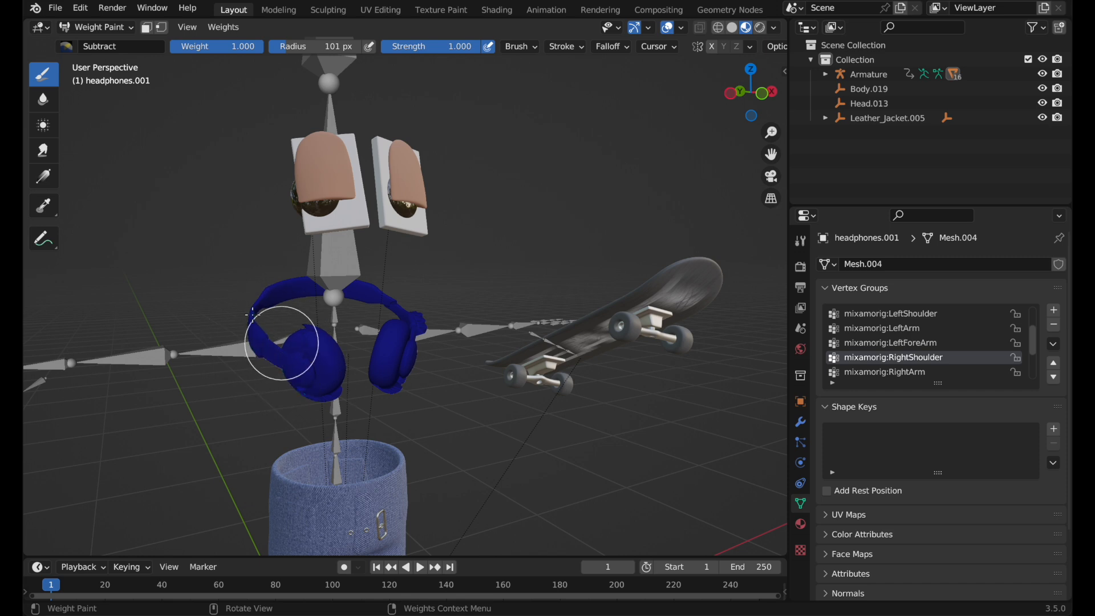
{"action": "middle_click_drag", "start_coordinate": [263, 349], "coordinate": [366, 318]}
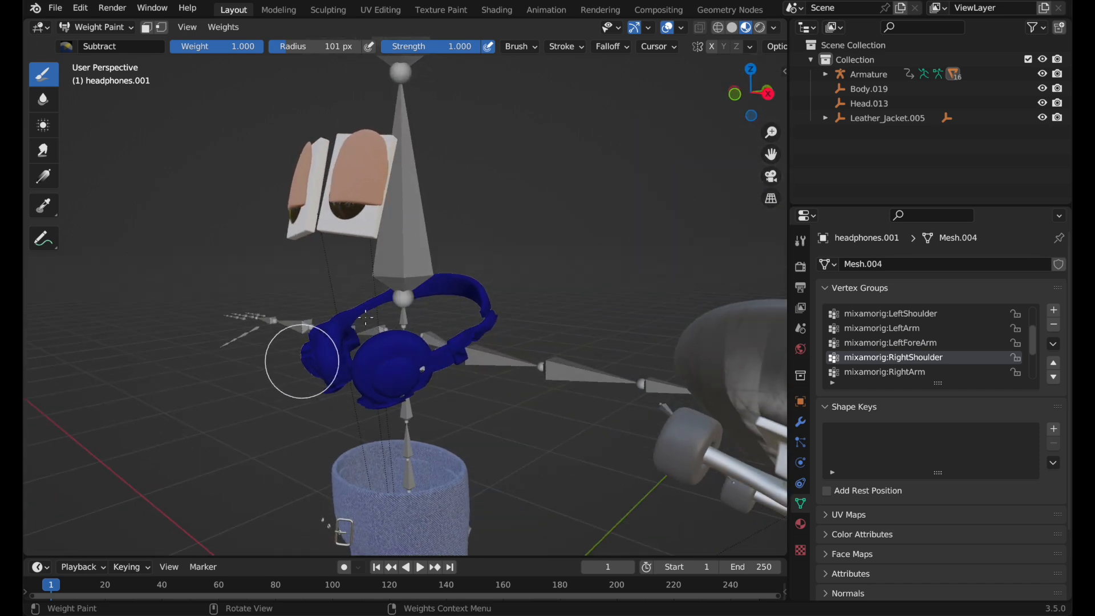
{"action": "middle_click_drag", "start_coordinate": [354, 370], "coordinate": [628, 319]}
Make mixamorig:RightArm the active vertex group and subtract its weights from the headband near the right shoulder
{"action": "left_click", "coordinate": [884, 372]}
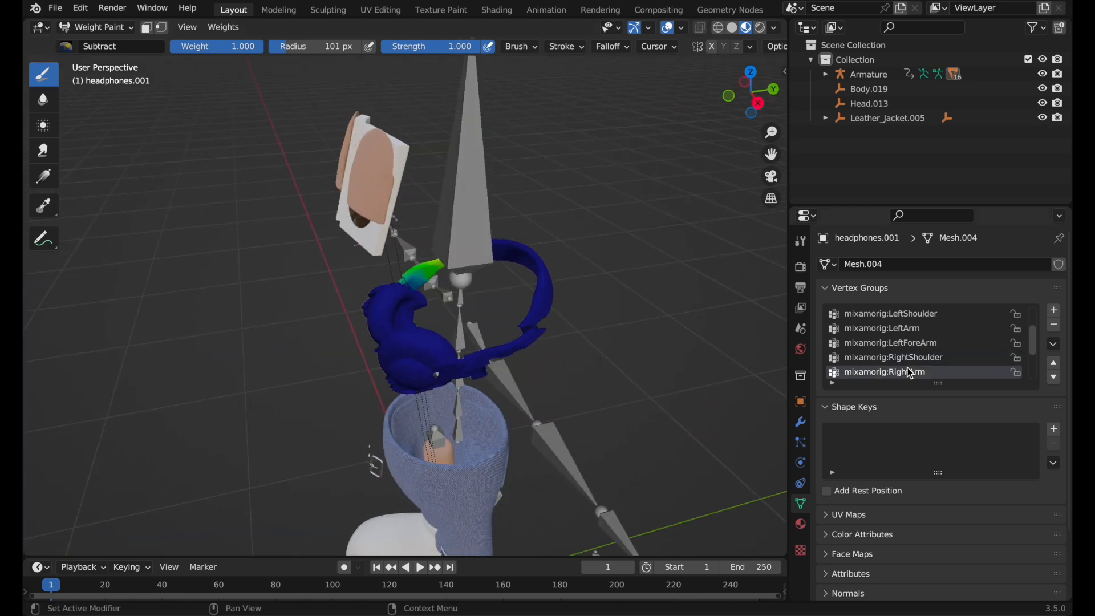
{"action": "left_click_drag", "start_coordinate": [403, 266], "coordinate": [450, 273]}
{"action": "middle_click_drag", "start_coordinate": [465, 281], "coordinate": [361, 285]}
{"action": "middle_click_drag", "start_coordinate": [389, 374], "coordinate": [452, 374]}
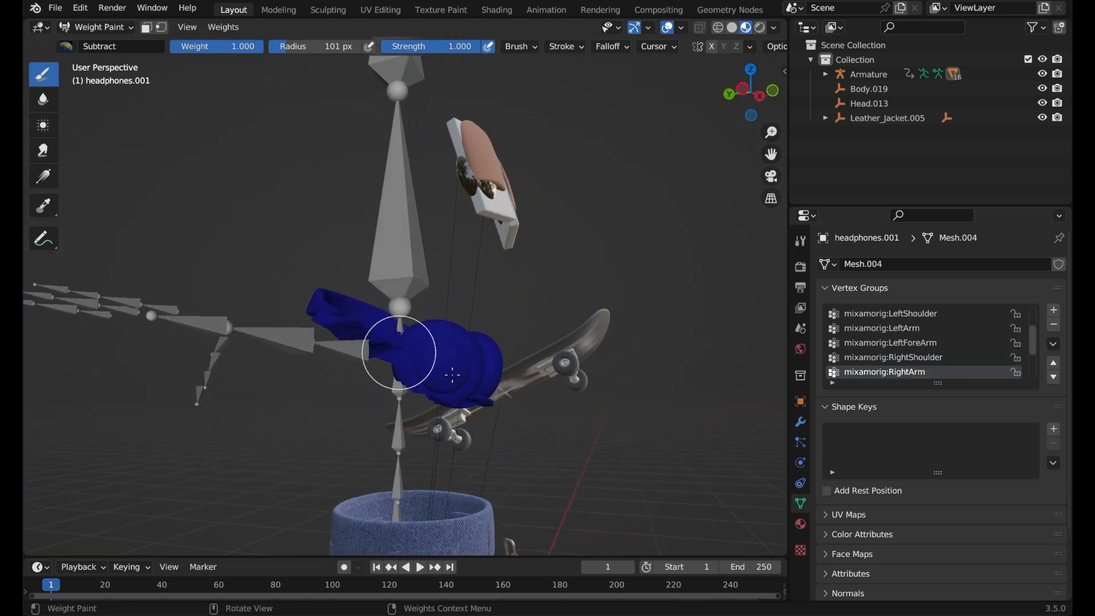
{"action": "middle_click_drag", "start_coordinate": [482, 419], "coordinate": [374, 335]}
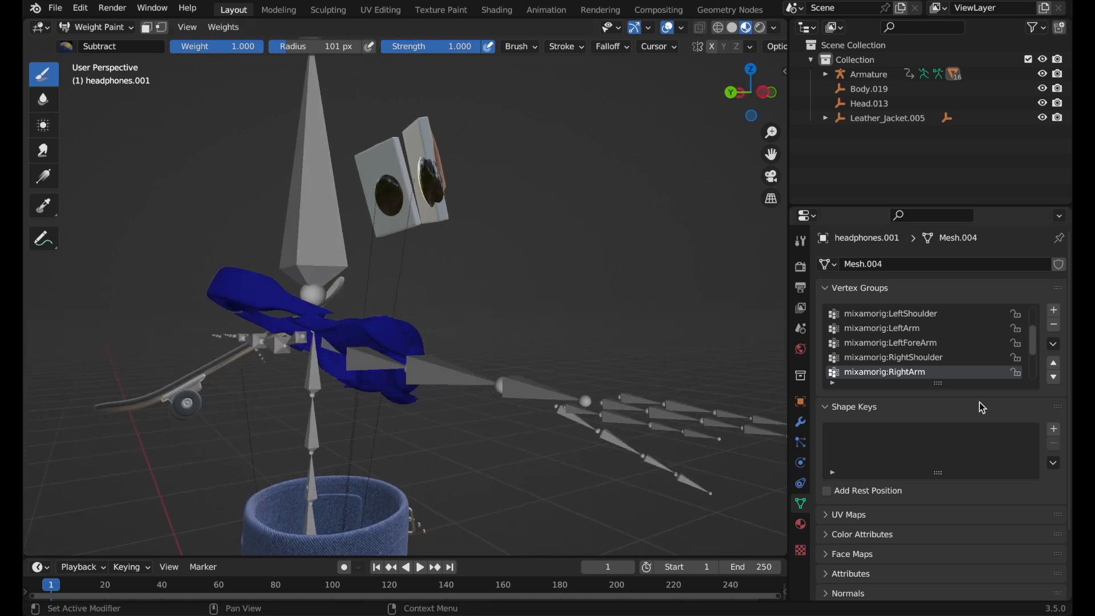
Go through the remaining vertex groups from mixamorig:RightForeArm to mixamorig:Spine1 and subtract the leftover weights beneath the ear cups
{"action": "scroll", "coordinate": [957, 345], "scroll_direction": "down", "scroll_amount": 1, "text": "ctrl"}
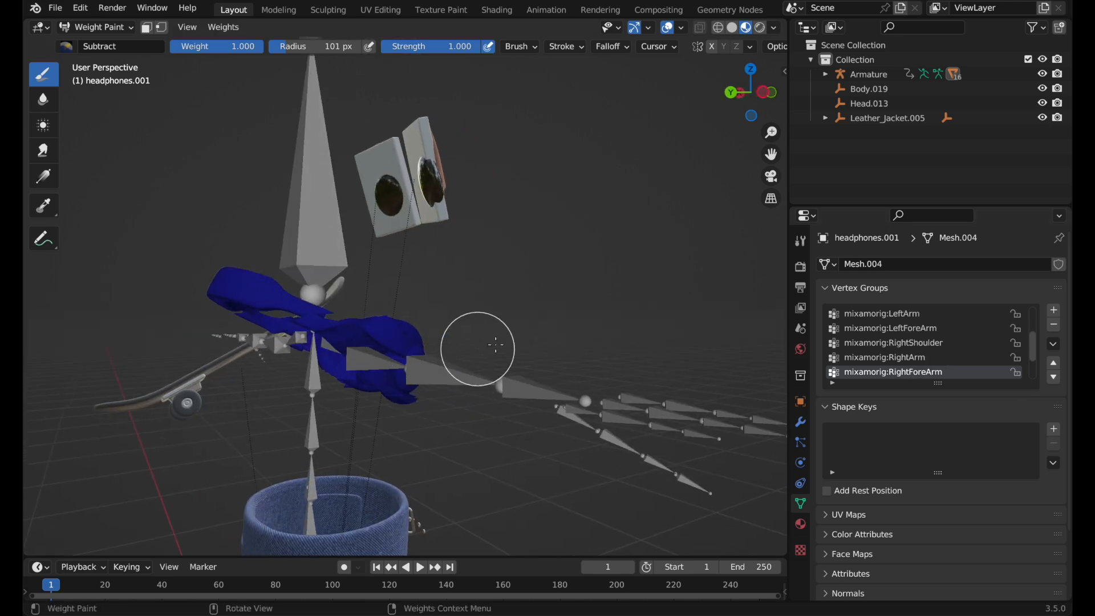
{"action": "middle_click_drag", "start_coordinate": [477, 349], "coordinate": [602, 349]}
{"action": "scroll", "coordinate": [603, 348], "scroll_direction": "left", "scroll_amount": 3}
{"action": "scroll", "coordinate": [603, 348], "scroll_direction": "right", "scroll_amount": 10, "text": "shift"}
{"action": "scroll", "coordinate": [602, 348], "scroll_direction": "down", "scroll_amount": 6}
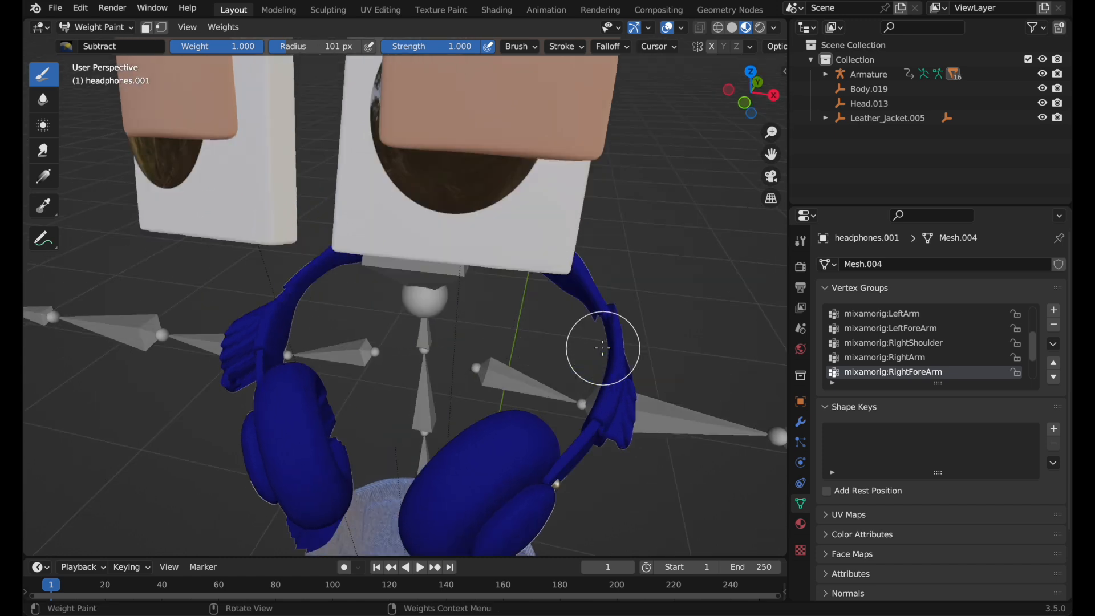
{"action": "scroll", "coordinate": [602, 348], "scroll_direction": "down", "scroll_amount": 5}
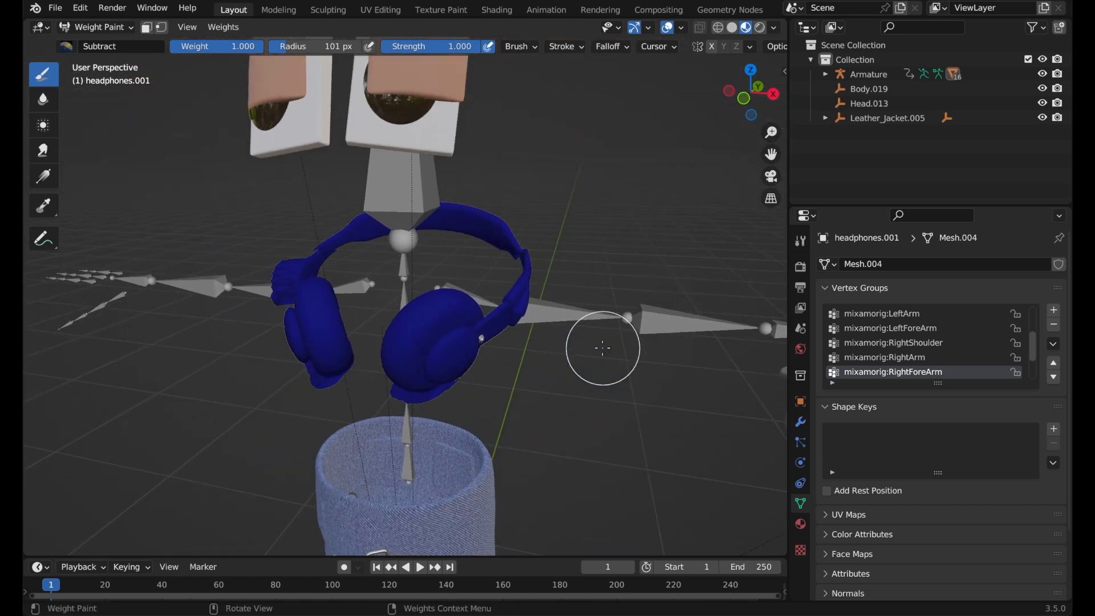
{"action": "scroll", "coordinate": [901, 355], "scroll_direction": "down", "scroll_amount": 1, "text": "ctrl"}
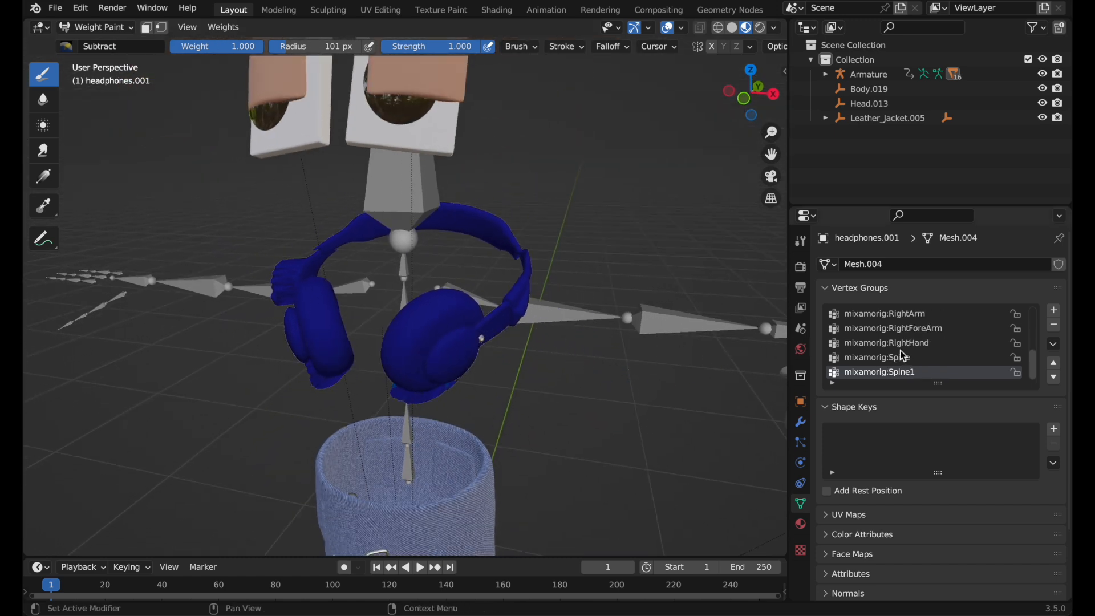
{"action": "scroll", "coordinate": [901, 355], "scroll_direction": "down", "scroll_amount": 2}
{"action": "scroll", "coordinate": [903, 355], "scroll_direction": "down", "scroll_amount": 2, "text": "ctrl"}
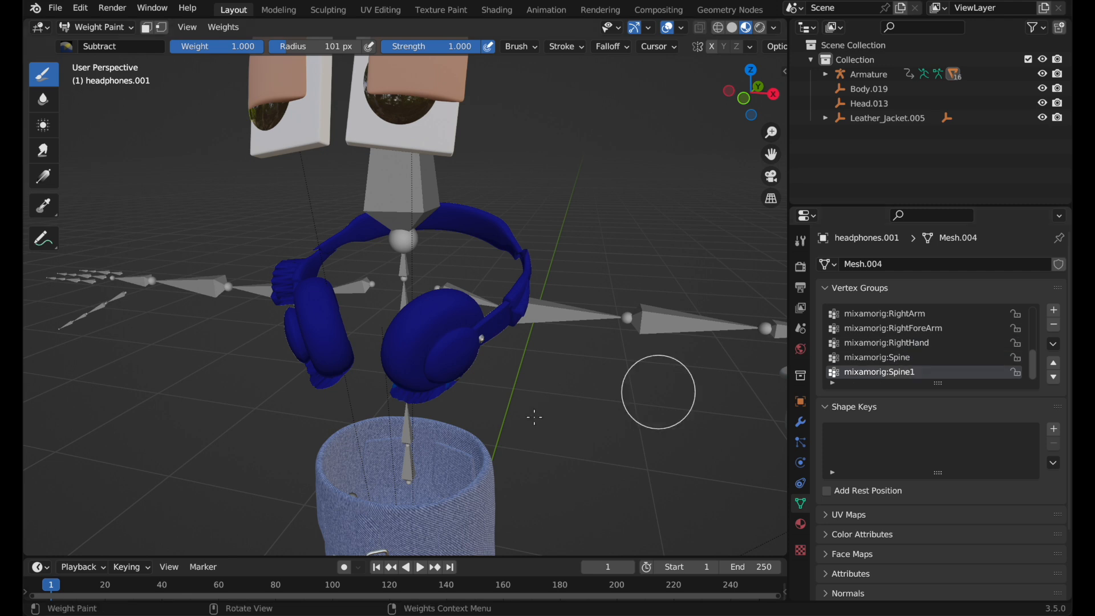
{"action": "scroll", "coordinate": [503, 404], "scroll_direction": "down", "scroll_amount": 2}
{"action": "middle_click_drag", "start_coordinate": [503, 404], "coordinate": [367, 379]}
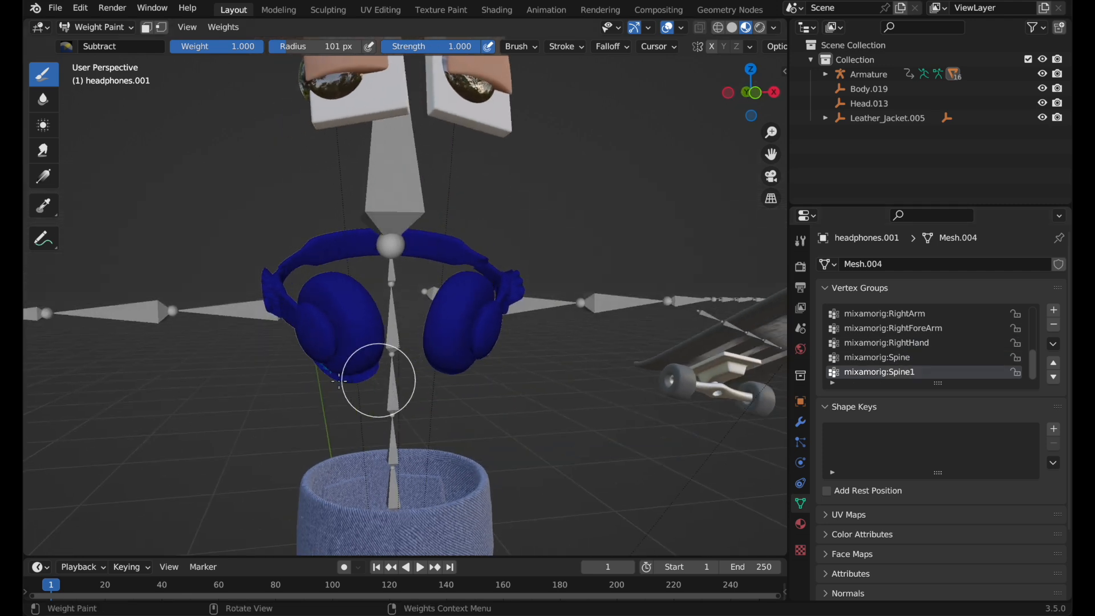
{"action": "middle_click_drag", "start_coordinate": [354, 337], "coordinate": [403, 347]}
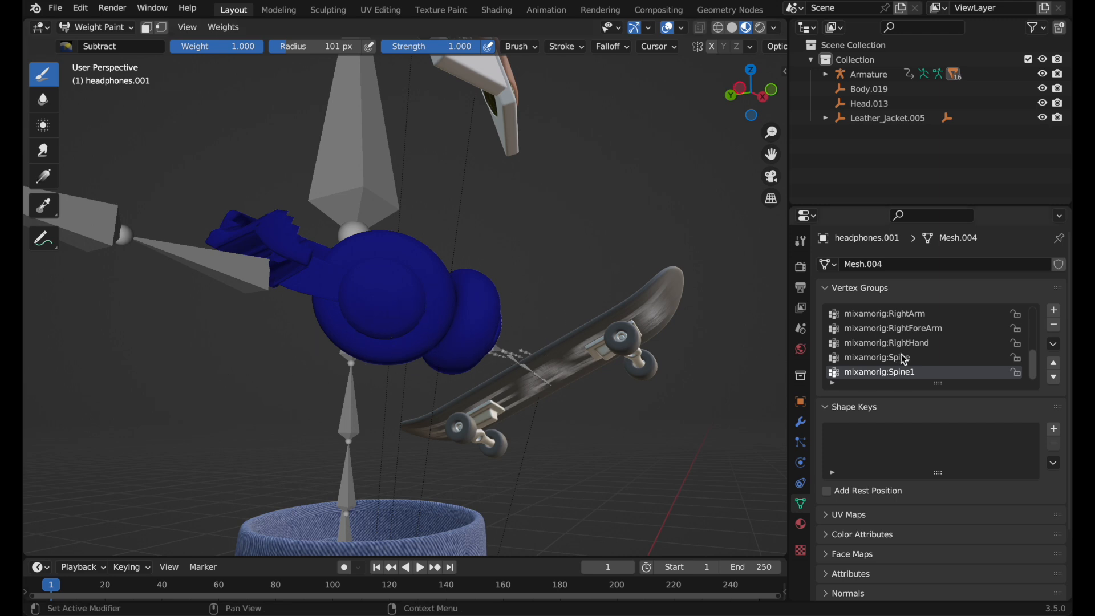
Make mixamorig:Neck the active vertex group and paint weight 1.000 over the front of the headphones with the Add brush
{"action": "scroll", "coordinate": [904, 359], "scroll_direction": "up", "scroll_amount": 5, "text": "ctrl"}
{"action": "scroll", "coordinate": [904, 359], "scroll_direction": "down", "scroll_amount": 4, "text": "ctrl"}
{"action": "scroll", "coordinate": [902, 357], "scroll_direction": "up", "scroll_amount": 12, "text": "ctrl"}
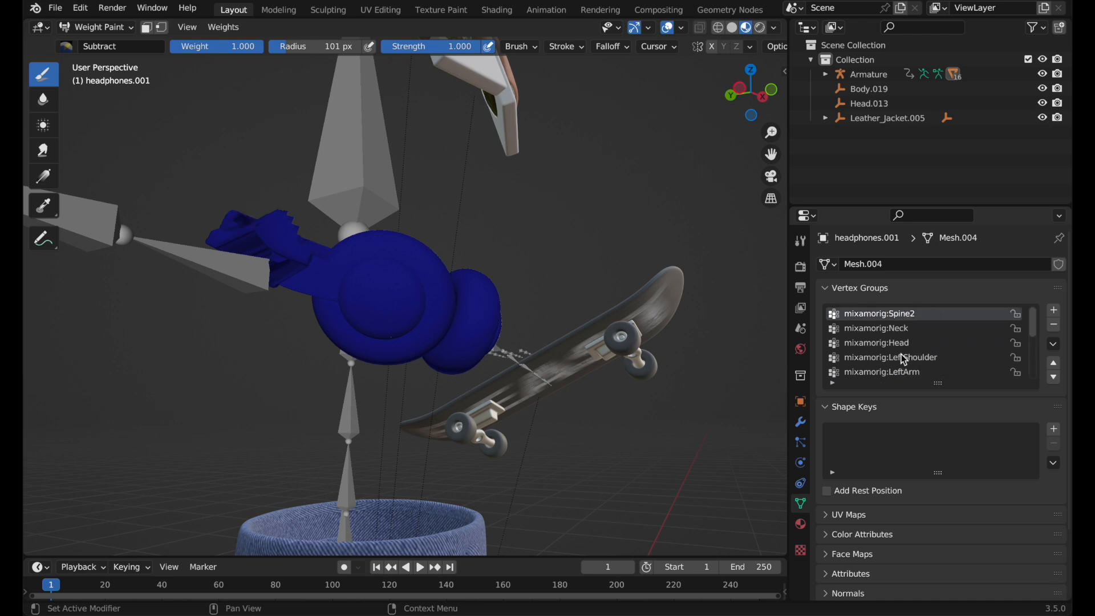
{"action": "scroll", "coordinate": [904, 361], "scroll_direction": "down", "scroll_amount": 1, "text": "ctrl"}
{"action": "middle_click_drag", "start_coordinate": [200, 244], "coordinate": [374, 247]}
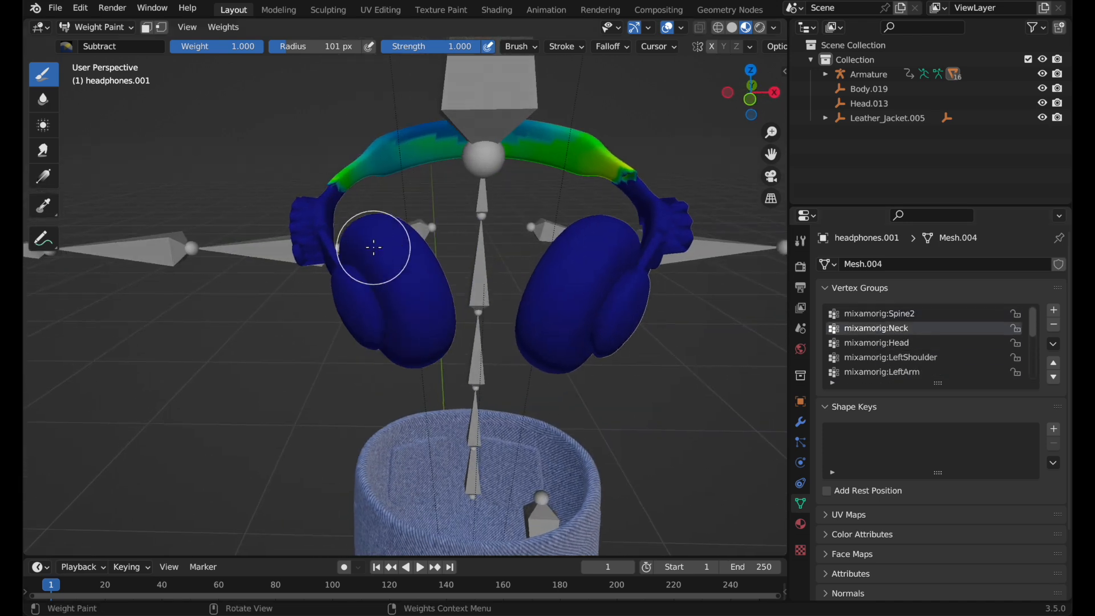
{"action": "scroll", "coordinate": [382, 245], "scroll_direction": "down", "scroll_amount": 5}
{"action": "left_click", "coordinate": [64, 53]}
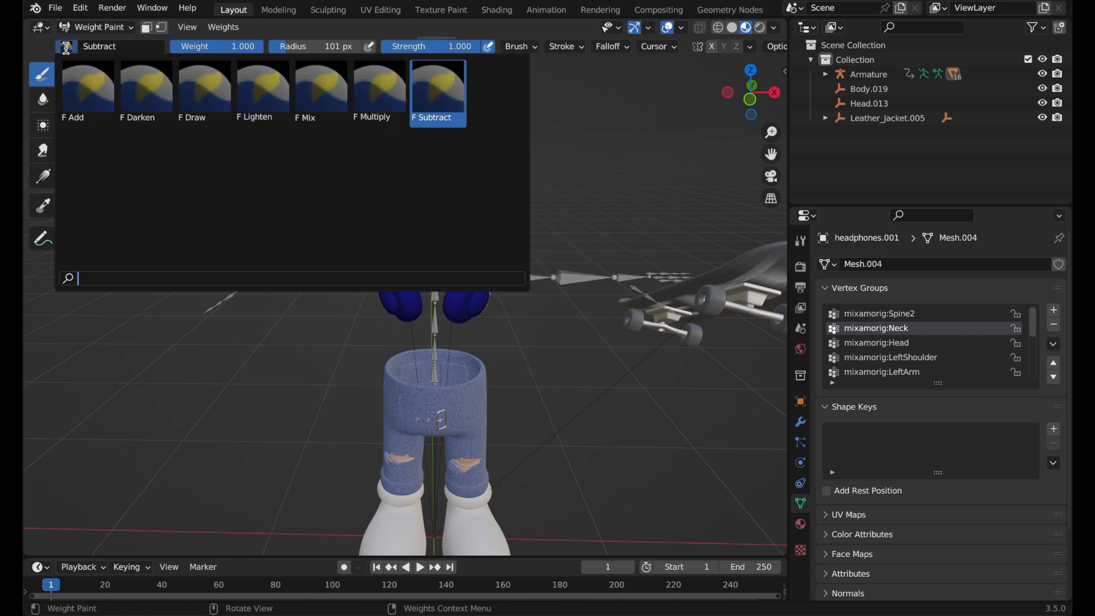
{"action": "left_click", "coordinate": [88, 94]}
{"action": "mouse_move", "coordinate": [536, 276]}
{"action": "left_mouse_down"}
{"action": "mouse_move", "coordinate": [476, 244]}
{"action": "mouse_move", "coordinate": [481, 318]}
{"action": "mouse_move", "coordinate": [403, 313]}
{"action": "mouse_move", "coordinate": [362, 294]}
{"action": "mouse_move", "coordinate": [463, 223]}
{"action": "left_mouse_up"}
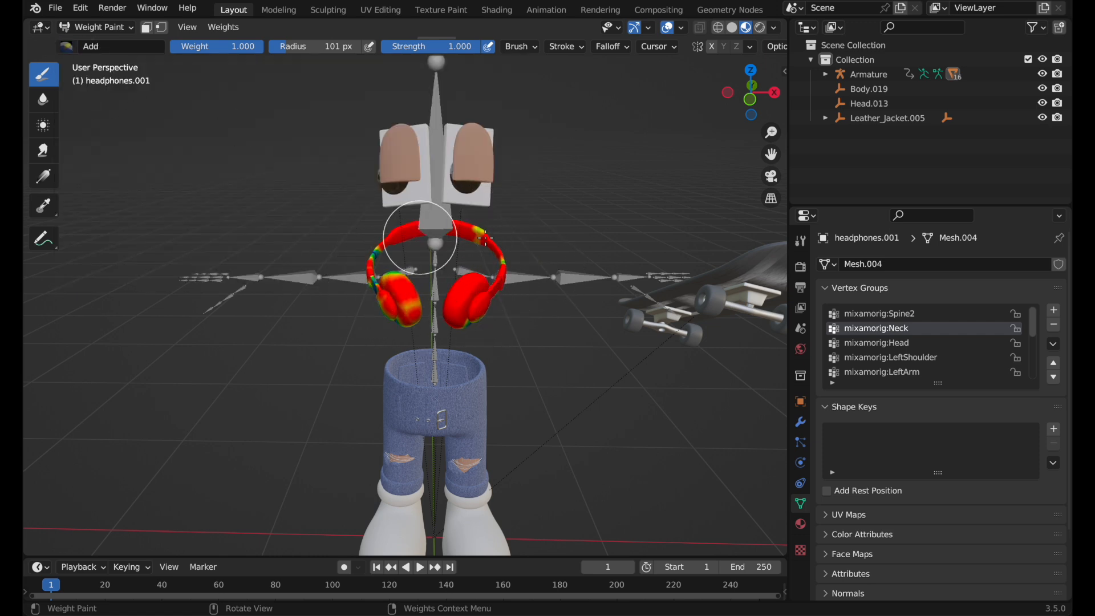
{"action": "left_click_drag", "start_coordinate": [394, 307], "coordinate": [386, 225]}
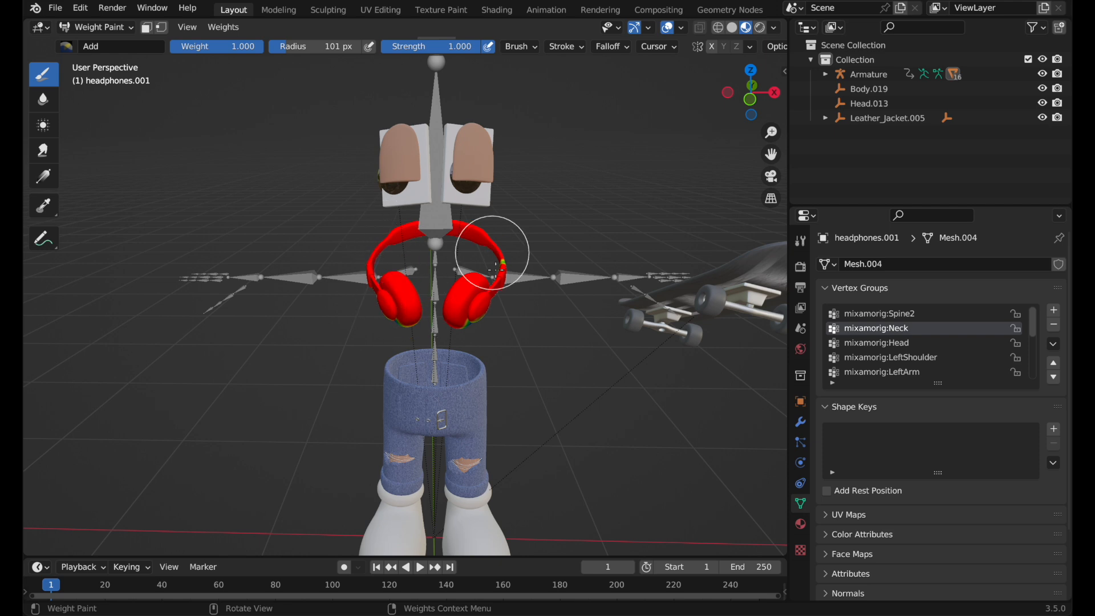
Fill the unpainted spots on the back and inner sides of the headphones with full mixamorig:Neck weight
{"action": "mouse_move", "coordinate": [496, 278]}
{"action": "middle_mouse_down"}
{"action": "mouse_move", "coordinate": [493, 303]}
{"action": "mouse_move", "coordinate": [428, 320]}
{"action": "mouse_move", "coordinate": [479, 274]}
{"action": "middle_mouse_up"}
{"action": "left_click_drag", "start_coordinate": [400, 311], "coordinate": [454, 300]}
{"action": "mouse_move", "coordinate": [464, 306]}
{"action": "middle_mouse_down"}
{"action": "mouse_move", "coordinate": [517, 286]}
{"action": "mouse_move", "coordinate": [501, 277]}
{"action": "middle_mouse_up"}
{"action": "left_click_drag", "start_coordinate": [439, 268], "coordinate": [511, 252]}
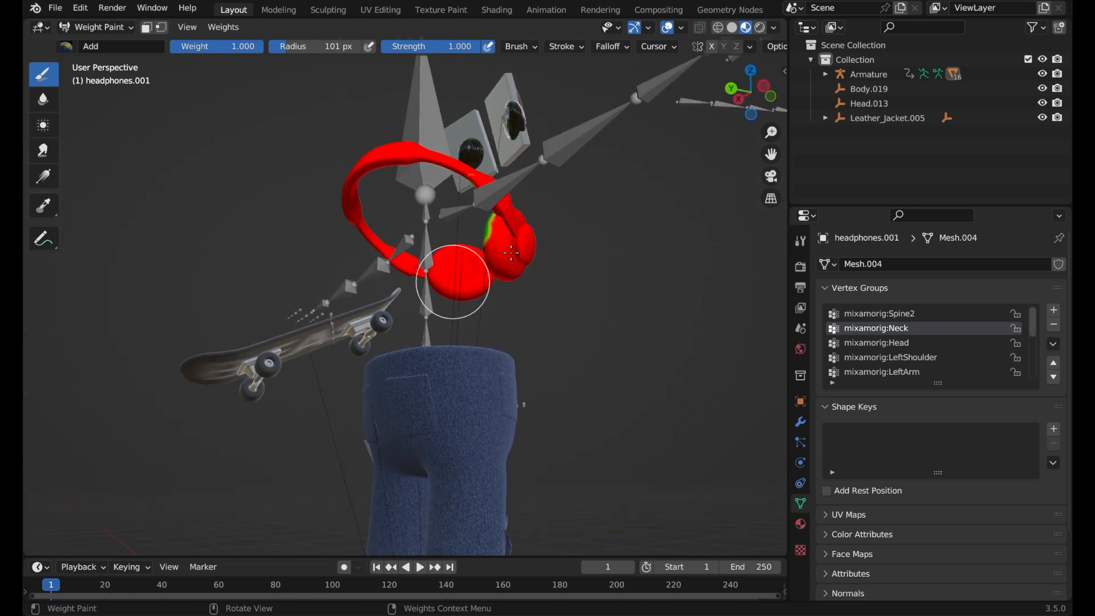
{"action": "middle_click_drag", "start_coordinate": [456, 250], "coordinate": [542, 190]}
{"action": "left_click_drag", "start_coordinate": [542, 190], "coordinate": [435, 262]}
{"action": "mouse_move", "coordinate": [435, 262]}
{"action": "middle_mouse_down"}
{"action": "mouse_move", "coordinate": [489, 227]}
{"action": "mouse_move", "coordinate": [407, 204]}
{"action": "mouse_move", "coordinate": [420, 166]}
{"action": "mouse_move", "coordinate": [386, 191]}
{"action": "mouse_move", "coordinate": [403, 208]}
{"action": "mouse_move", "coordinate": [432, 198]}
{"action": "mouse_move", "coordinate": [391, 240]}
{"action": "mouse_move", "coordinate": [538, 244]}
{"action": "mouse_move", "coordinate": [544, 234]}
{"action": "middle_mouse_up"}
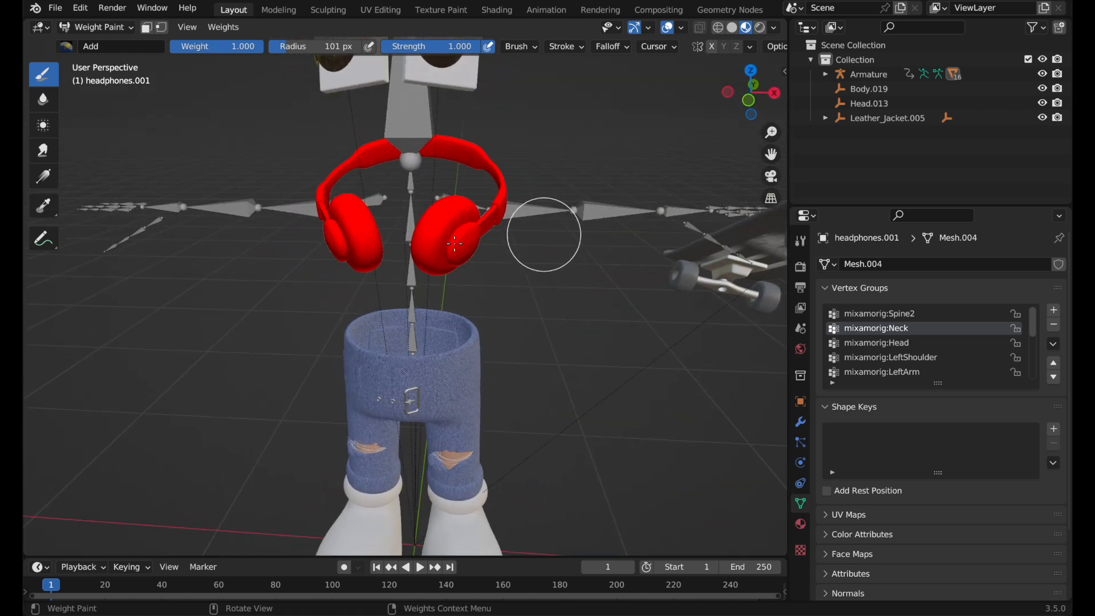
Return to Object Mode and unhide the hidden body, jacket and glove meshes
{"action": "left_click", "coordinate": [97, 27]}
{"action": "left_click", "coordinate": [97, 41]}
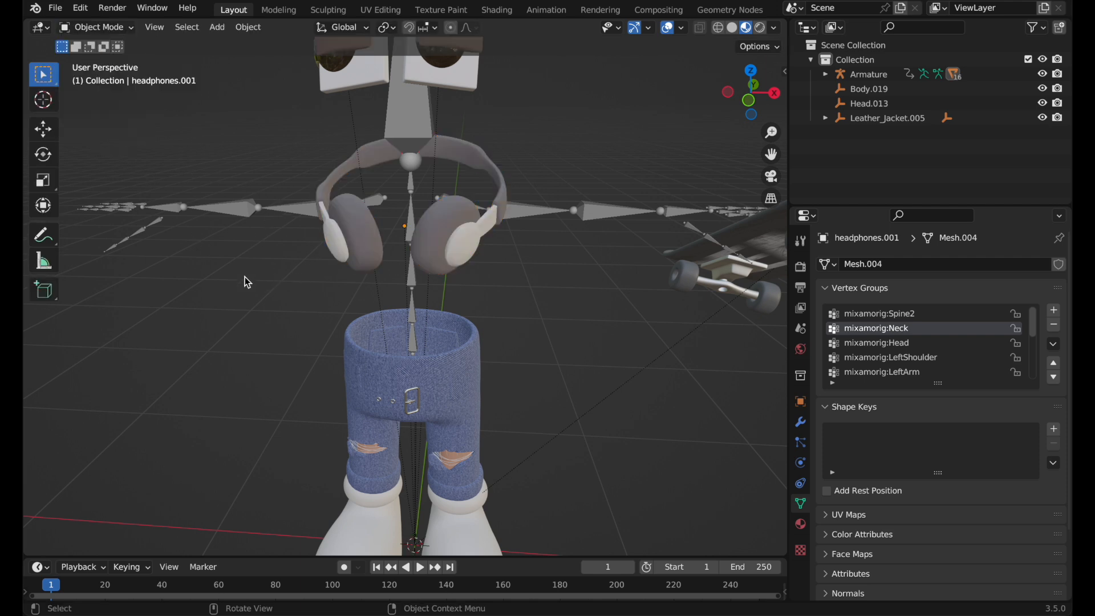
{"action": "key", "text": "alt+h"}
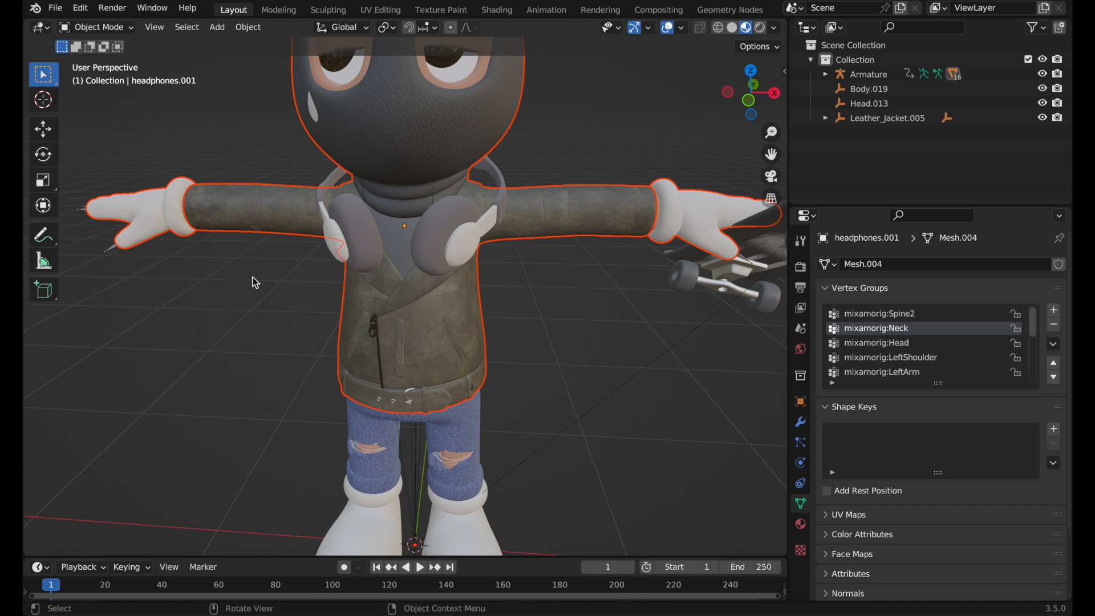
{"action": "right_click", "coordinate": [549, 296]}
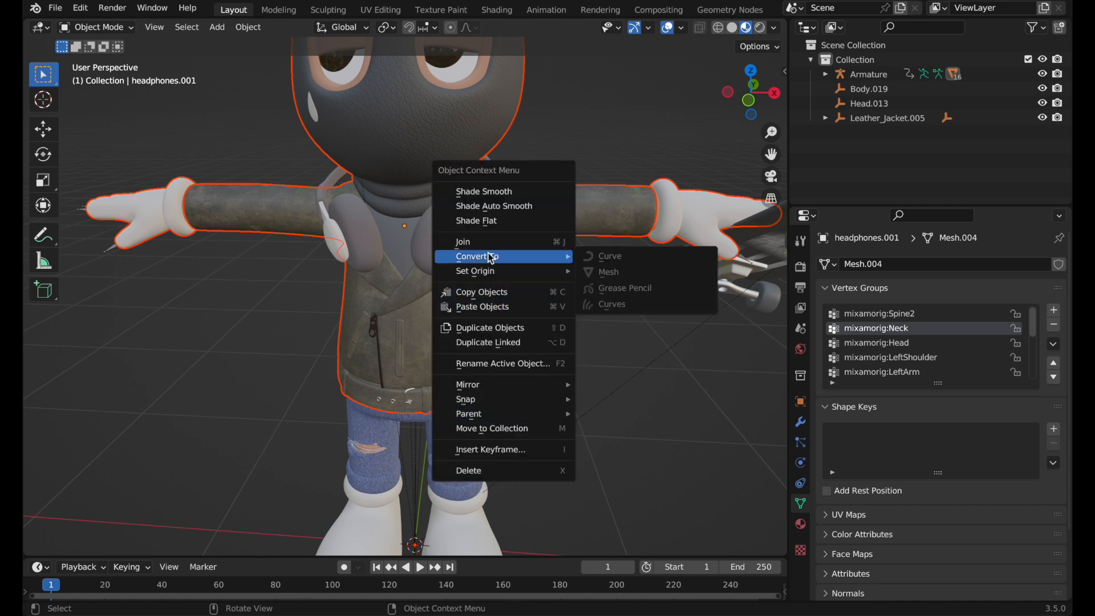
{"action": "mouse_move", "coordinate": [515, 394]}
{"action": "scroll", "coordinate": [501, 275], "scroll_direction": "down", "scroll_amount": 5}
{"action": "middle_click_drag", "start_coordinate": [449, 269], "coordinate": [429, 265]}
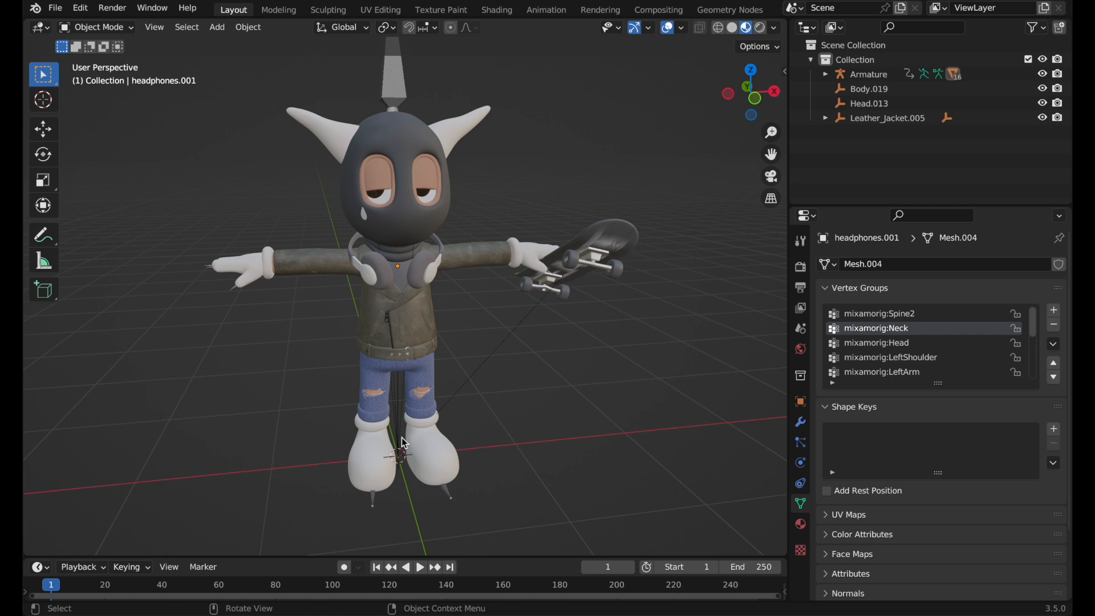
Select the combined jacket and head mesh and switch it to Weight Paint mode
{"action": "middle_click_drag", "start_coordinate": [424, 202], "coordinate": [479, 231]}
{"action": "left_click", "coordinate": [412, 306]}
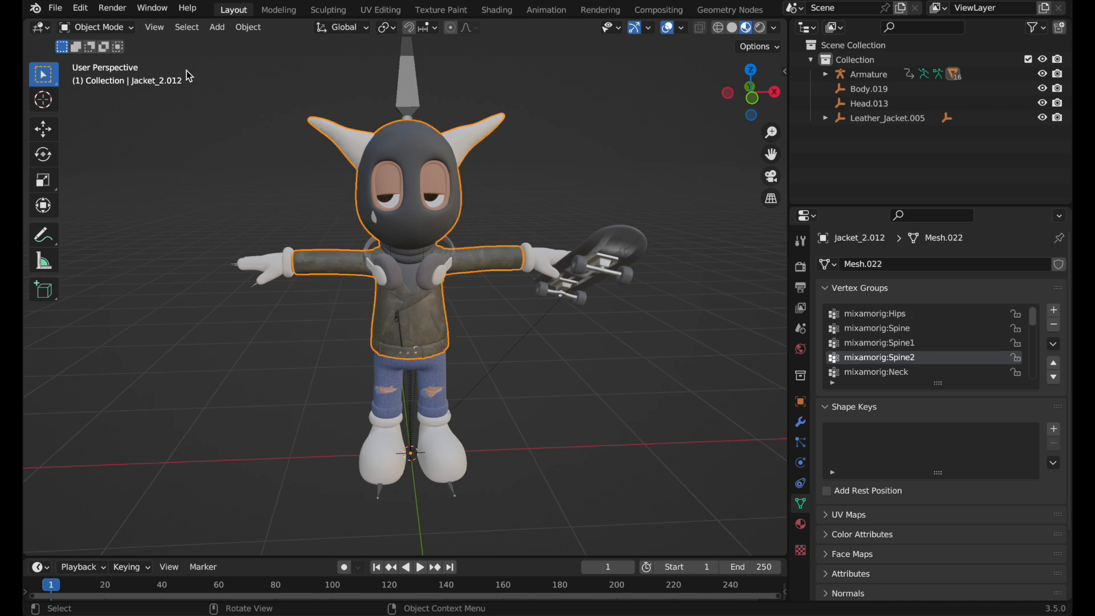
{"action": "left_click", "coordinate": [114, 27]}
{"action": "left_click", "coordinate": [123, 109]}
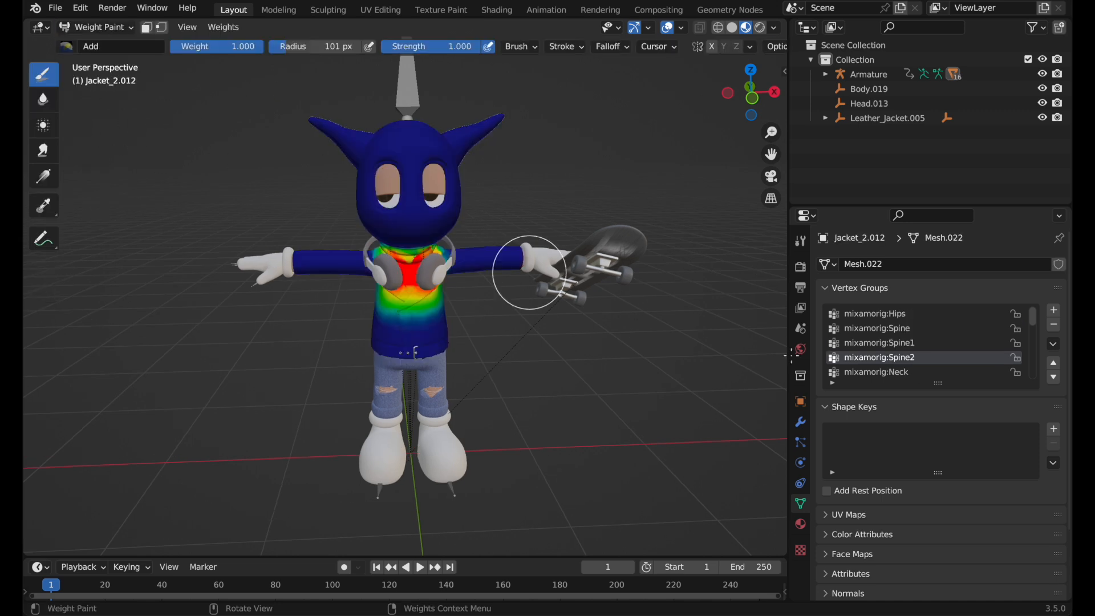
Go through the jacket mesh's vertex groups and make mixamorig:Head the active group
{"action": "scroll", "coordinate": [914, 365], "scroll_direction": "down", "scroll_amount": 2, "text": "ctrl"}
{"action": "scroll", "coordinate": [914, 366], "scroll_direction": "down", "scroll_amount": 10, "text": "ctrl"}
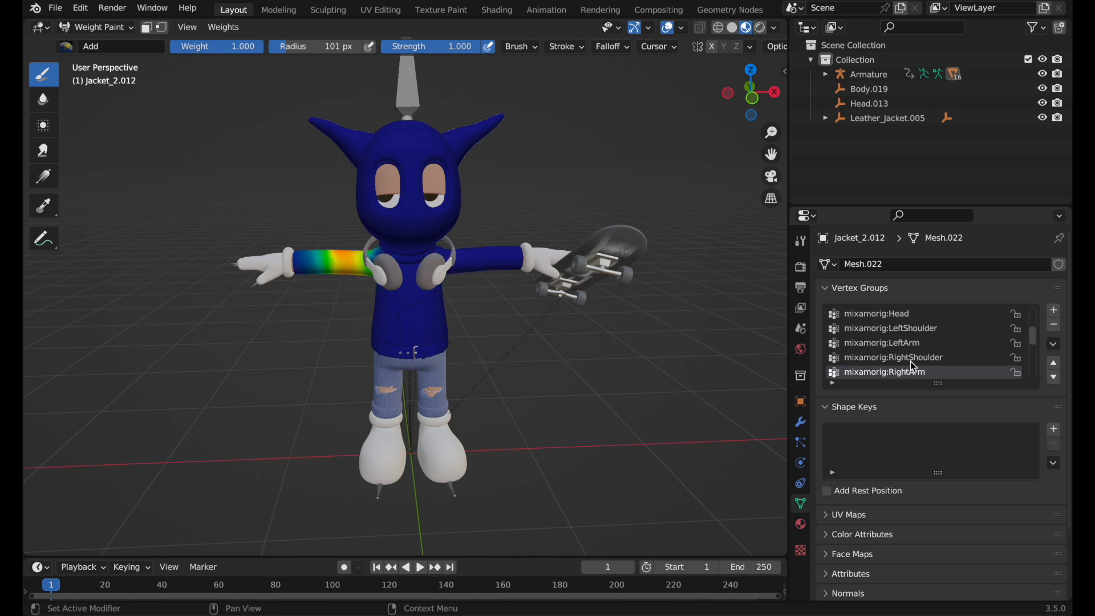
{"action": "scroll", "coordinate": [910, 361], "scroll_direction": "up", "scroll_amount": 10, "text": "ctrl"}
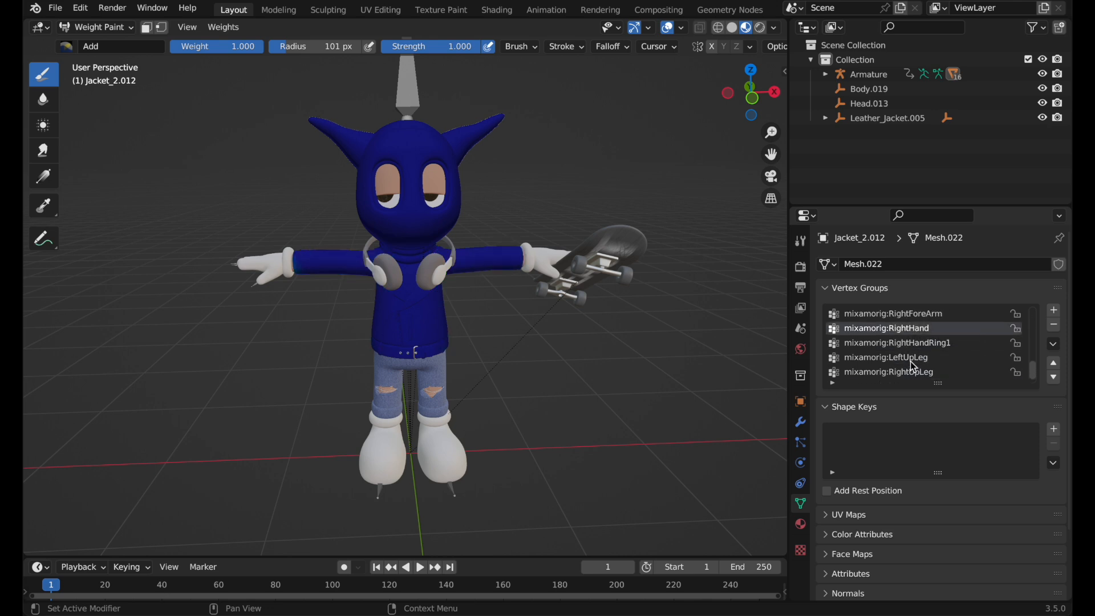
{"action": "scroll", "coordinate": [910, 361], "scroll_direction": "up", "scroll_amount": 1, "text": "ctrl"}
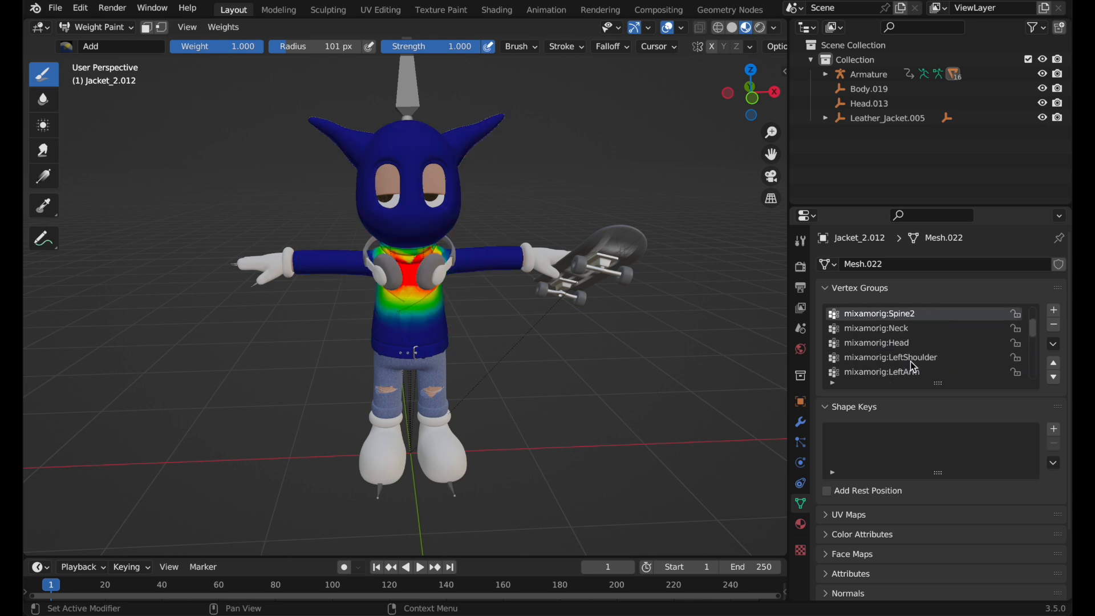
{"action": "scroll", "coordinate": [910, 361], "scroll_direction": "down", "scroll_amount": 1, "text": "ctrl"}
Paint mixamorig:Head weight across the front of the lower face with the Add brush at weight 1.000 and strength 0.177
{"action": "middle_click_drag", "start_coordinate": [456, 347], "coordinate": [452, 310]}
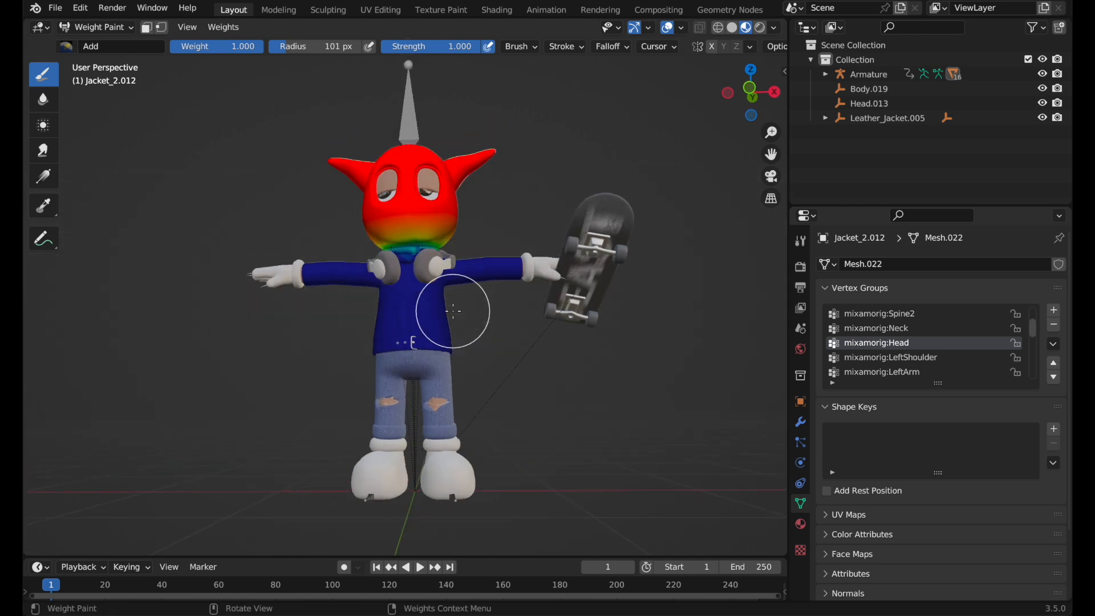
{"action": "scroll", "coordinate": [452, 310], "scroll_direction": "up", "scroll_amount": 3}
{"action": "scroll", "coordinate": [452, 311], "scroll_direction": "up", "scroll_amount": 5, "text": "shift"}
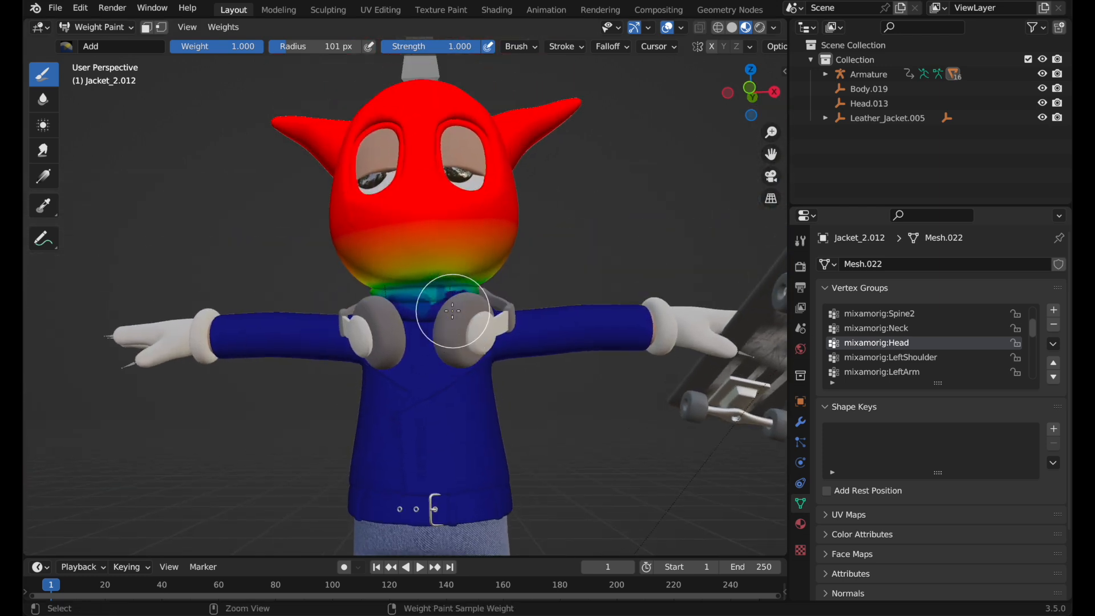
{"action": "scroll", "coordinate": [452, 311], "scroll_direction": "up", "scroll_amount": 3}
{"action": "scroll", "coordinate": [453, 311], "scroll_direction": "up", "scroll_amount": 3, "text": "shift"}
{"action": "middle_click_drag", "start_coordinate": [452, 311], "coordinate": [523, 308]}
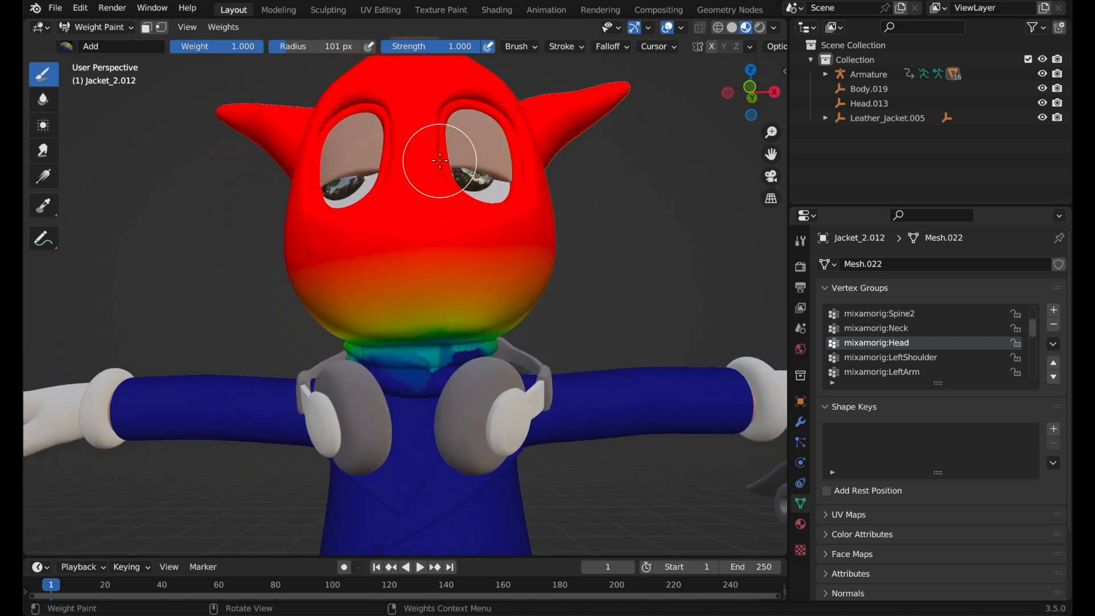
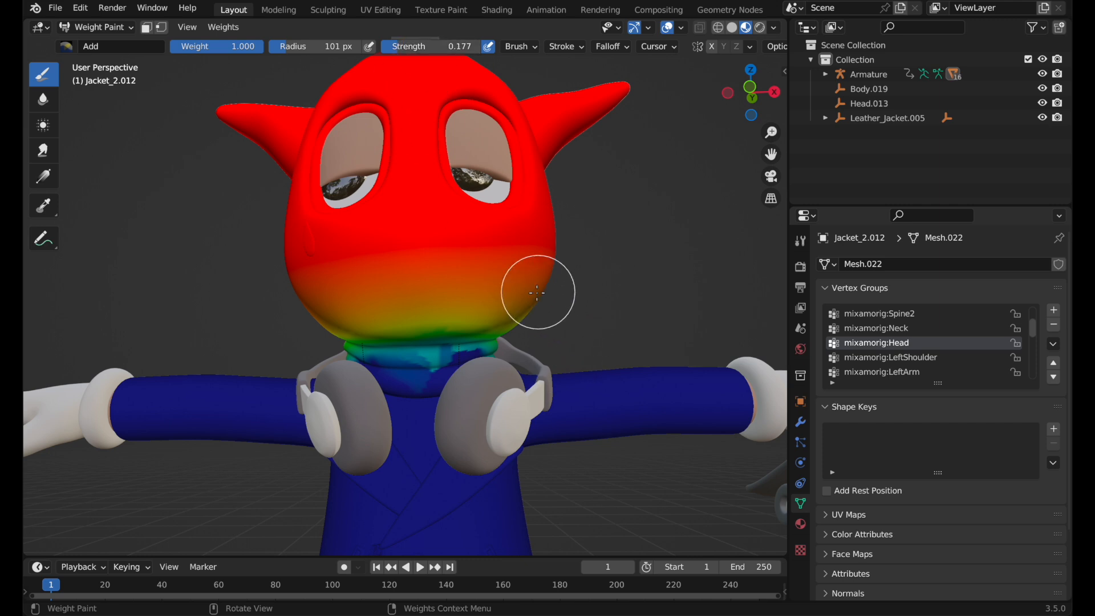
{"action": "mouse_move", "coordinate": [532, 307]}
{"action": "left_mouse_down"}
{"action": "mouse_move", "coordinate": [442, 291]}
{"action": "mouse_move", "coordinate": [334, 303]}
{"action": "mouse_move", "coordinate": [450, 281]}
{"action": "mouse_move", "coordinate": [329, 270]}
{"action": "left_mouse_up"}
{"action": "mouse_move", "coordinate": [371, 306]}
{"action": "left_mouse_down"}
{"action": "mouse_move", "coordinate": [413, 317]}
{"action": "mouse_move", "coordinate": [502, 312]}
{"action": "left_mouse_up"}
{"action": "mouse_move", "coordinate": [347, 312]}
{"action": "left_mouse_down"}
{"action": "mouse_move", "coordinate": [320, 313]}
{"action": "mouse_move", "coordinate": [491, 323]}
{"action": "left_mouse_up"}
Continue the mixamorig:Head weight over the chin and the underside of the face down to the neck edge
{"action": "middle_click_drag", "start_coordinate": [412, 337], "coordinate": [488, 354]}
{"action": "mouse_move", "coordinate": [344, 361]}
{"action": "left_mouse_down"}
{"action": "mouse_move", "coordinate": [525, 363]}
{"action": "mouse_move", "coordinate": [325, 365]}
{"action": "mouse_move", "coordinate": [524, 370]}
{"action": "left_mouse_up"}
{"action": "middle_click_drag", "start_coordinate": [523, 370], "coordinate": [545, 374]}
{"action": "mouse_move", "coordinate": [545, 374]}
{"action": "left_mouse_down"}
{"action": "mouse_move", "coordinate": [519, 374]}
{"action": "mouse_move", "coordinate": [631, 366]}
{"action": "mouse_move", "coordinate": [480, 387]}
{"action": "mouse_move", "coordinate": [620, 387]}
{"action": "mouse_move", "coordinate": [480, 395]}
{"action": "left_mouse_up"}
{"action": "middle_click_drag", "start_coordinate": [490, 391], "coordinate": [452, 391]}
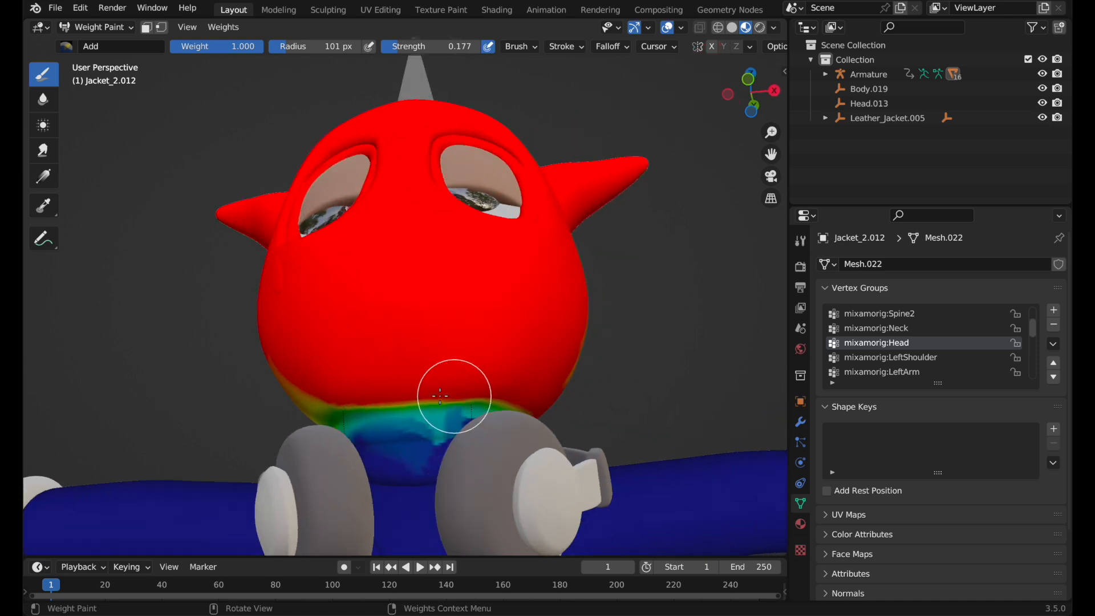
Paint mixamorig:Head weight over the lower side and back of the head, down to the headphone band
{"action": "mouse_move", "coordinate": [330, 391]}
{"action": "middle_mouse_down"}
{"action": "mouse_move", "coordinate": [362, 383]}
{"action": "mouse_move", "coordinate": [322, 388]}
{"action": "middle_mouse_up"}
{"action": "mouse_move", "coordinate": [322, 388]}
{"action": "left_mouse_down"}
{"action": "mouse_move", "coordinate": [139, 360]}
{"action": "mouse_move", "coordinate": [324, 390]}
{"action": "mouse_move", "coordinate": [130, 320]}
{"action": "mouse_move", "coordinate": [217, 306]}
{"action": "mouse_move", "coordinate": [178, 275]}
{"action": "left_mouse_up"}
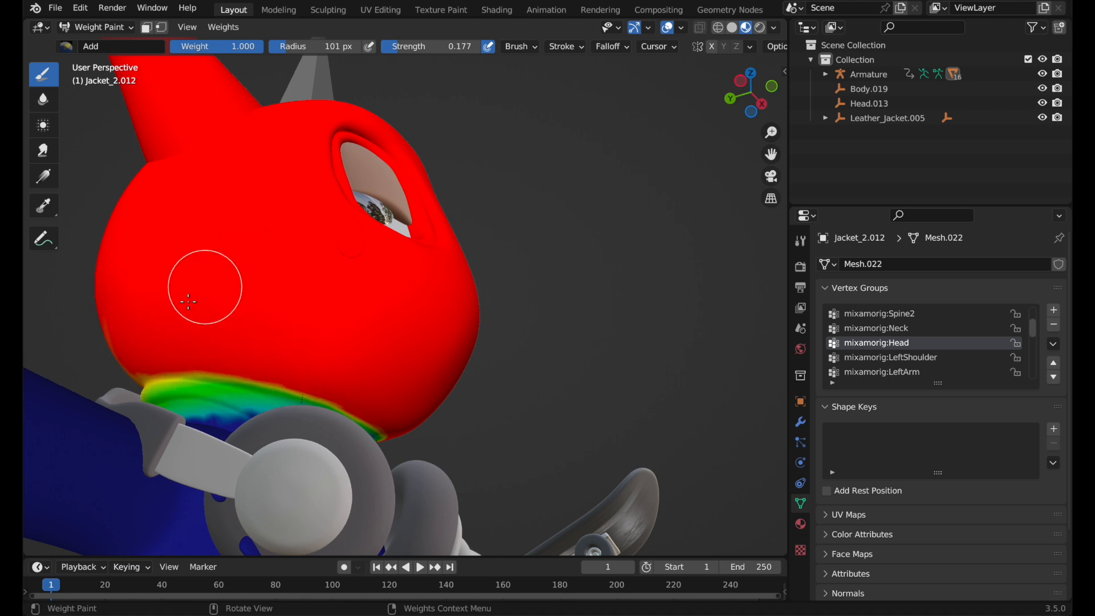
{"action": "middle_click_drag", "start_coordinate": [118, 279], "coordinate": [178, 290]}
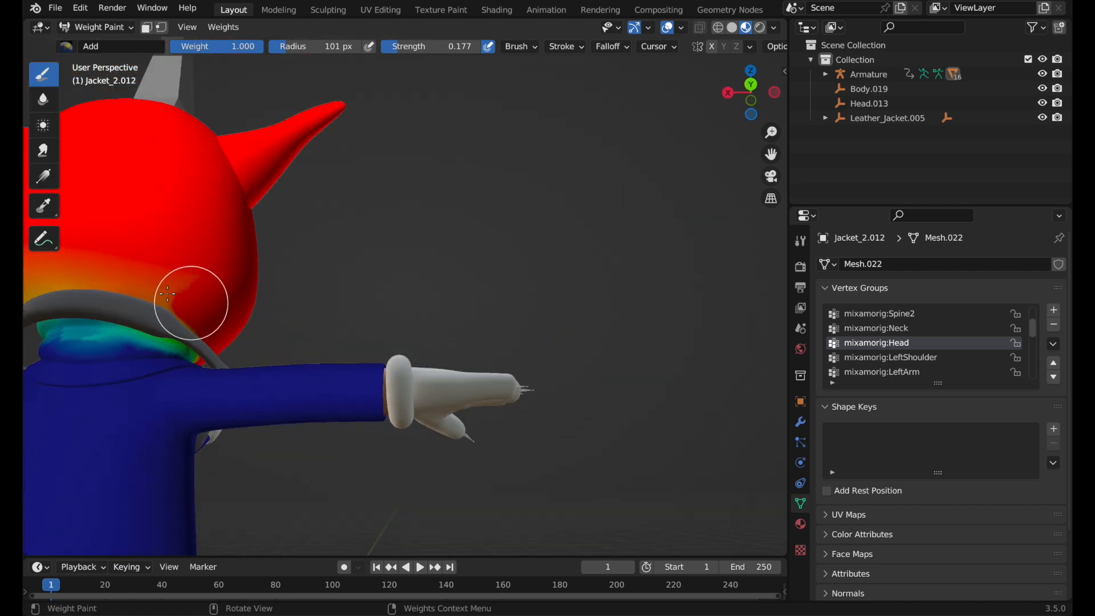
{"action": "mouse_move", "coordinate": [74, 269]}
{"action": "middle_mouse_down"}
{"action": "mouse_move", "coordinate": [54, 264]}
{"action": "mouse_move", "coordinate": [70, 276]}
{"action": "middle_mouse_up"}
{"action": "left_click_drag", "start_coordinate": [132, 258], "coordinate": [251, 262]}
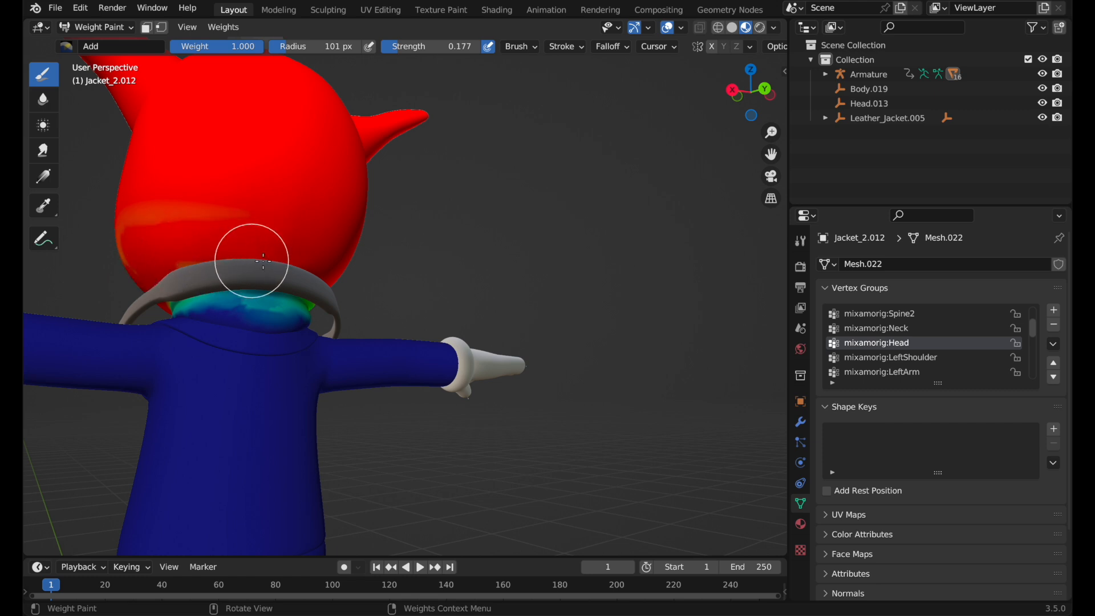
Return to Object Mode and hide the headphones to expose the back of the neck
{"action": "left_click", "coordinate": [76, 29]}
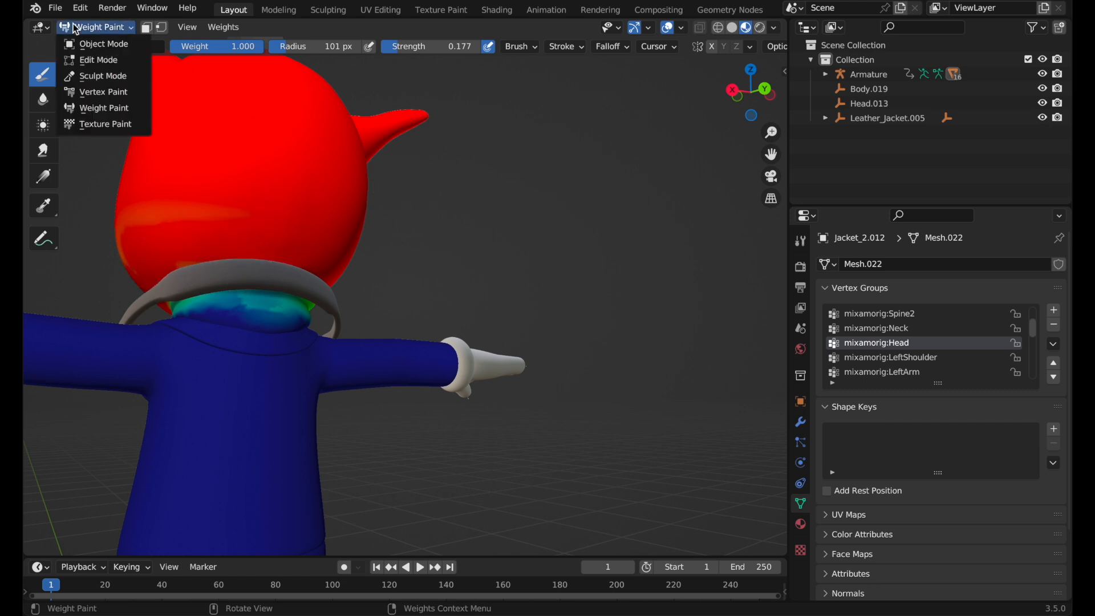
{"action": "left_click", "coordinate": [96, 44]}
{"action": "left_click", "coordinate": [254, 278]}
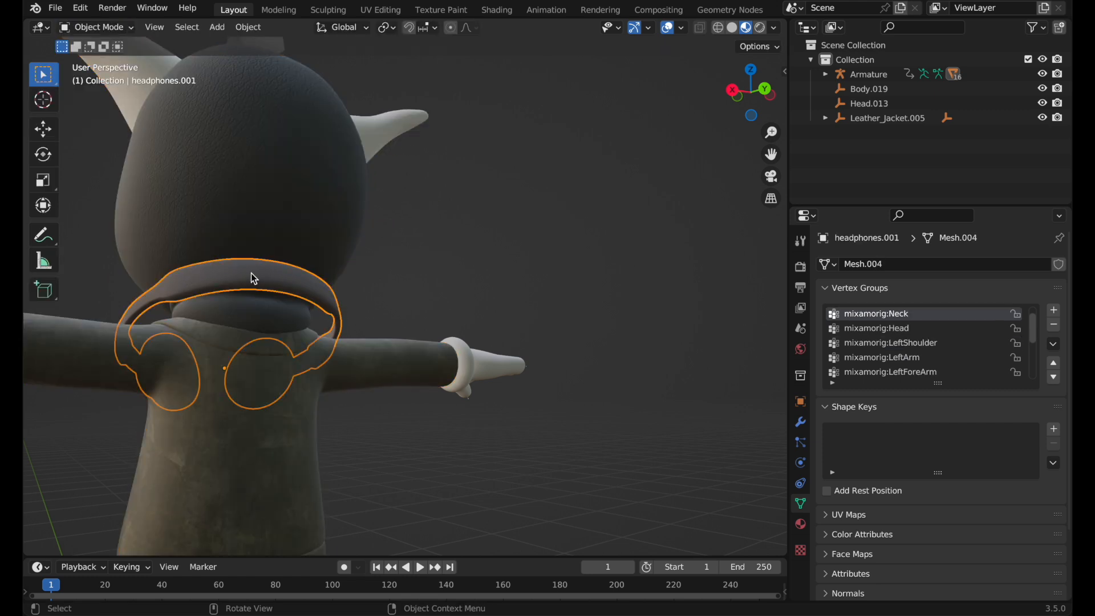
{"action": "key", "text": "h"}
{"action": "middle_click_drag", "start_coordinate": [251, 273], "coordinate": [226, 256]}
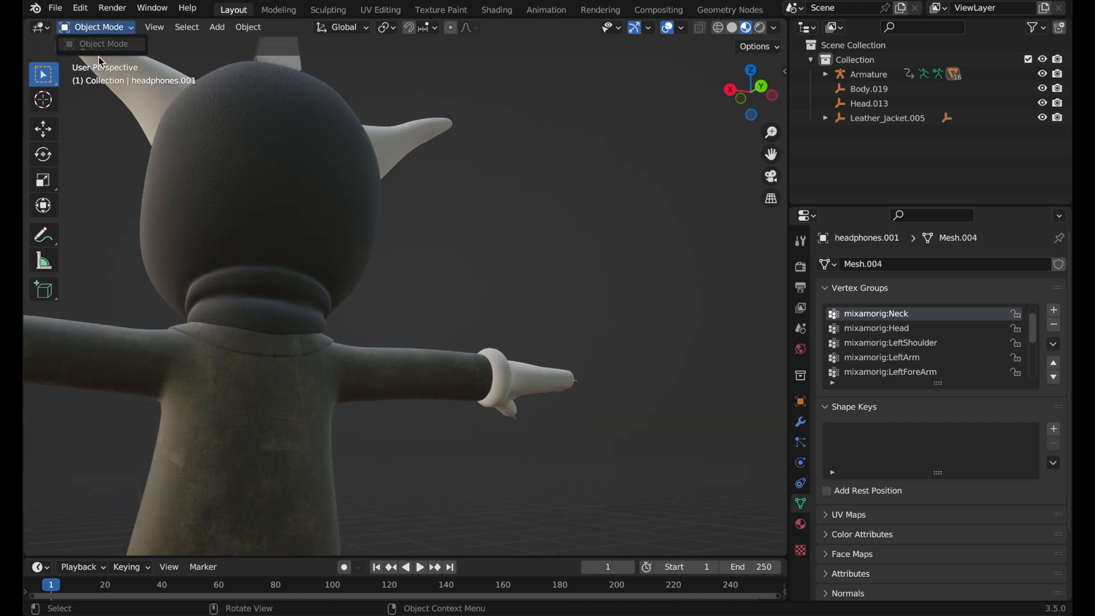
Put the jacket mesh back into Weight Paint mode and fill the remaining weak patches on the back of the head
{"action": "left_click", "coordinate": [169, 107]}
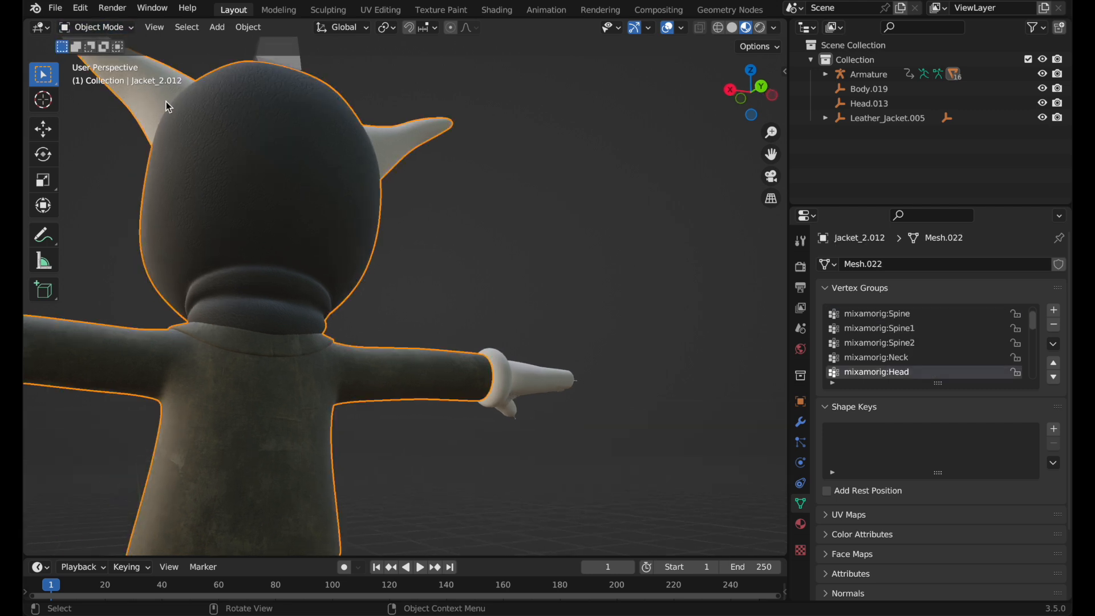
{"action": "left_click", "coordinate": [99, 29]}
{"action": "left_click", "coordinate": [100, 103]}
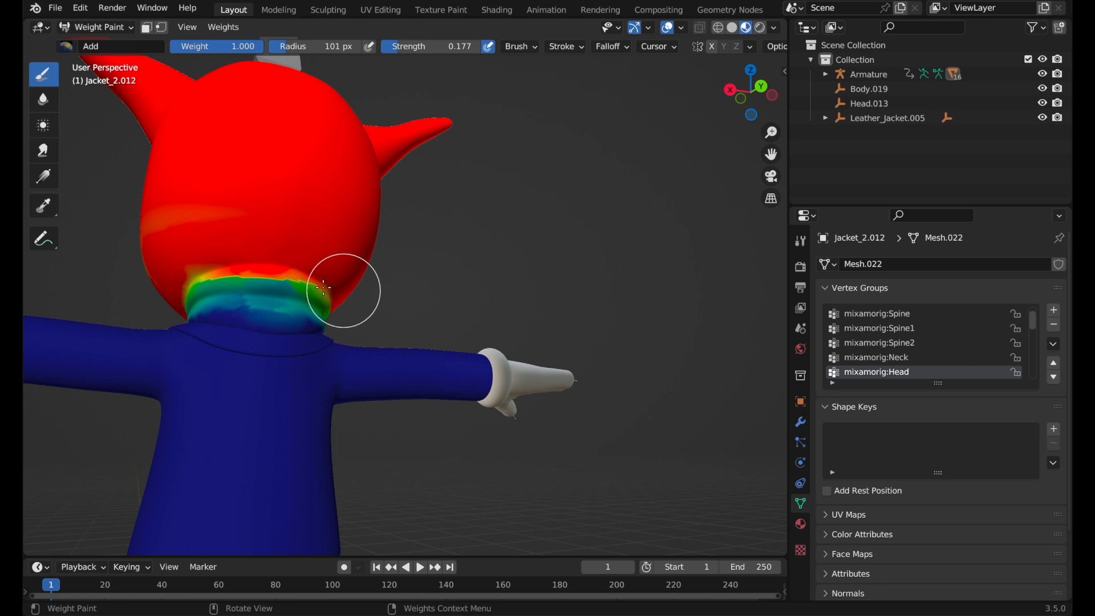
{"action": "scroll", "coordinate": [340, 290], "scroll_direction": "up", "scroll_amount": 3}
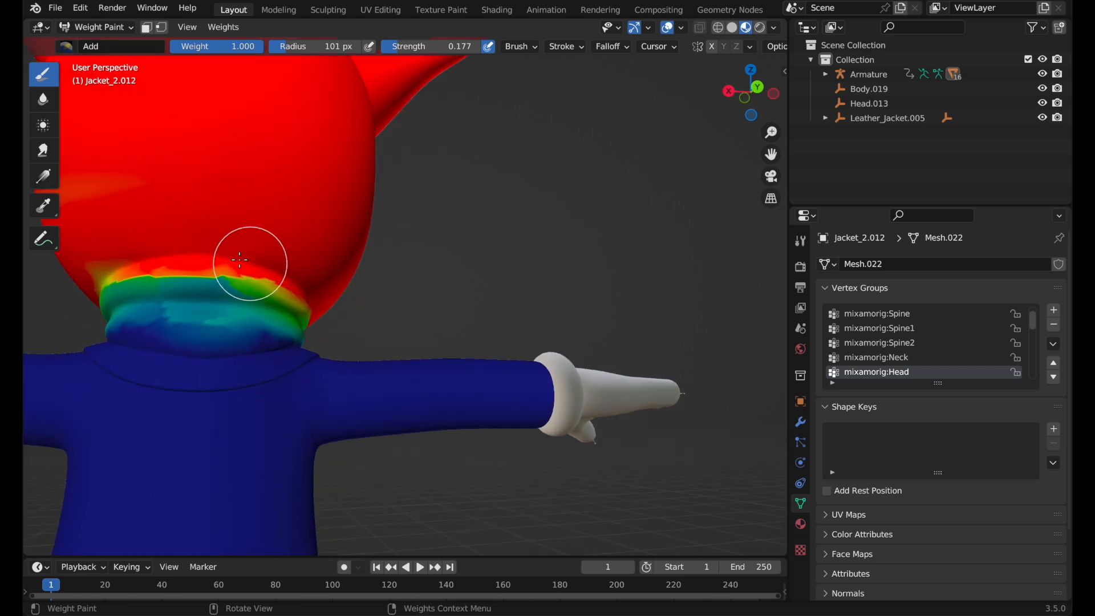
{"action": "middle_click_drag", "start_coordinate": [186, 247], "coordinate": [117, 247]}
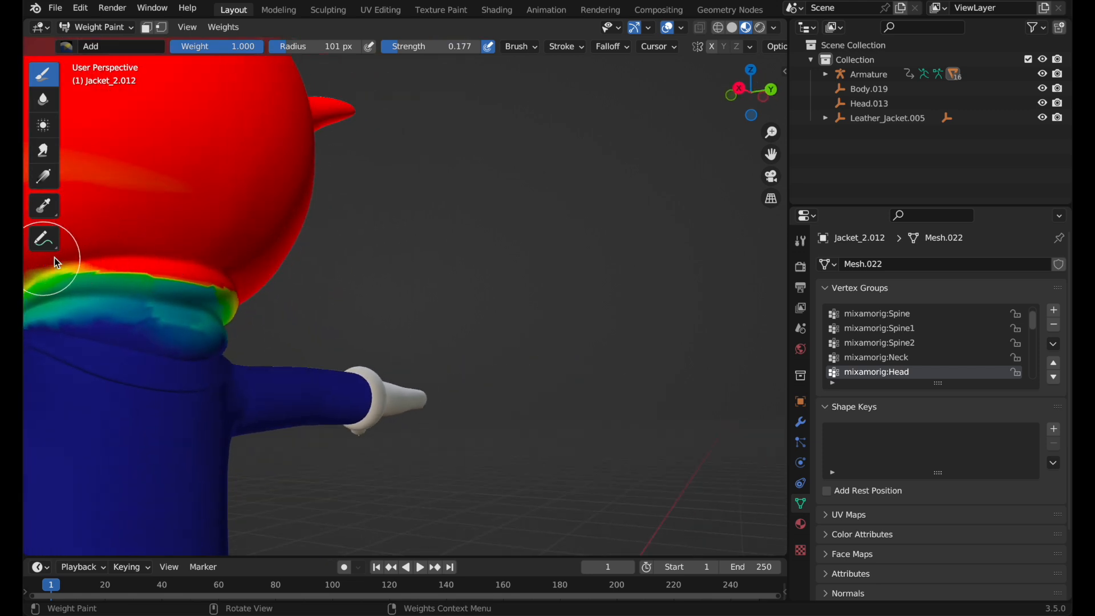
{"action": "middle_click_drag", "start_coordinate": [249, 234], "coordinate": [513, 205], "text": "shift"}
{"action": "mouse_move", "coordinate": [348, 230]}
{"action": "left_mouse_down"}
{"action": "mouse_move", "coordinate": [344, 219]}
{"action": "mouse_move", "coordinate": [270, 245]}
{"action": "mouse_move", "coordinate": [208, 185]}
{"action": "mouse_move", "coordinate": [251, 190]}
{"action": "mouse_move", "coordinate": [496, 156]}
{"action": "mouse_move", "coordinate": [249, 161]}
{"action": "mouse_move", "coordinate": [240, 210]}
{"action": "left_mouse_up"}
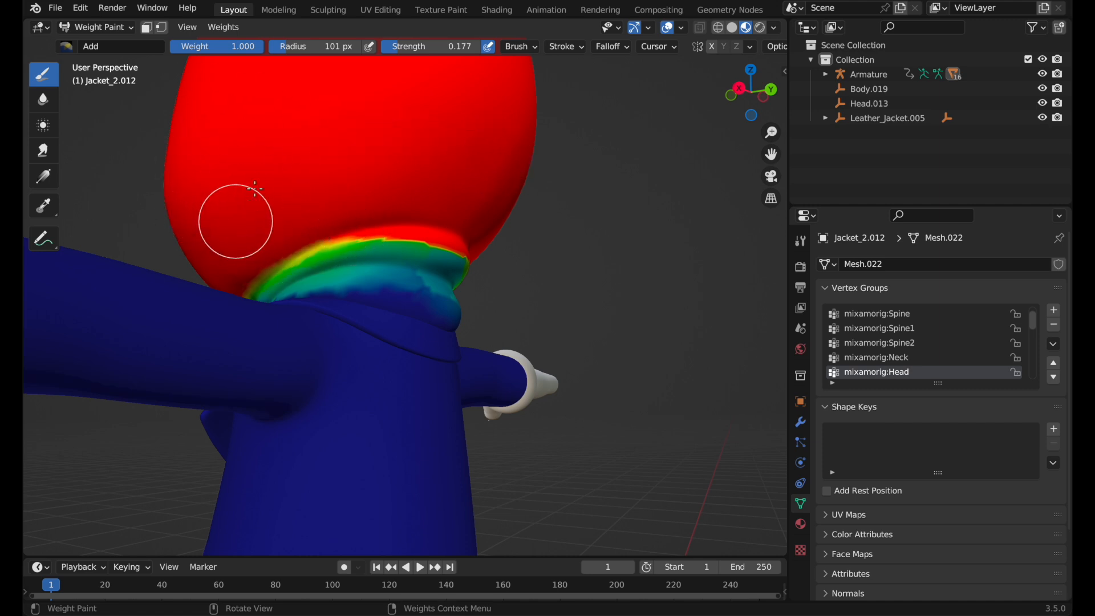
Reduce the brush radius to 72 px and paint mixamorig:Head weight along the head's lower rim above the neck
{"action": "scroll", "coordinate": [399, 150], "scroll_direction": "down", "scroll_amount": 5}
{"action": "mouse_move", "coordinate": [400, 196]}
{"action": "middle_mouse_down"}
{"action": "mouse_move", "coordinate": [215, 207]}
{"action": "mouse_move", "coordinate": [225, 171]}
{"action": "mouse_move", "coordinate": [246, 179]}
{"action": "mouse_move", "coordinate": [293, 244]}
{"action": "mouse_move", "coordinate": [288, 318]}
{"action": "mouse_move", "coordinate": [288, 183]}
{"action": "mouse_move", "coordinate": [284, 238]}
{"action": "mouse_move", "coordinate": [218, 228]}
{"action": "middle_mouse_up"}
{"action": "key", "text": "bracketleft"}
{"action": "key", "text": "bracketleft"}
{"action": "key", "text": "bracketleft"}
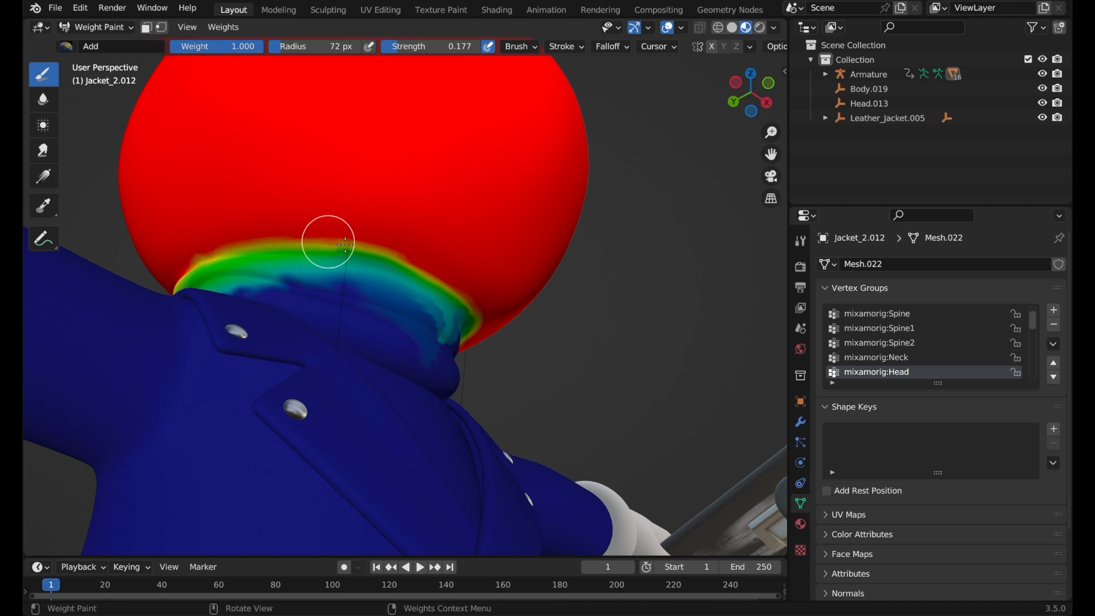
{"action": "mouse_move", "coordinate": [194, 266]}
{"action": "middle_mouse_down"}
{"action": "mouse_move", "coordinate": [464, 286]}
{"action": "mouse_move", "coordinate": [596, 325]}
{"action": "middle_mouse_up"}
{"action": "mouse_move", "coordinate": [568, 339]}
{"action": "left_mouse_down"}
{"action": "mouse_move", "coordinate": [476, 330]}
{"action": "mouse_move", "coordinate": [553, 331]}
{"action": "mouse_move", "coordinate": [492, 329]}
{"action": "mouse_move", "coordinate": [560, 333]}
{"action": "mouse_move", "coordinate": [618, 357]}
{"action": "left_mouse_up"}
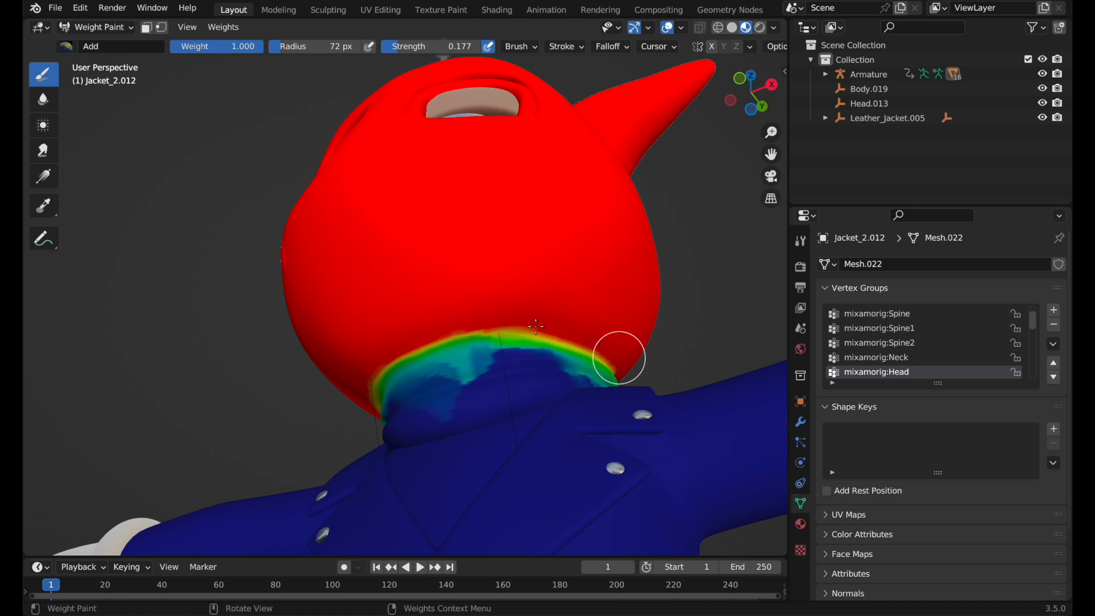
Return to Object Mode, unhide the headphones and clear the selection
{"action": "middle_click_drag", "start_coordinate": [464, 320], "coordinate": [403, 196]}
{"action": "scroll", "coordinate": [398, 206], "scroll_direction": "down", "scroll_amount": 5}
{"action": "scroll", "coordinate": [397, 206], "scroll_direction": "down", "scroll_amount": 3}
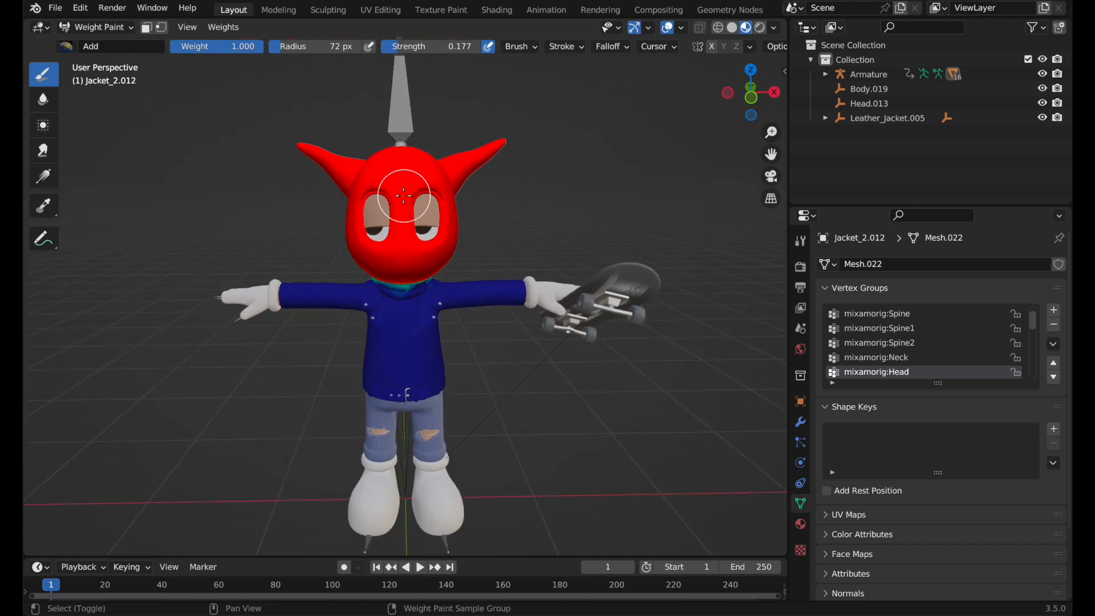
{"action": "scroll", "coordinate": [403, 195], "scroll_direction": "up", "scroll_amount": 5}
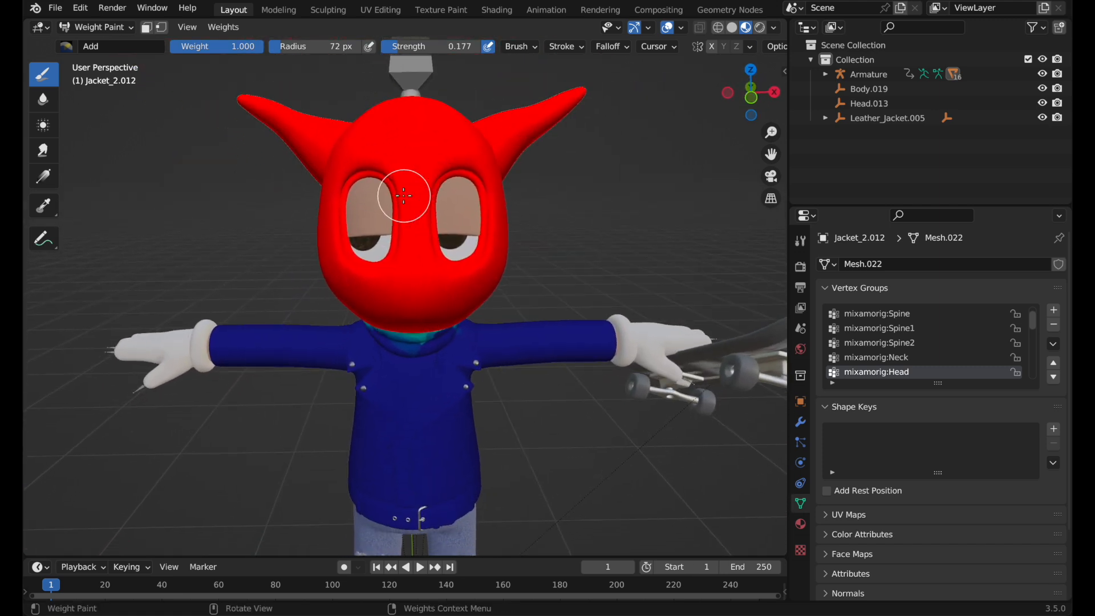
{"action": "left_click", "coordinate": [101, 27]}
{"action": "left_click", "coordinate": [100, 37]}
{"action": "left_click", "coordinate": [238, 232]}
{"action": "key", "text": "alt+h"}
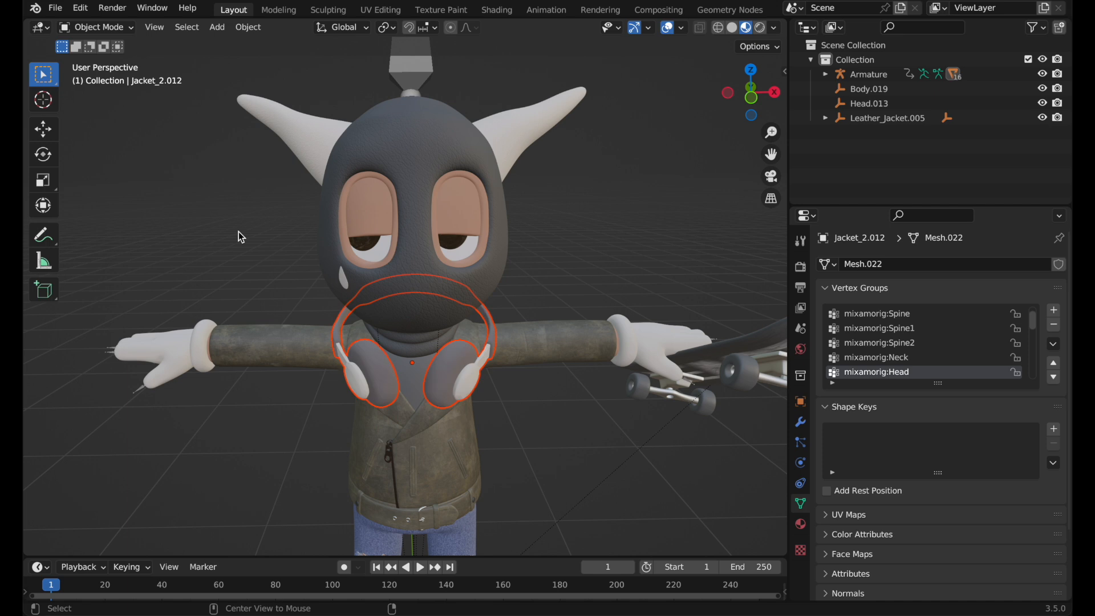
{"action": "middle_click_drag", "start_coordinate": [240, 237], "coordinate": [287, 254]}
{"action": "left_click", "coordinate": [284, 248]}
Examine the whole character with its headphones and skateboard from the front
{"action": "scroll", "coordinate": [421, 262], "scroll_direction": "down", "scroll_amount": 4}
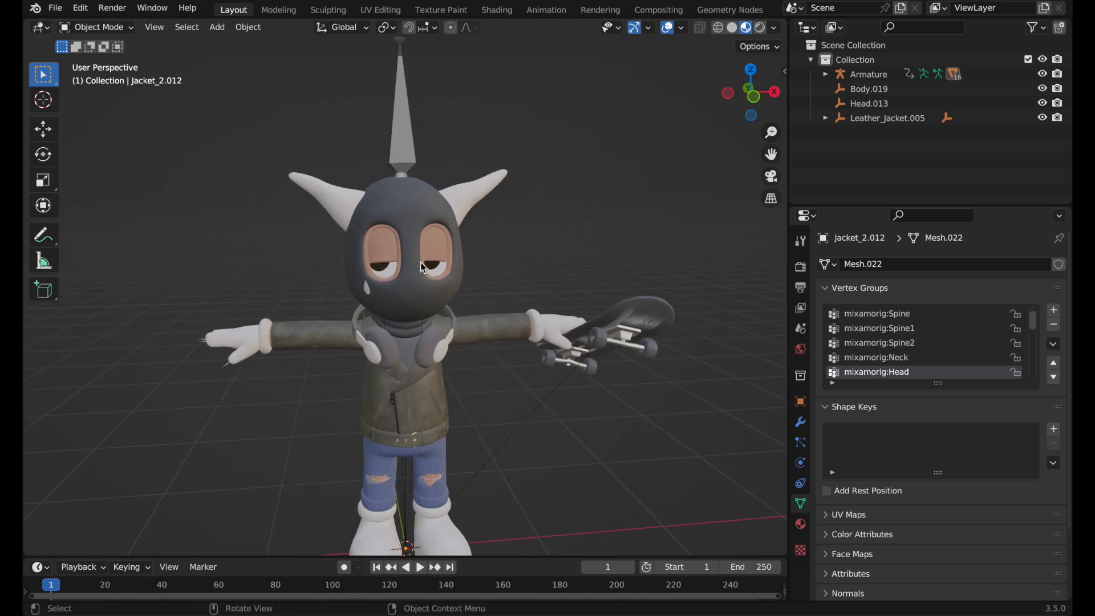
{"action": "scroll", "coordinate": [421, 262], "scroll_direction": "down", "scroll_amount": 3, "text": "shift"}
{"action": "scroll", "coordinate": [421, 262], "scroll_direction": "up", "scroll_amount": 4}
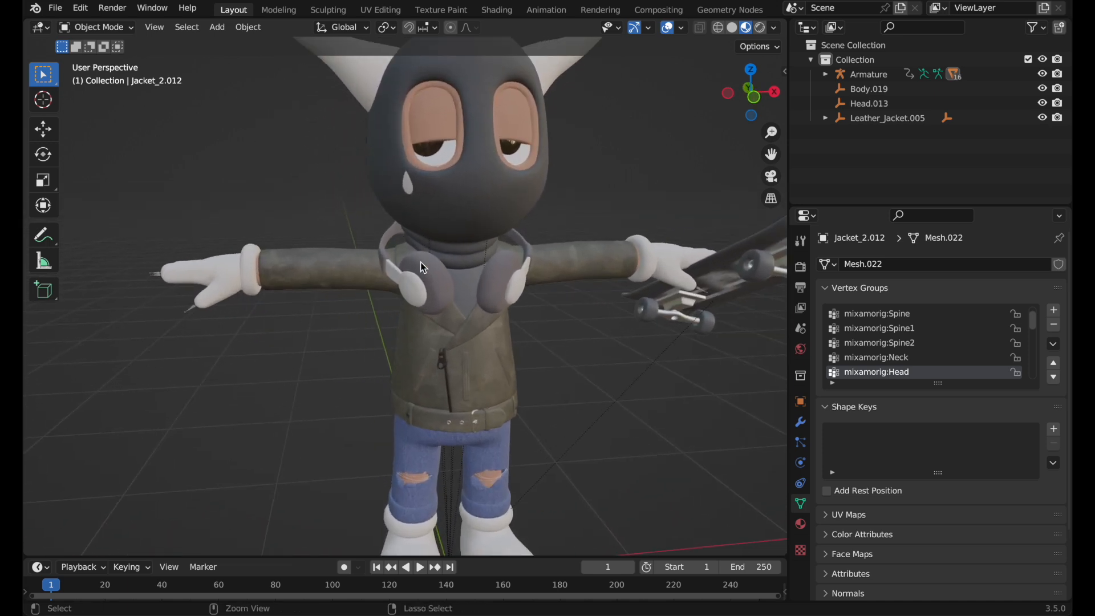
{"action": "scroll", "coordinate": [422, 267], "scroll_direction": "down", "scroll_amount": 5}
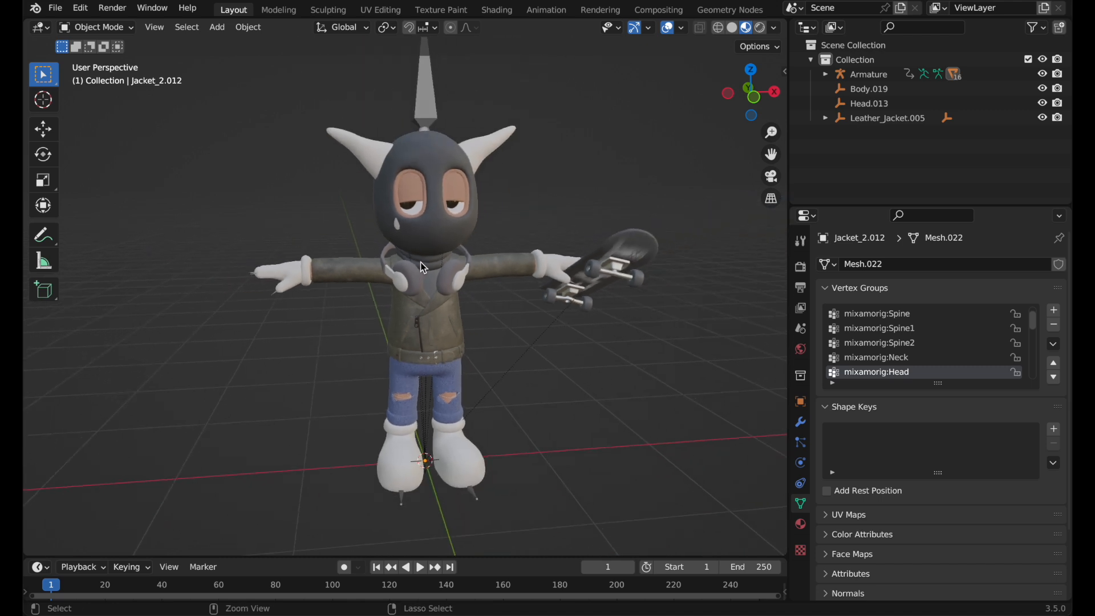
{"action": "scroll", "coordinate": [423, 266], "scroll_direction": "up", "scroll_amount": 1}
{"action": "scroll", "coordinate": [421, 262], "scroll_direction": "right", "scroll_amount": 3}
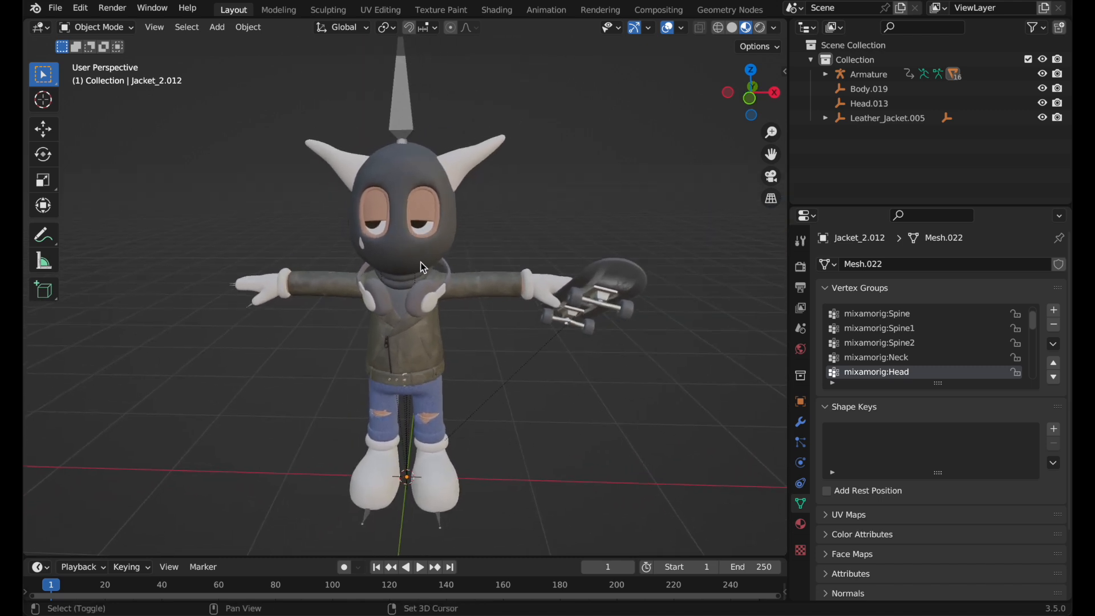
{"action": "scroll", "coordinate": [421, 262], "scroll_direction": "right", "scroll_amount": 4, "text": "shift"}
{"action": "scroll", "coordinate": [421, 262], "scroll_direction": "left", "scroll_amount": 4}
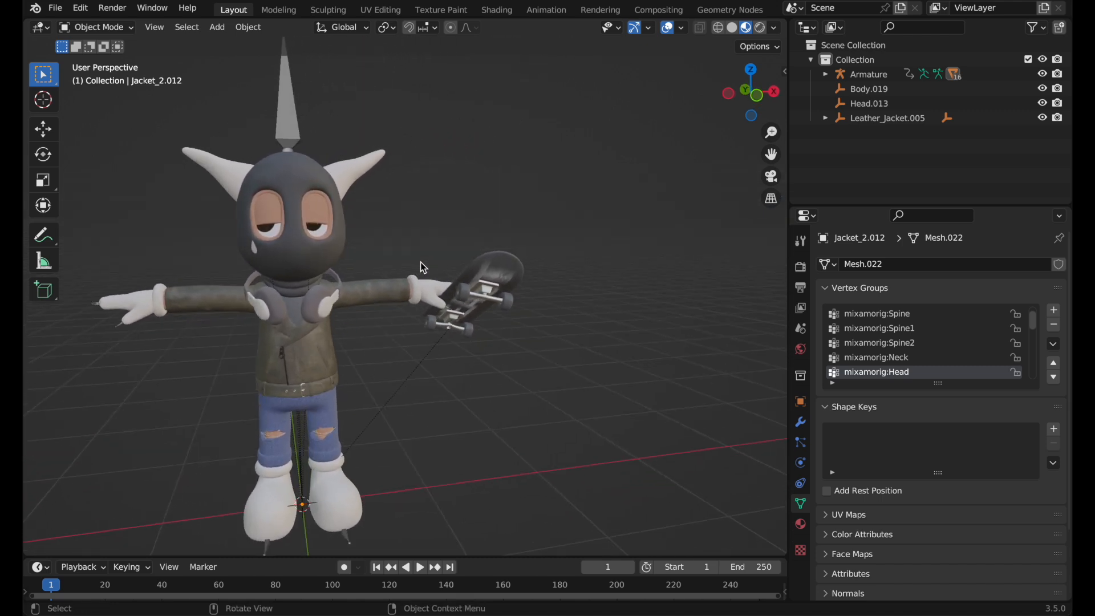
Look up "vrm" among the add-ons in the preferences and examine the details of the VRM format add-on
{"action": "key", "text": "n"}
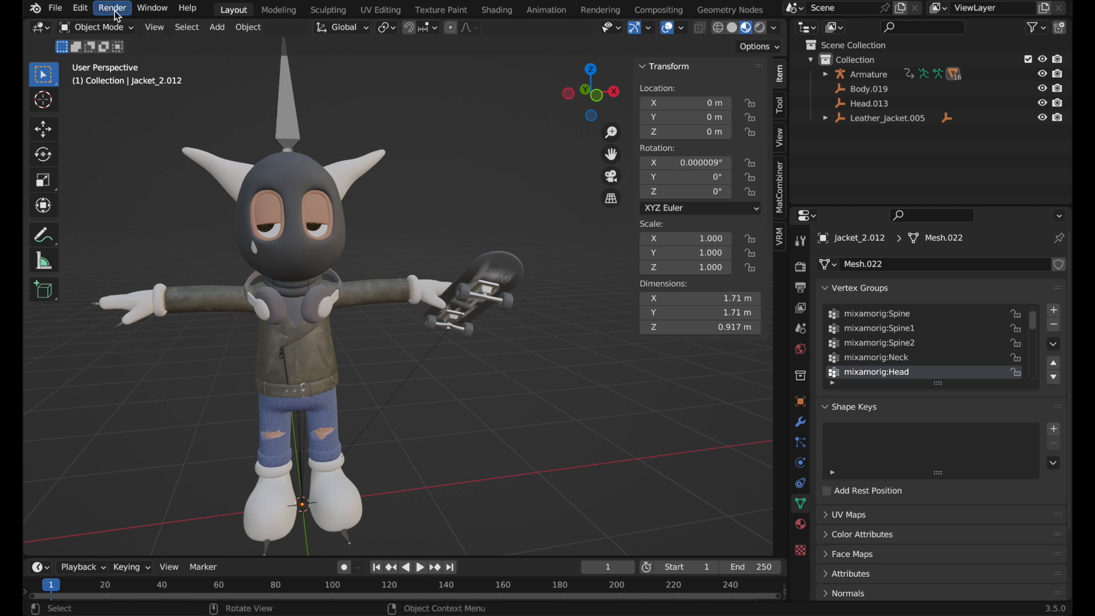
{"action": "left_click", "coordinate": [81, 12]}
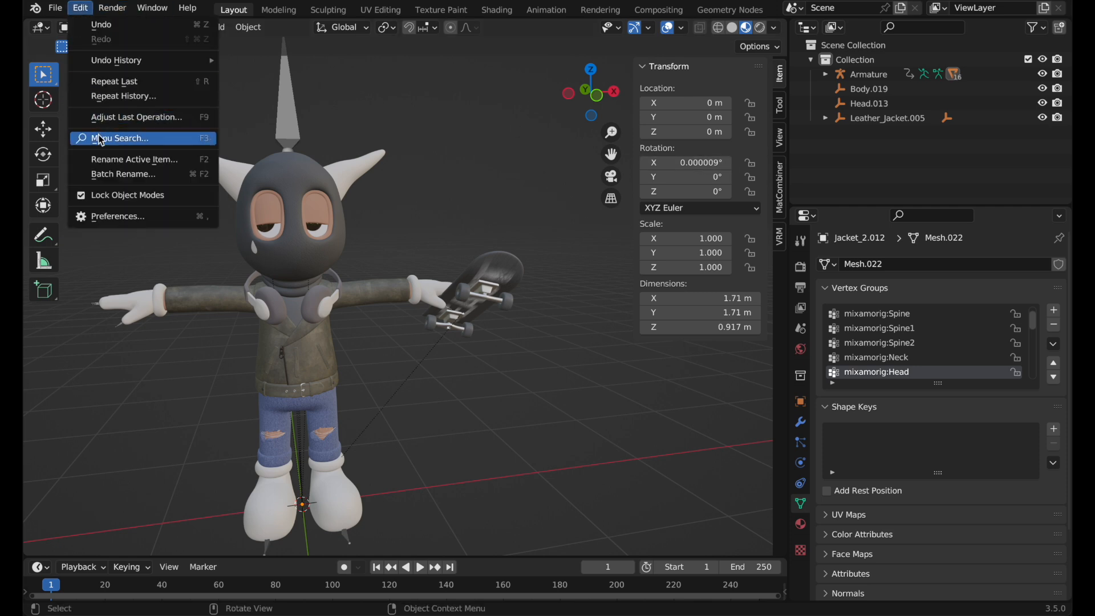
{"action": "left_click", "coordinate": [105, 218]}
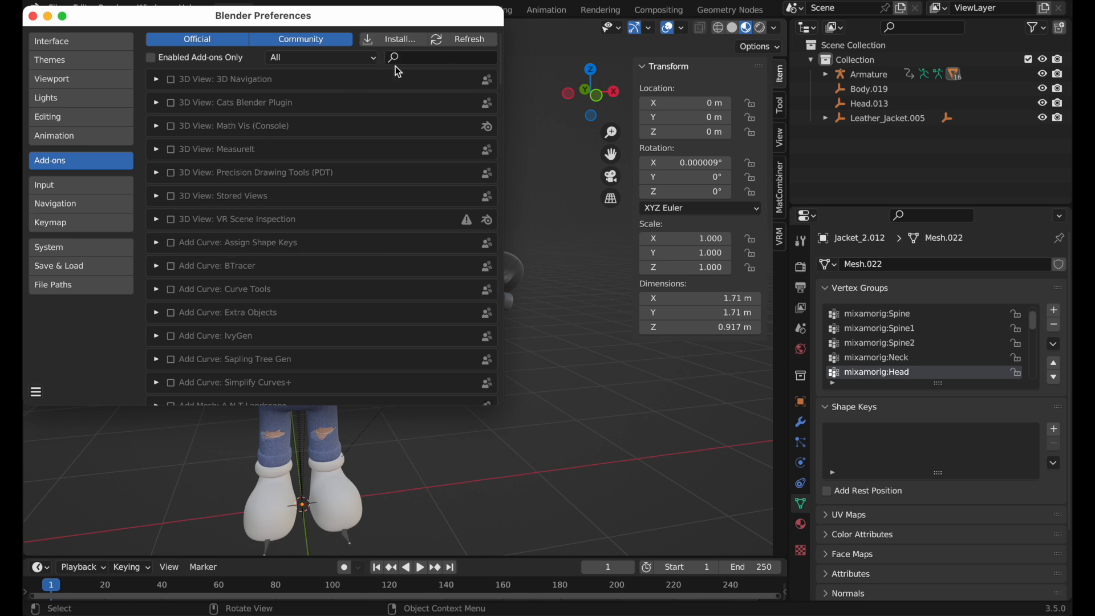
{"action": "type", "text": "vrm"}
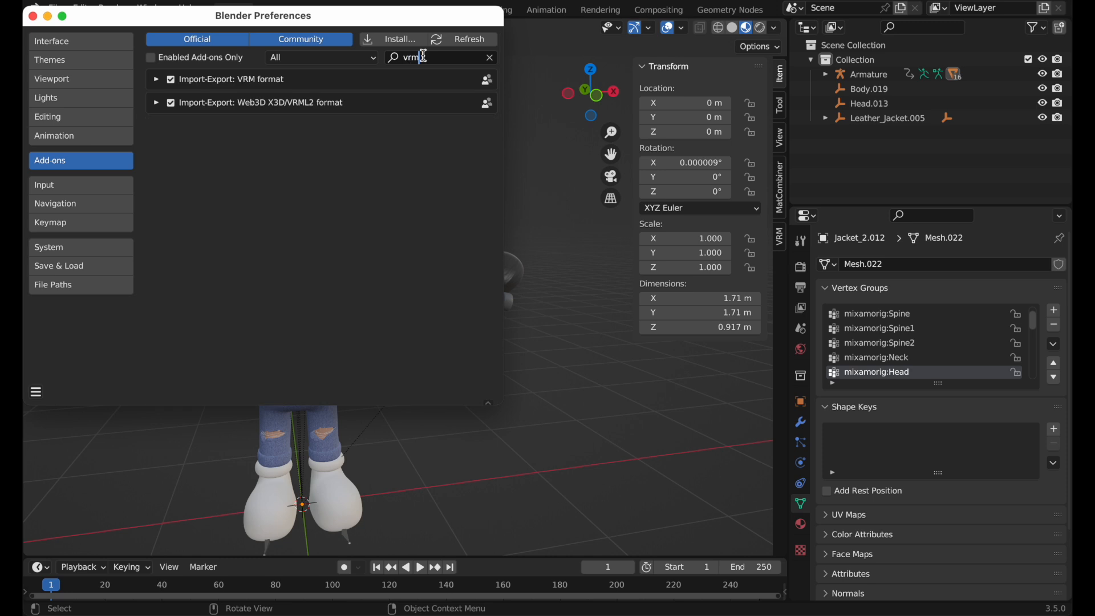
{"action": "key", "text": "Return"}
{"action": "left_click", "coordinate": [156, 79]}
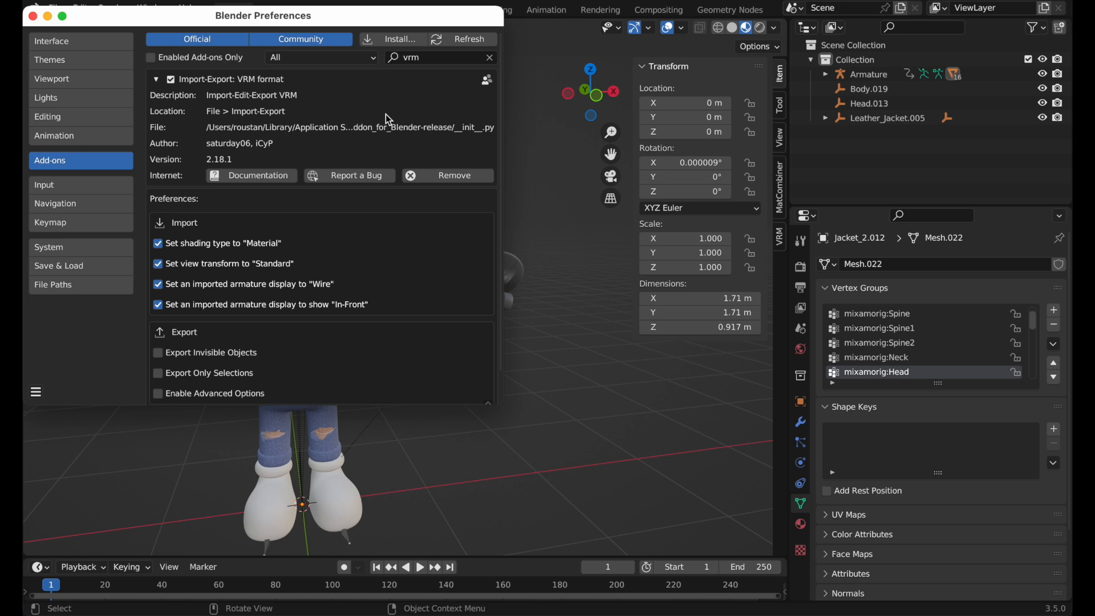
{"action": "left_click", "coordinate": [159, 82]}
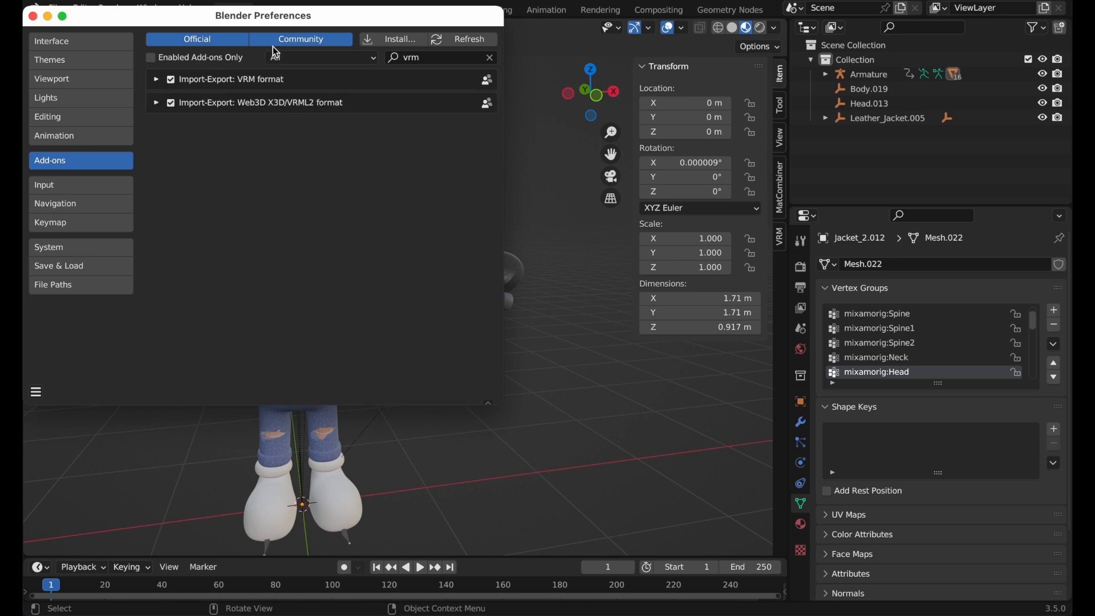
{"action": "left_click", "coordinate": [32, 16]}
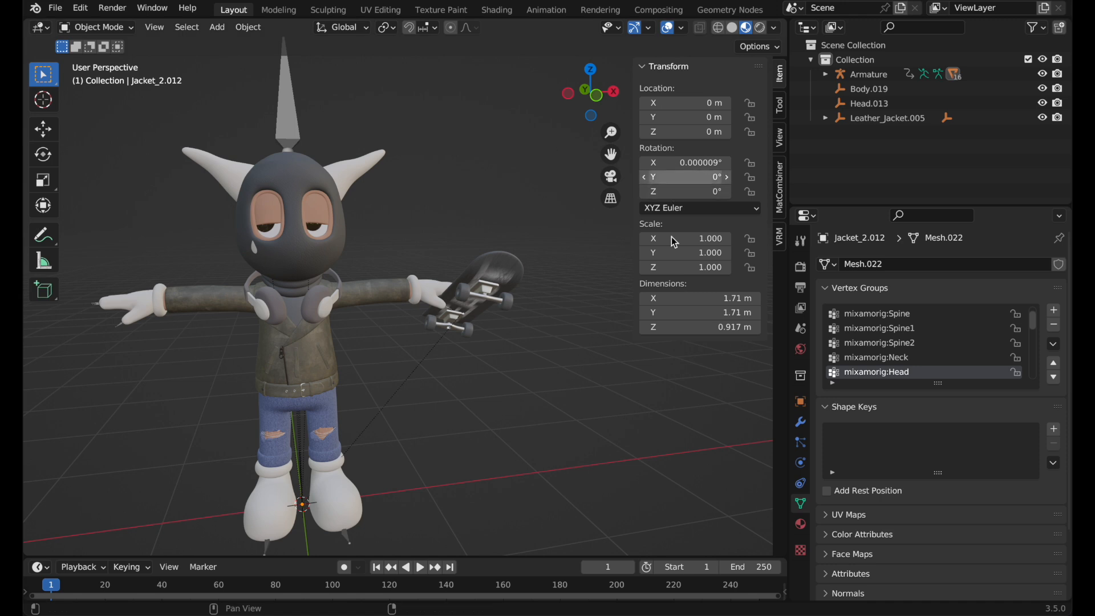
Show the VRM 0.x Humanoid bone assignment settings and widen the sidebar so the bone fields are readable
{"action": "left_click", "coordinate": [781, 240]}
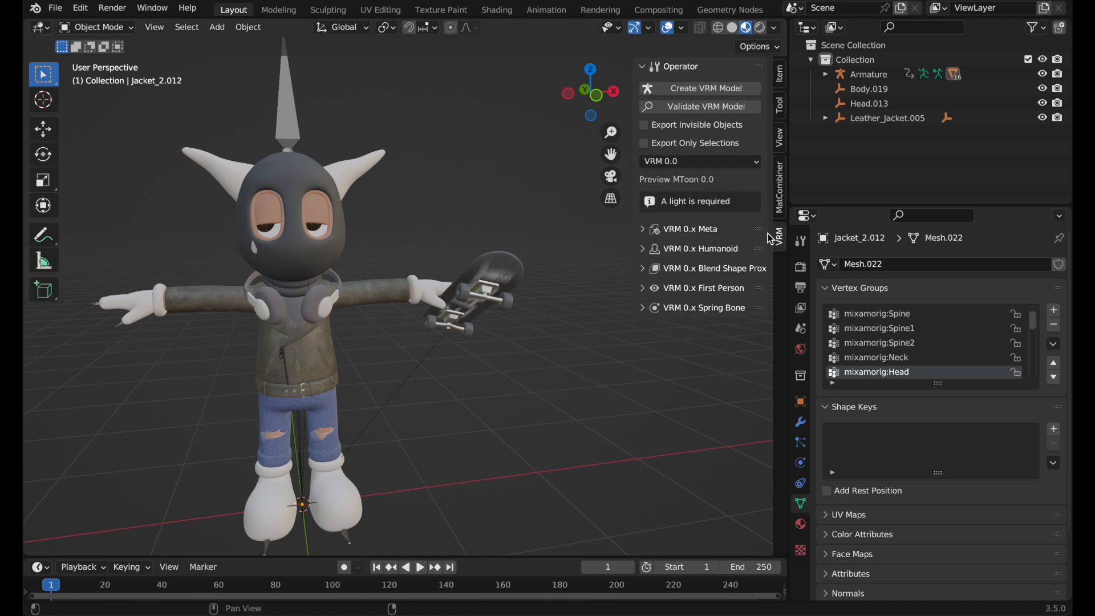
{"action": "left_click", "coordinate": [726, 251]}
{"action": "left_click_drag", "start_coordinate": [633, 263], "coordinate": [433, 250]}
{"action": "scroll", "coordinate": [283, 316], "scroll_direction": "right", "scroll_amount": 5, "text": "shift"}
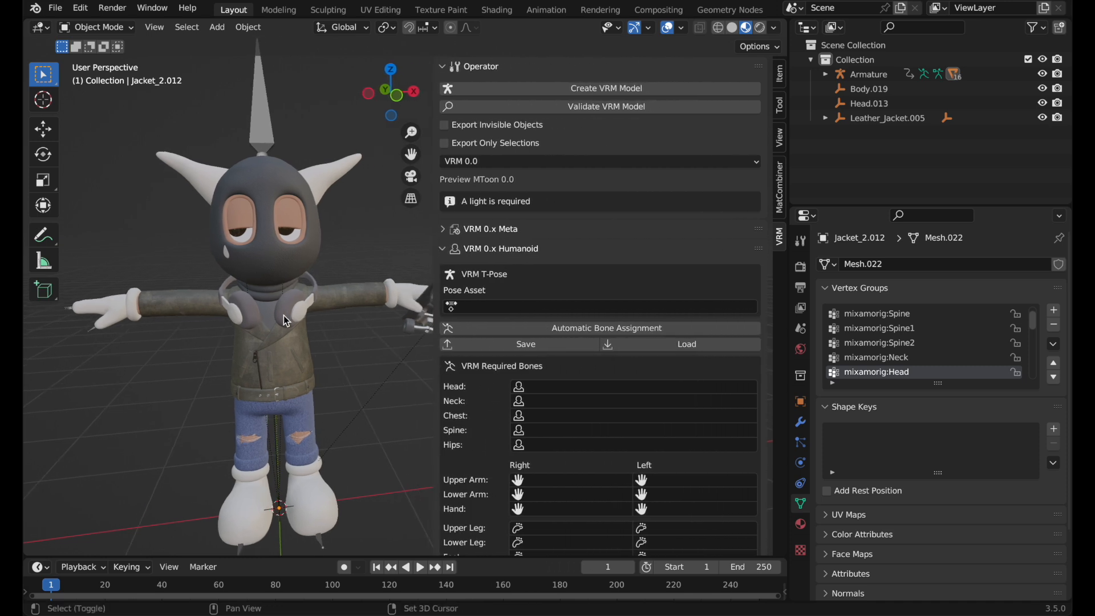
{"action": "scroll", "coordinate": [283, 316], "scroll_direction": "right", "scroll_amount": 2}
{"action": "scroll", "coordinate": [282, 316], "scroll_direction": "left", "scroll_amount": 6}
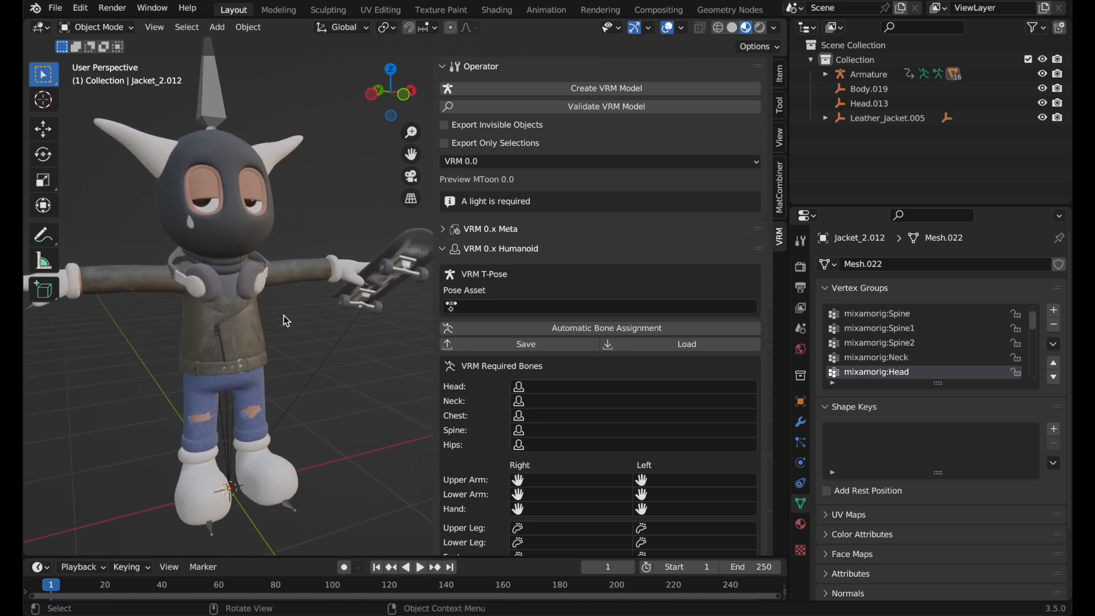
{"action": "scroll", "coordinate": [649, 290], "scroll_direction": "down", "scroll_amount": 7}
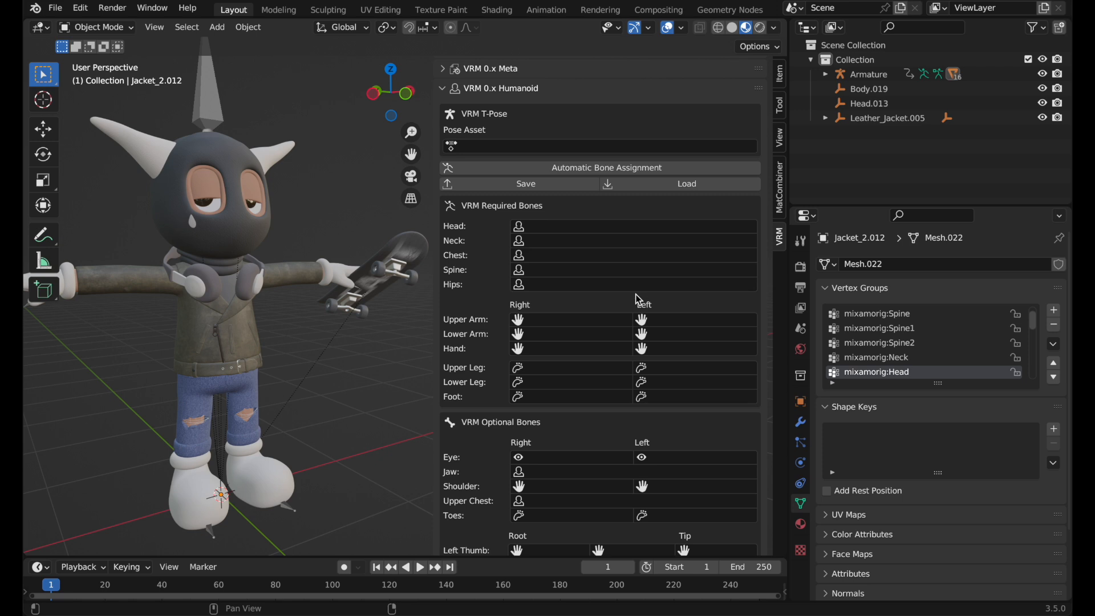
Assign mixamorig:Head as the required Head bone and mixamorig:Neck as the Neck bone
{"action": "left_click", "coordinate": [558, 227]}
{"action": "left_click", "coordinate": [571, 321]}
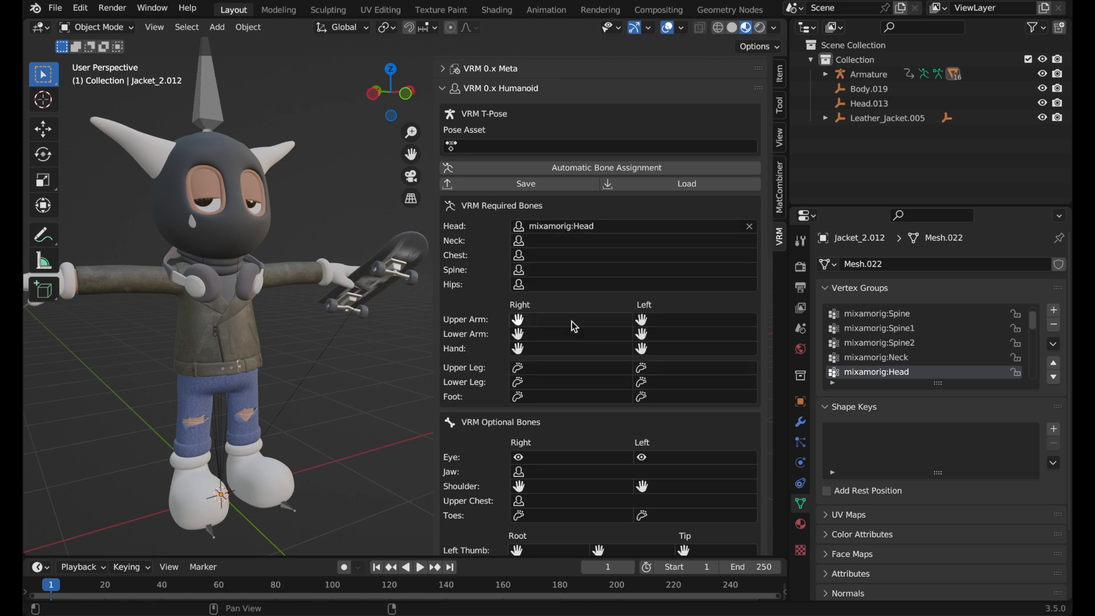
{"action": "left_click", "coordinate": [579, 241]}
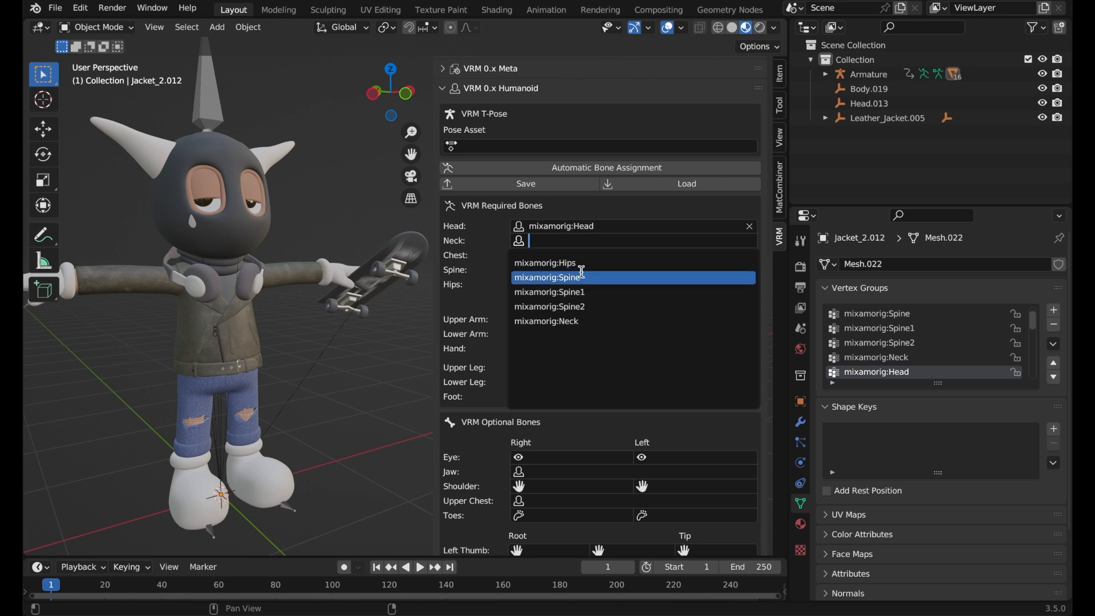
{"action": "left_click", "coordinate": [577, 322]}
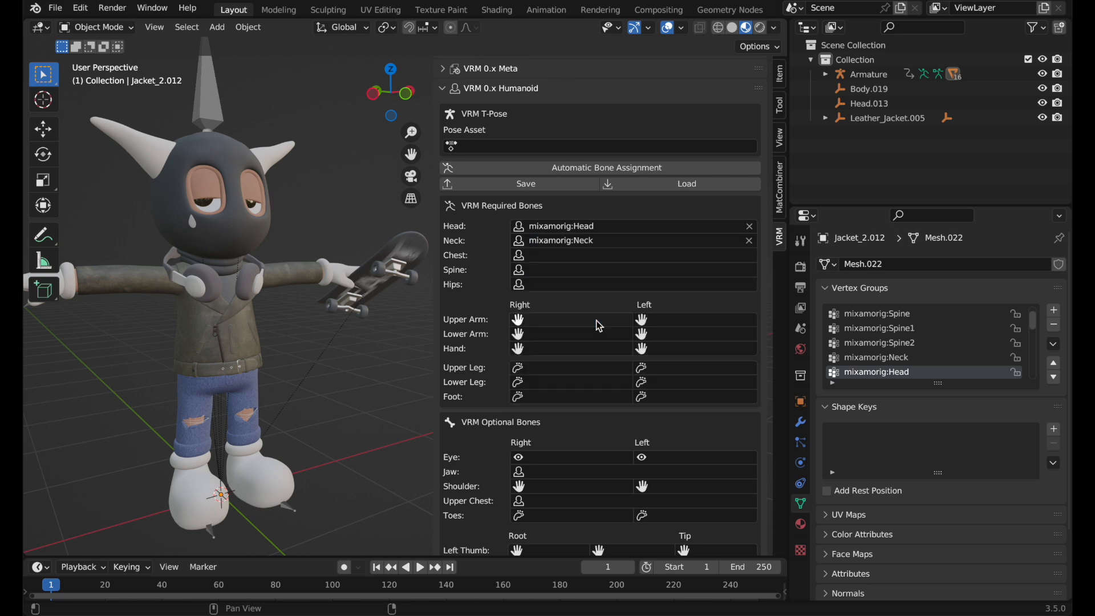
{"action": "left_click", "coordinate": [556, 256]}
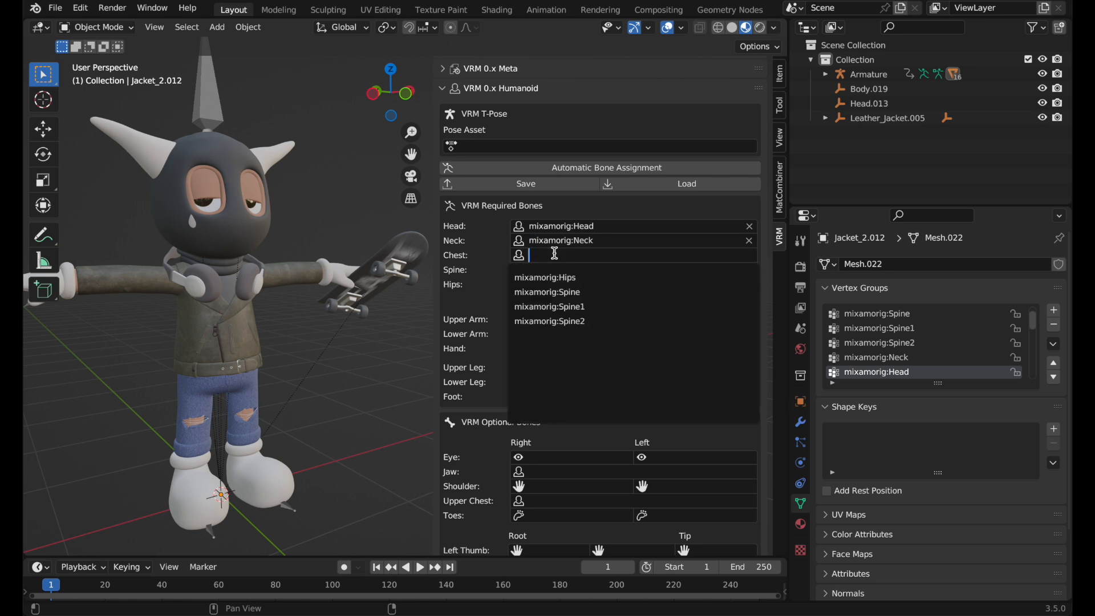
{"action": "left_click", "coordinate": [590, 308]}
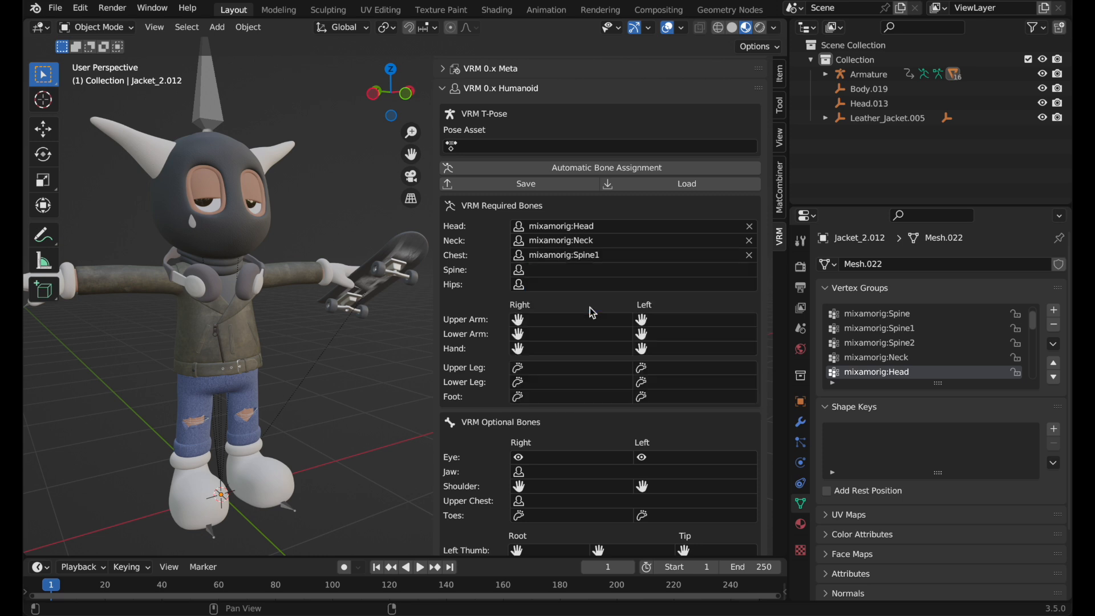
{"action": "left_click", "coordinate": [583, 270]}
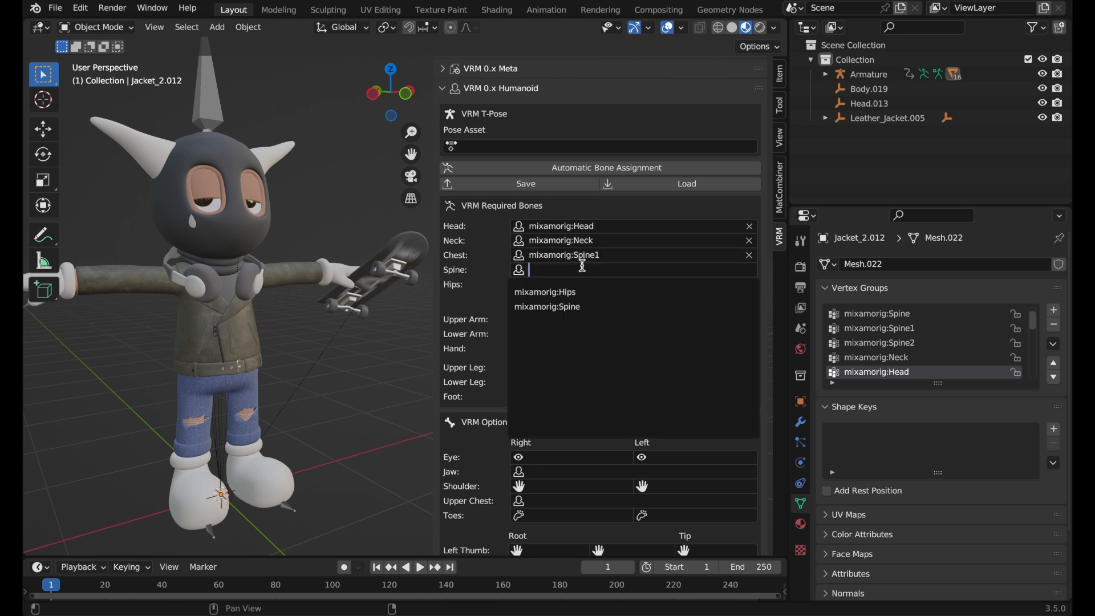
{"action": "left_click", "coordinate": [581, 309]}
{"action": "left_click", "coordinate": [750, 270]}
{"action": "left_click", "coordinate": [707, 255]}
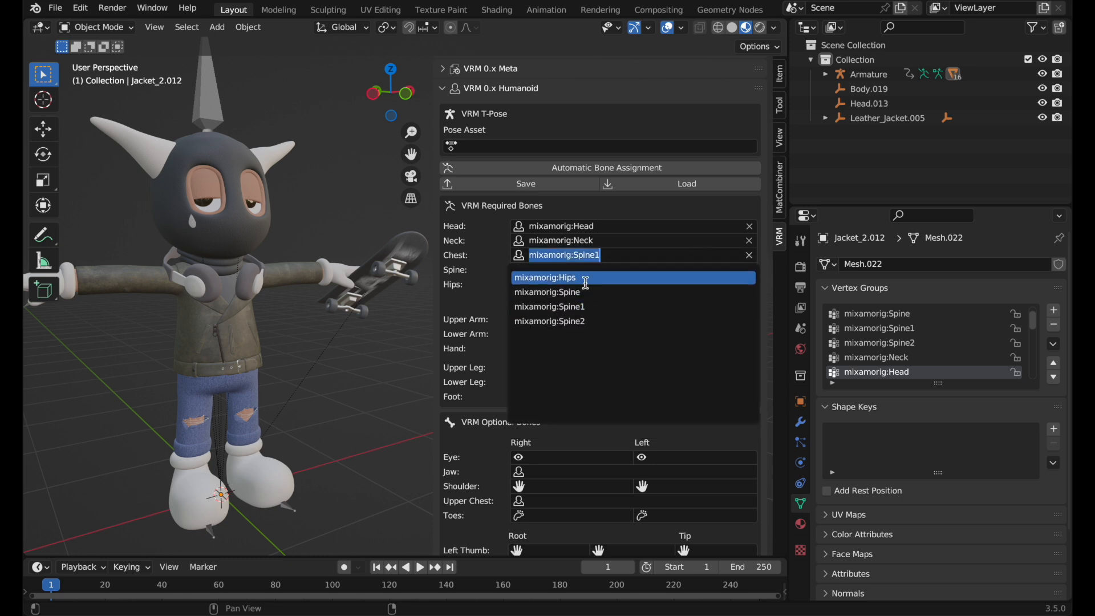
{"action": "left_click", "coordinate": [584, 292]}
{"action": "left_click", "coordinate": [571, 270]}
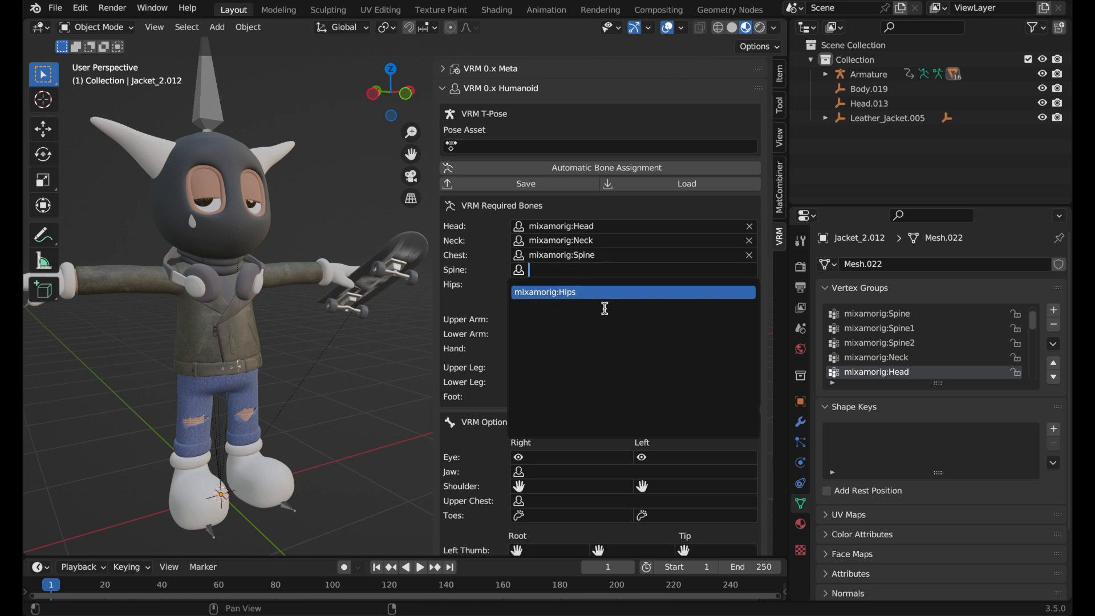
{"action": "left_click", "coordinate": [749, 256]}
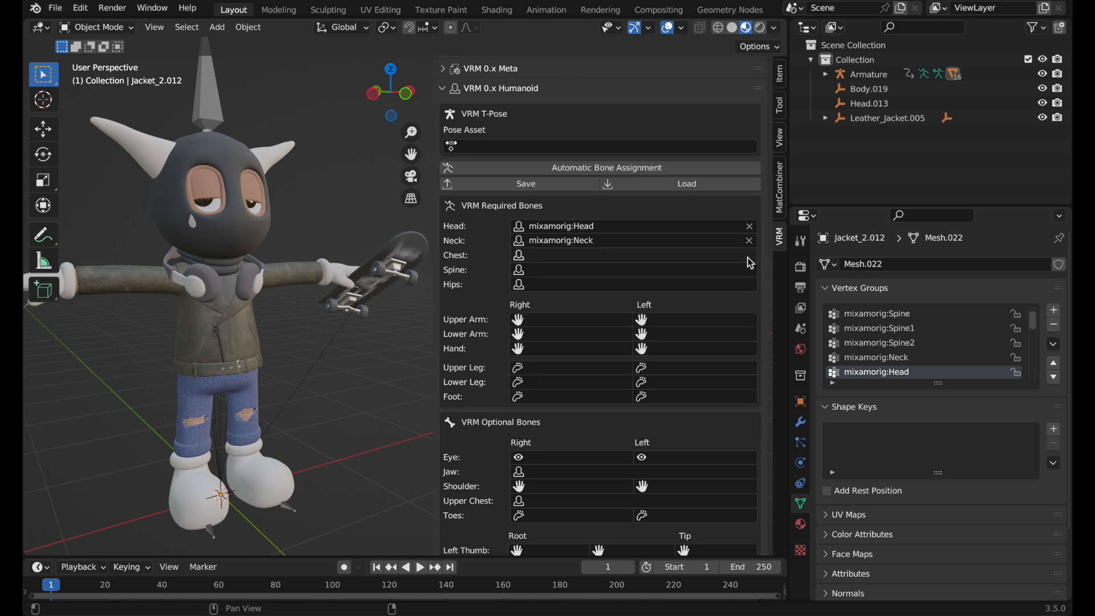
Assign the required torso bones: Chest to mixamorig:Spine1, Spine to mixamorig:Spine and Hips to mixamorig:Hips
{"action": "left_click", "coordinate": [641, 258]}
{"action": "left_click", "coordinate": [576, 306]}
{"action": "left_click", "coordinate": [589, 272]}
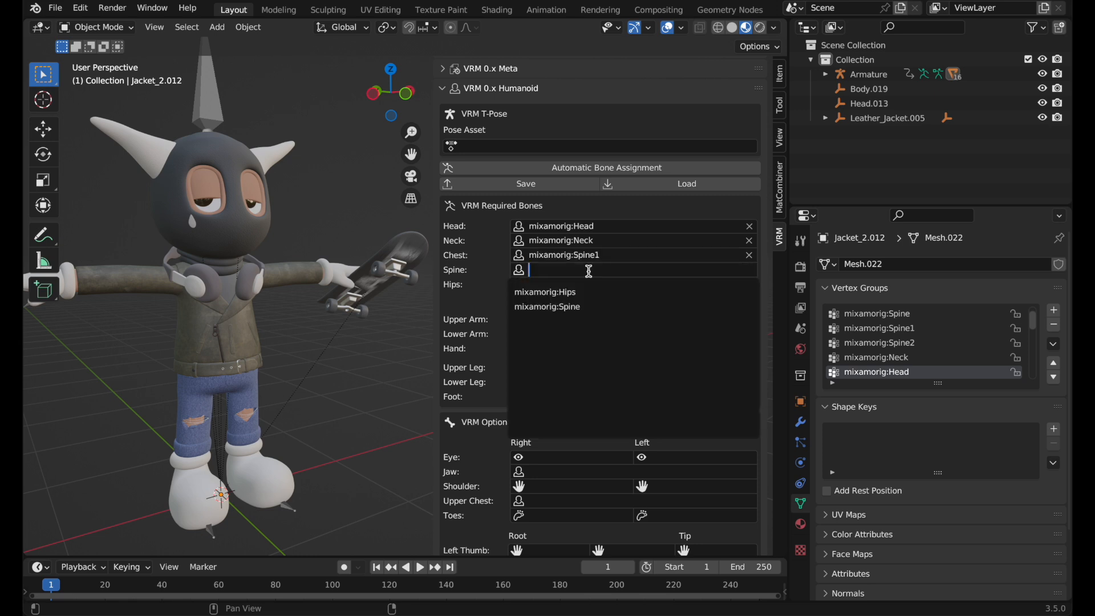
{"action": "left_click", "coordinate": [586, 307]}
{"action": "left_click", "coordinate": [576, 285]}
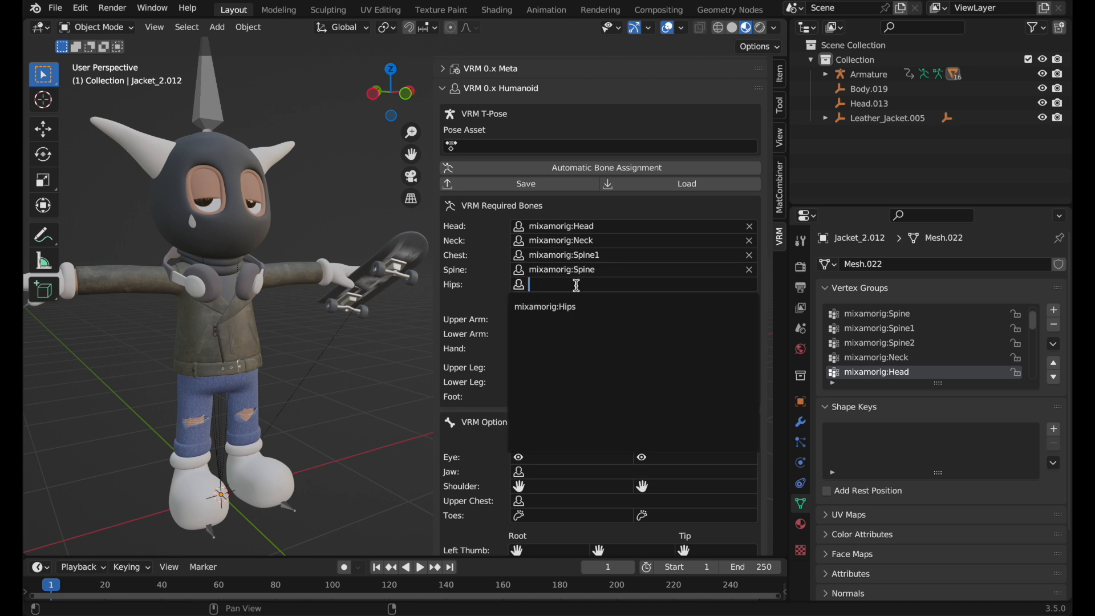
{"action": "left_click", "coordinate": [570, 307]}
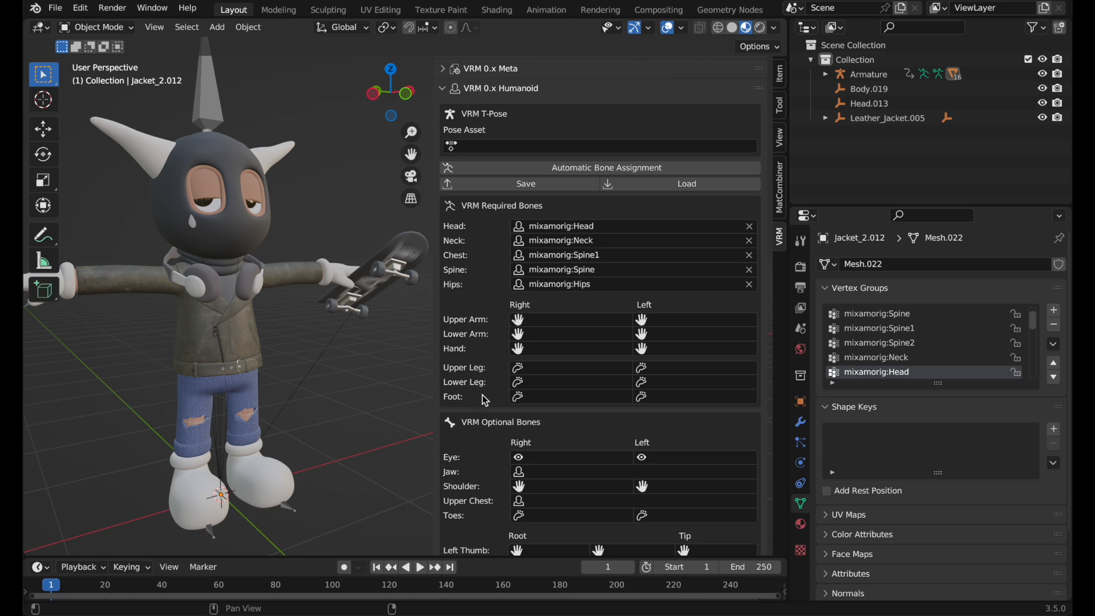
Assign the right arm bones: Upper Arm to mixamorig:RightArm, Lower Arm to mixamorig:RightForeArm and Hand to mixamorig:RightHand
{"action": "left_click", "coordinate": [554, 318]}
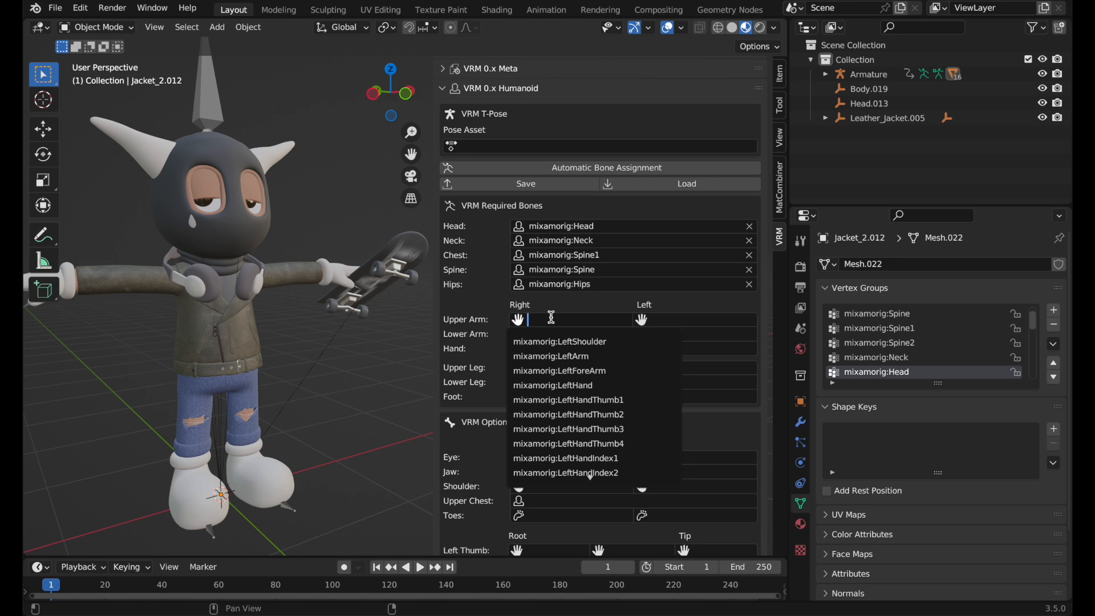
{"action": "scroll", "coordinate": [571, 394], "scroll_direction": "down", "scroll_amount": 14}
{"action": "scroll", "coordinate": [571, 393], "scroll_direction": "down", "scroll_amount": 7}
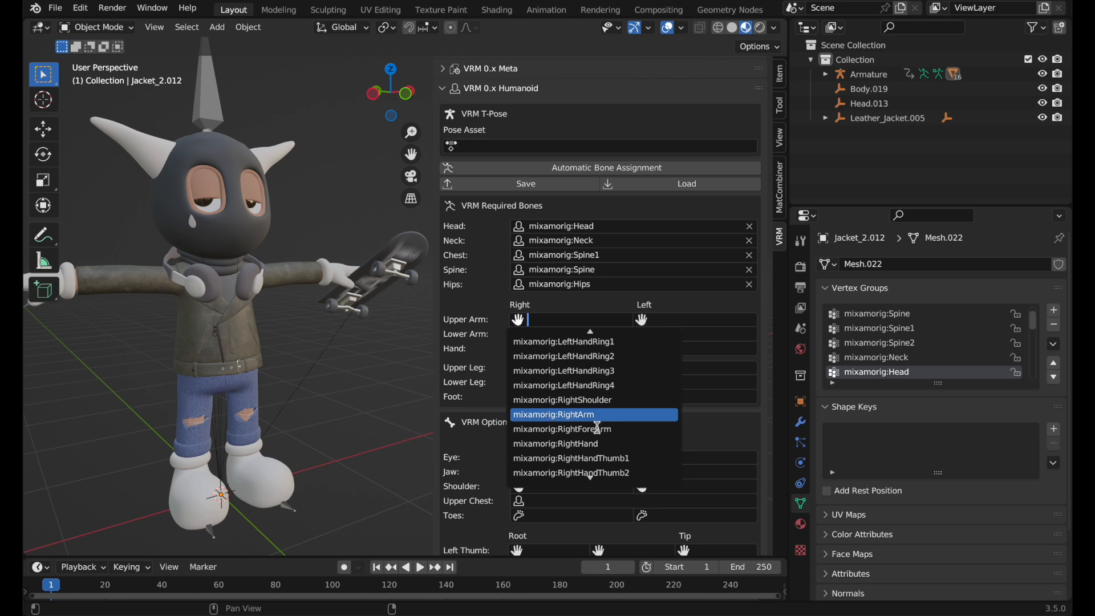
{"action": "left_click", "coordinate": [579, 415]}
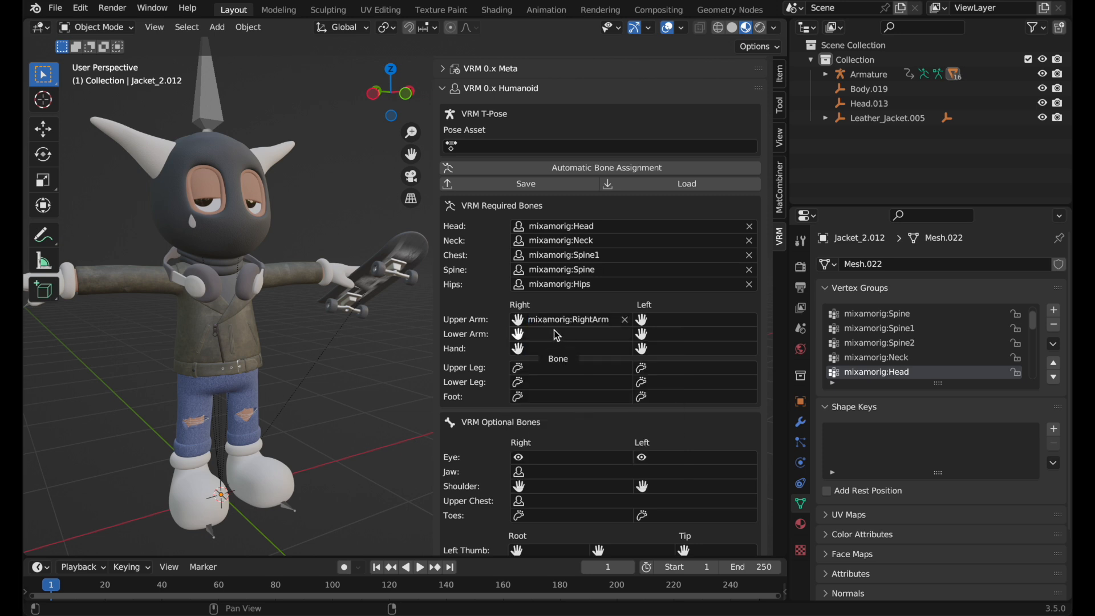
{"action": "left_click", "coordinate": [560, 333]}
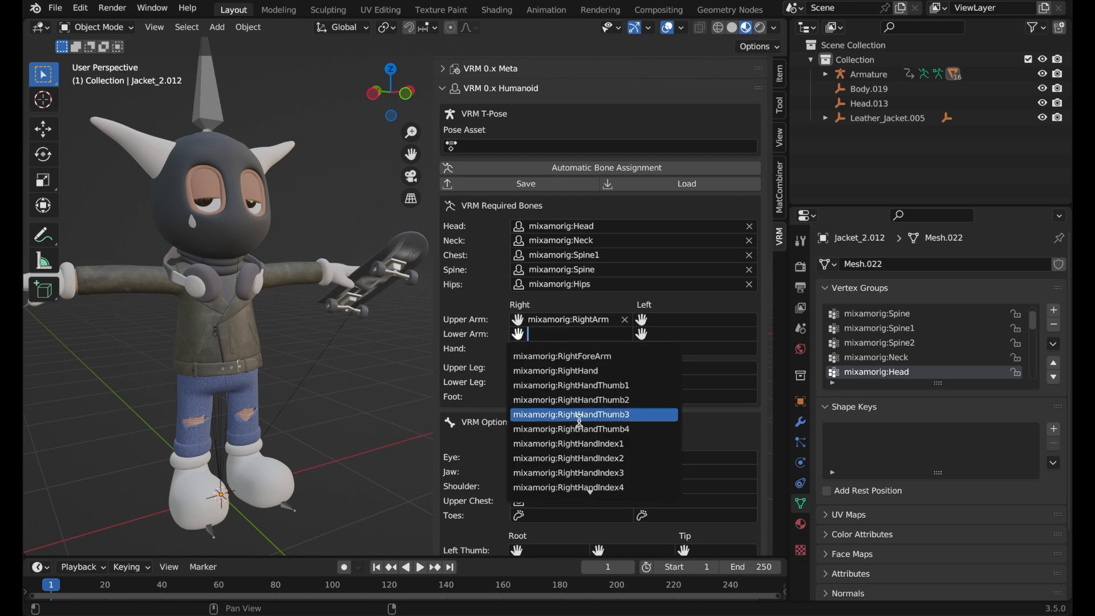
{"action": "scroll", "coordinate": [590, 488], "scroll_direction": "down", "scroll_amount": 8}
{"action": "scroll", "coordinate": [590, 398], "scroll_direction": "up", "scroll_amount": 8}
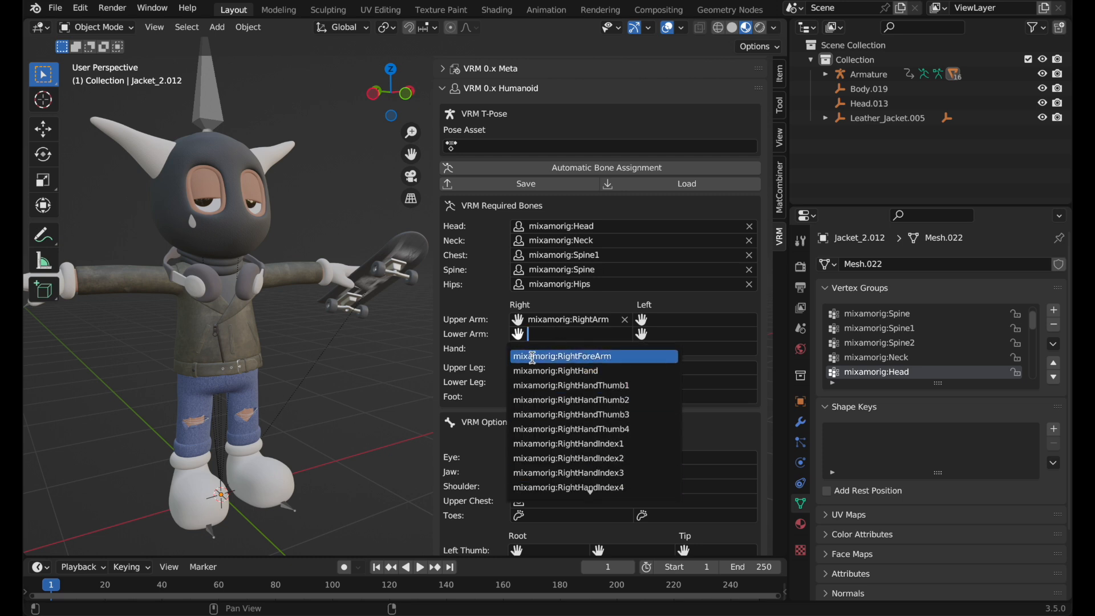
{"action": "left_click", "coordinate": [567, 357]}
{"action": "left_click", "coordinate": [567, 349]}
{"action": "left_click", "coordinate": [562, 370]}
Assign the right leg bones: Upper Leg to mixamorig:RightUpLeg, Lower Leg to mixamorig:RightLeg and Foot to mixamorig:RightFoot
{"action": "left_click", "coordinate": [560, 368]}
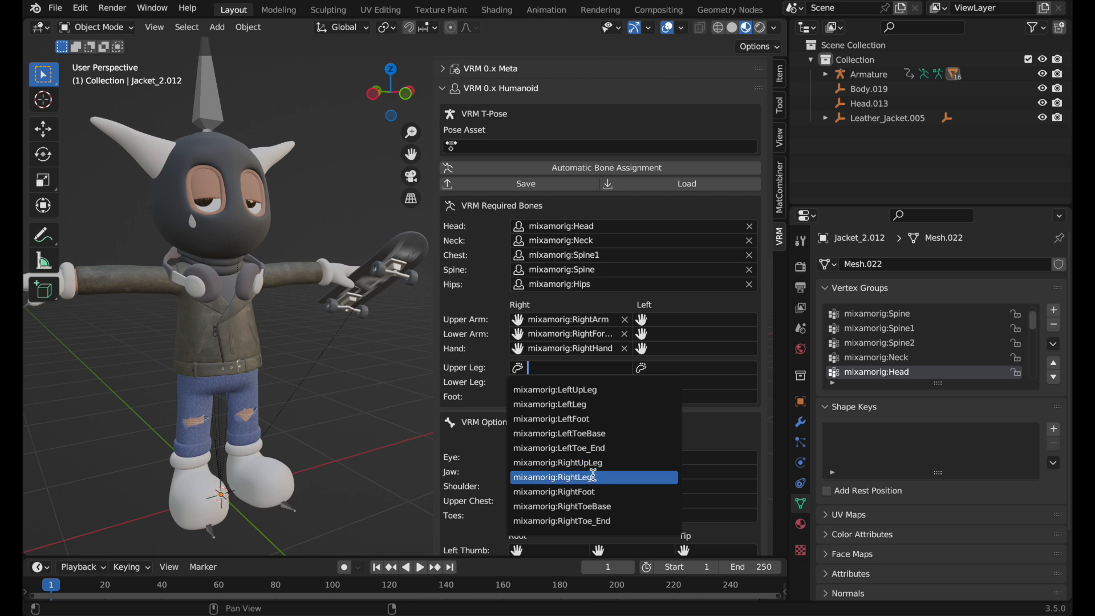
{"action": "left_click", "coordinate": [589, 463]}
{"action": "left_click", "coordinate": [569, 382]}
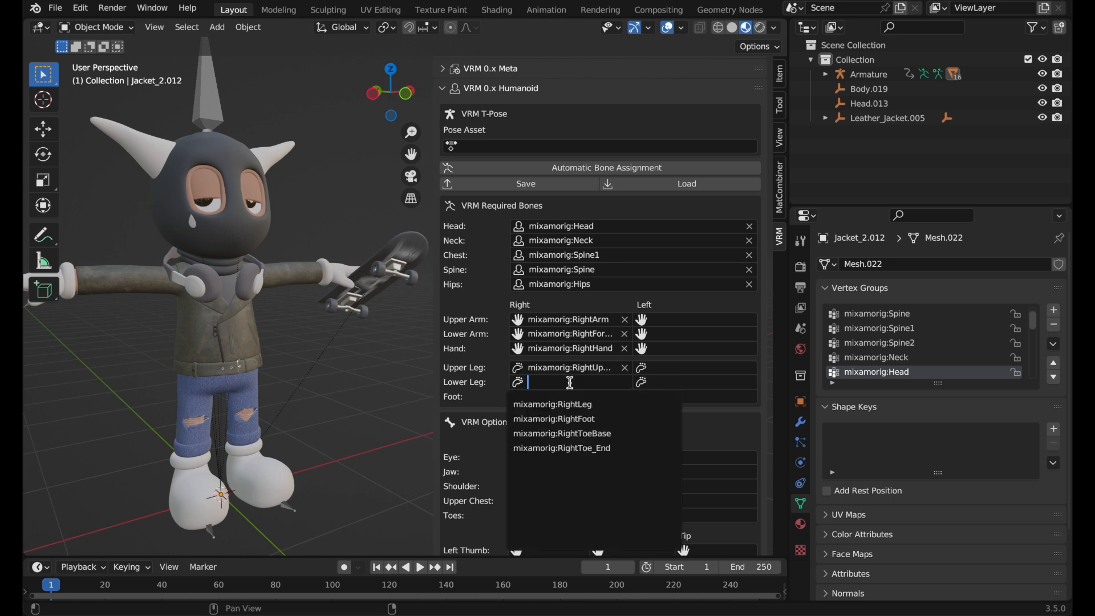
{"action": "left_click", "coordinate": [581, 406]}
{"action": "left_click", "coordinate": [564, 396]}
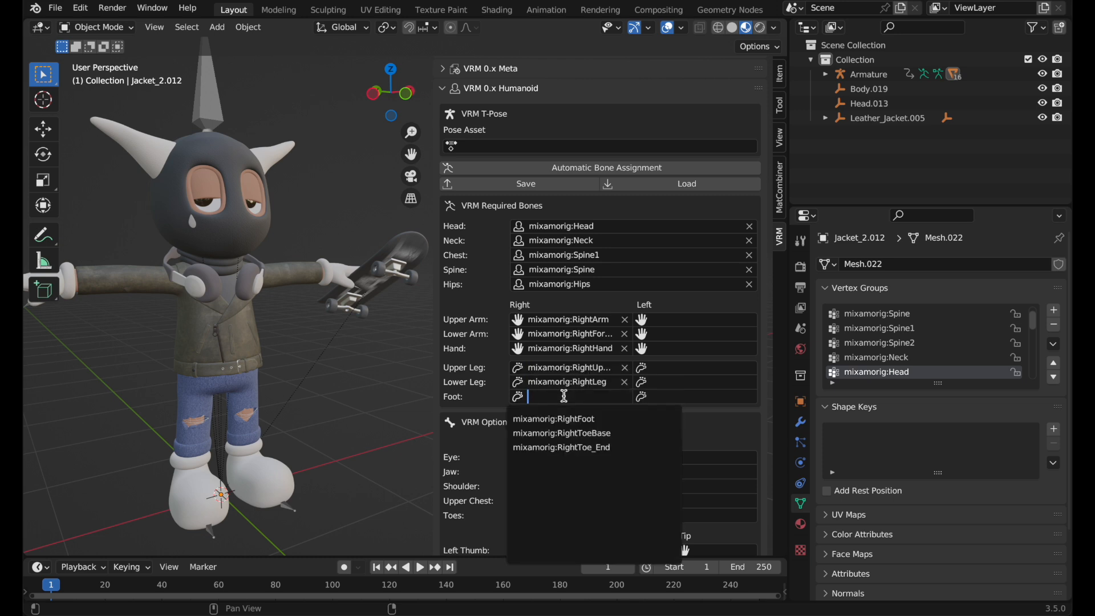
{"action": "left_click", "coordinate": [576, 419]}
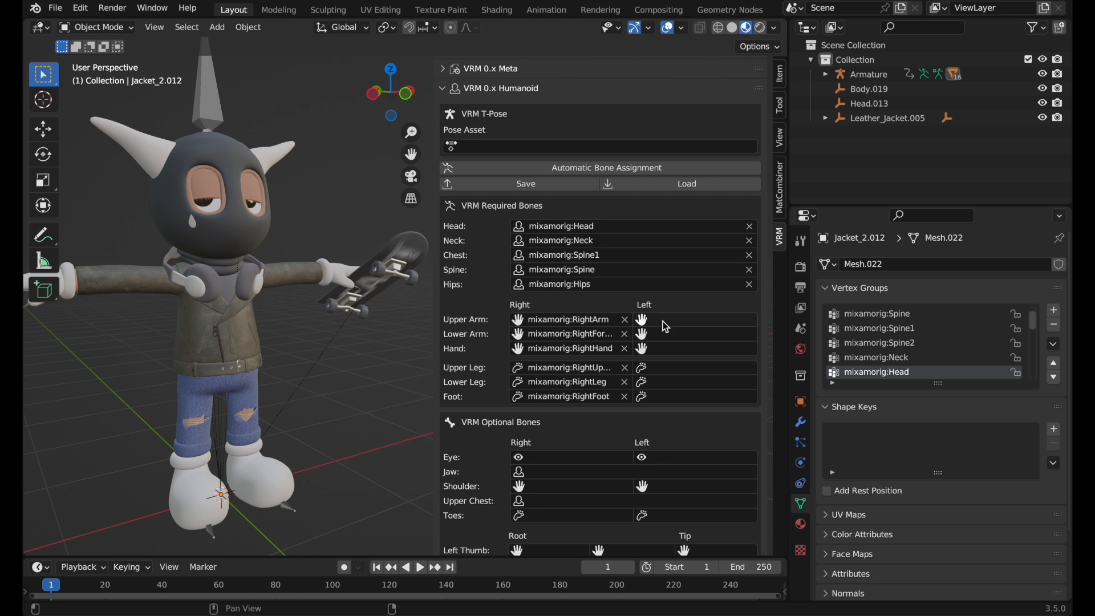
Assign the left arm bones: Upper Arm to mixamorig:LeftArm, Lower Arm to mixamorig:LeftForeArm and Hand to mixamorig:LeftHand
{"action": "left_click", "coordinate": [692, 320]}
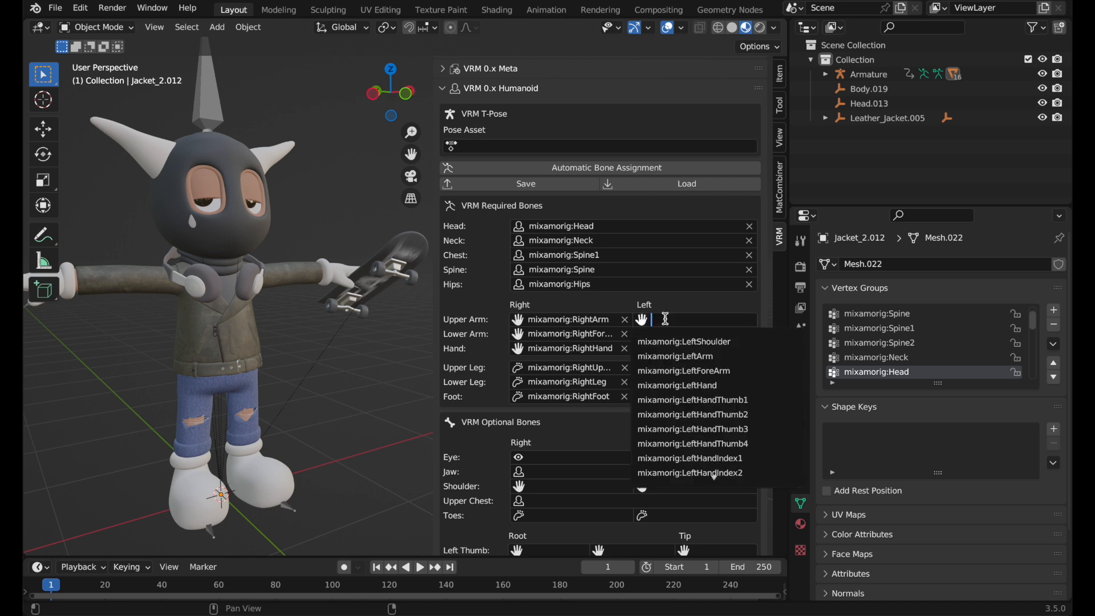
{"action": "left_click", "coordinate": [692, 356]}
{"action": "left_click", "coordinate": [687, 334]}
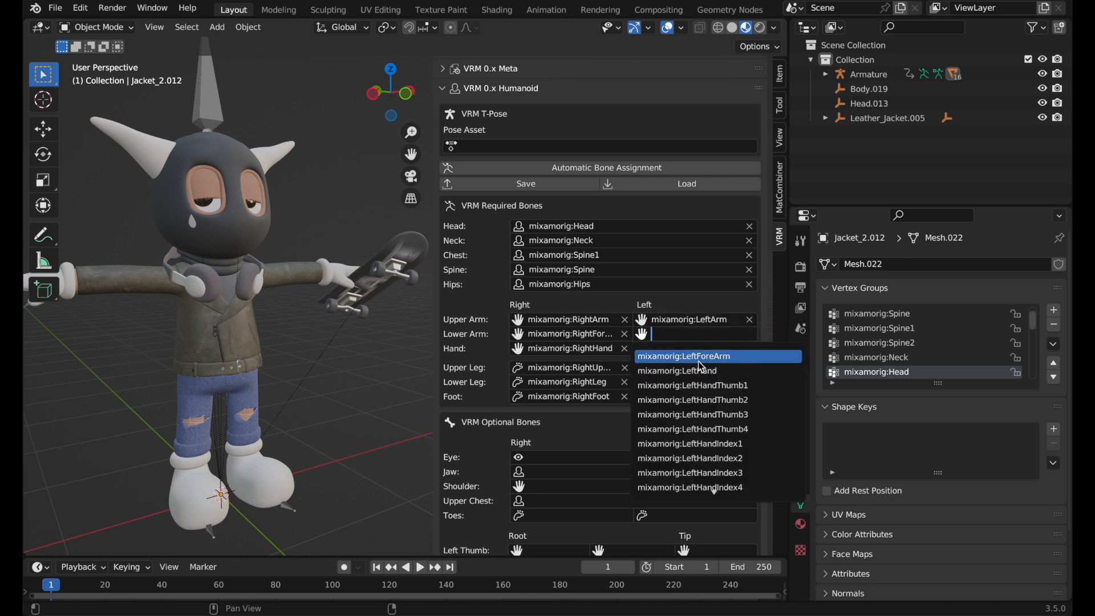
{"action": "left_click", "coordinate": [698, 358]}
{"action": "left_click", "coordinate": [695, 348]}
{"action": "left_click", "coordinate": [700, 370]}
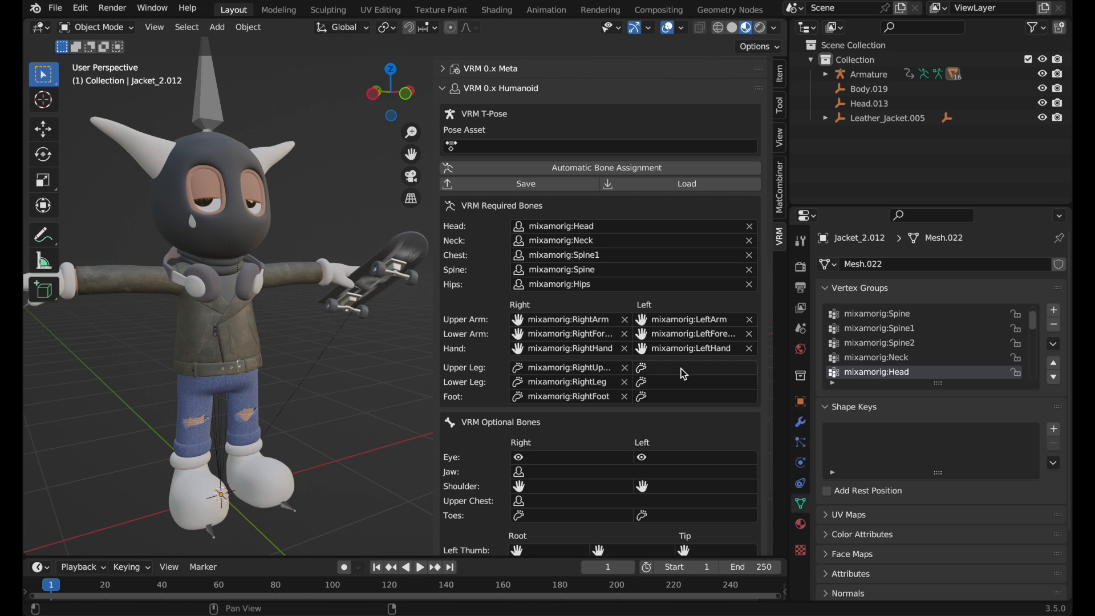
Assign the left leg bones: Upper Leg to mixamorig:LeftUpLeg, Lower Leg to mixamorig:LeftLeg and Foot to mixamorig:LeftFoot
{"action": "left_click", "coordinate": [682, 368]}
{"action": "left_click", "coordinate": [690, 386]}
{"action": "left_click", "coordinate": [693, 404]}
{"action": "left_click", "coordinate": [693, 397]}
{"action": "left_click", "coordinate": [702, 417]}
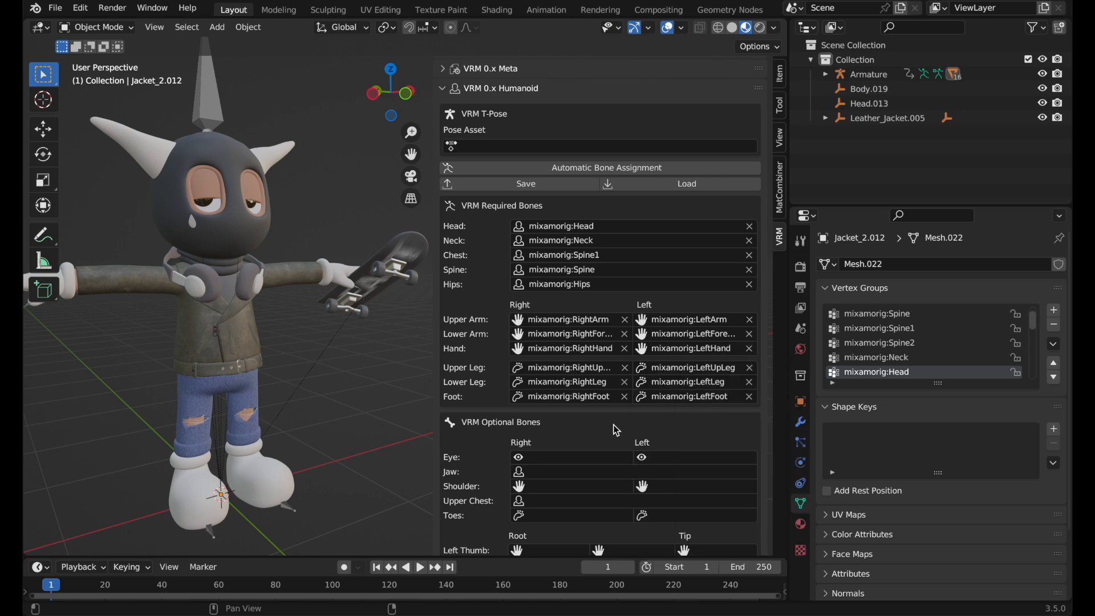
Check which bones are offered for the optional Eye and Jaw assignments
{"action": "scroll", "coordinate": [622, 418], "scroll_direction": "down", "scroll_amount": 8}
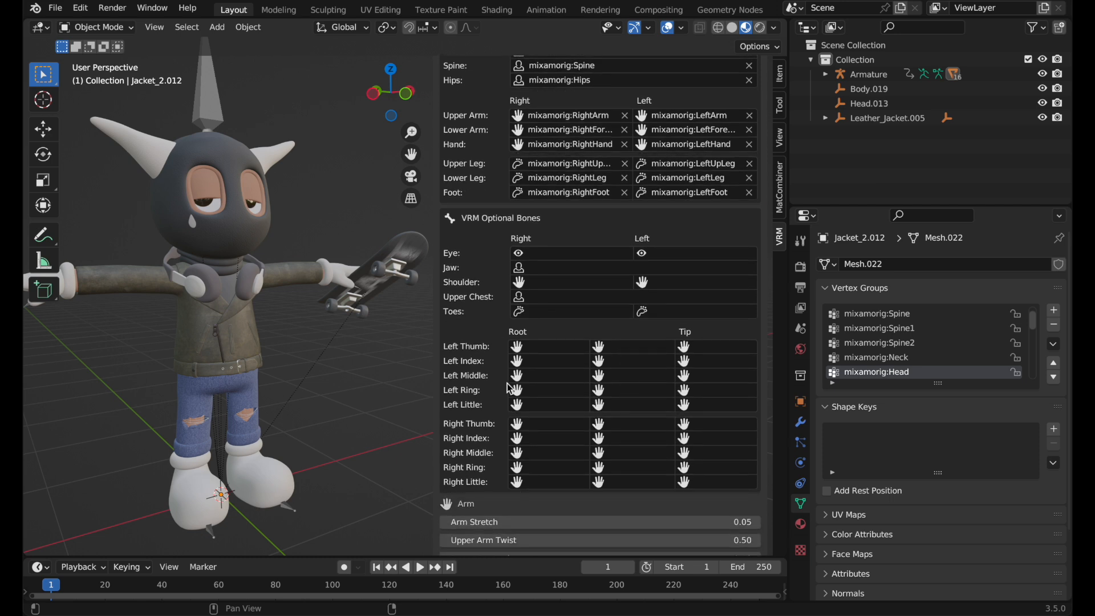
{"action": "left_click", "coordinate": [586, 253]}
{"action": "left_click", "coordinate": [609, 230]}
{"action": "left_click", "coordinate": [562, 249]}
{"action": "left_click", "coordinate": [666, 251]}
{"action": "left_click", "coordinate": [670, 254]}
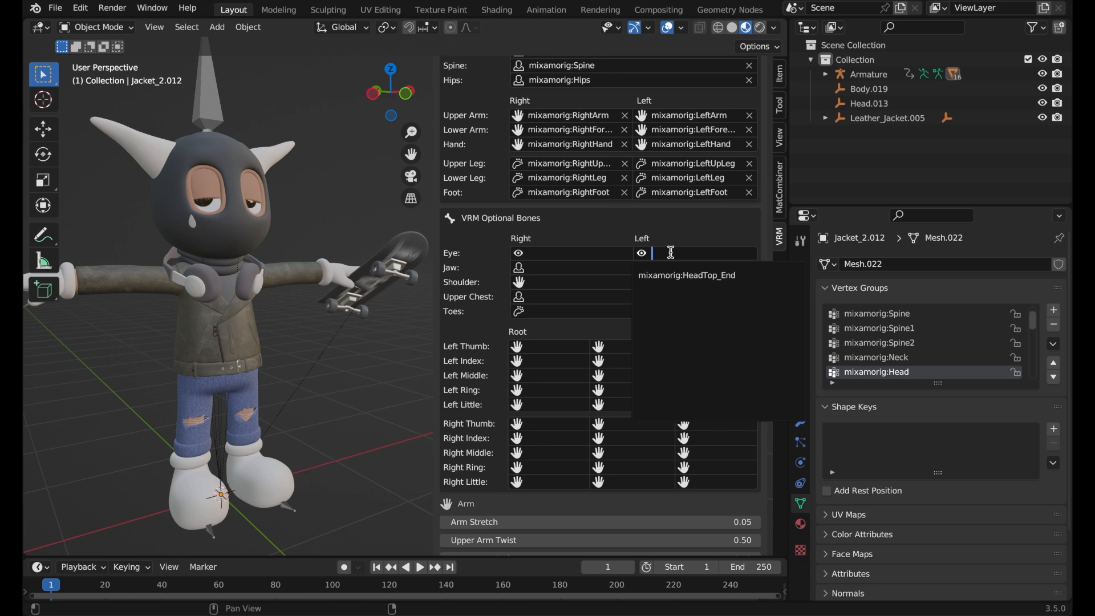
{"action": "left_click", "coordinate": [551, 264]}
{"action": "left_click", "coordinate": [554, 268]}
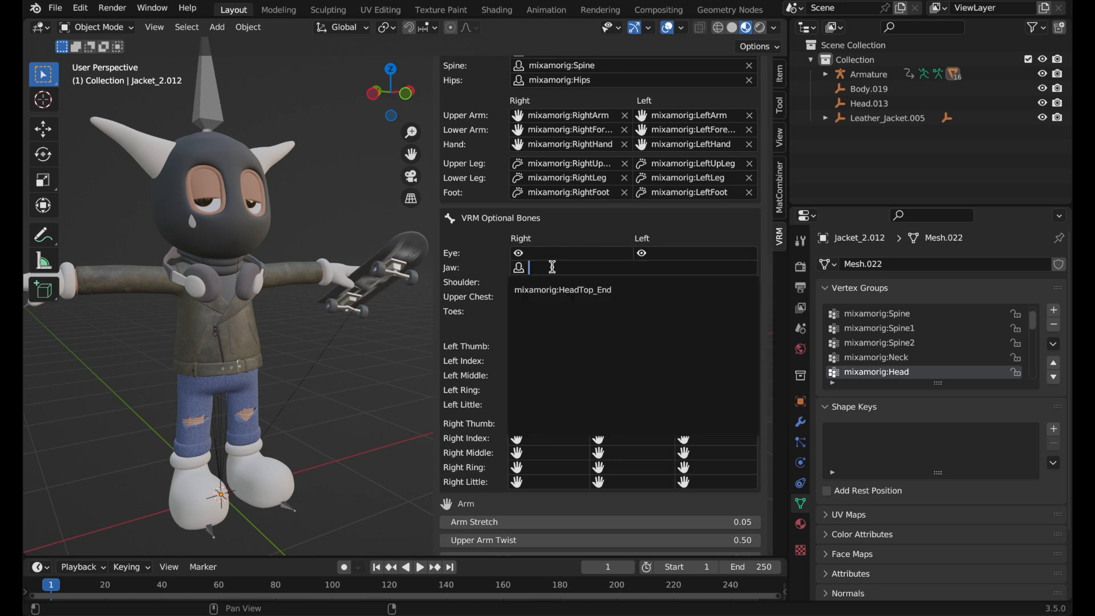
{"action": "left_click", "coordinate": [563, 245]}
Assign the optional Upper Chest bone to mixamorig:Spine2
{"action": "left_click", "coordinate": [557, 297]}
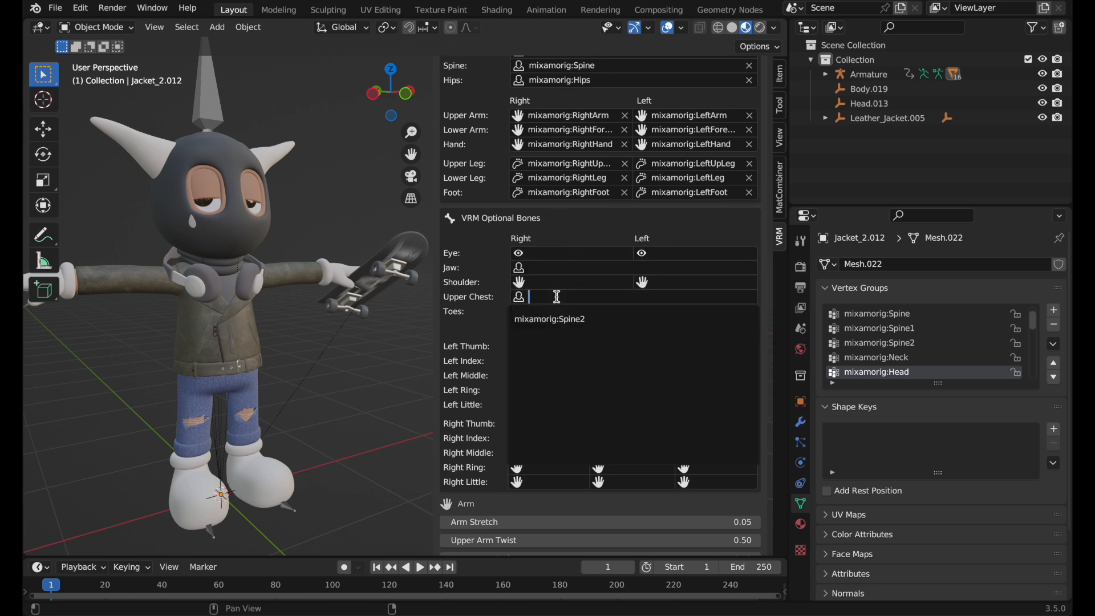
{"action": "left_click", "coordinate": [585, 319]}
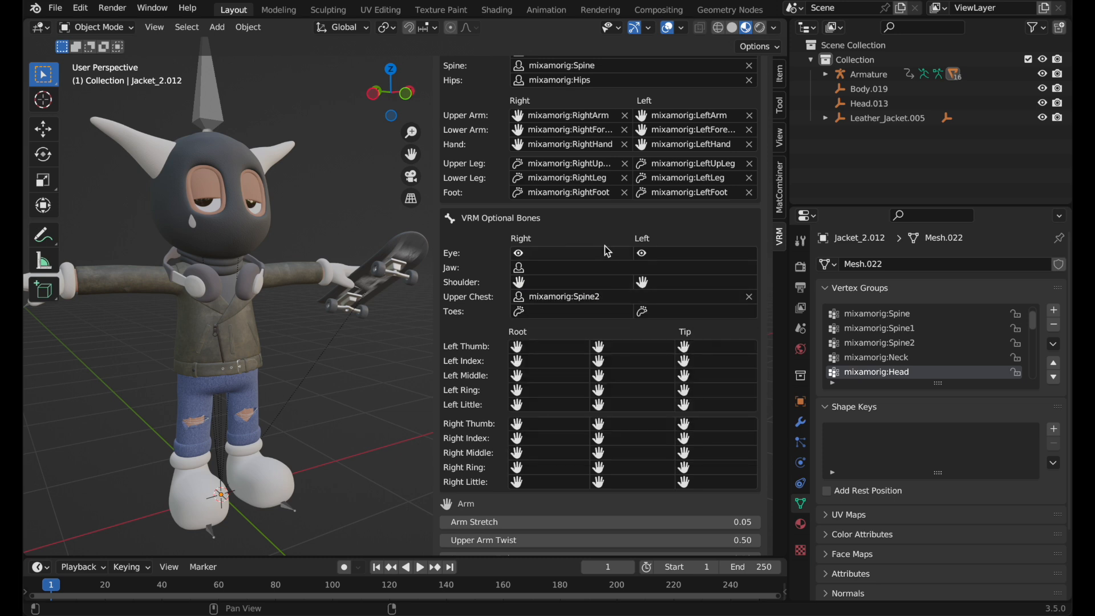
{"action": "scroll", "coordinate": [607, 250], "scroll_direction": "up", "scroll_amount": 2}
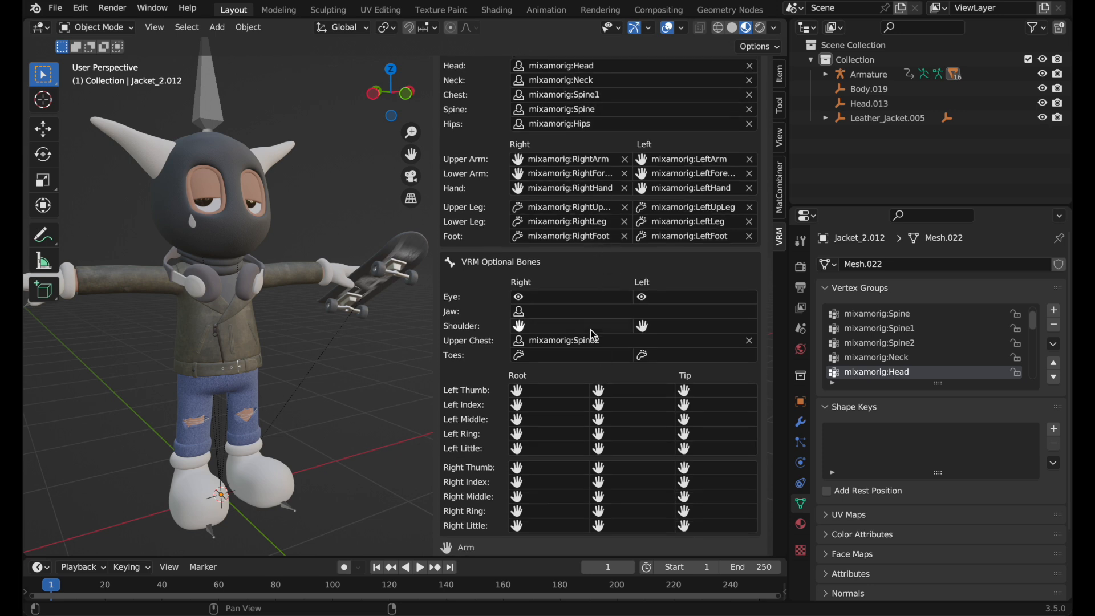
{"action": "scroll", "coordinate": [590, 330], "scroll_direction": "down", "scroll_amount": 2}
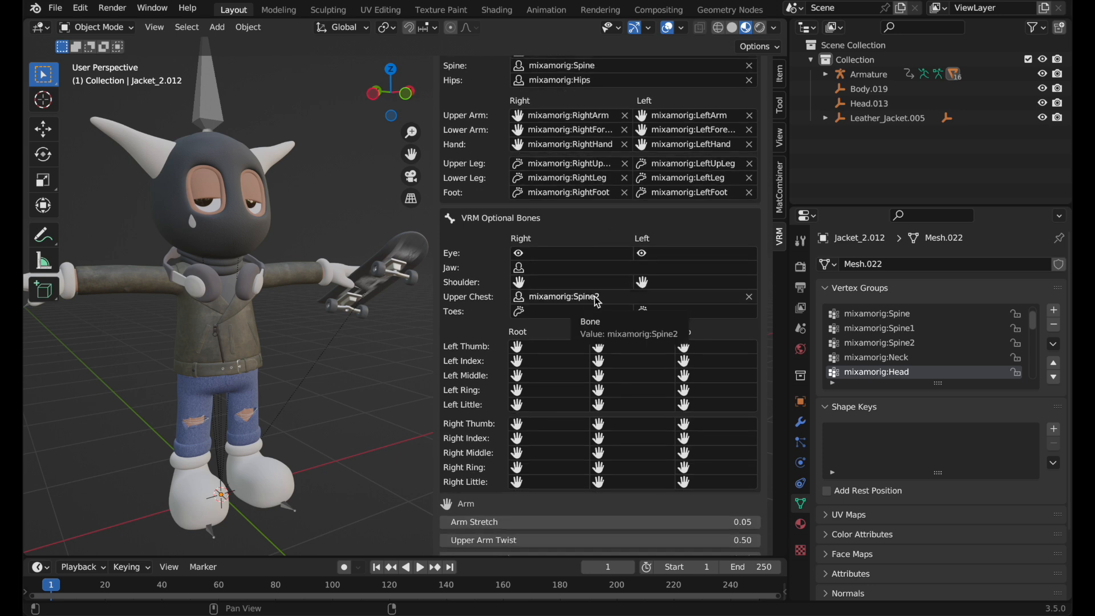
Assign the optional Toes bones: Right to mixamorig:RightToeBase and Left to mixamorig:LeftToeBase
{"action": "left_click", "coordinate": [562, 313]}
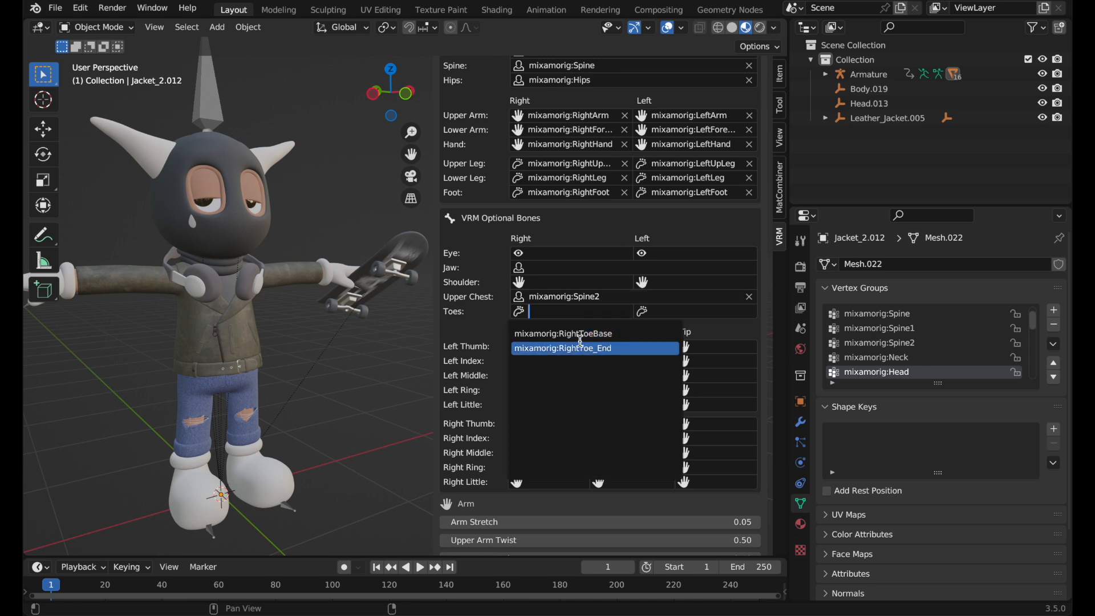
{"action": "left_click", "coordinate": [644, 333]}
{"action": "left_click", "coordinate": [682, 313]}
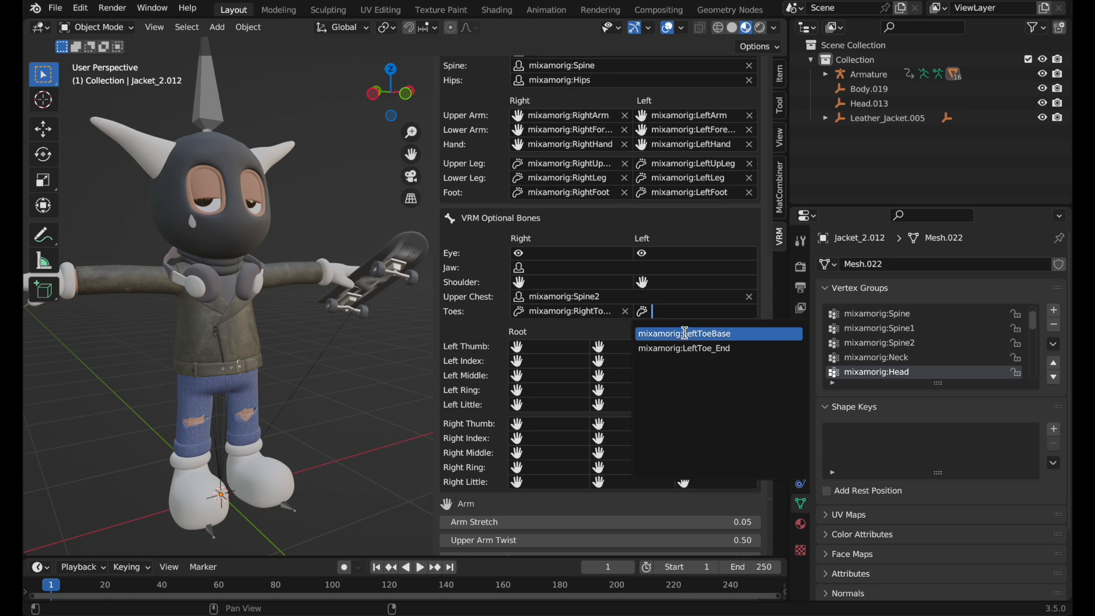
{"action": "left_click", "coordinate": [687, 333]}
{"action": "scroll", "coordinate": [569, 323], "scroll_direction": "down", "scroll_amount": 1}
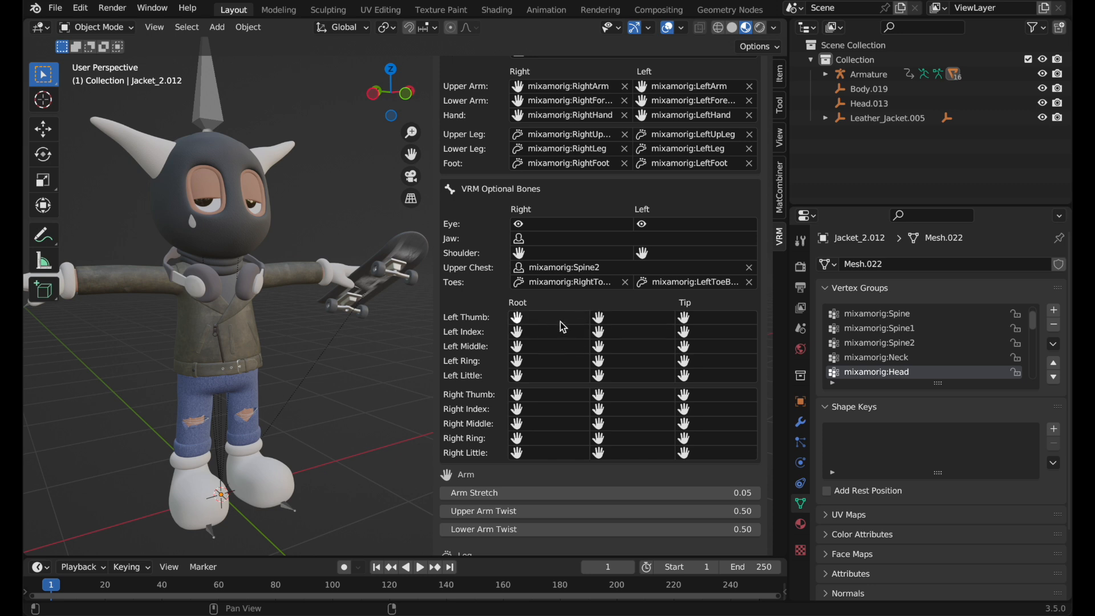
{"action": "left_click", "coordinate": [542, 318]}
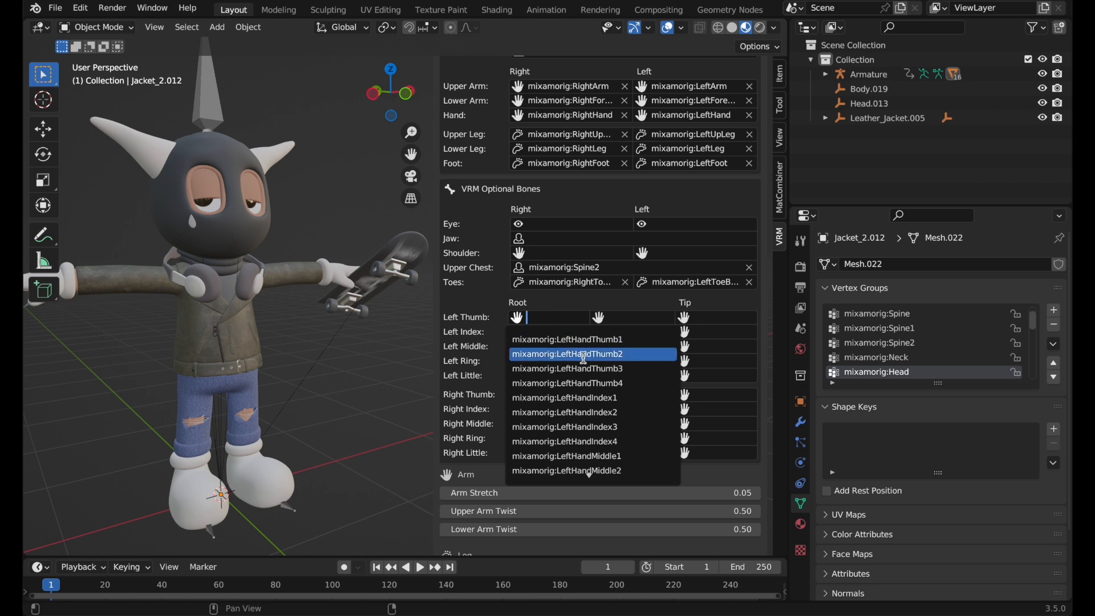
{"action": "left_click", "coordinate": [587, 384]}
{"action": "left_click", "coordinate": [631, 318]}
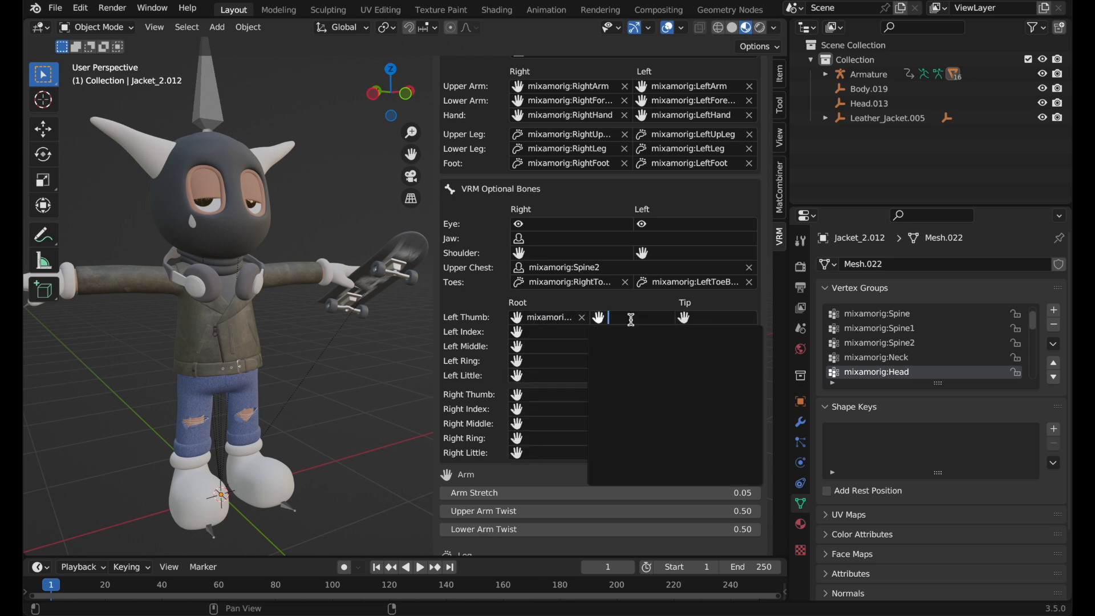
{"action": "left_click", "coordinate": [588, 301]}
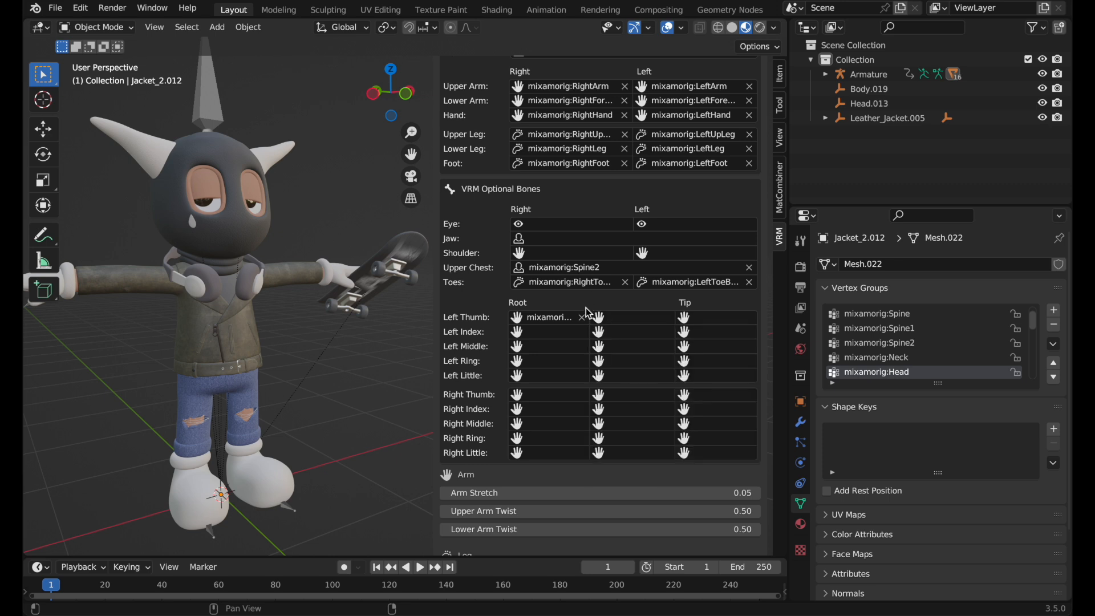
{"action": "left_click", "coordinate": [582, 318]}
Assign the Left Thumb bones from root to tip: mixamorig:LeftHandThumb1, LeftHandThumb2 and LeftHandThumb3
{"action": "left_click", "coordinate": [549, 318]}
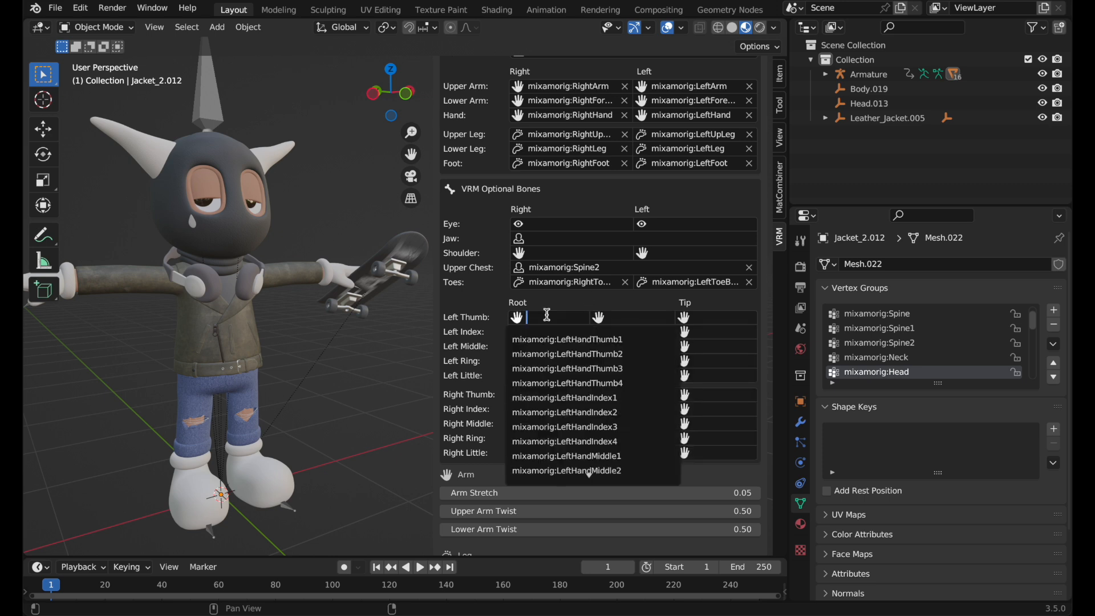
{"action": "left_click", "coordinate": [572, 339]}
{"action": "left_click", "coordinate": [625, 319]}
{"action": "left_click", "coordinate": [628, 339]}
{"action": "left_click", "coordinate": [723, 317]}
{"action": "left_click", "coordinate": [730, 339]}
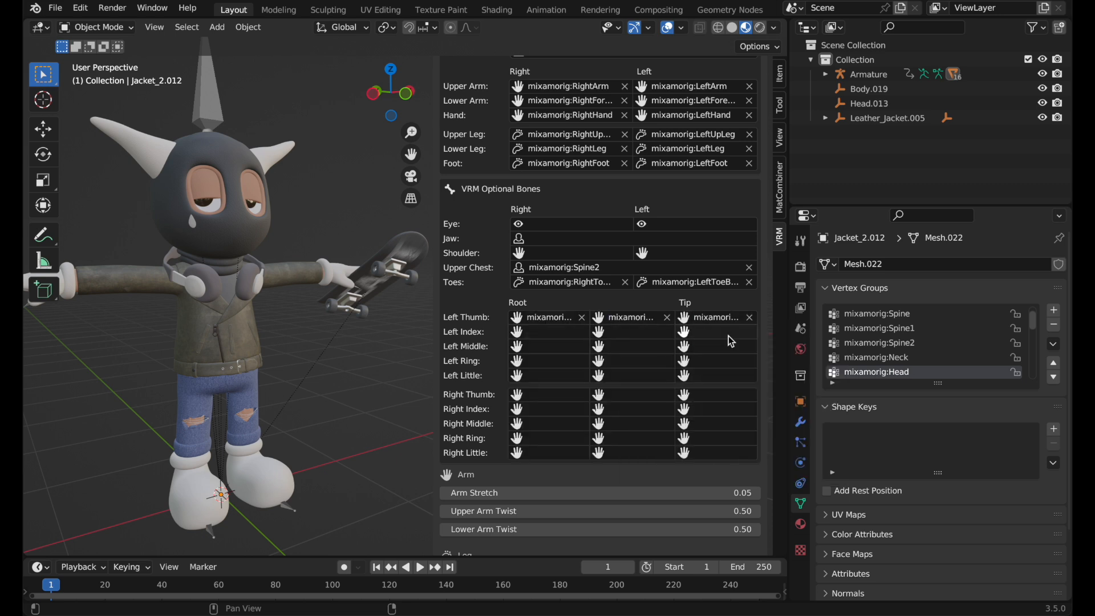
Assign the Left Index bones from root to tip: mixamorig:LeftHandIndex1, LeftHandIndex2 and LeftHandIndex3
{"action": "left_click", "coordinate": [545, 333]}
{"action": "left_click", "coordinate": [556, 354]}
{"action": "left_click", "coordinate": [625, 332]}
{"action": "left_click", "coordinate": [630, 354]}
{"action": "left_click", "coordinate": [700, 341]}
{"action": "left_click", "coordinate": [707, 351]}
Assign the Left Middle bones from root to tip: mixamorig:LeftHandMiddle1, LeftHandMiddle2 and LeftHandMiddle3
{"action": "left_click", "coordinate": [546, 347]}
{"action": "left_click", "coordinate": [571, 369]}
{"action": "left_click", "coordinate": [625, 346]}
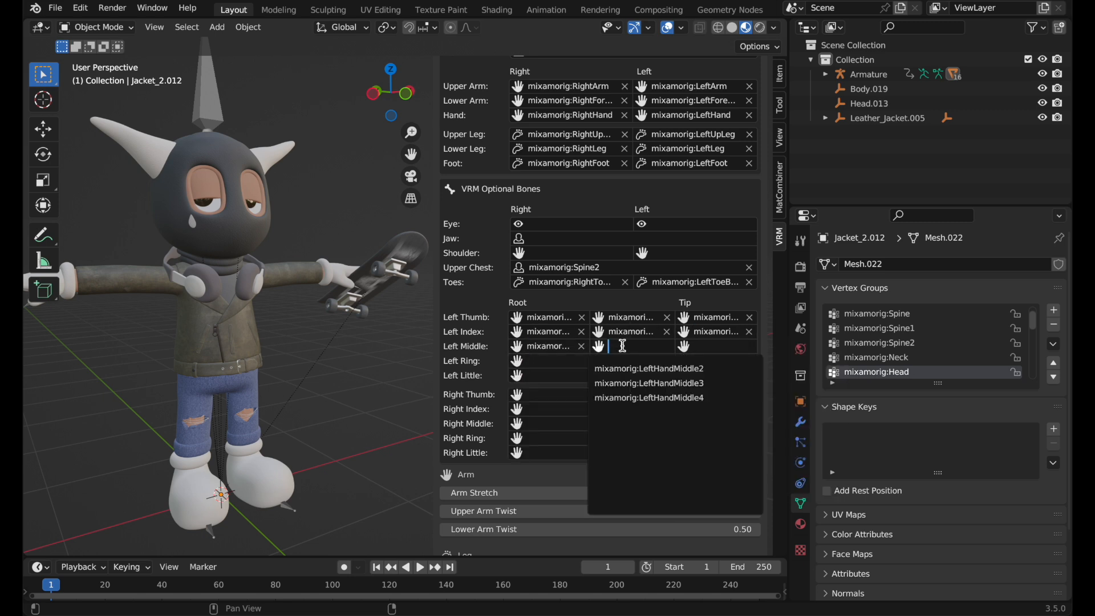
{"action": "left_click", "coordinate": [633, 376]}
{"action": "left_click", "coordinate": [712, 346]}
{"action": "left_click", "coordinate": [719, 369]}
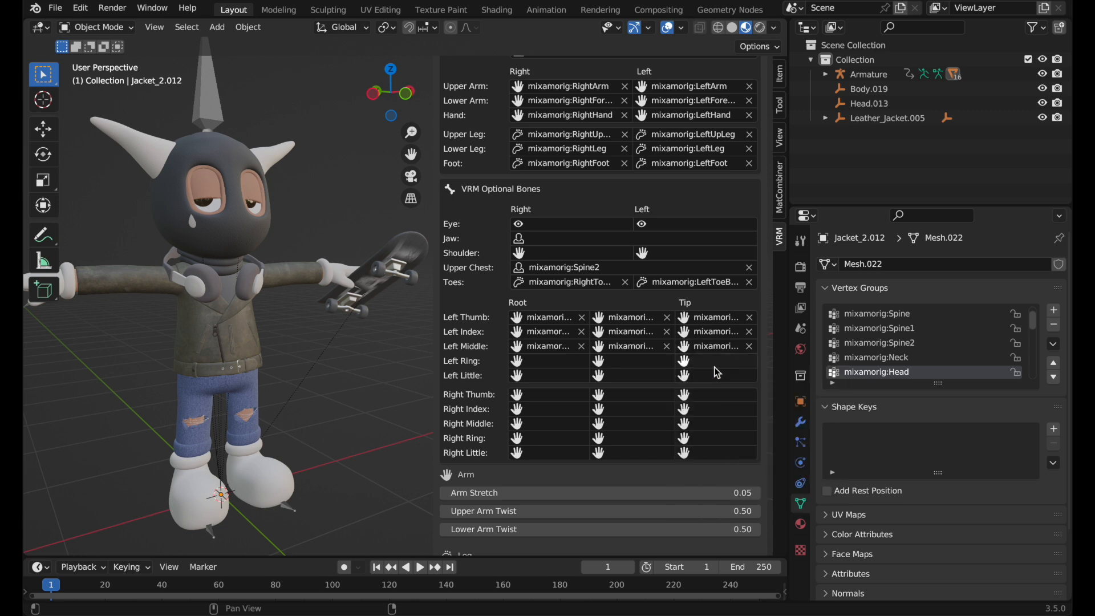
Fill the Left Ring root, middle and tip slots with the left-hand ring finger bones in order, leaving Left Little unassigned
{"action": "left_click", "coordinate": [532, 361]}
{"action": "left_click", "coordinate": [562, 384]}
{"action": "left_click", "coordinate": [625, 361]}
{"action": "left_click", "coordinate": [633, 383]}
{"action": "left_click", "coordinate": [715, 366]}
{"action": "left_click", "coordinate": [725, 382]}
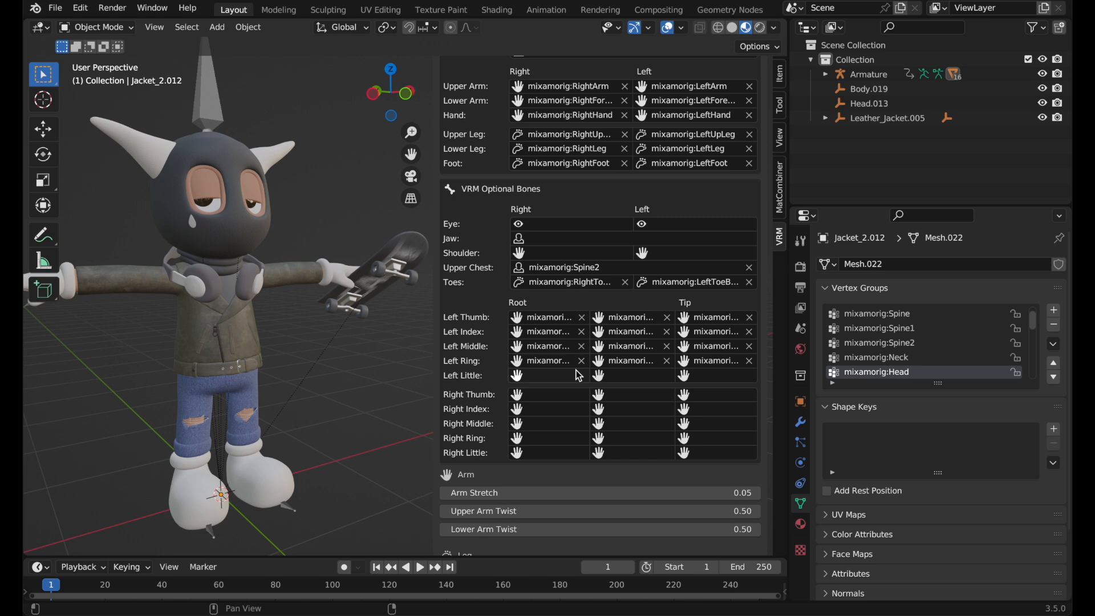
{"action": "left_click", "coordinate": [542, 377]}
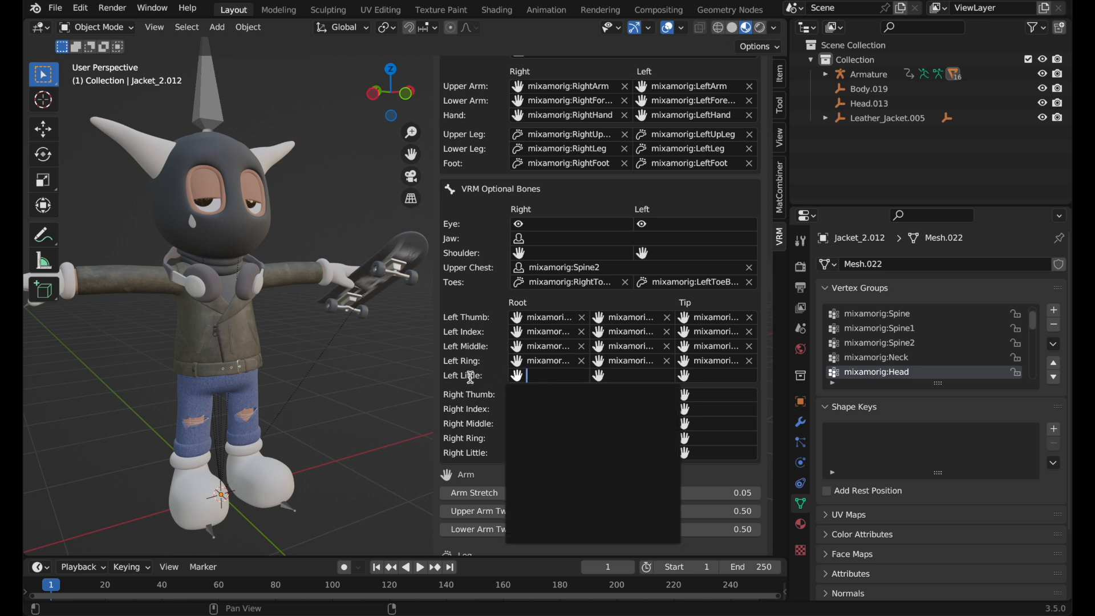
{"action": "key", "text": "Escape"}
Assign the Right Thumb bones from root to tip: mixamorig:RightHandThumb1, RightHandThumb2 and RightHandThumb3
{"action": "scroll", "coordinate": [541, 378], "scroll_direction": "down", "scroll_amount": 2}
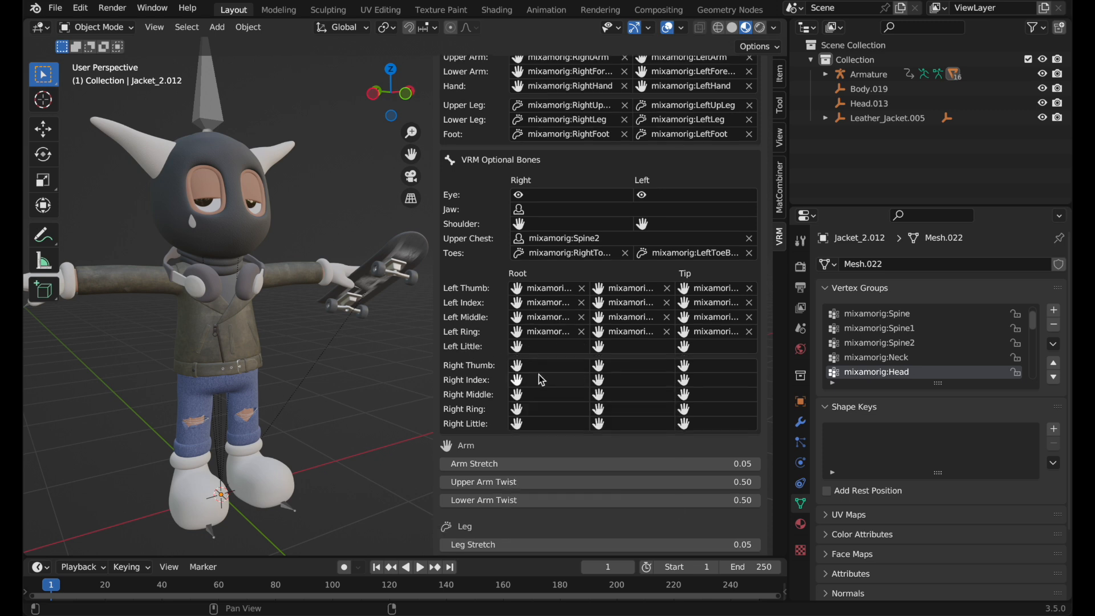
{"action": "scroll", "coordinate": [542, 381], "scroll_direction": "down", "scroll_amount": 2}
{"action": "left_click", "coordinate": [533, 337]}
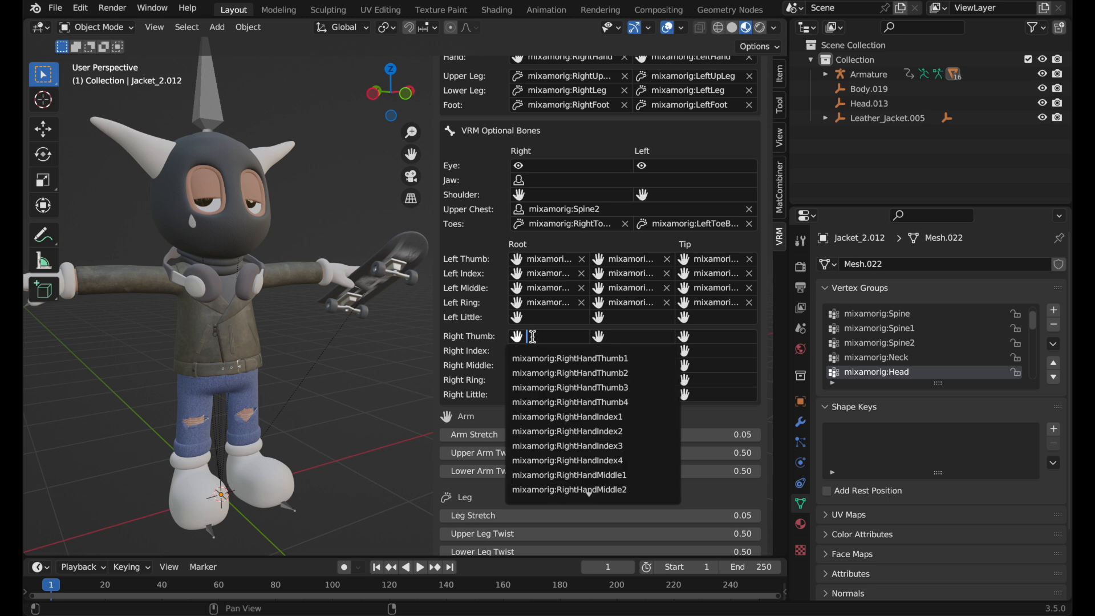
{"action": "left_click", "coordinate": [556, 357]}
{"action": "left_click", "coordinate": [649, 338]}
{"action": "left_click", "coordinate": [675, 354]}
{"action": "left_click", "coordinate": [684, 336]}
{"action": "left_click", "coordinate": [701, 361]}
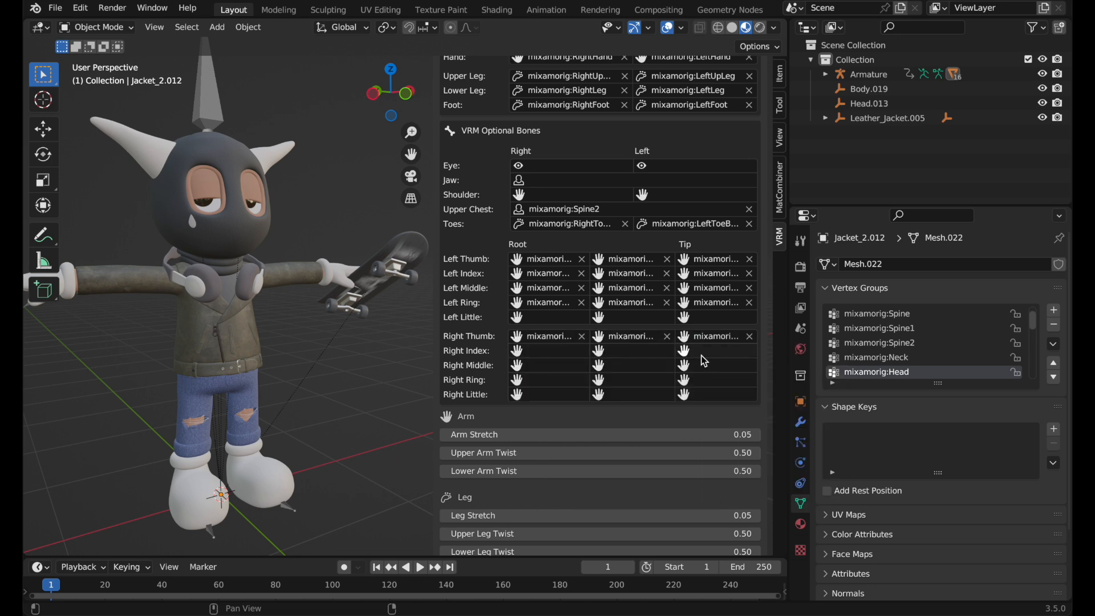
Assign the Right Index bones from root to tip: mixamorig:RightHandIndex1, RightHandIndex2 and RightHandIndex3
{"action": "left_click", "coordinate": [544, 351]}
{"action": "left_click", "coordinate": [561, 372]}
{"action": "left_click", "coordinate": [619, 352]}
{"action": "left_click", "coordinate": [627, 372]}
{"action": "left_click", "coordinate": [704, 351]}
{"action": "left_click", "coordinate": [709, 372]}
Fill the Right Middle root, middle and tip slots with the right-hand middle finger bones in order
{"action": "left_click", "coordinate": [549, 366]}
{"action": "left_click", "coordinate": [550, 381]}
{"action": "left_click", "coordinate": [630, 366]}
{"action": "left_click", "coordinate": [633, 387]}
{"action": "left_click", "coordinate": [684, 366]}
{"action": "left_click", "coordinate": [686, 386]}
Assign the Right Ring bones from root to tip: mixamorig:RightHandRing1, RightHandRing2 and RightHandRing3
{"action": "left_click", "coordinate": [543, 381]}
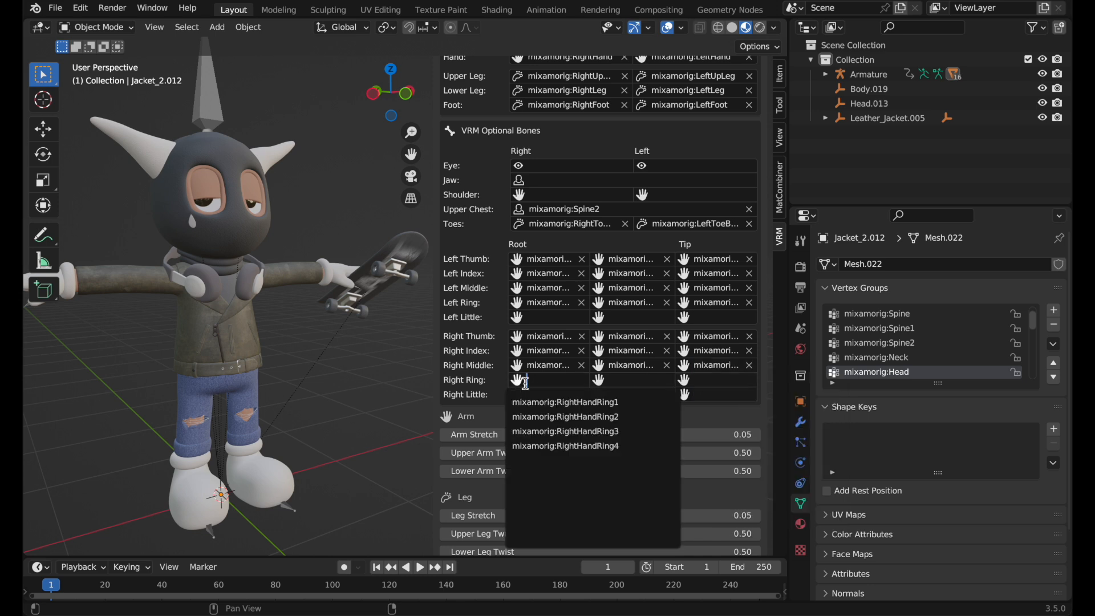
{"action": "left_click", "coordinate": [564, 399]}
{"action": "left_click", "coordinate": [623, 381]}
{"action": "left_click", "coordinate": [627, 403]}
{"action": "left_click", "coordinate": [713, 380]}
{"action": "left_click", "coordinate": [712, 398]}
Review the completed VRM humanoid bone assignments and hide the sidebar to clear the viewport
{"action": "scroll", "coordinate": [494, 371], "scroll_direction": "down", "scroll_amount": 5}
{"action": "scroll", "coordinate": [492, 366], "scroll_direction": "up", "scroll_amount": 15}
{"action": "scroll", "coordinate": [492, 370], "scroll_direction": "up", "scroll_amount": 7}
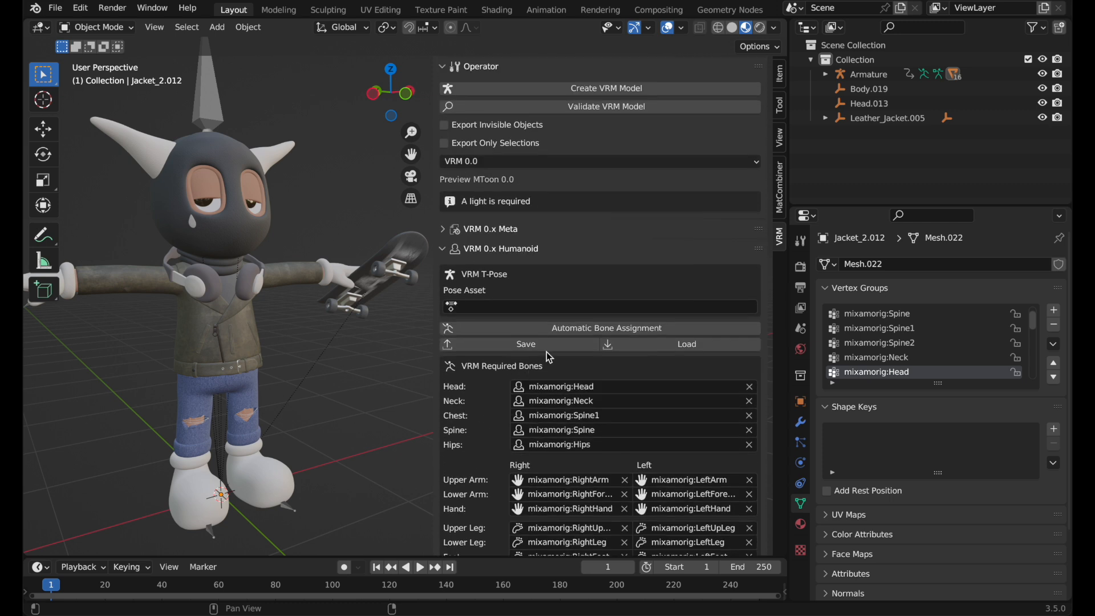
{"action": "scroll", "coordinate": [546, 358], "scroll_direction": "down", "scroll_amount": 3}
{"action": "key", "text": "n"}
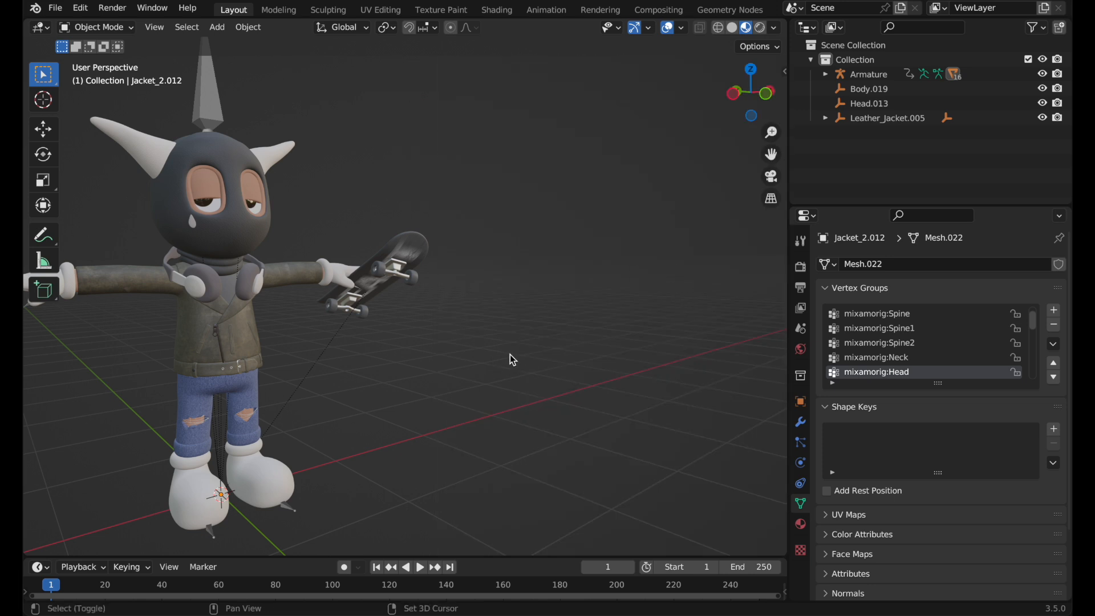
Inspect the rigged character and its skateboard from the front and the sides
{"action": "scroll", "coordinate": [508, 354], "scroll_direction": "left", "scroll_amount": 5, "text": "shift"}
{"action": "scroll", "coordinate": [509, 354], "scroll_direction": "down", "scroll_amount": 3}
{"action": "scroll", "coordinate": [508, 354], "scroll_direction": "right", "scroll_amount": 5}
{"action": "scroll", "coordinate": [508, 354], "scroll_direction": "left", "scroll_amount": 2, "text": "shift"}
{"action": "scroll", "coordinate": [509, 354], "scroll_direction": "right", "scroll_amount": 3, "text": "shift"}
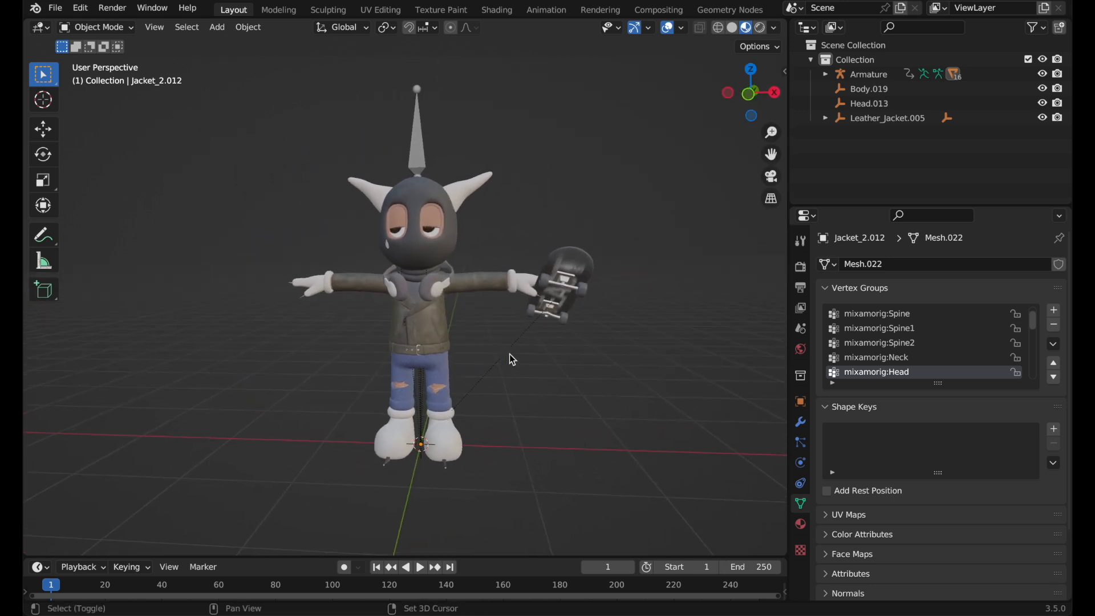
{"action": "scroll", "coordinate": [509, 354], "scroll_direction": "up", "scroll_amount": 3}
{"action": "scroll", "coordinate": [509, 354], "scroll_direction": "left", "scroll_amount": 3}
{"action": "scroll", "coordinate": [509, 354], "scroll_direction": "left", "scroll_amount": 3, "text": "shift"}
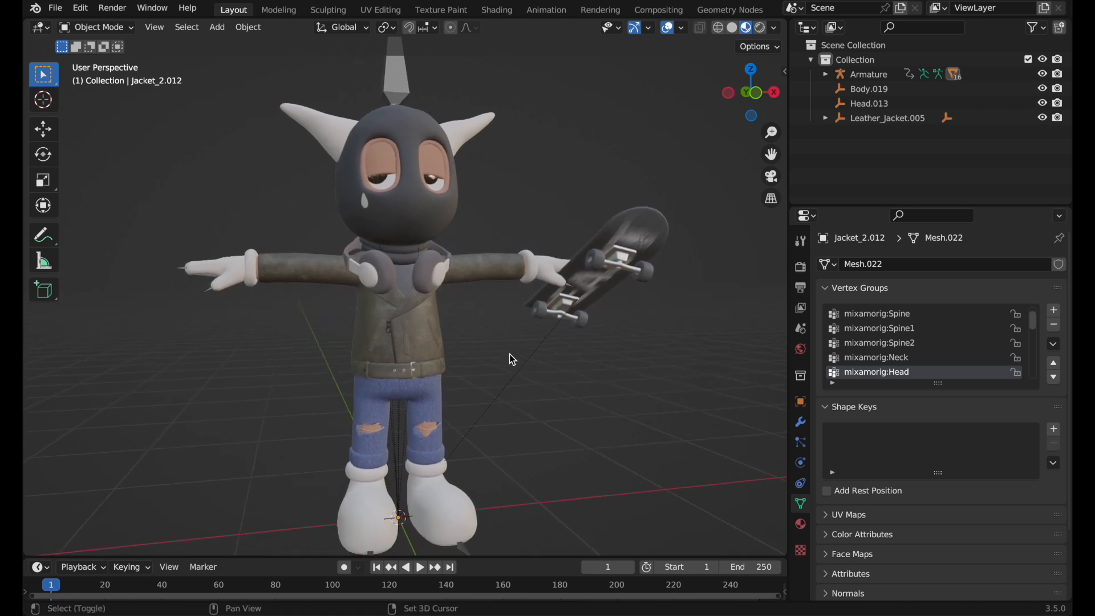
{"action": "scroll", "coordinate": [509, 354], "scroll_direction": "down", "scroll_amount": 3, "text": "ctrl"}
{"action": "scroll", "coordinate": [509, 354], "scroll_direction": "up", "scroll_amount": 1, "text": "ctrl"}
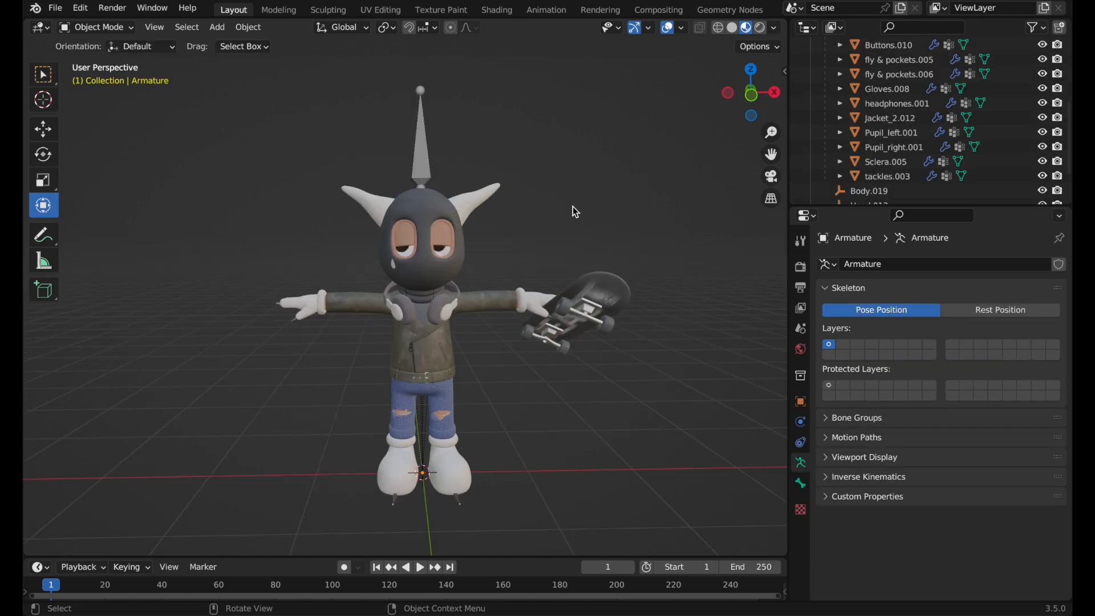
{"action": "scroll", "coordinate": [575, 212], "scroll_direction": "right", "scroll_amount": 5}
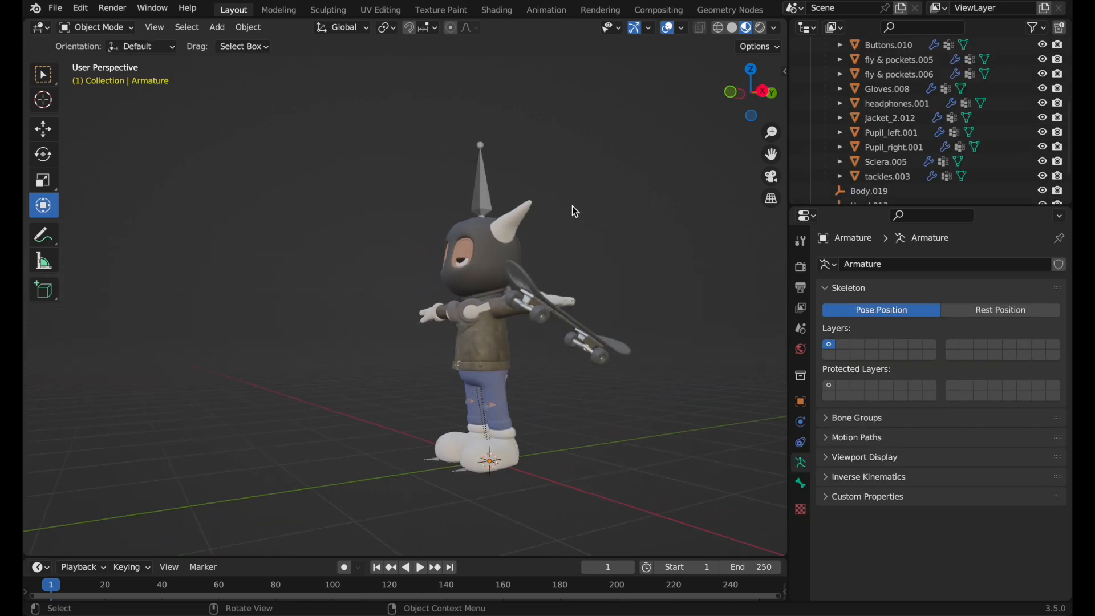
{"action": "scroll", "coordinate": [575, 211], "scroll_direction": "left", "scroll_amount": 5}
{"action": "scroll", "coordinate": [575, 212], "scroll_direction": "up", "scroll_amount": 2}
{"action": "scroll", "coordinate": [575, 212], "scroll_direction": "down", "scroll_amount": 4}
{"action": "scroll", "coordinate": [575, 212], "scroll_direction": "right", "scroll_amount": 5}
{"action": "scroll", "coordinate": [574, 212], "scroll_direction": "left", "scroll_amount": 5}
{"action": "scroll", "coordinate": [575, 212], "scroll_direction": "up", "scroll_amount": 4}
{"action": "scroll", "coordinate": [575, 212], "scroll_direction": "down", "scroll_amount": 2}
{"action": "scroll", "coordinate": [575, 211], "scroll_direction": "left", "scroll_amount": 1}
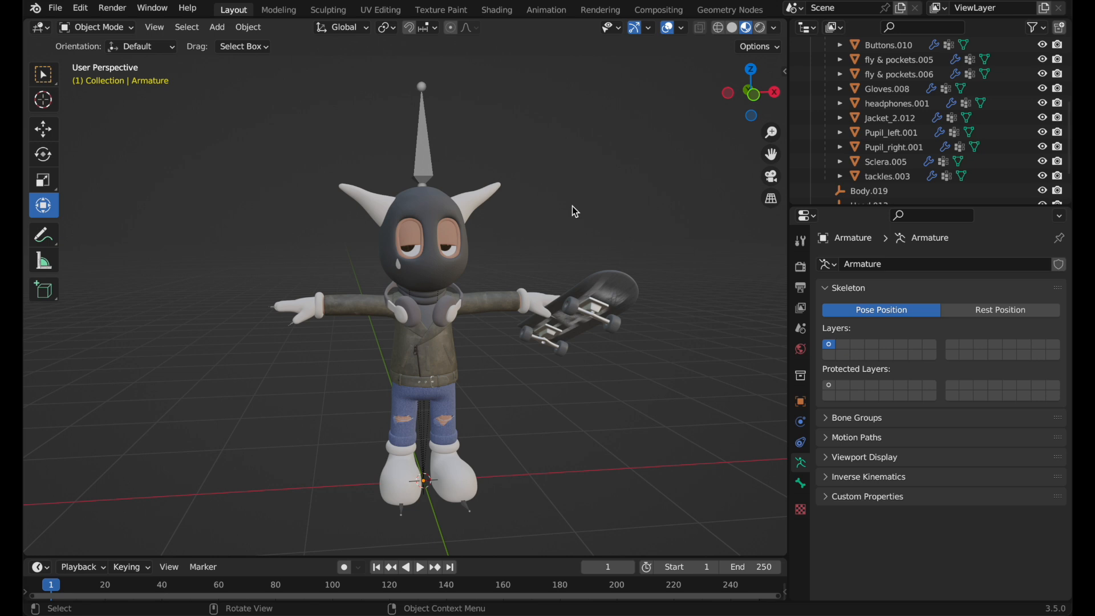
Scale the entire scene selection, armature and meshes together, to 0.55 on X, Y and Z, and clear the selection
{"action": "key", "text": "a"}
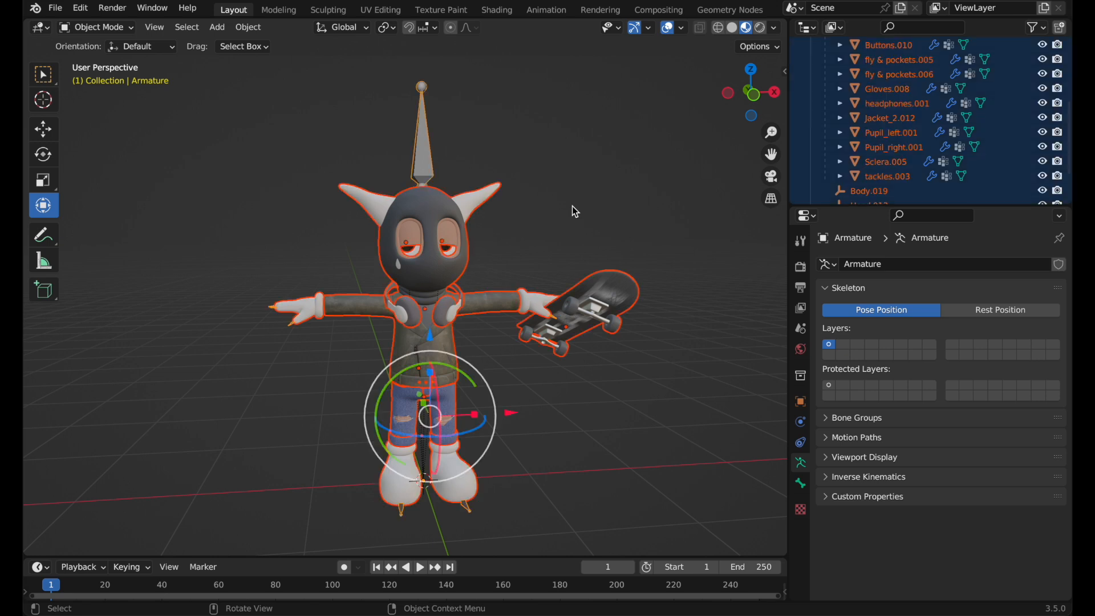
{"action": "key", "text": "s"}
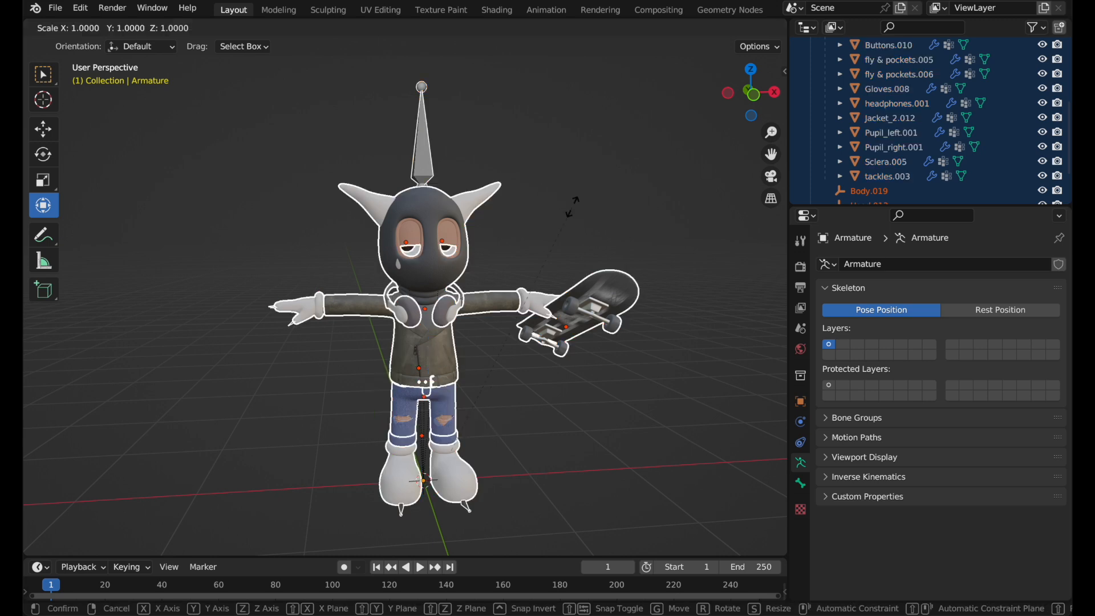
{"action": "left_click", "coordinate": [572, 208]}
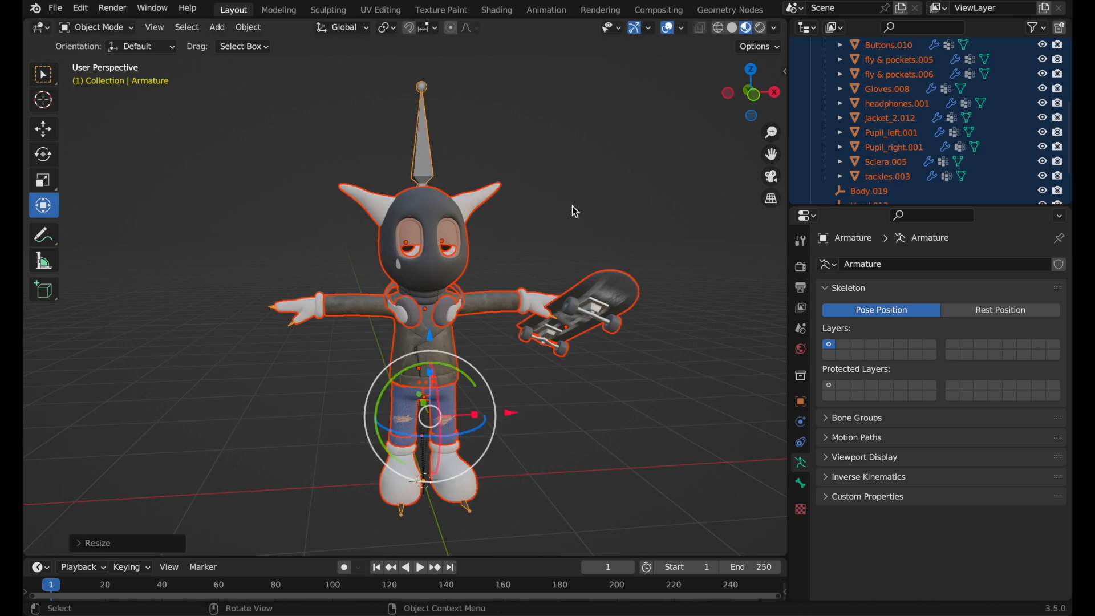
{"action": "left_click", "coordinate": [143, 539]}
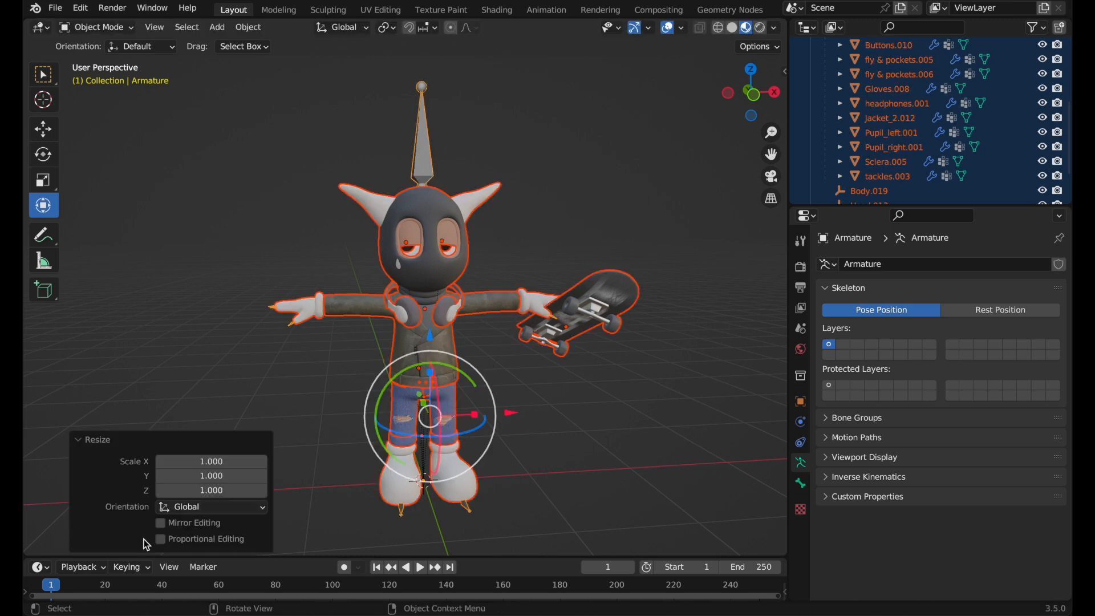
{"action": "left_click", "coordinate": [223, 460]}
{"action": "type", "text": ".55"}
{"action": "key", "text": "Return"}
{"action": "left_click", "coordinate": [224, 476]}
{"action": "key", "text": "ctrl+a"}
{"action": "type", "text": ".55"}
{"action": "key", "text": "Return"}
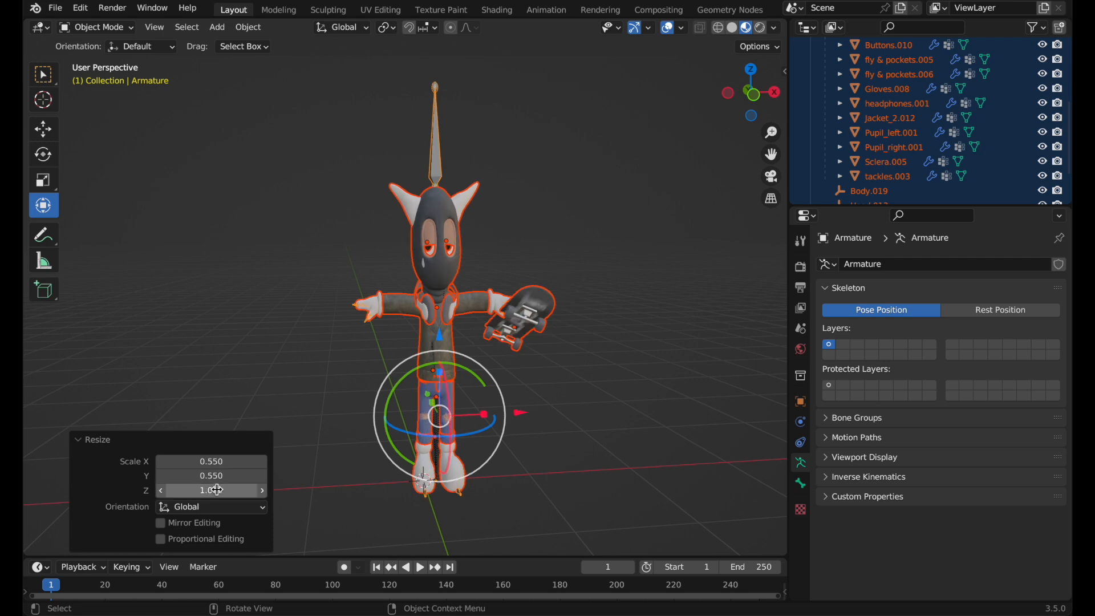
{"action": "left_click", "coordinate": [231, 491]}
{"action": "type", "text": "."}
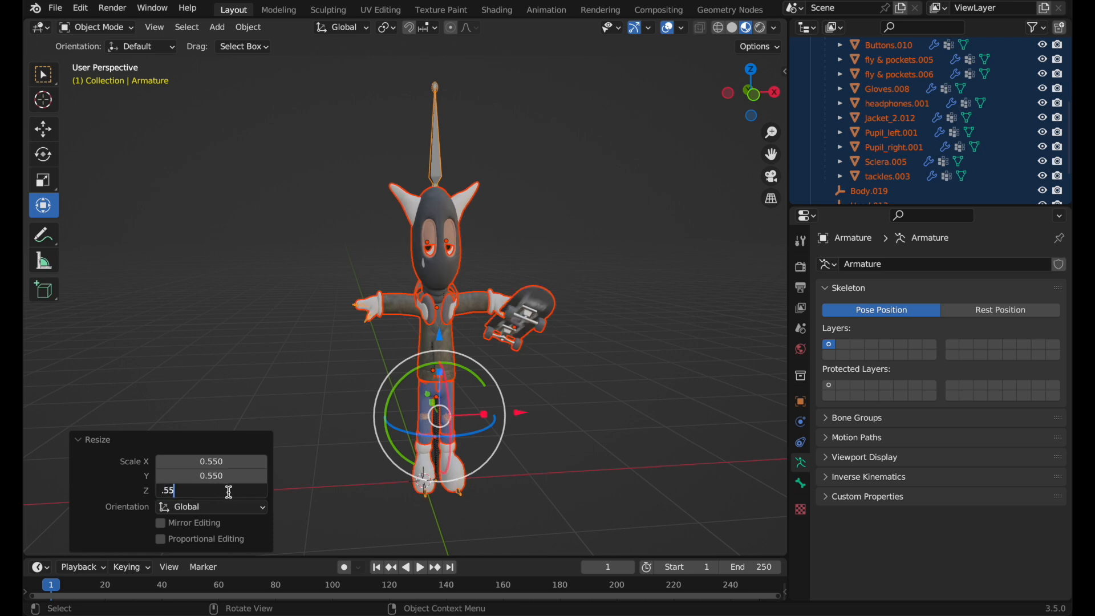
{"action": "type", "text": "55"}
{"action": "key", "text": "Return"}
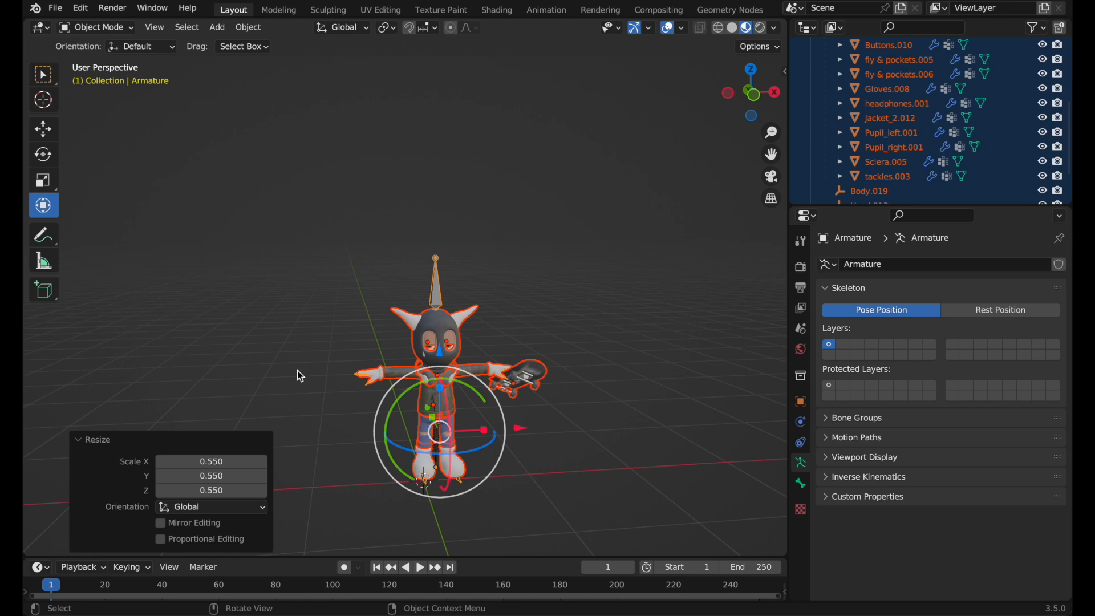
{"action": "left_click", "coordinate": [296, 371]}
Inspect the scaled-down character and its skateboard from the front, above and ground level
{"action": "scroll", "coordinate": [470, 412], "scroll_direction": "up", "scroll_amount": 4, "text": "ctrl"}
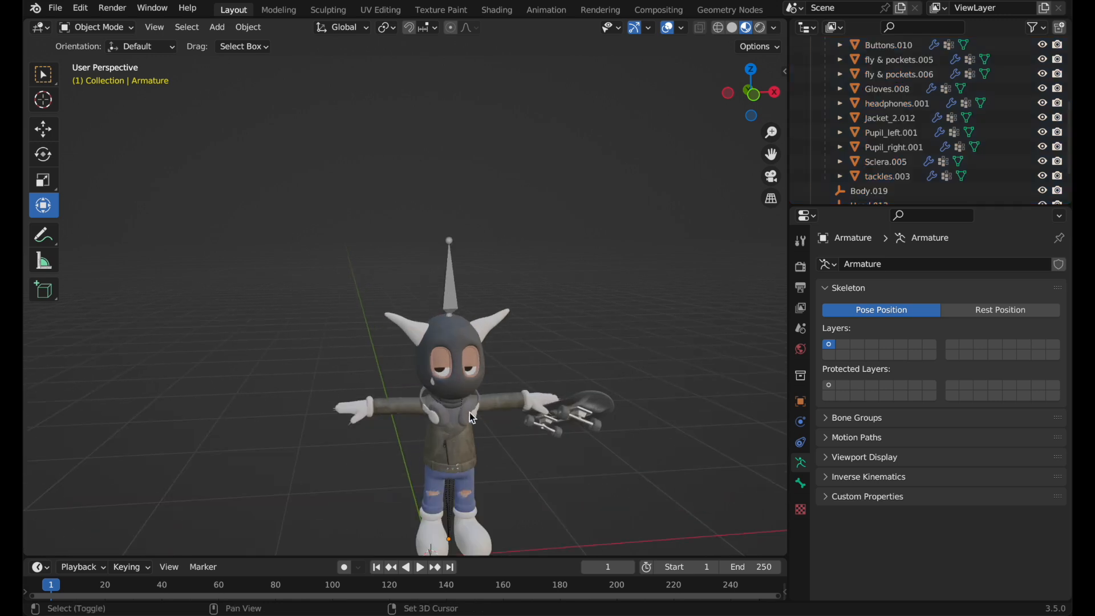
{"action": "scroll", "coordinate": [469, 413], "scroll_direction": "down", "scroll_amount": 4, "text": "shift"}
{"action": "scroll", "coordinate": [470, 412], "scroll_direction": "up", "scroll_amount": 2, "text": "ctrl"}
{"action": "scroll", "coordinate": [470, 412], "scroll_direction": "up", "scroll_amount": 2, "text": "ctrl"}
{"action": "scroll", "coordinate": [470, 412], "scroll_direction": "right", "scroll_amount": 3, "text": "shift"}
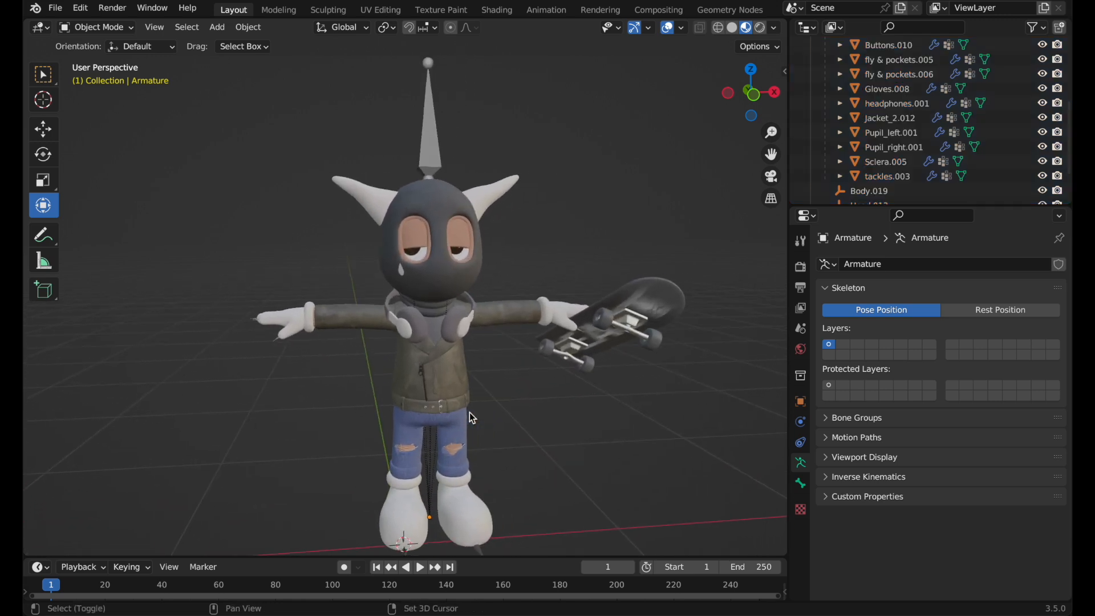
{"action": "scroll", "coordinate": [470, 412], "scroll_direction": "down", "scroll_amount": 5}
{"action": "scroll", "coordinate": [470, 413], "scroll_direction": "down", "scroll_amount": 3, "text": "shift"}
{"action": "scroll", "coordinate": [470, 413], "scroll_direction": "up", "scroll_amount": 5}
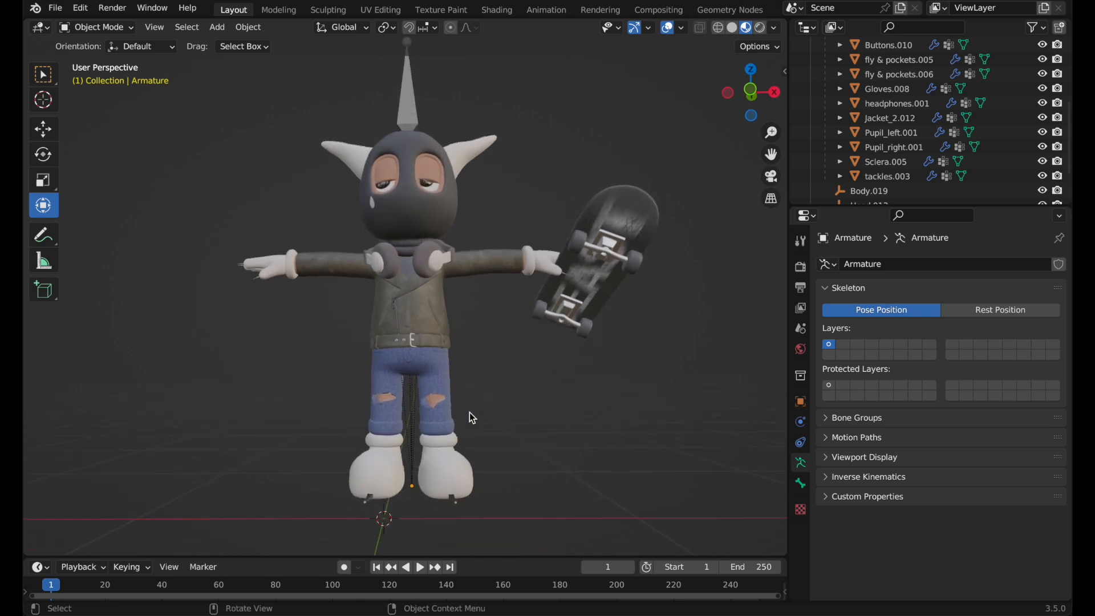
{"action": "scroll", "coordinate": [470, 412], "scroll_direction": "down", "scroll_amount": 2}
{"action": "scroll", "coordinate": [470, 412], "scroll_direction": "down", "scroll_amount": 3}
{"action": "scroll", "coordinate": [470, 413], "scroll_direction": "left", "scroll_amount": 2}
{"action": "scroll", "coordinate": [470, 412], "scroll_direction": "up", "scroll_amount": 4}
{"action": "scroll", "coordinate": [470, 413], "scroll_direction": "up", "scroll_amount": 6}
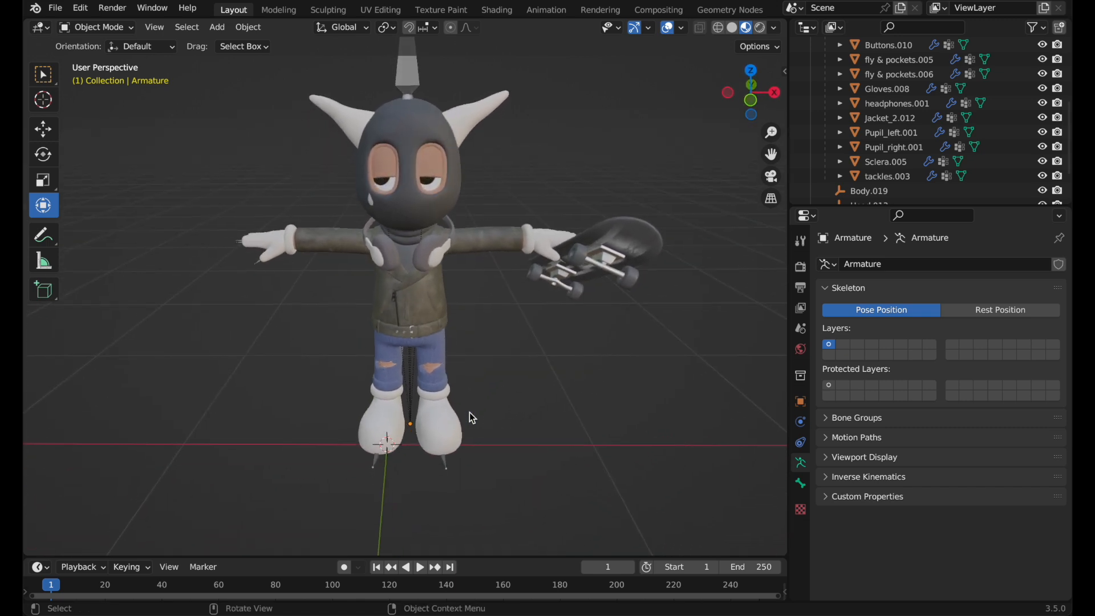
{"action": "scroll", "coordinate": [470, 412], "scroll_direction": "up", "scroll_amount": 4, "text": "shift"}
{"action": "scroll", "coordinate": [470, 412], "scroll_direction": "down", "scroll_amount": 1, "text": "shift"}
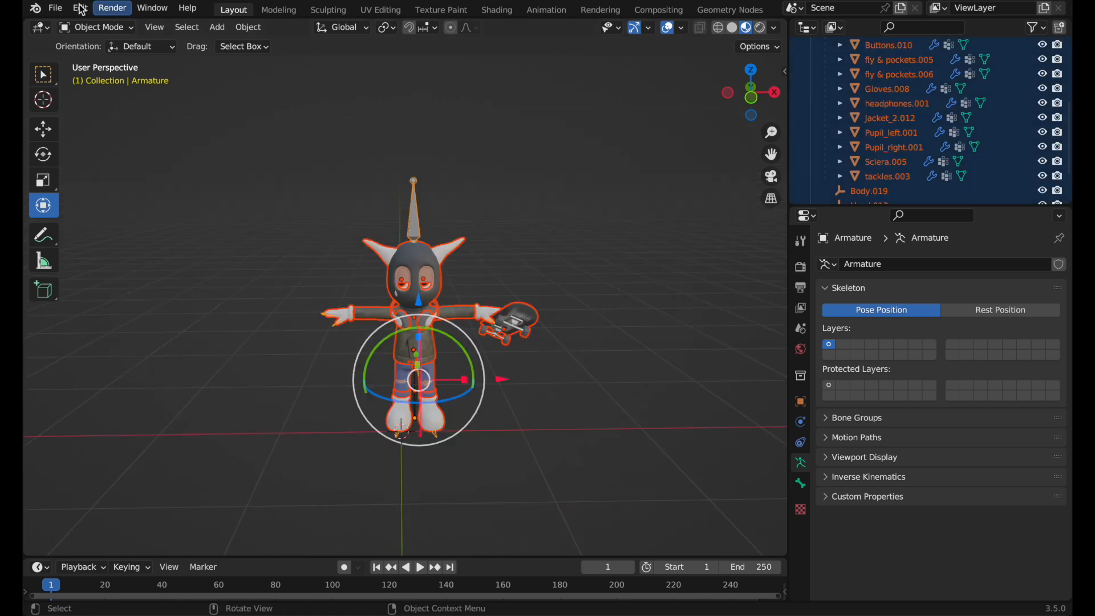
Export the model in VRM format to the Desktop as 757rigged.vrm
{"action": "left_click", "coordinate": [64, 8]}
{"action": "mouse_move", "coordinate": [116, 222]}
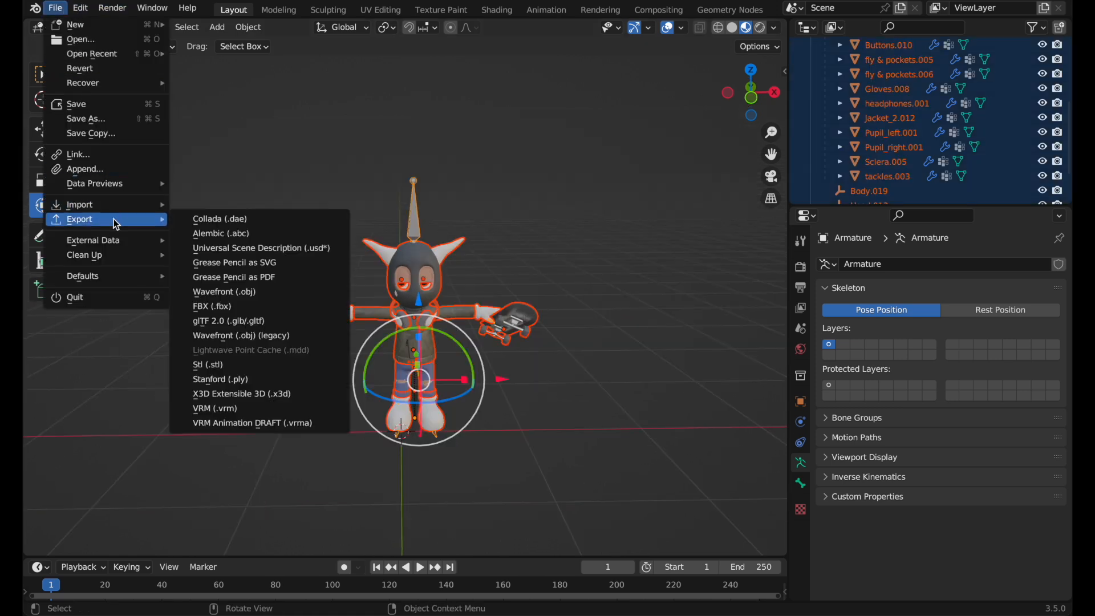
{"action": "left_click", "coordinate": [233, 414]}
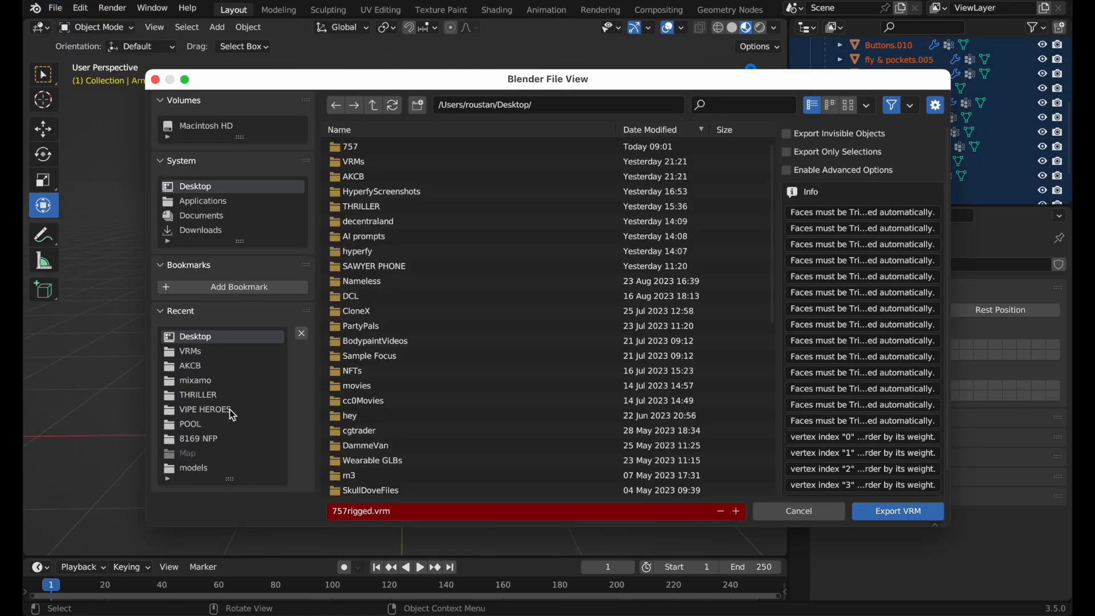
{"action": "left_click", "coordinate": [901, 513]}
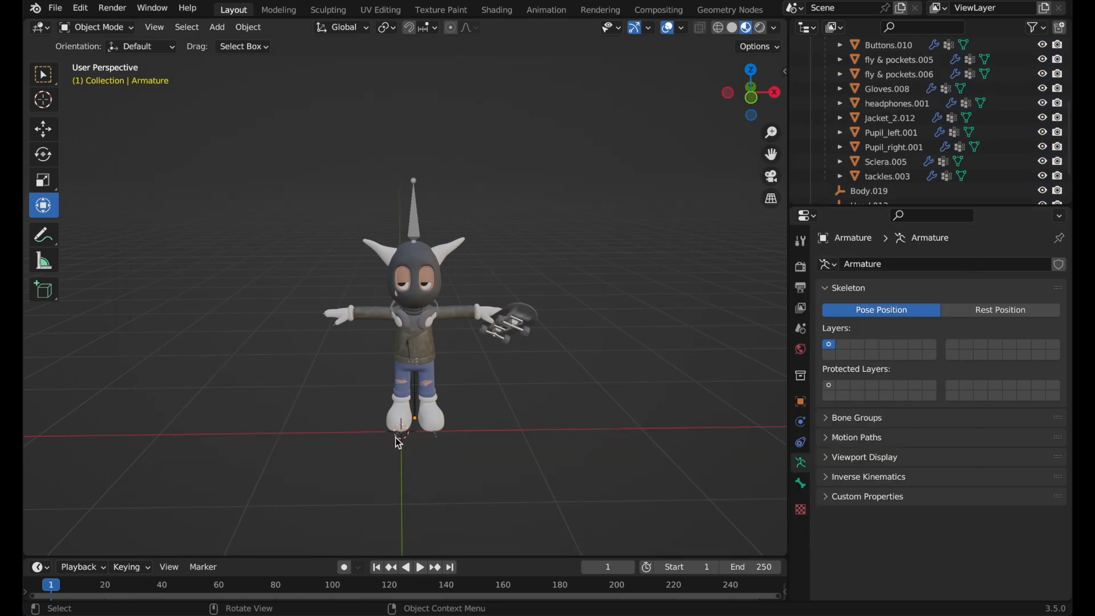
Switch to the Hyperfy world in Google Chrome and load 757rigged.vrm from the Desktop as the new VRM avatar
{"action": "mouse_move", "coordinate": [208, 611]}
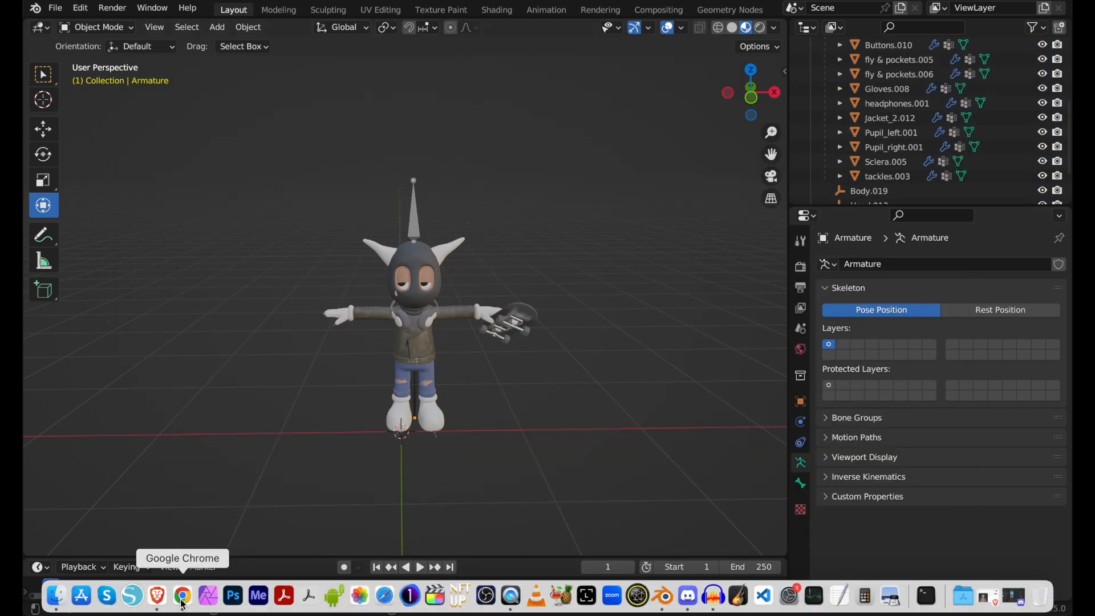
{"action": "left_click", "coordinate": [182, 598]}
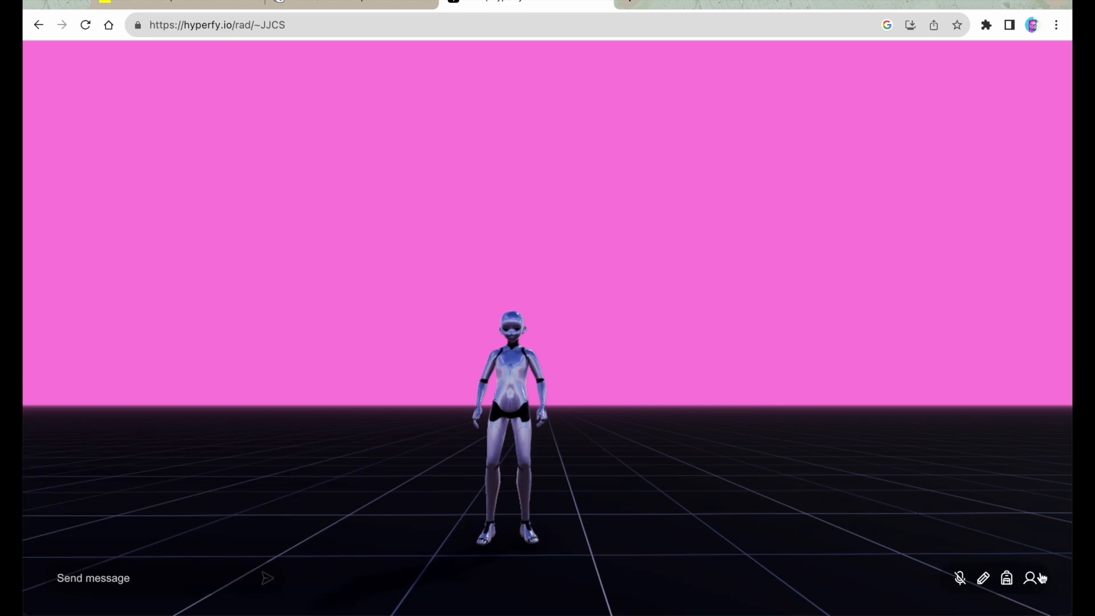
{"action": "left_click", "coordinate": [1031, 578]}
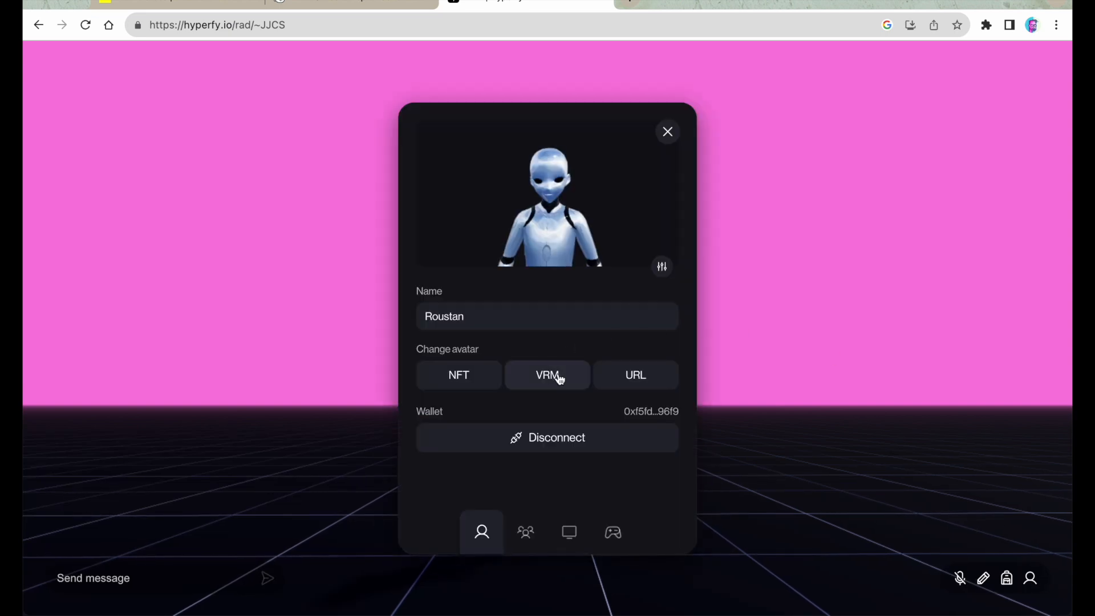
{"action": "left_click", "coordinate": [559, 376]}
{"action": "left_click", "coordinate": [311, 188]}
{"action": "left_click", "coordinate": [433, 239]}
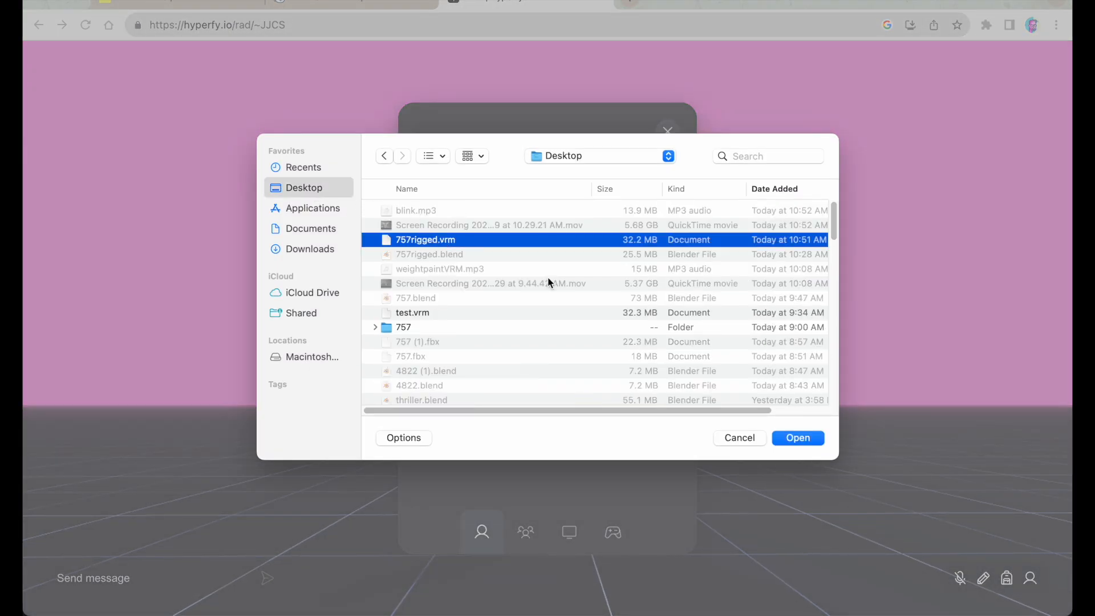
{"action": "left_click", "coordinate": [805, 444]}
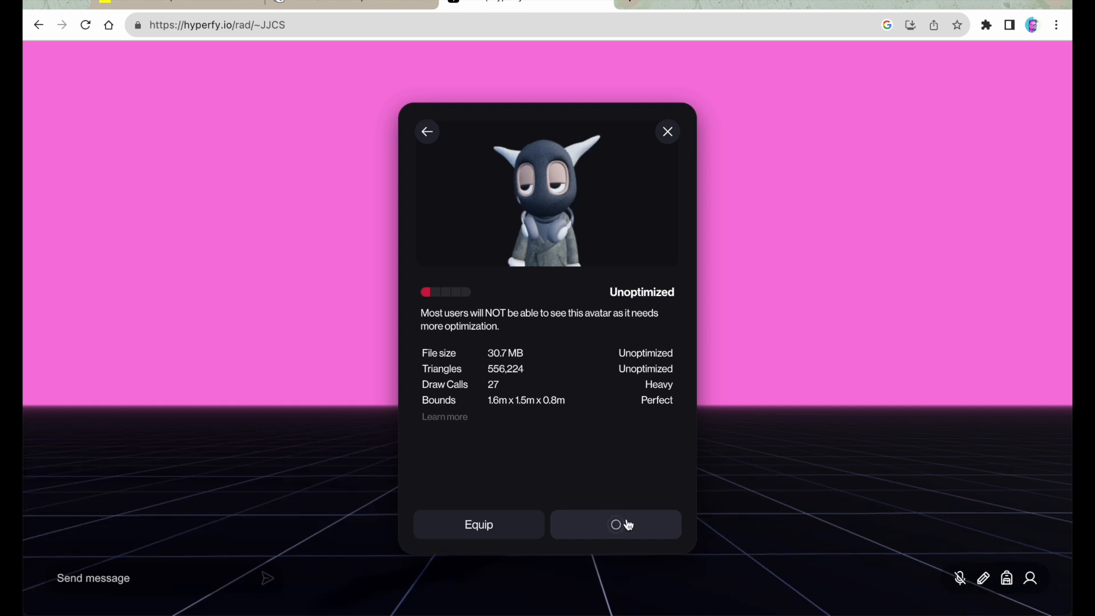
Put on the uploaded avatar and run it around the world to check its movement animations
{"action": "left_click_drag", "start_coordinate": [640, 446], "coordinate": [658, 467]}
{"action": "key", "text": "d"}
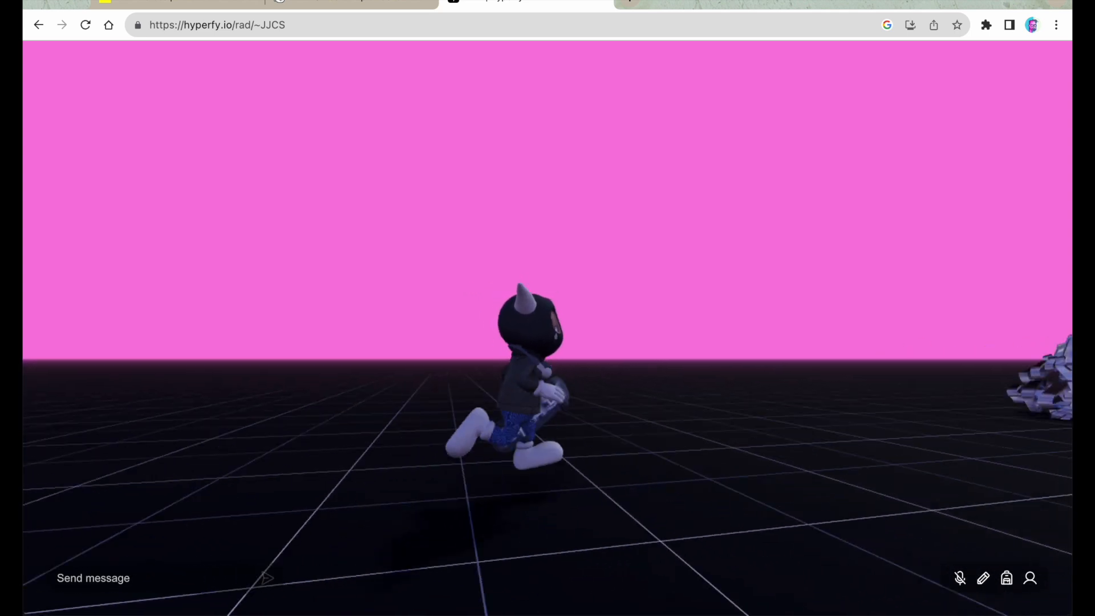
{"action": "key", "text": "w"}
{"action": "key", "text": "s"}
{"action": "key", "text": "w"}
{"action": "key", "text": "s"}
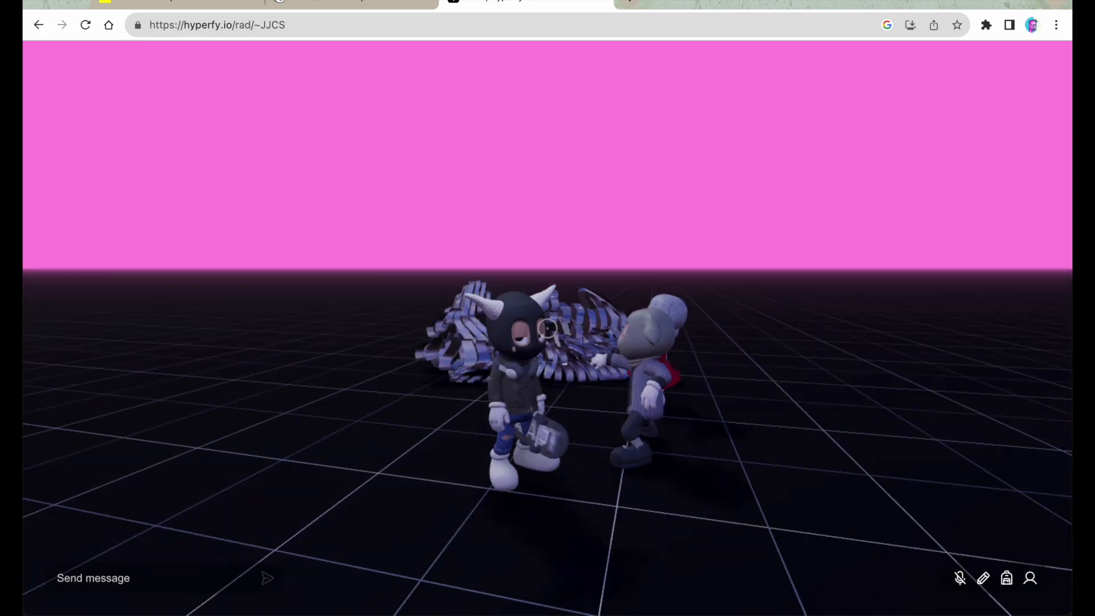
{"action": "key", "text": "w"}
{"action": "key", "text": "a"}
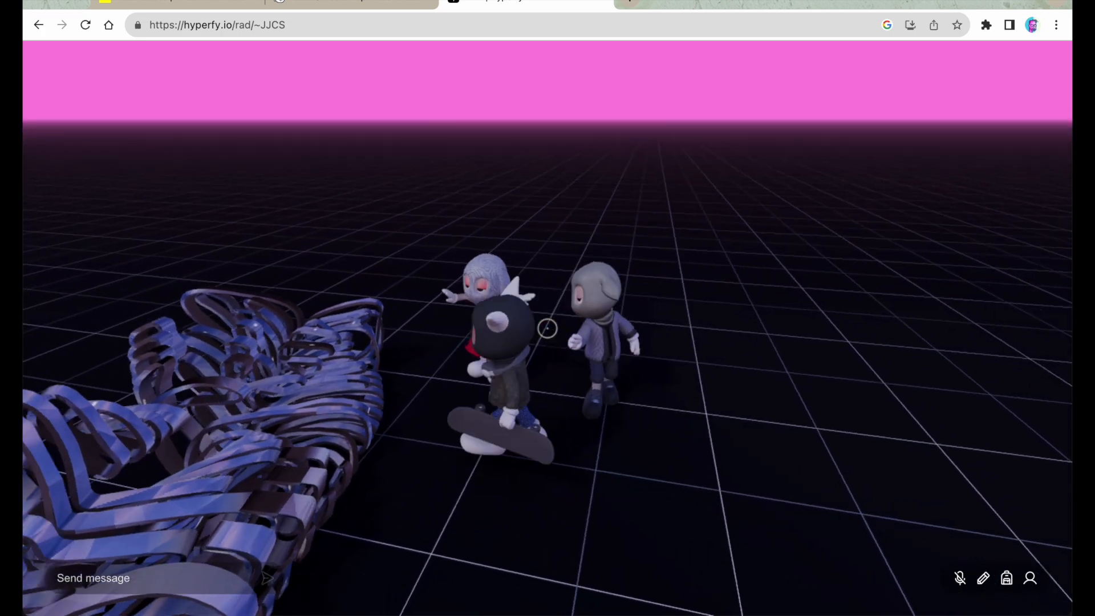
Walk the avatar to the ribbon sculpture, sit it down there to test the sitting pose, and get up again
{"action": "key", "text": "s"}
{"action": "key", "text": "w"}
{"action": "key", "text": "d"}
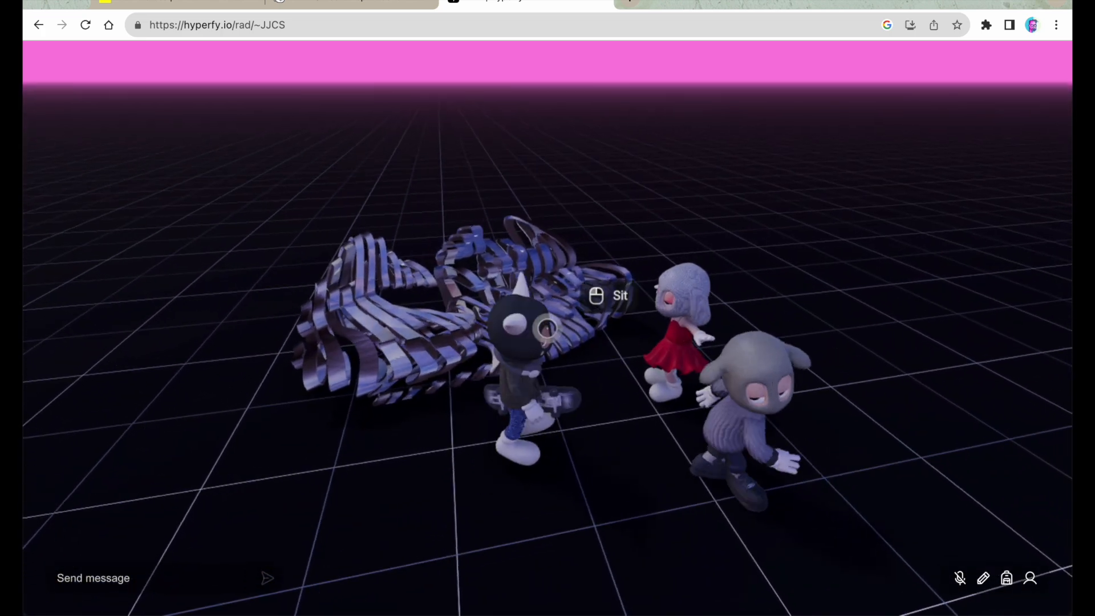
{"action": "left_click", "coordinate": [546, 329]}
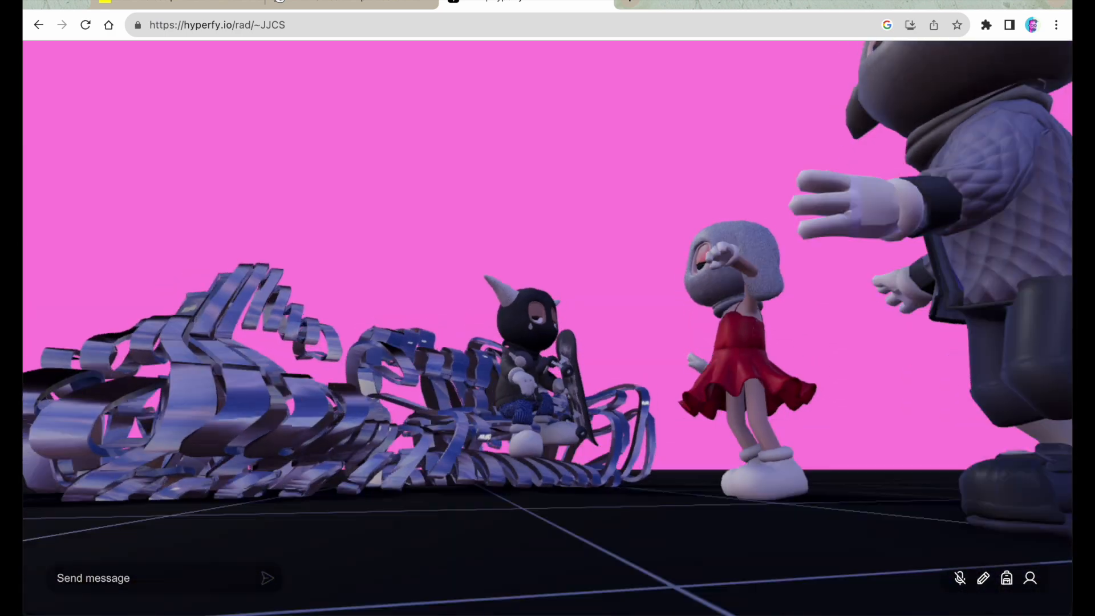
{"action": "key", "text": "s"}
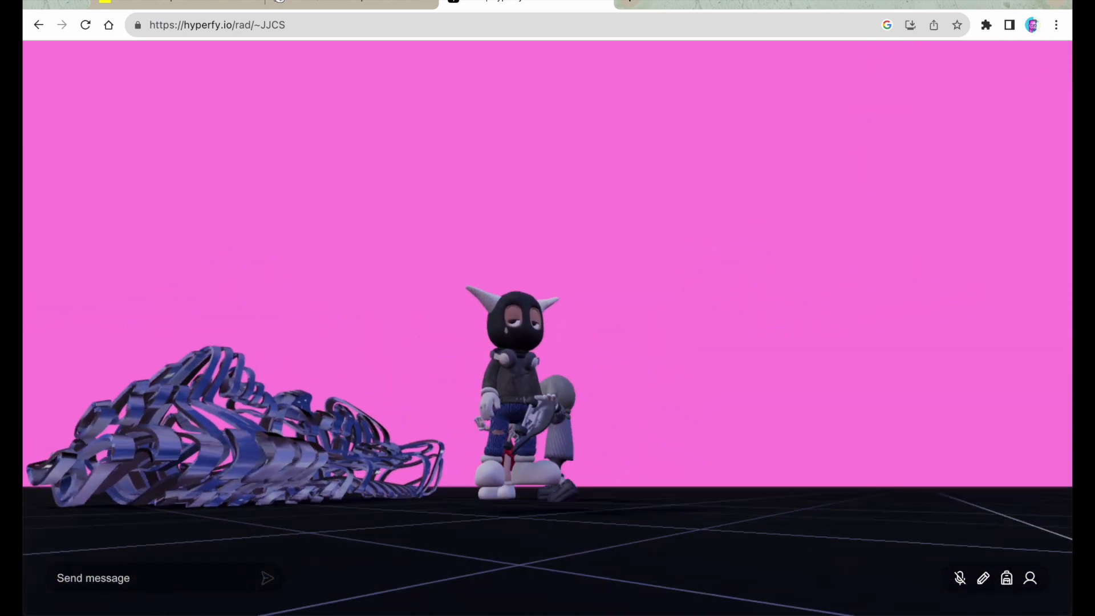
Switch back to Blender, select the whole model, lower it about 0.148 m, and align it along X, finishing with a 0.022 m nudge
{"action": "mouse_move", "coordinate": [684, 610]}
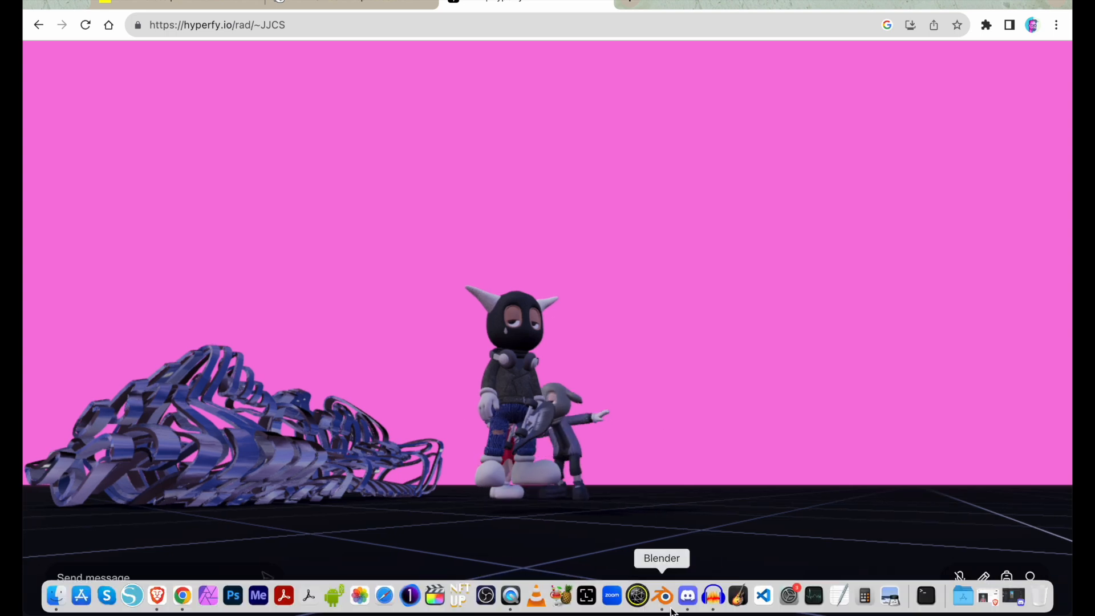
{"action": "left_click", "coordinate": [667, 604]}
{"action": "scroll", "coordinate": [467, 408], "scroll_direction": "up", "scroll_amount": 4}
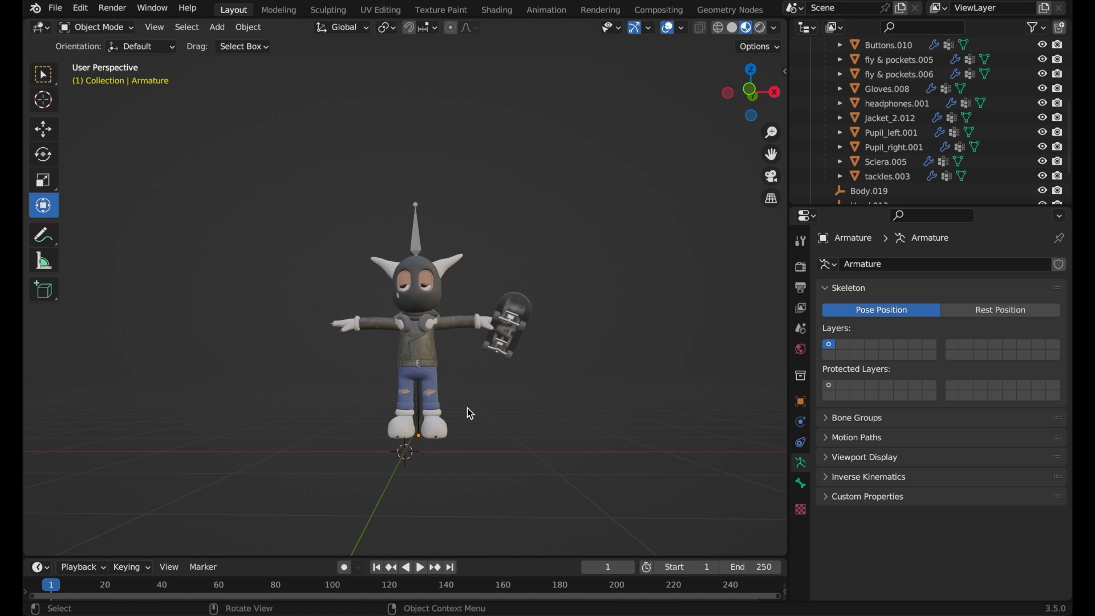
{"action": "key", "text": "a"}
{"action": "left_click_drag", "start_coordinate": [496, 393], "coordinate": [481, 393]}
{"action": "left_click_drag", "start_coordinate": [477, 391], "coordinate": [477, 391]}
{"action": "left_click_drag", "start_coordinate": [480, 418], "coordinate": [482, 418]}
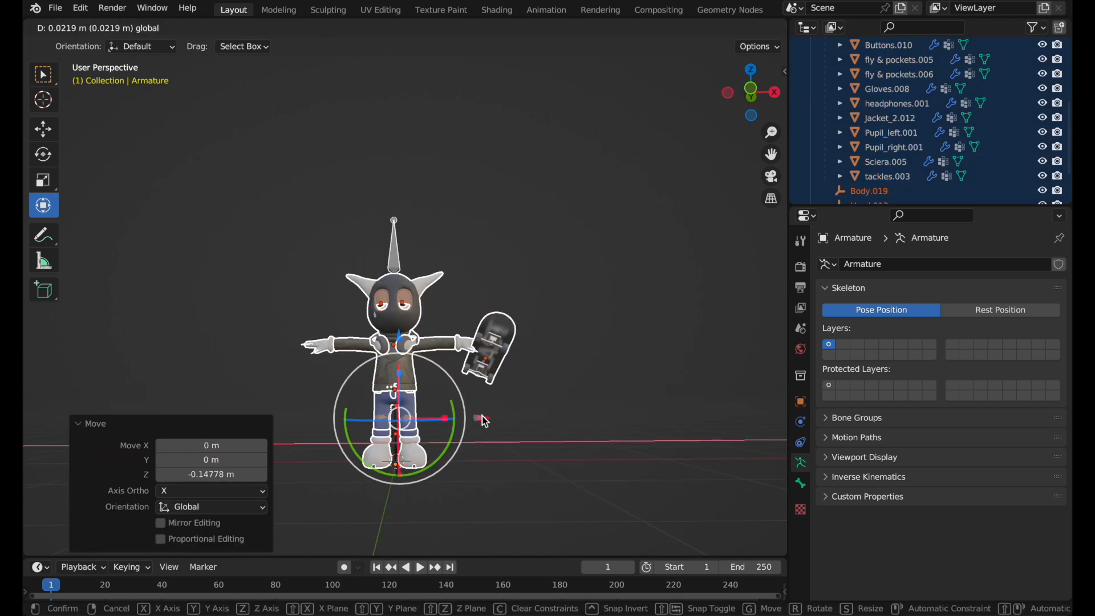
Check the model's alignment from the side and shift it about 0.019 m along Y to line up with the origin
{"action": "scroll", "coordinate": [498, 437], "scroll_direction": "right", "scroll_amount": 10}
{"action": "scroll", "coordinate": [501, 442], "scroll_direction": "up", "scroll_amount": 2}
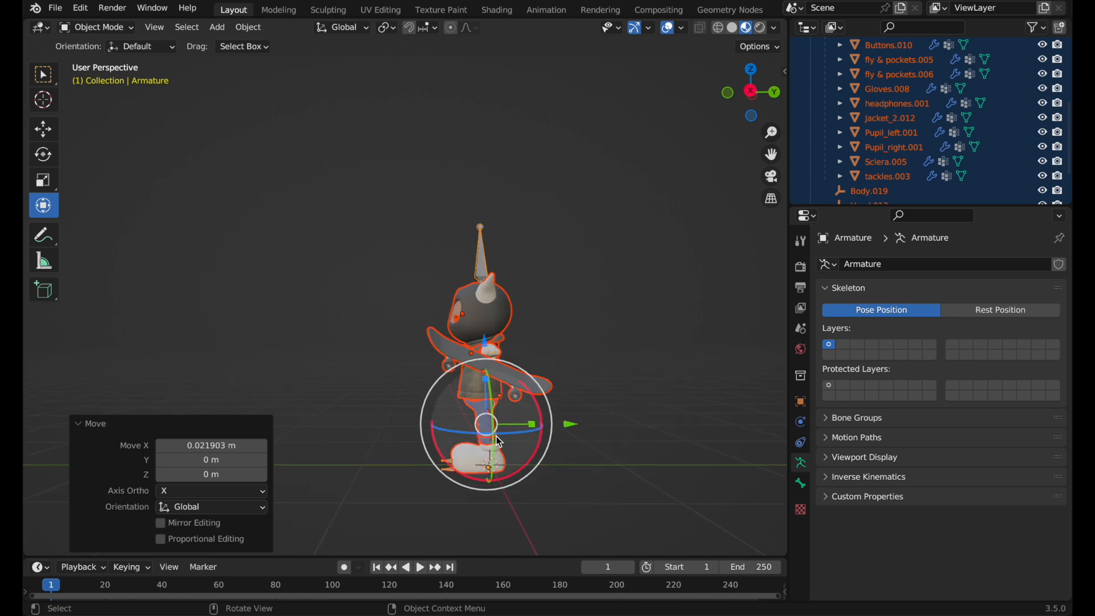
{"action": "scroll", "coordinate": [495, 441], "scroll_direction": "down", "scroll_amount": 5, "text": "shift"}
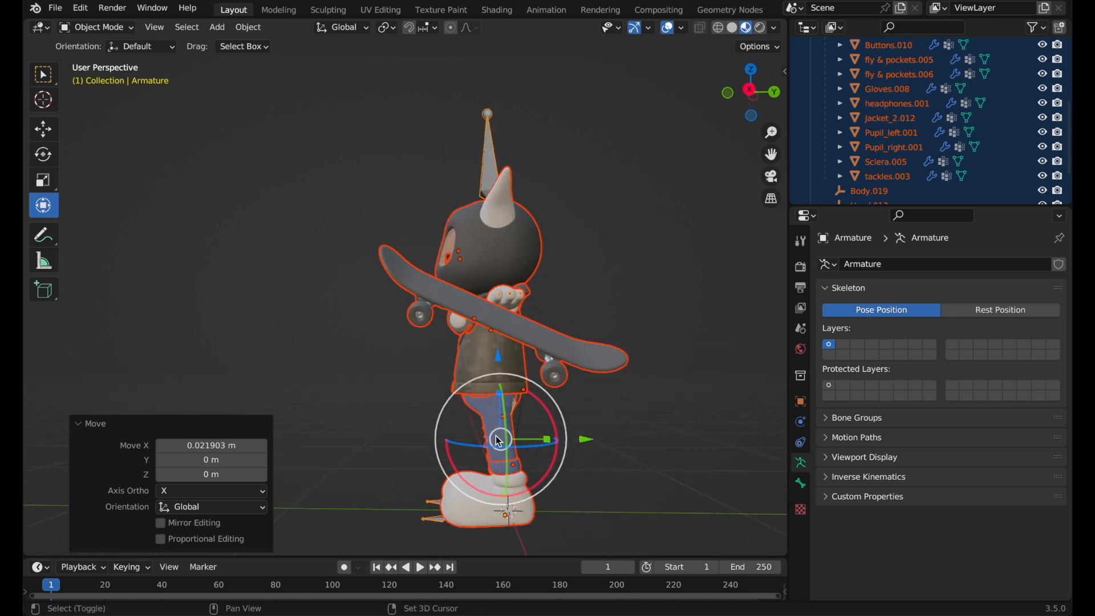
{"action": "scroll", "coordinate": [496, 440], "scroll_direction": "down", "scroll_amount": 2}
{"action": "scroll", "coordinate": [495, 441], "scroll_direction": "down", "scroll_amount": 3}
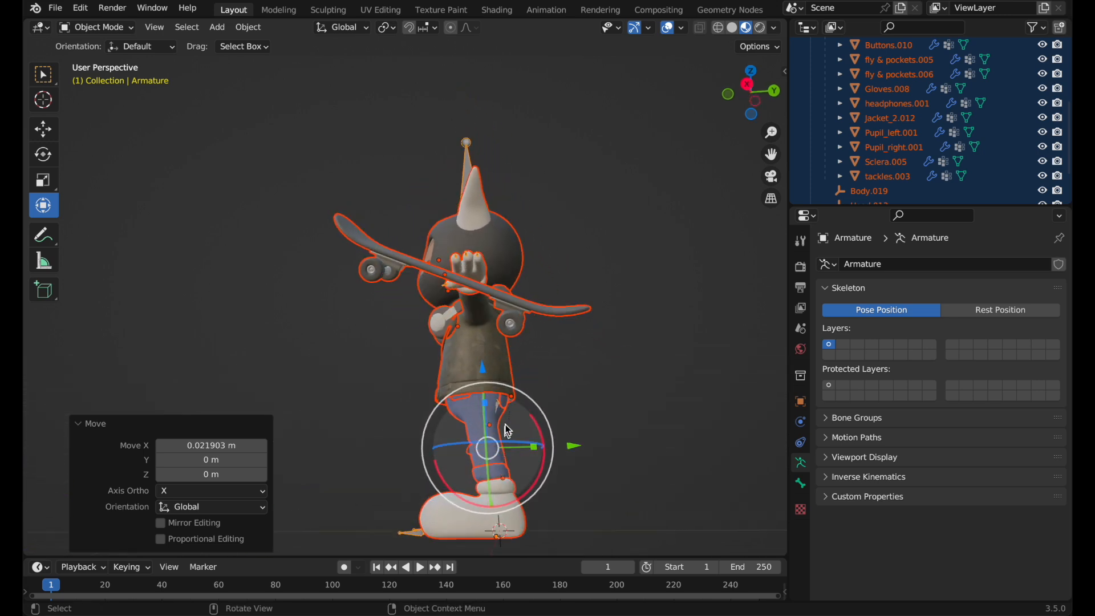
{"action": "left_click_drag", "start_coordinate": [488, 369], "coordinate": [490, 360]}
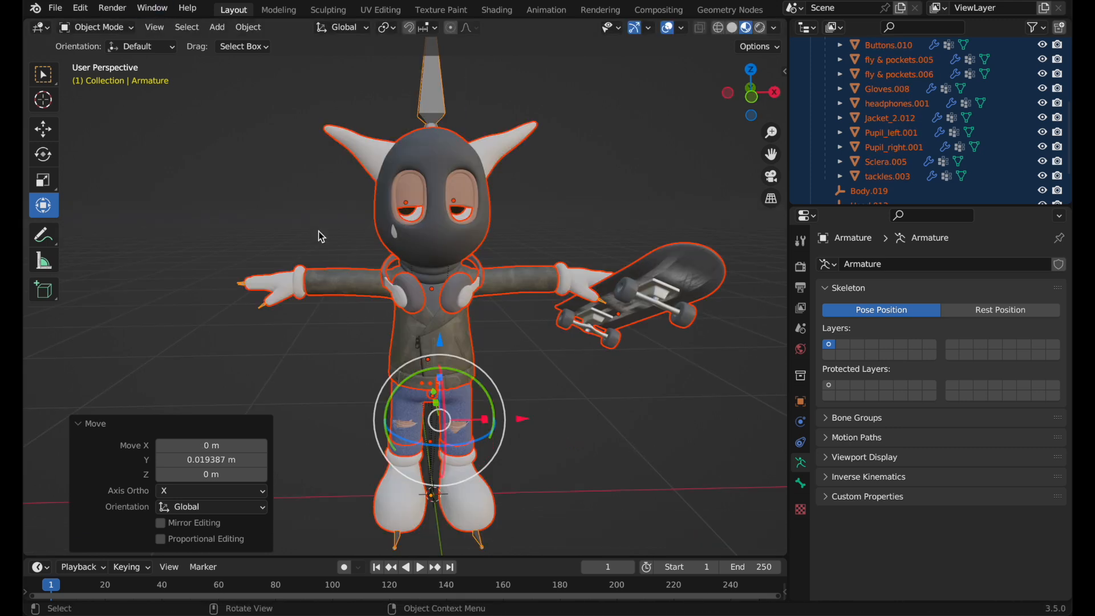
Deselect the model and export it in VRM format to the Desktop as 757rigged.vrm, overwriting the existing file
{"action": "left_click", "coordinate": [321, 236]}
{"action": "left_click", "coordinate": [60, 11]}
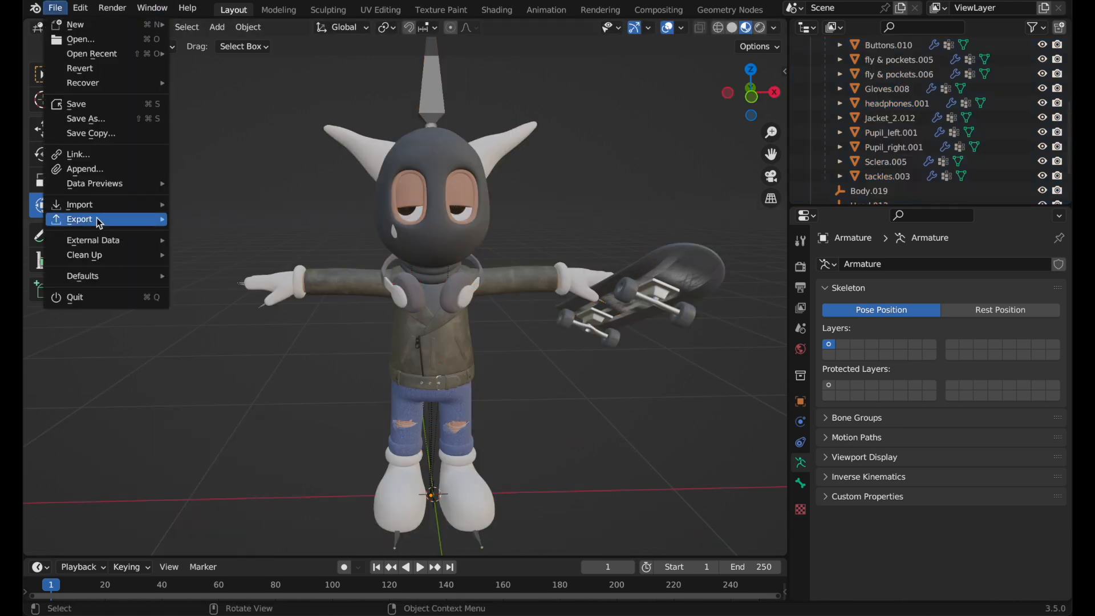
{"action": "mouse_move", "coordinate": [100, 221]}
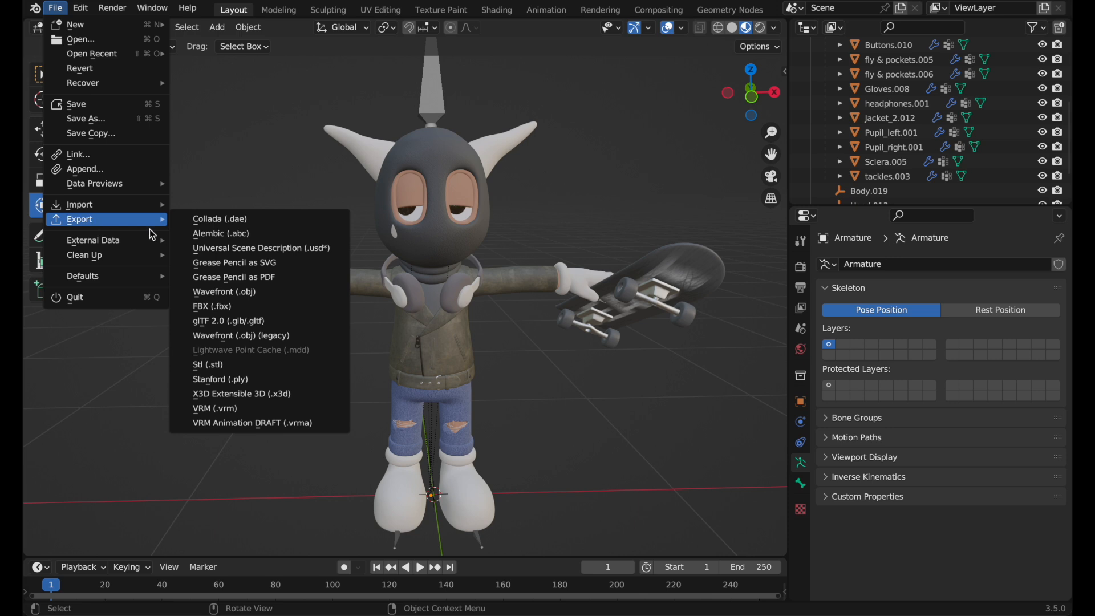
{"action": "left_click", "coordinate": [222, 411]}
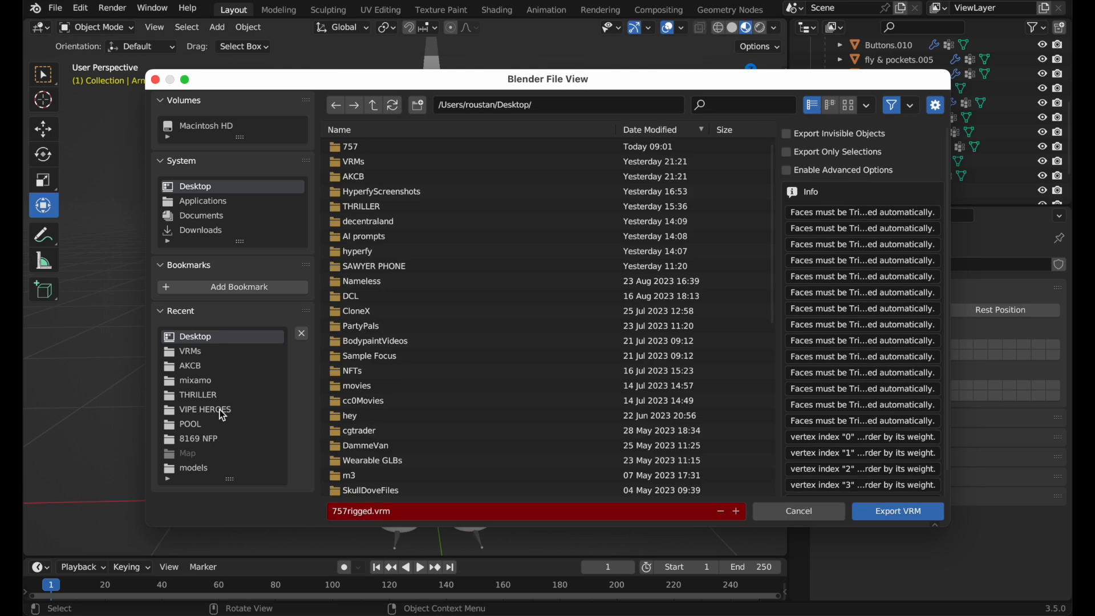
{"action": "left_click", "coordinate": [898, 512]}
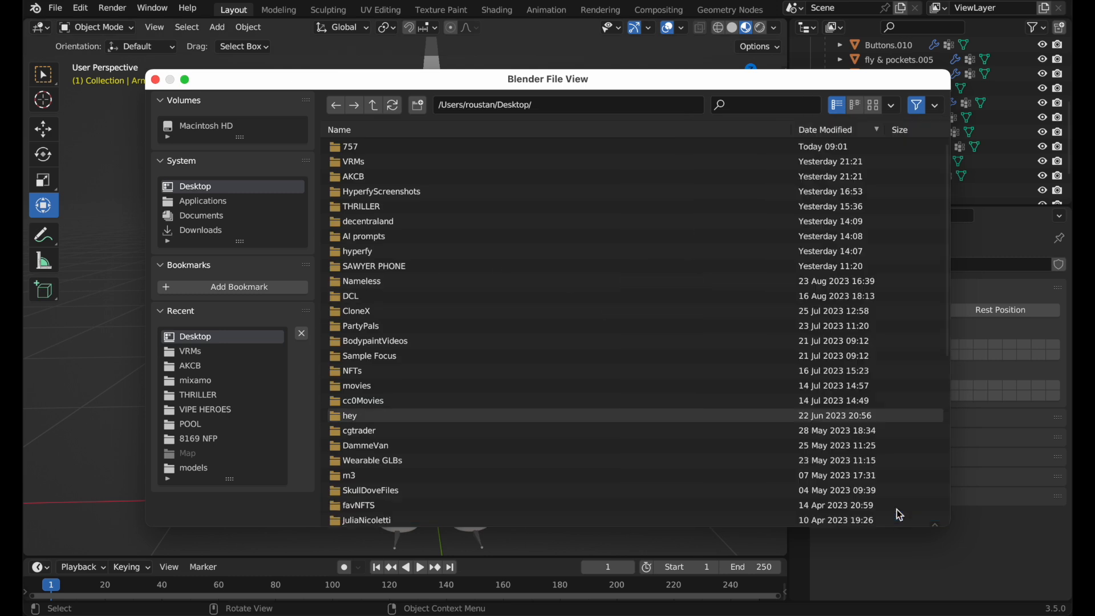
Switch to the Hyperfy world in the browser and upload 757rigged.vrm from the Desktop as the new VRM avatar
{"action": "mouse_move", "coordinate": [308, 613]}
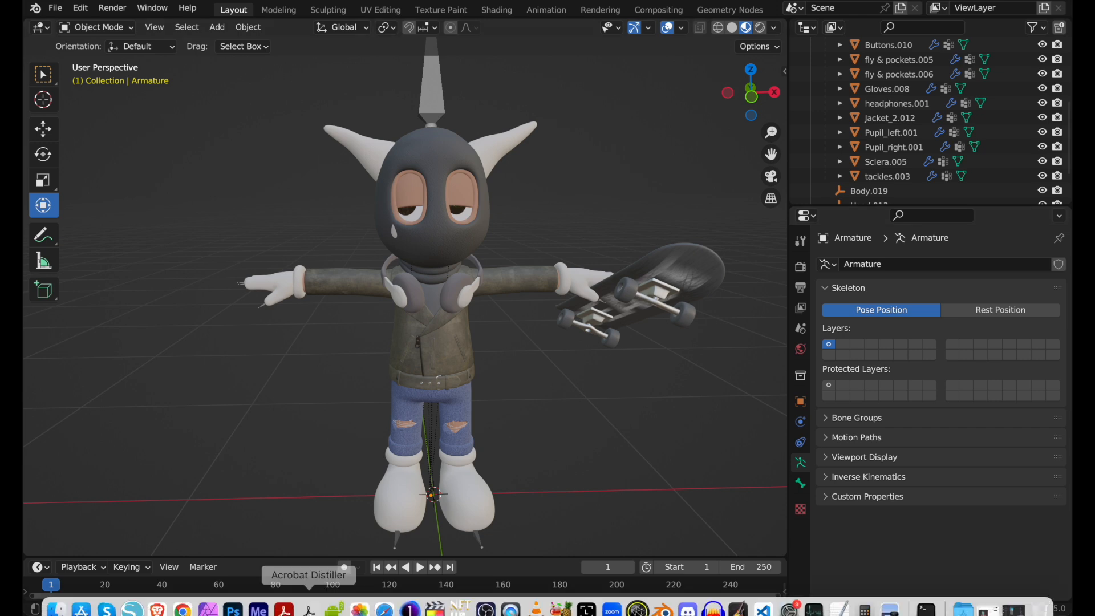
{"action": "left_click", "coordinate": [186, 596]}
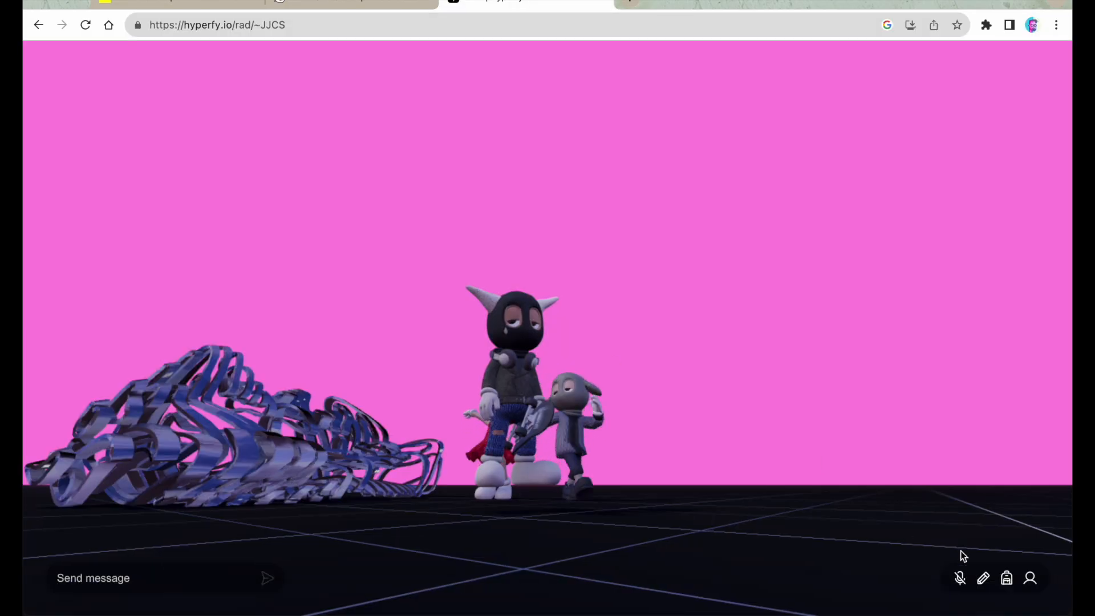
{"action": "left_click", "coordinate": [1029, 579]}
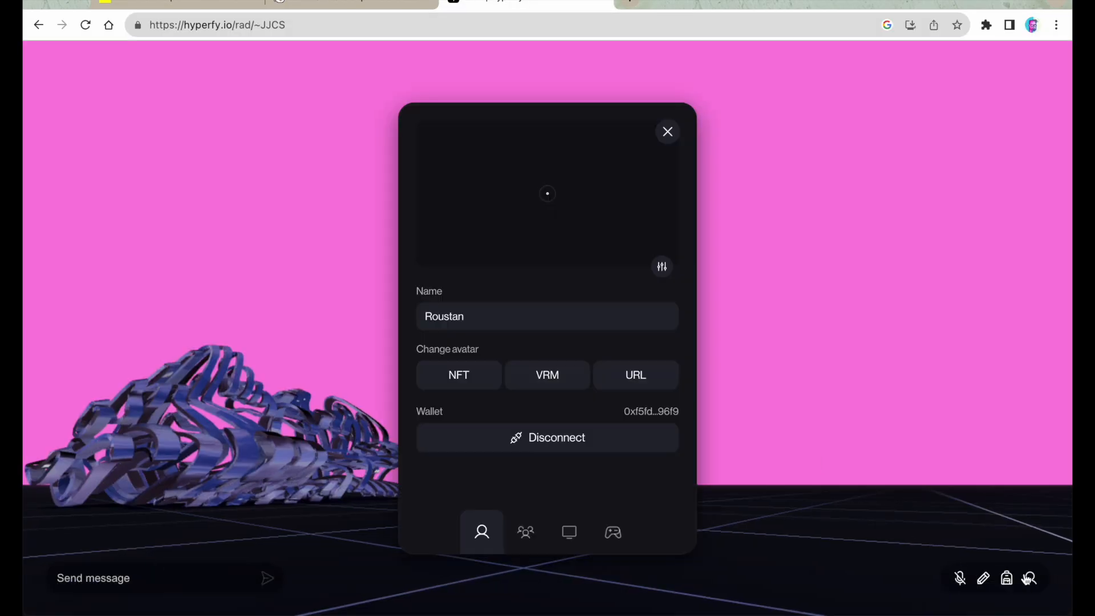
{"action": "left_click", "coordinate": [552, 375]}
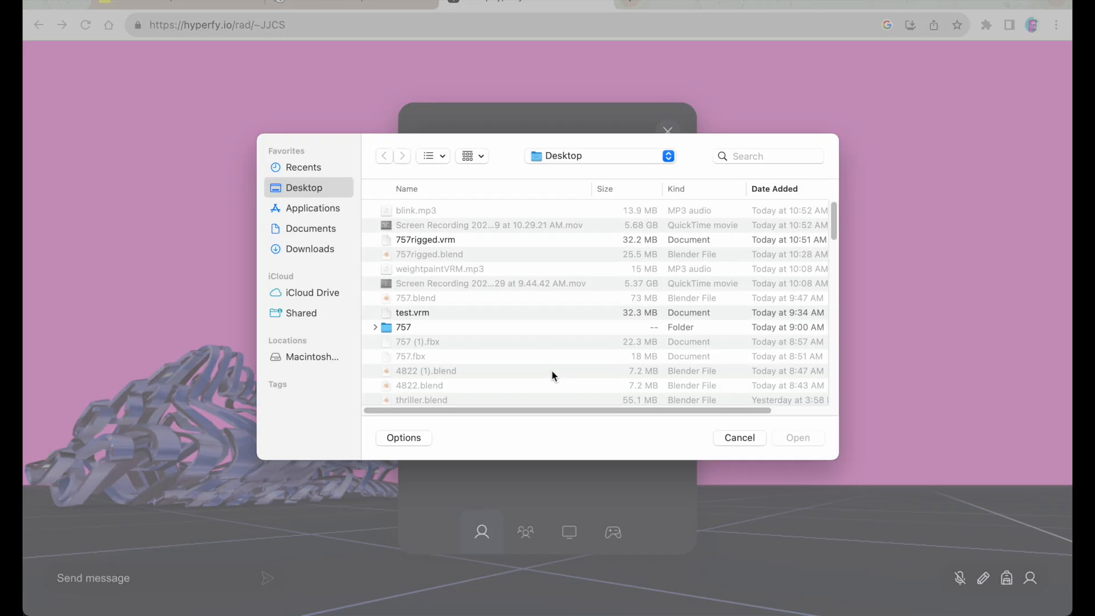
{"action": "left_click", "coordinate": [470, 240]}
{"action": "left_click", "coordinate": [800, 438]}
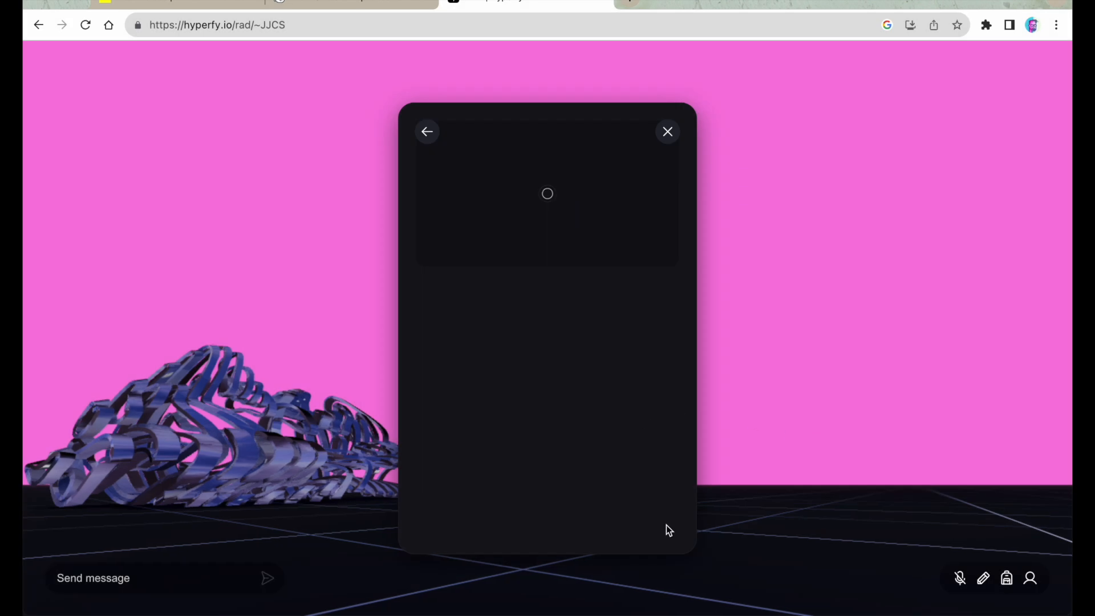